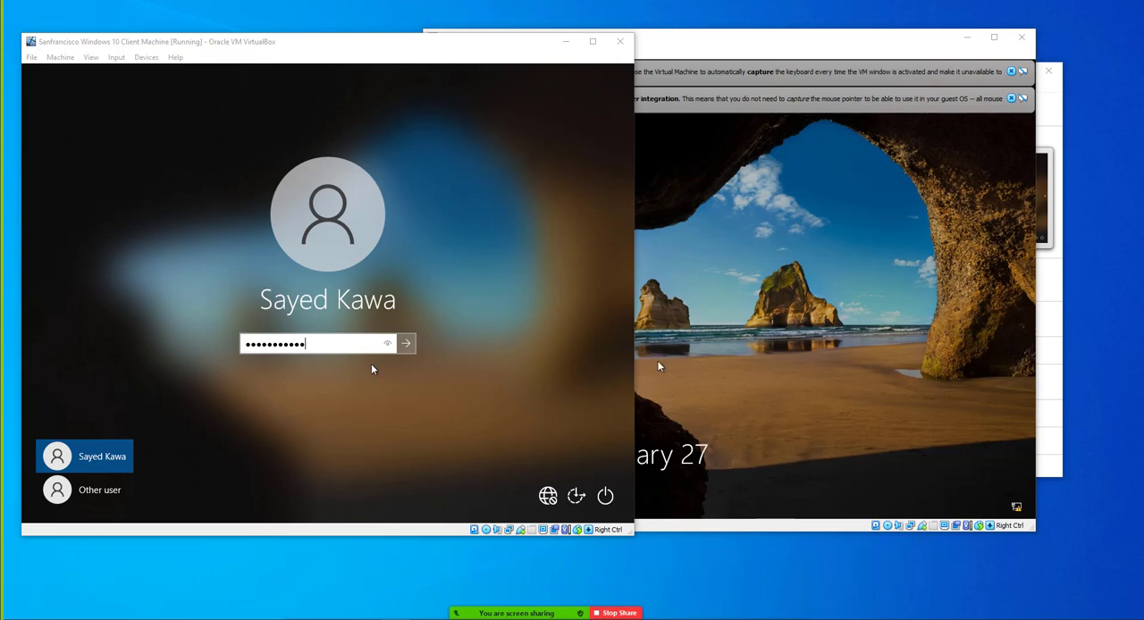
# Try to sign in to the Windows 10 client machine with the domain user's password, retrying after each rejected attempt
pyautogui.click(406, 343)
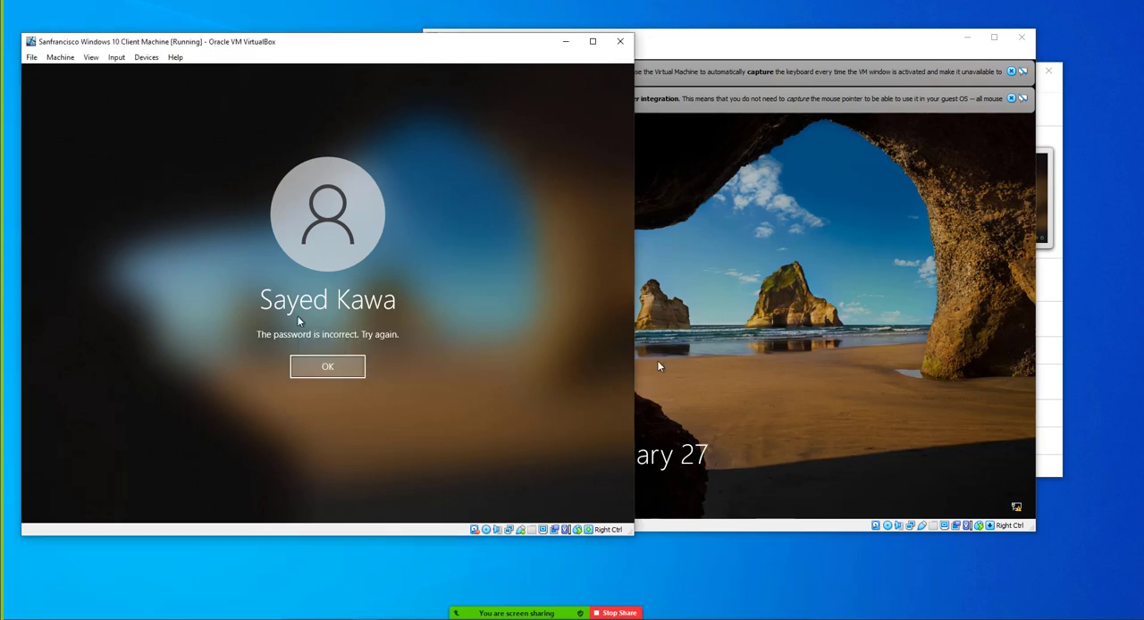
pyautogui.click(312, 369)
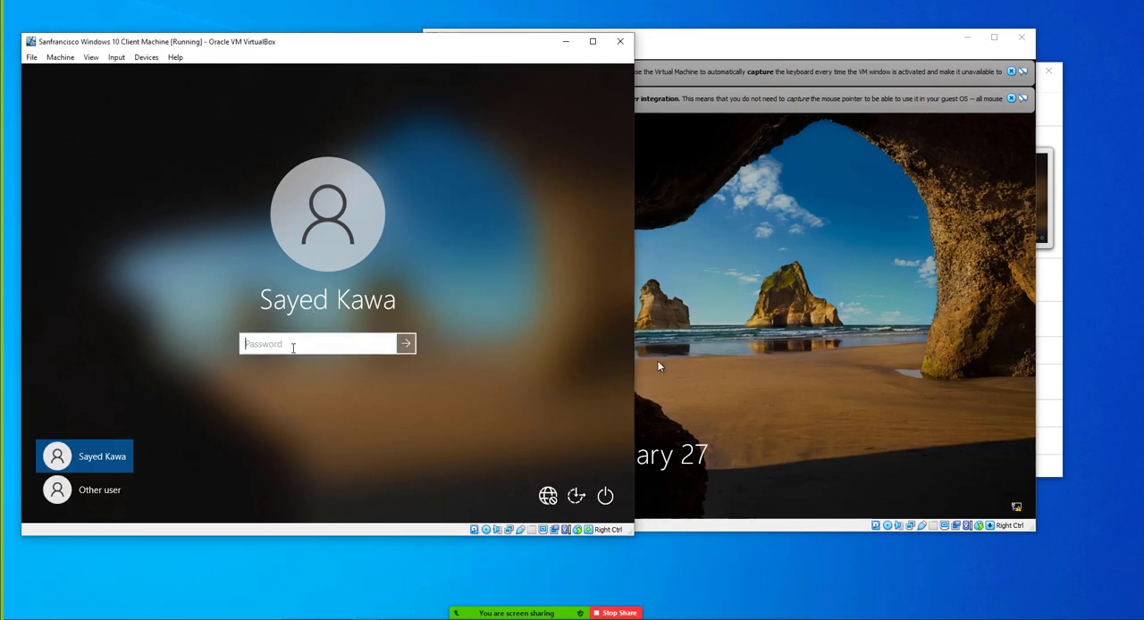
pyautogui.write('••••••••••••')
pyautogui.press('Return')
pyautogui.press('Return')
pyautogui.write('•••••••••••')
pyautogui.press('Return')
pyautogui.press('Return')
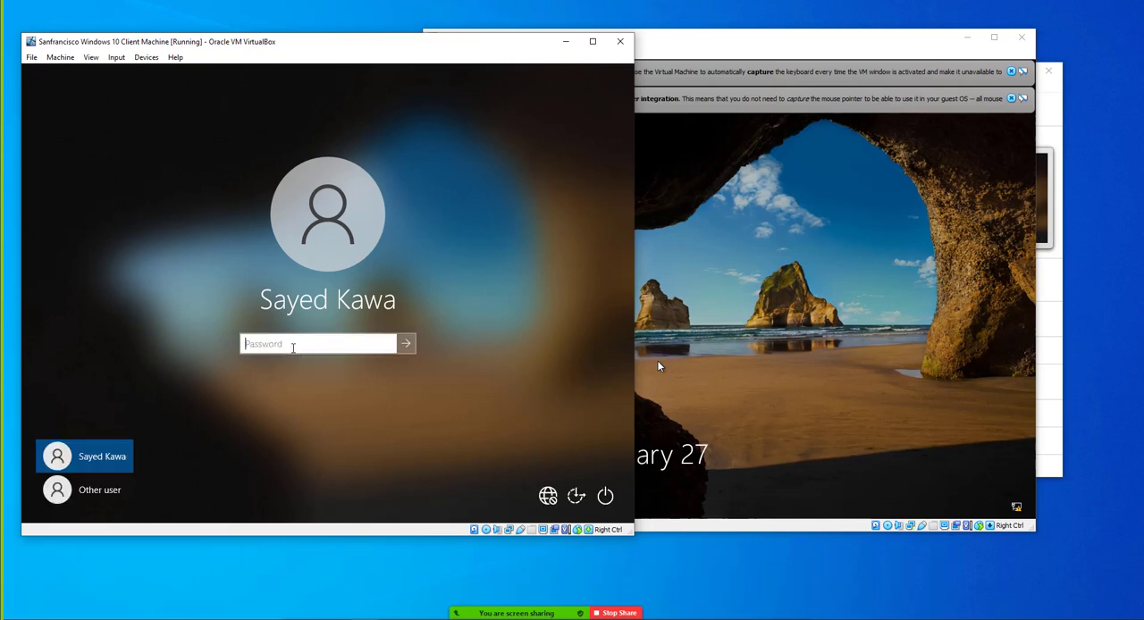
# Switch to the Primary Domain Controller machine, unlock it and sign in as KT\Administrator with the account password
pyautogui.click(716, 312)
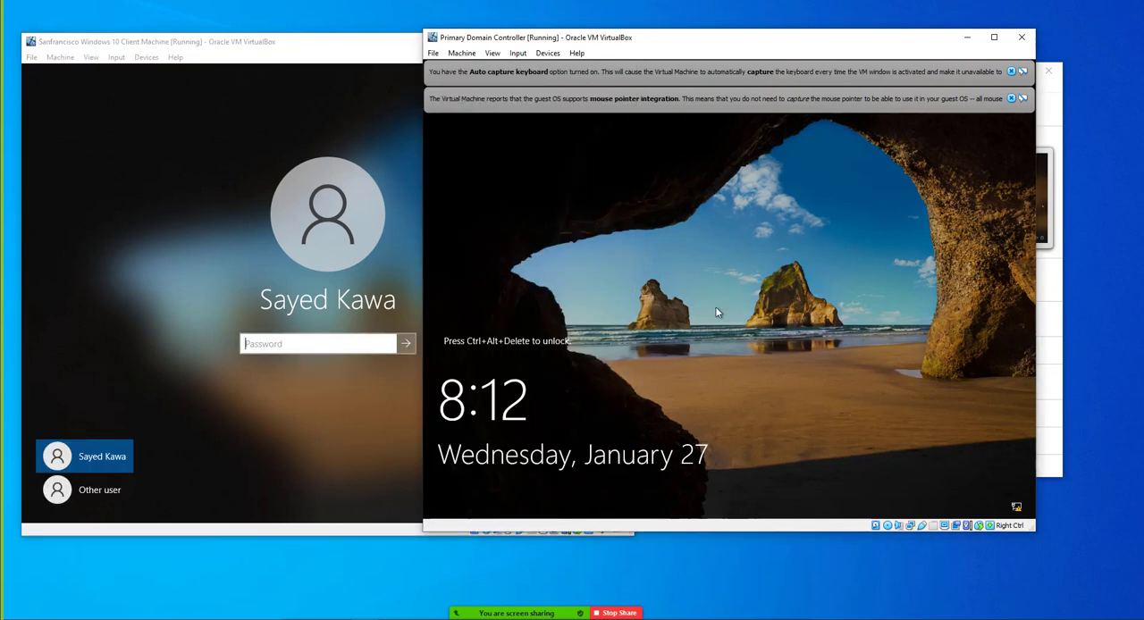
pyautogui.click(518, 53)
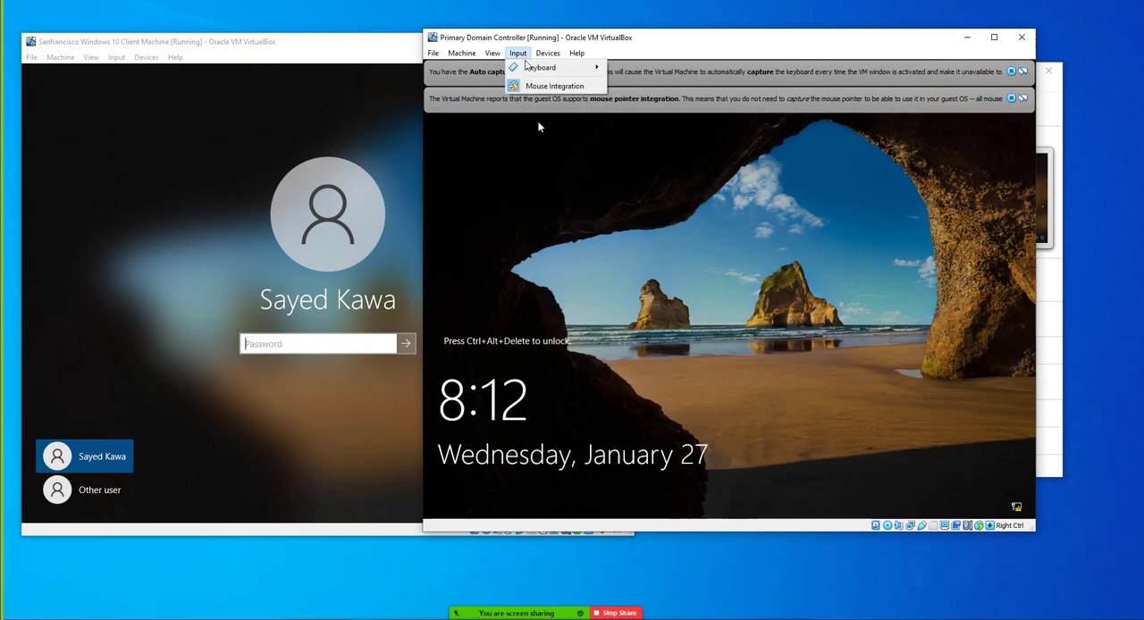
pyautogui.moveTo(530, 69)
pyautogui.click(637, 100)
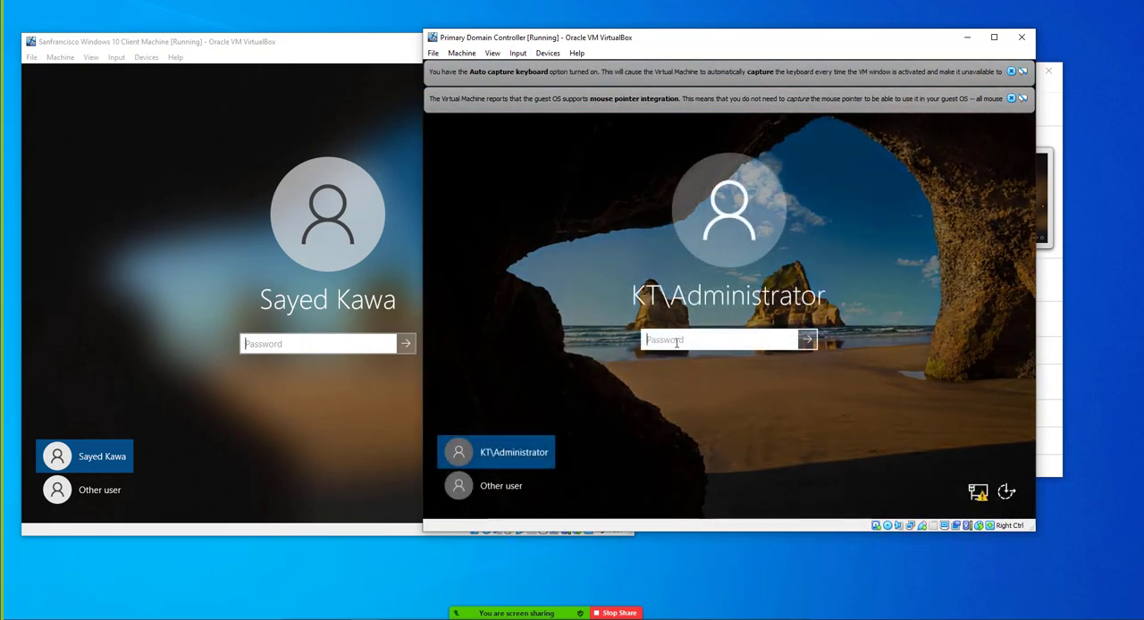
pyautogui.write('Pa$$w0rd')
pyautogui.press('Return')
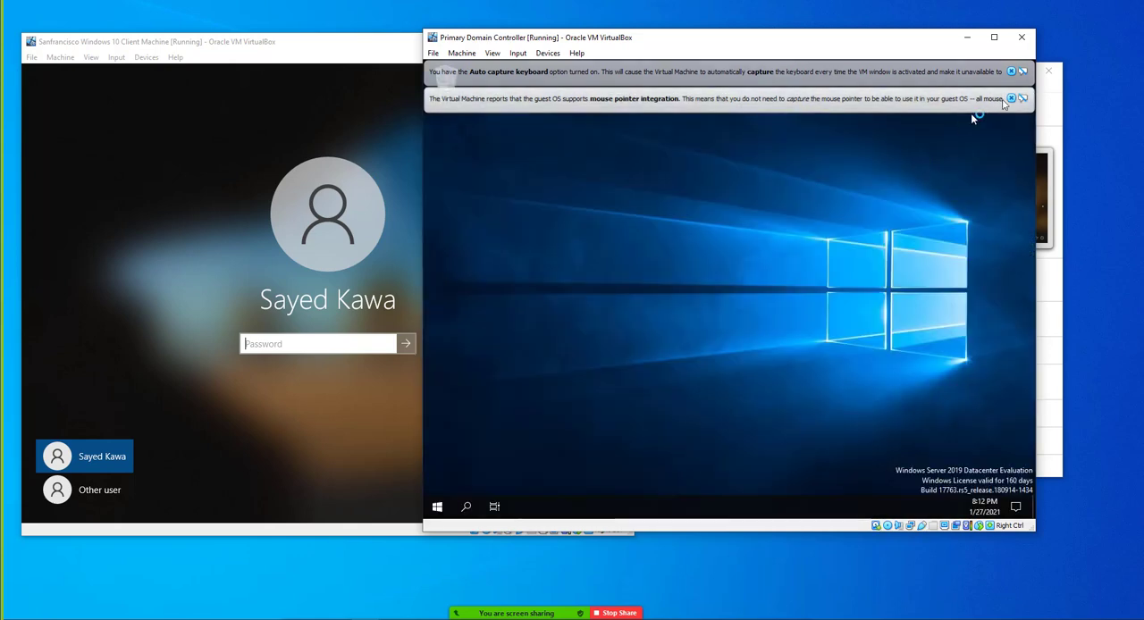
# Dismiss the keyboard capture and mouse integration notices on the domain controller machine and close Server Manager
pyautogui.click(1011, 98)
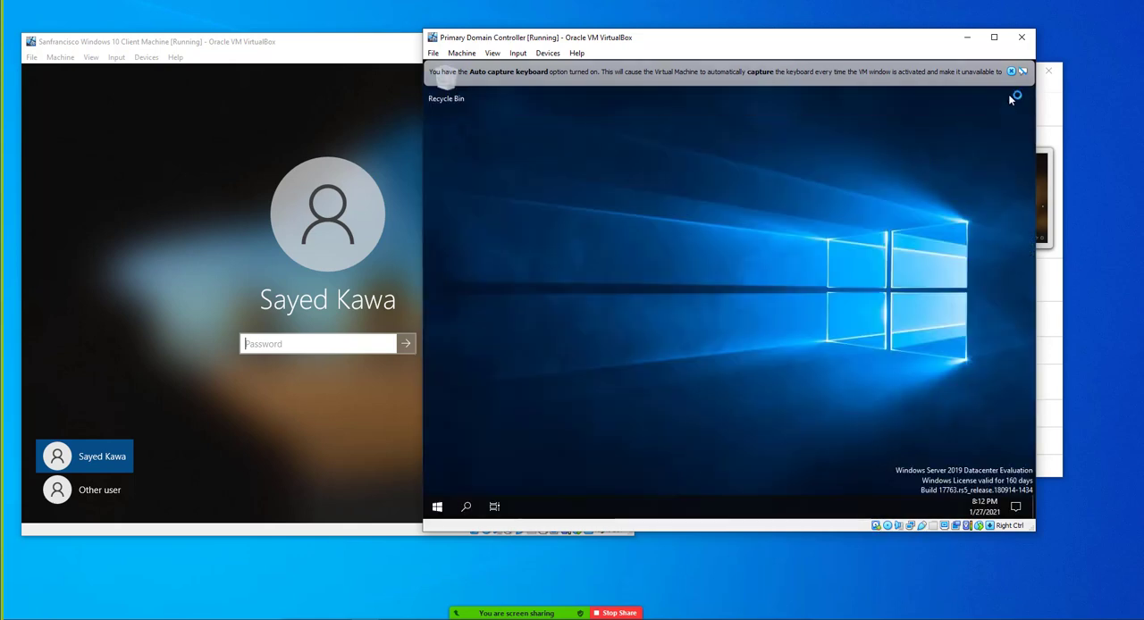
pyautogui.click(1010, 71)
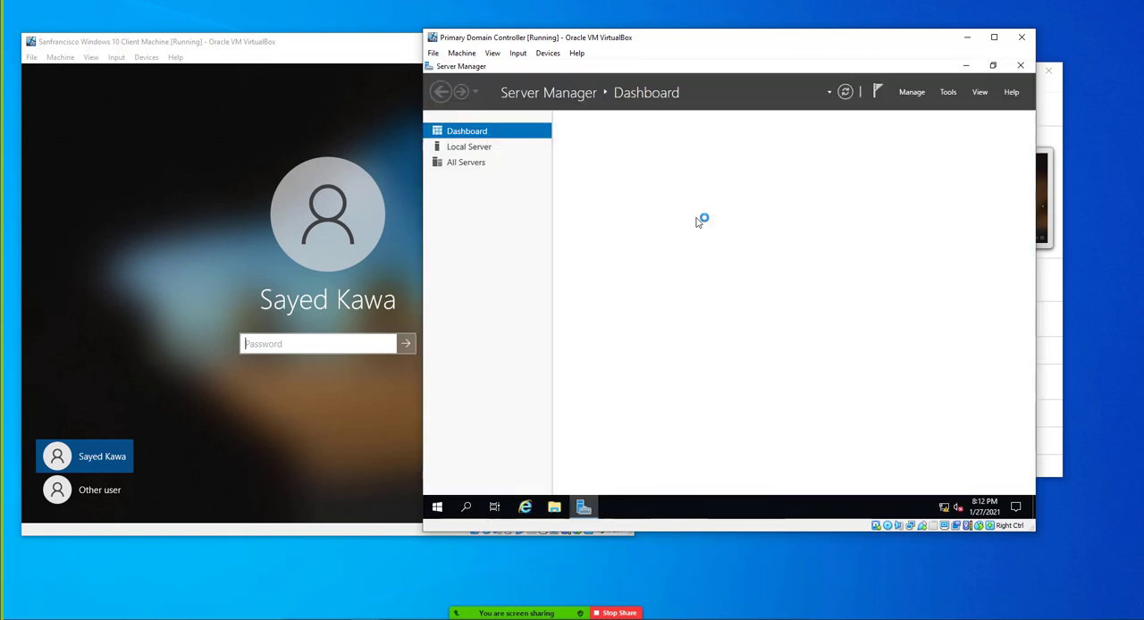
pyautogui.click(1020, 66)
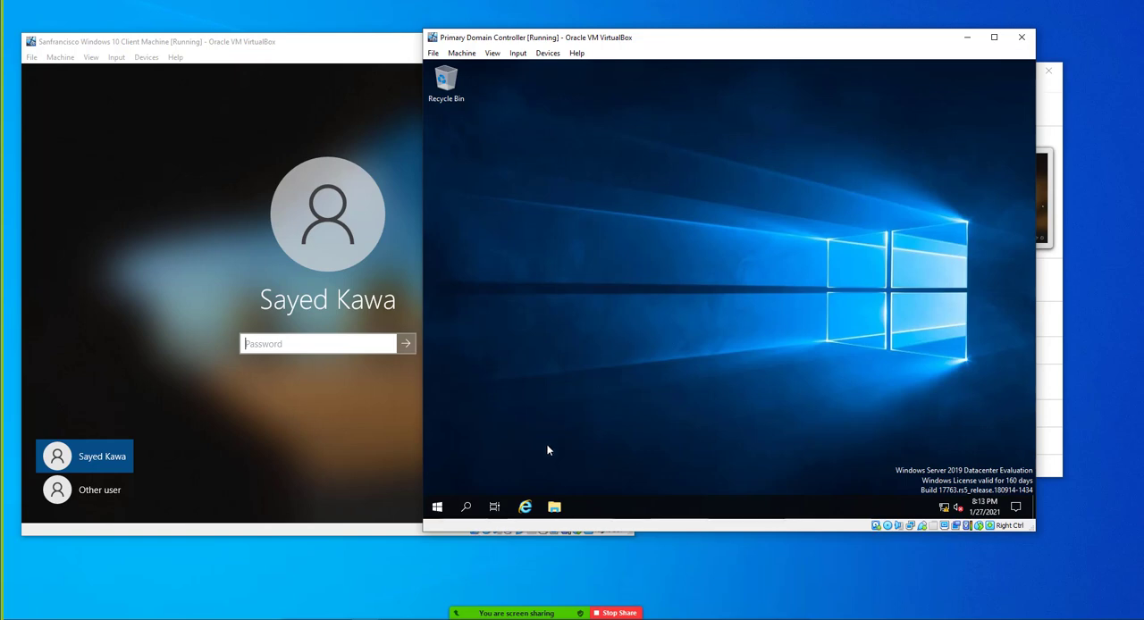
# Search for "active" on the domain controller and launch Active Directory Users and Computers
pyautogui.click(437, 507)
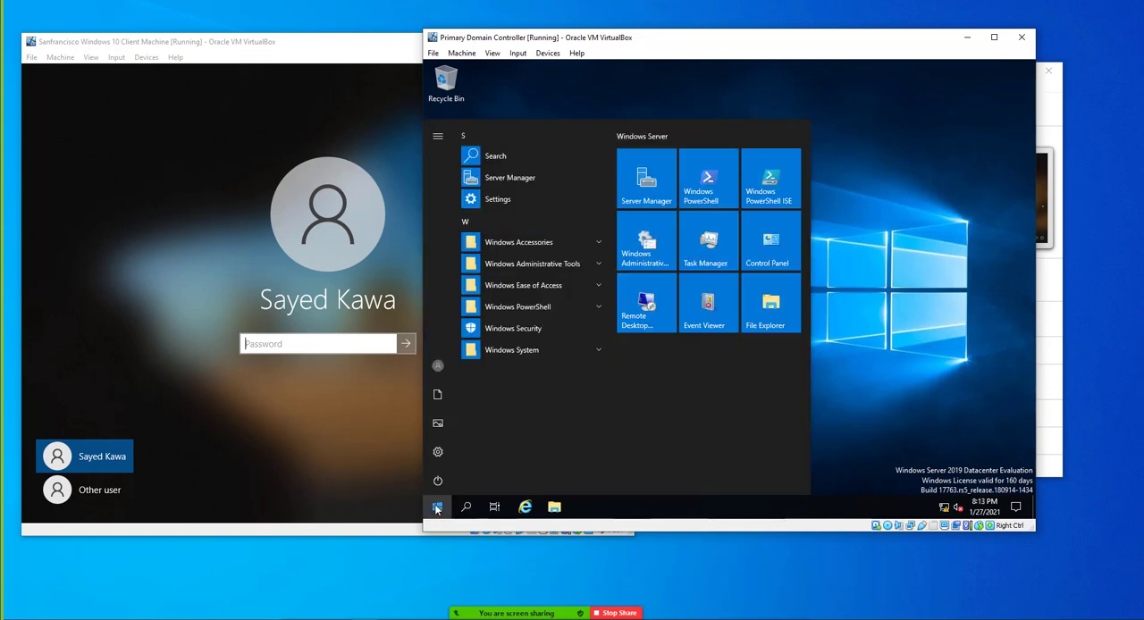
pyautogui.write('active')
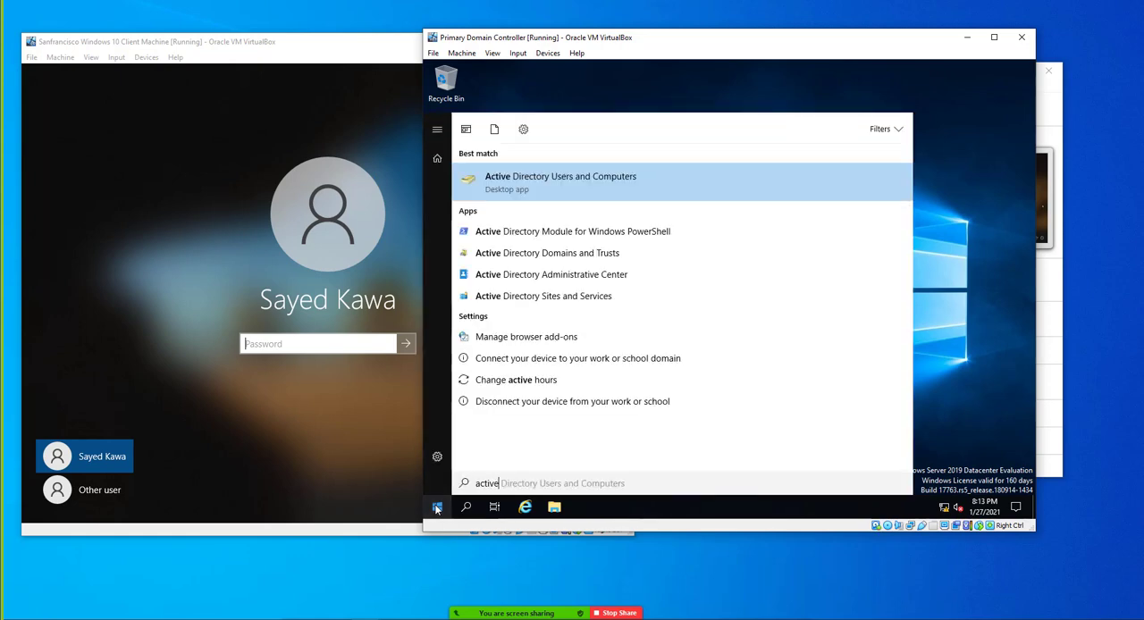
pyautogui.press('Return')
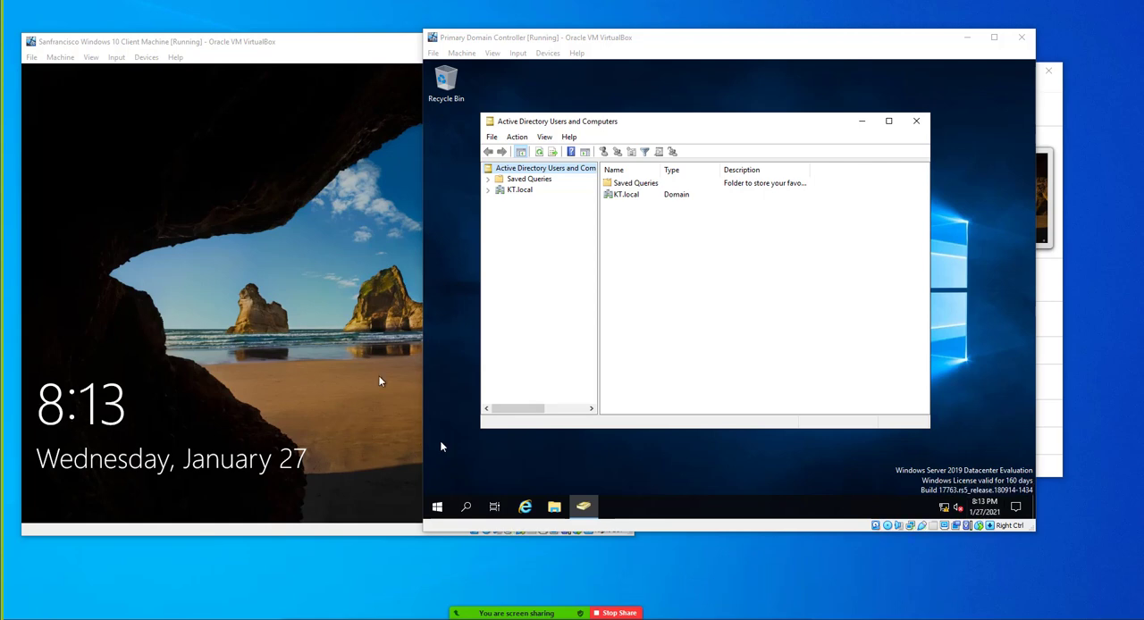
# Open the HR organizational unit inside KnowledgeTrain under the KT.local domain
pyautogui.click(522, 191)
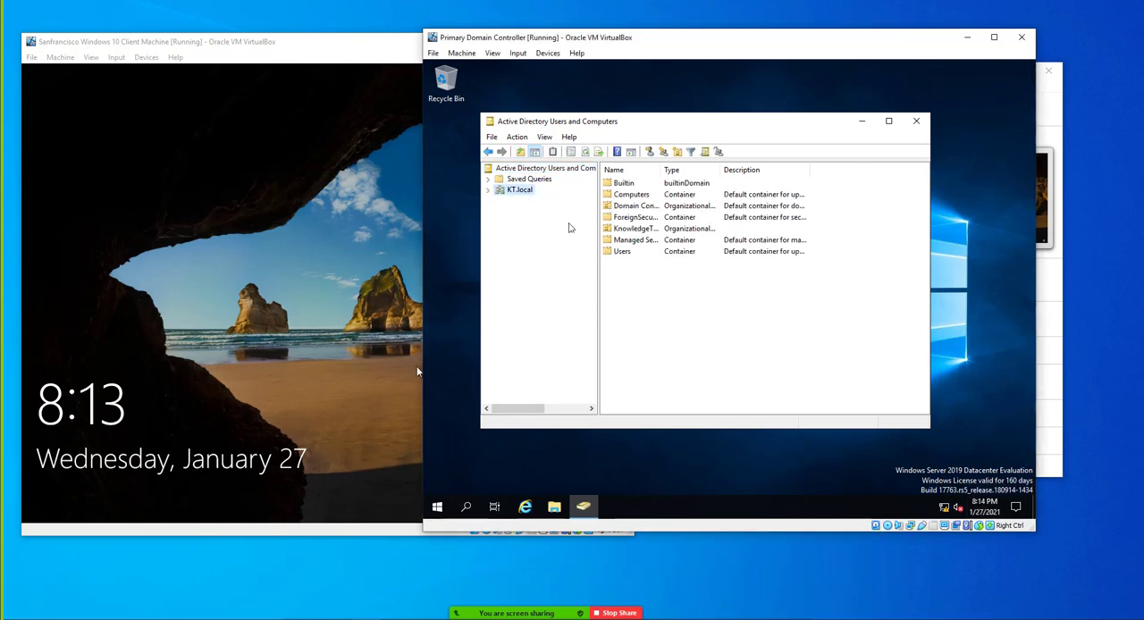
pyautogui.doubleClick(630, 227)
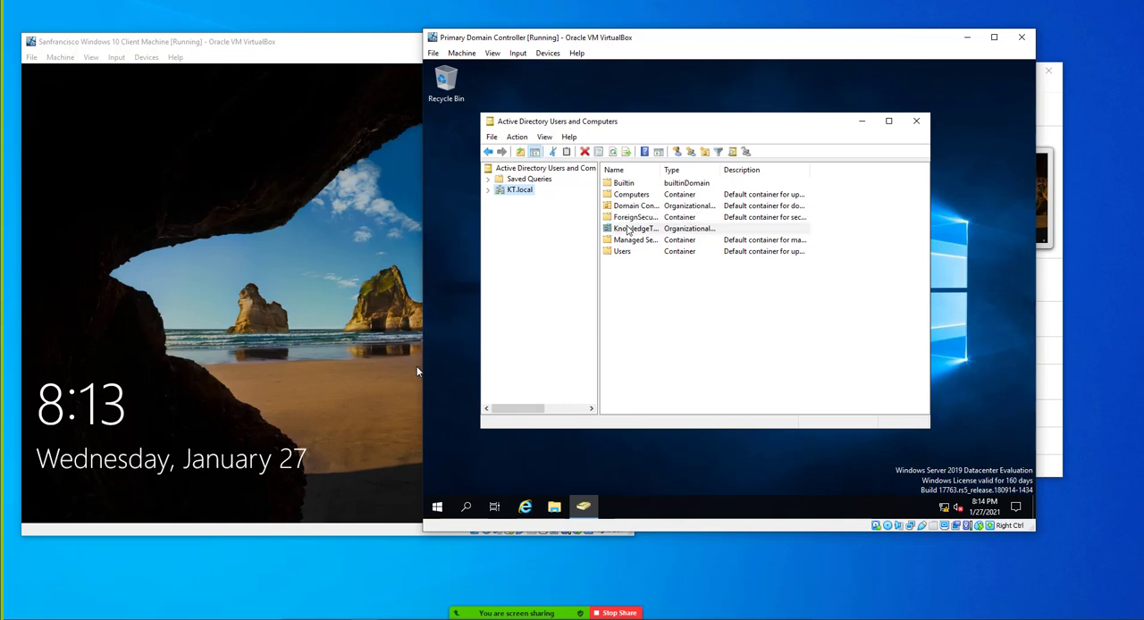
pyautogui.doubleClick(522, 244)
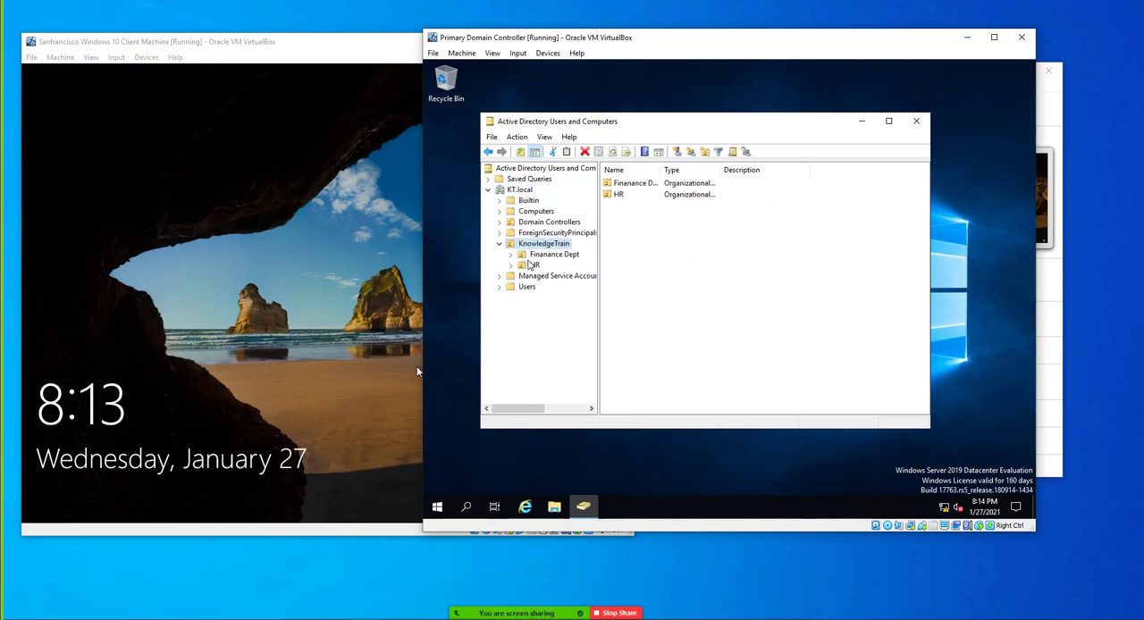
pyautogui.click(534, 266)
# Reset the password of the HR user without a description, entering and confirming the new password and keeping the change required at next logon
pyautogui.click(632, 196)
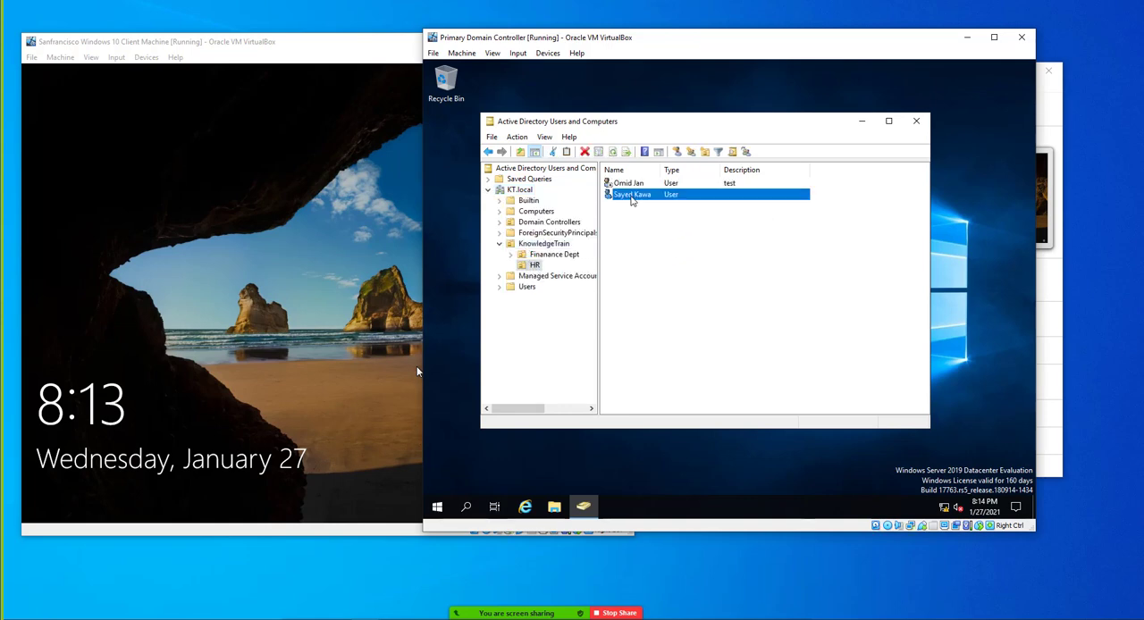
pyautogui.rightClick(632, 197)
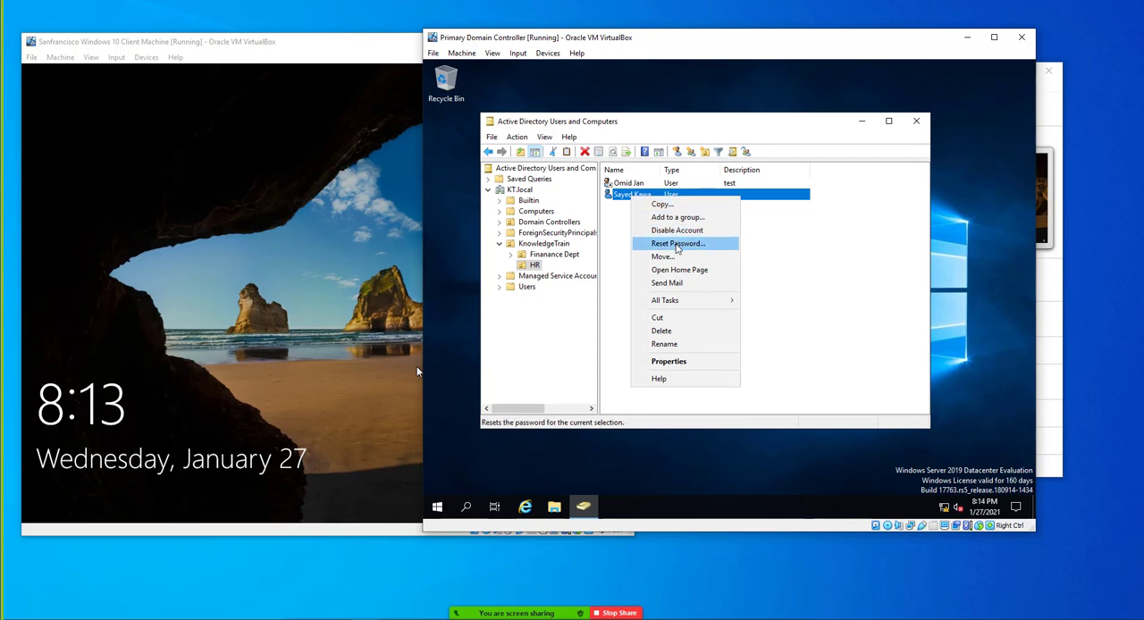
pyautogui.click(676, 245)
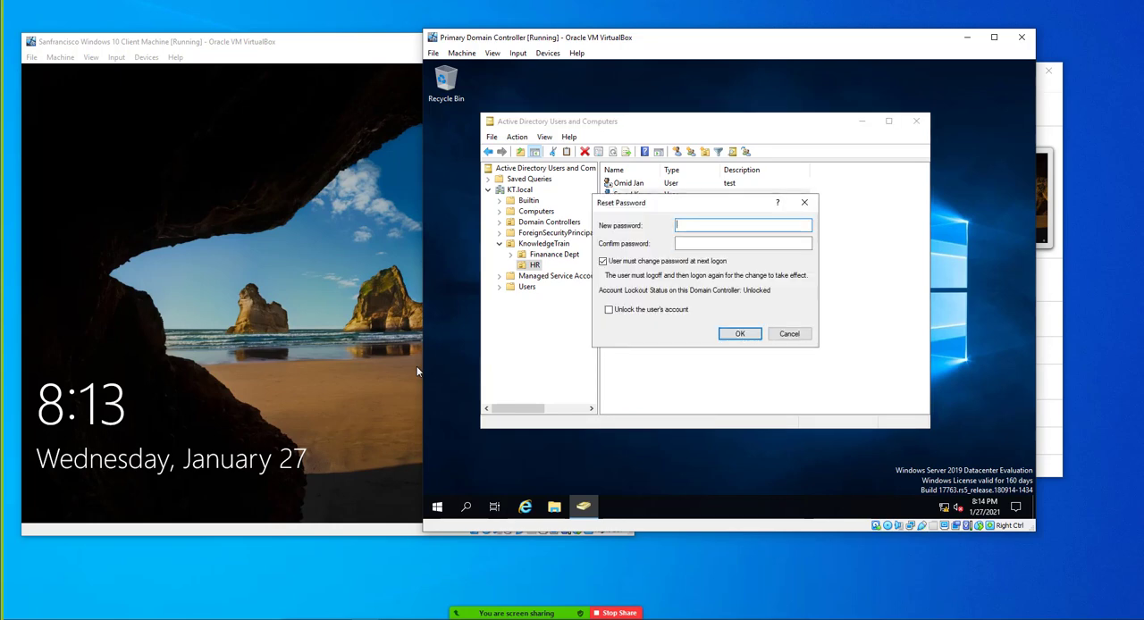
pyautogui.write('••')
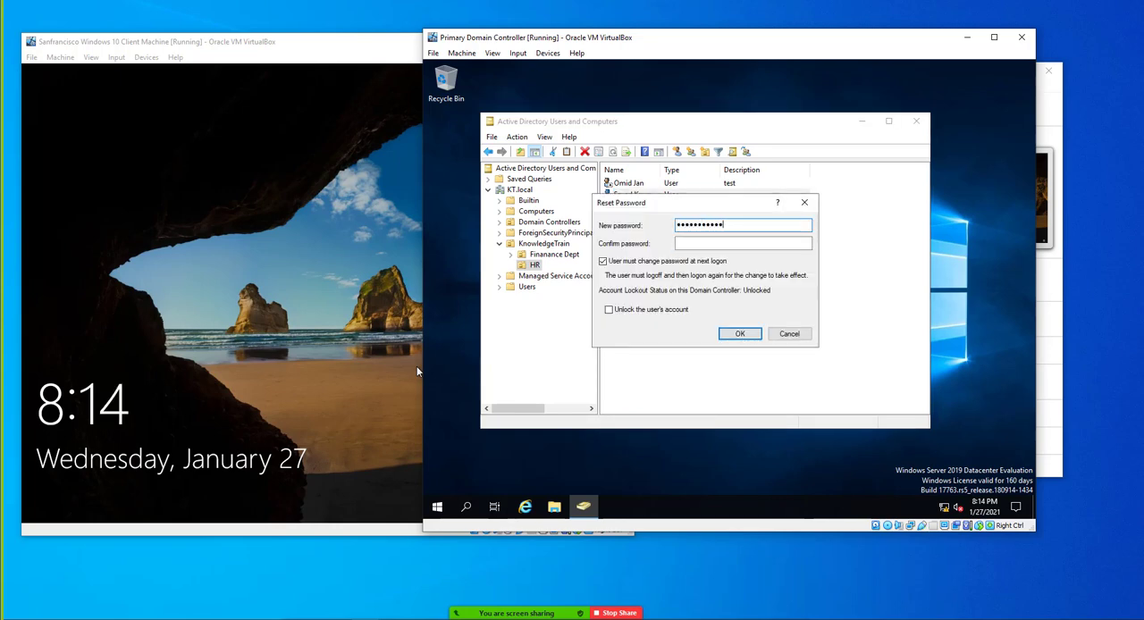
pyautogui.press('Tab')
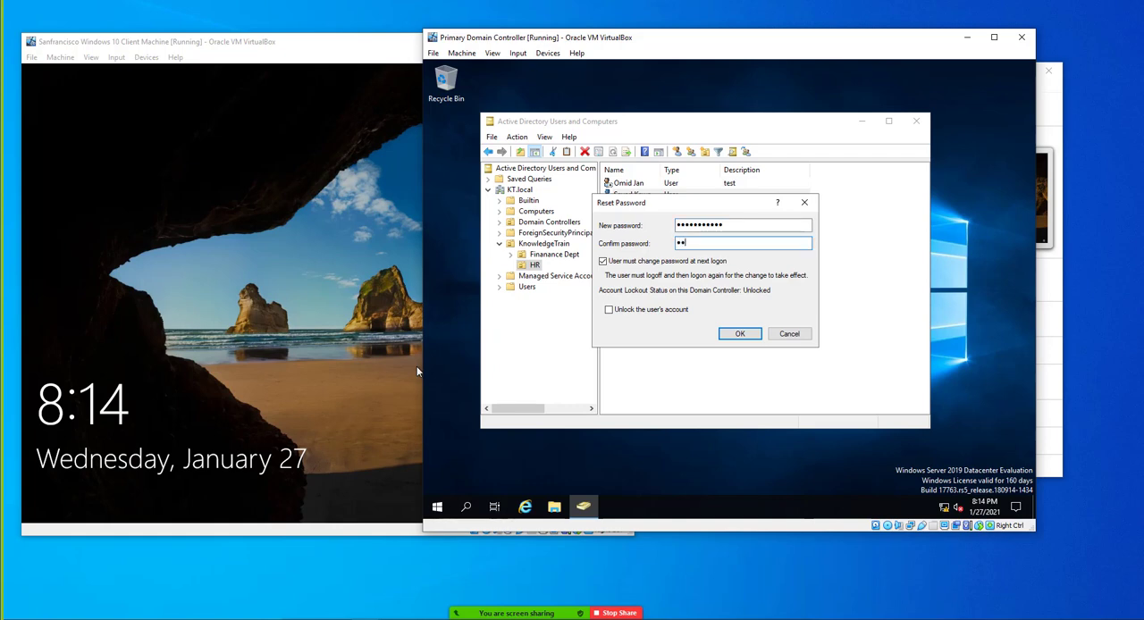
pyautogui.write('••••••••••••')
pyautogui.press('Return')
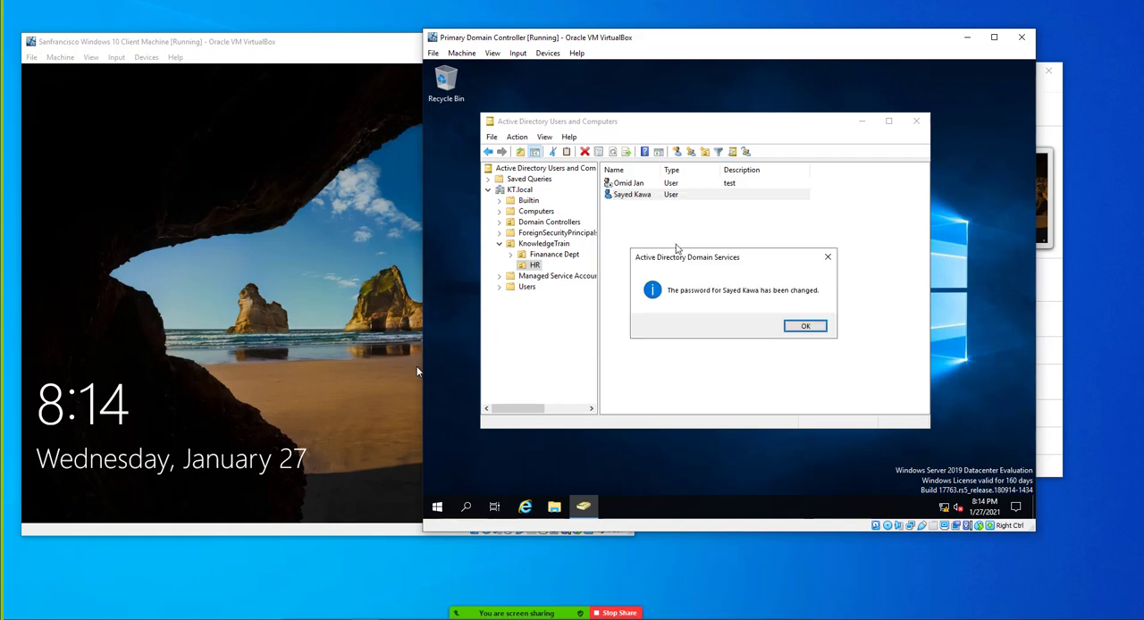
pyautogui.press('Return')
# Switch to the Windows 10 client machine, sign in with the user's reset password and accept the mandatory password change
pyautogui.click(289, 320)
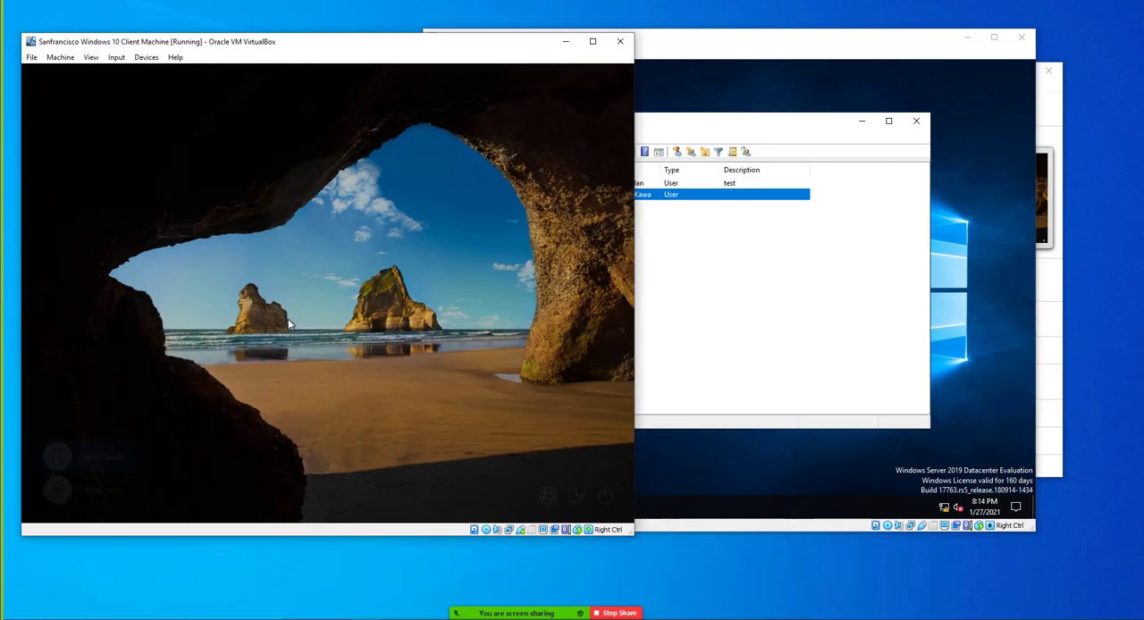
pyautogui.write('••••••••••••')
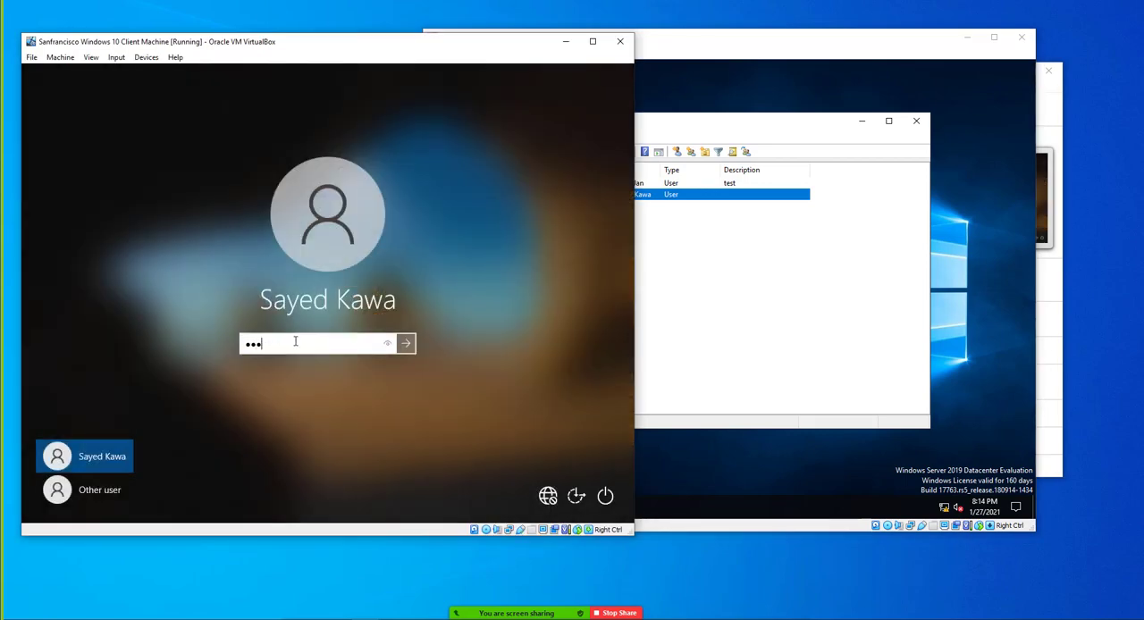
pyautogui.press('Return')
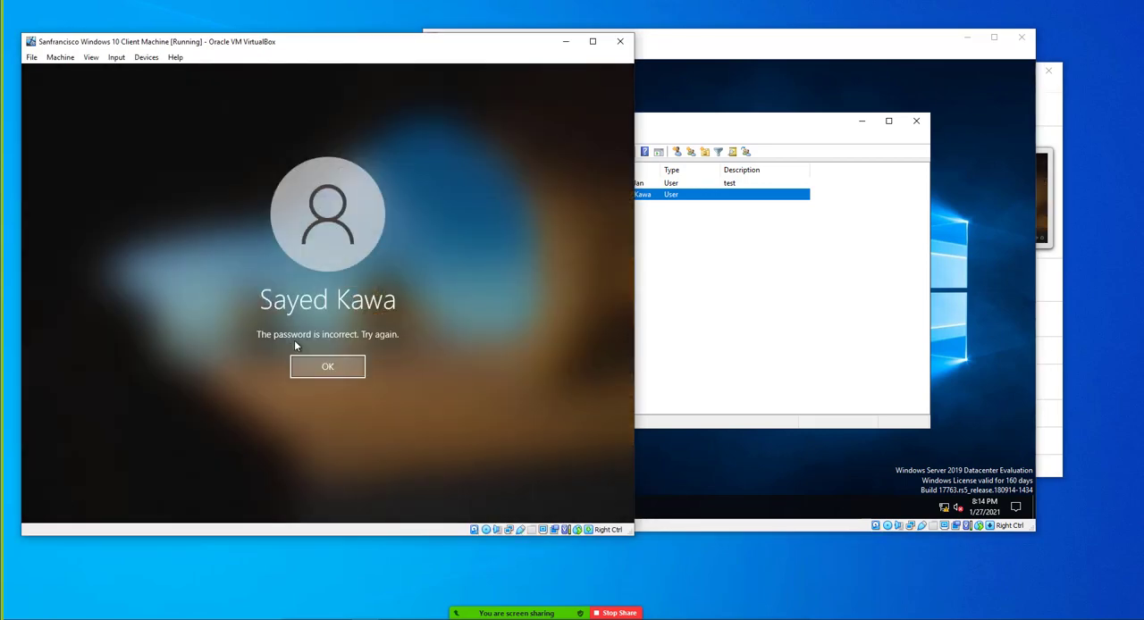
pyautogui.press('Return')
pyautogui.write('••••••••••••')
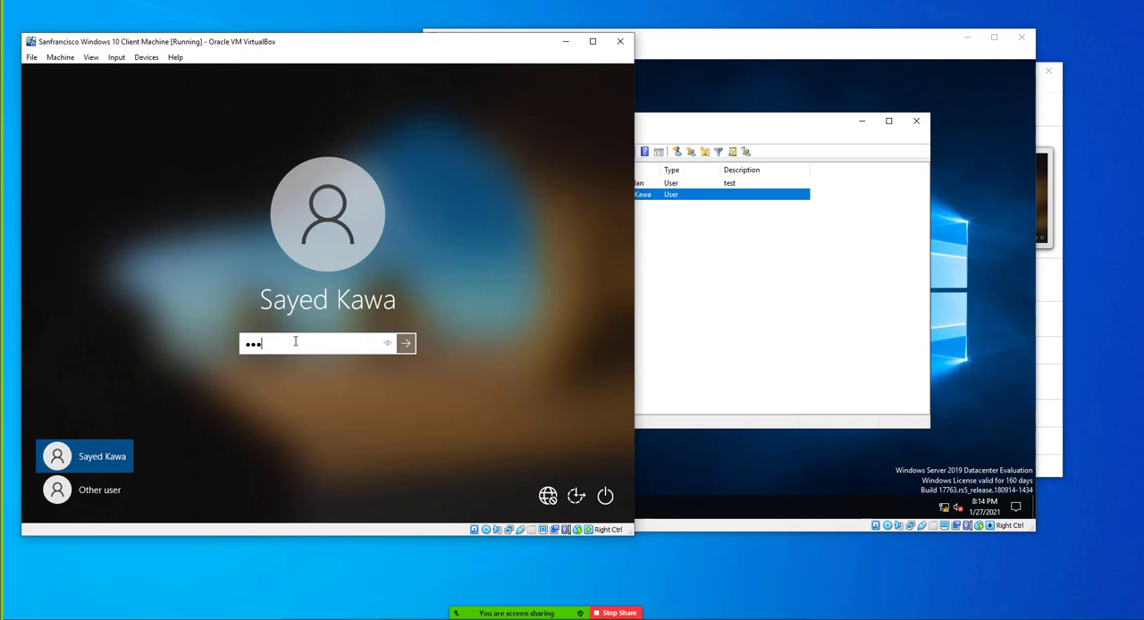
pyautogui.press('Return')
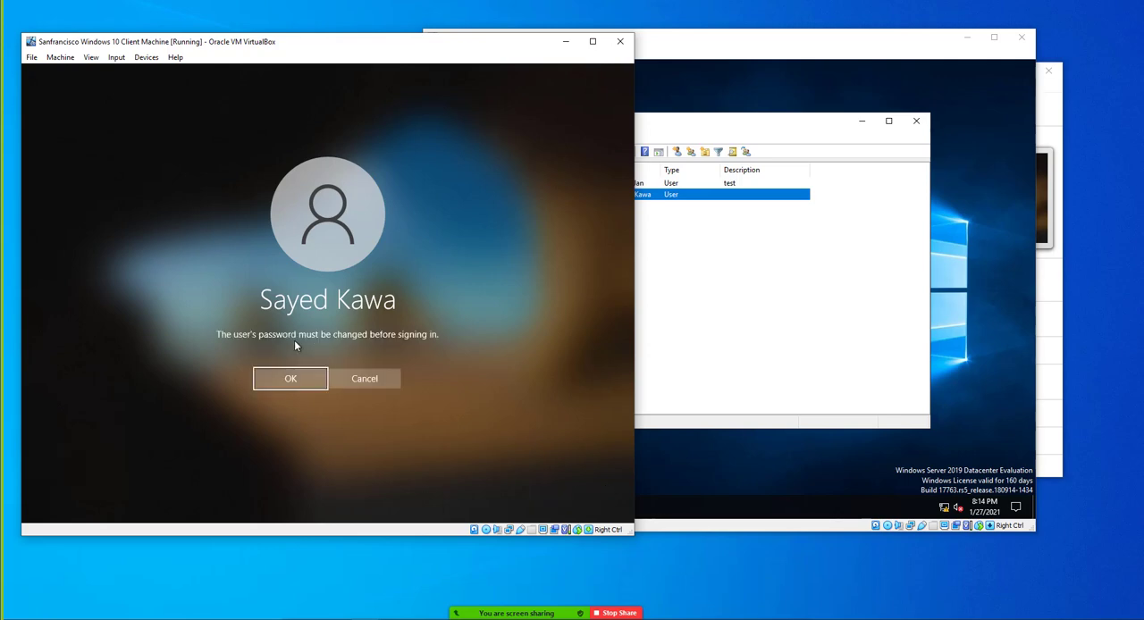
pyautogui.press('Return')
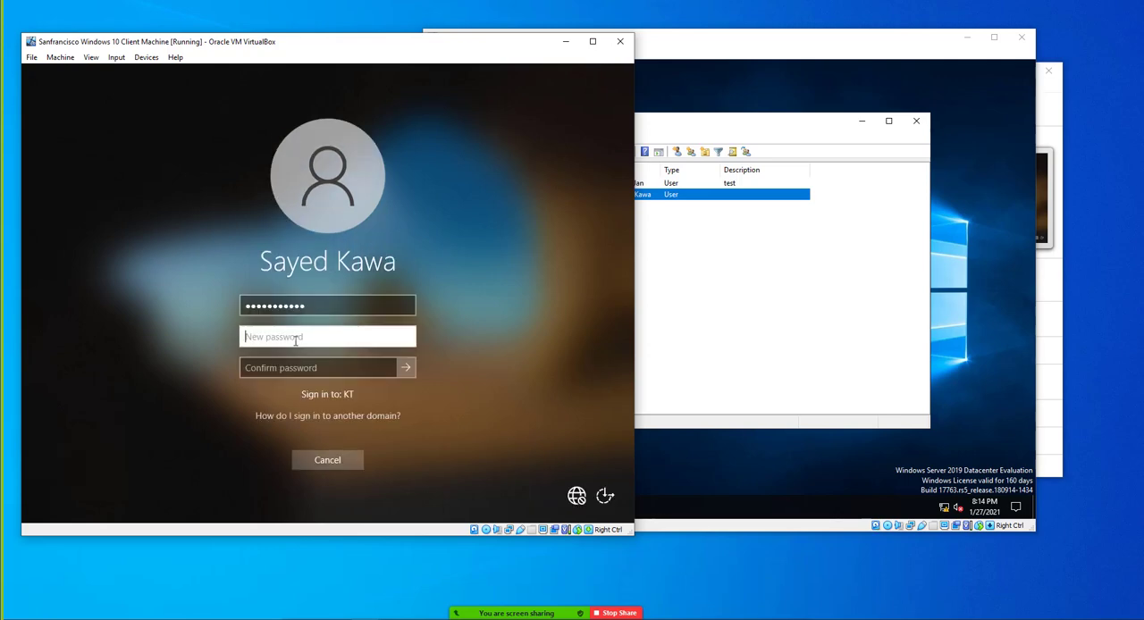
# Try to set a new account password for the user by filling in the new and confirm password fields
pyautogui.write('••••••••••••••')
pyautogui.press('Tab')
pyautogui.write('••••••••••')
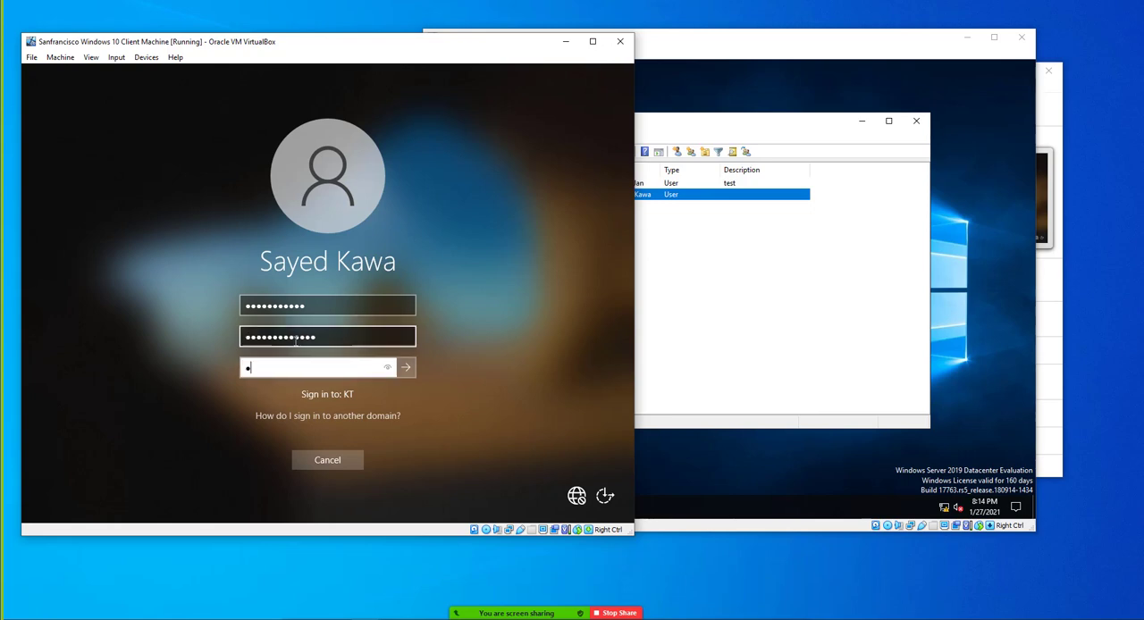
pyautogui.write('••••')
pyautogui.press('Return')
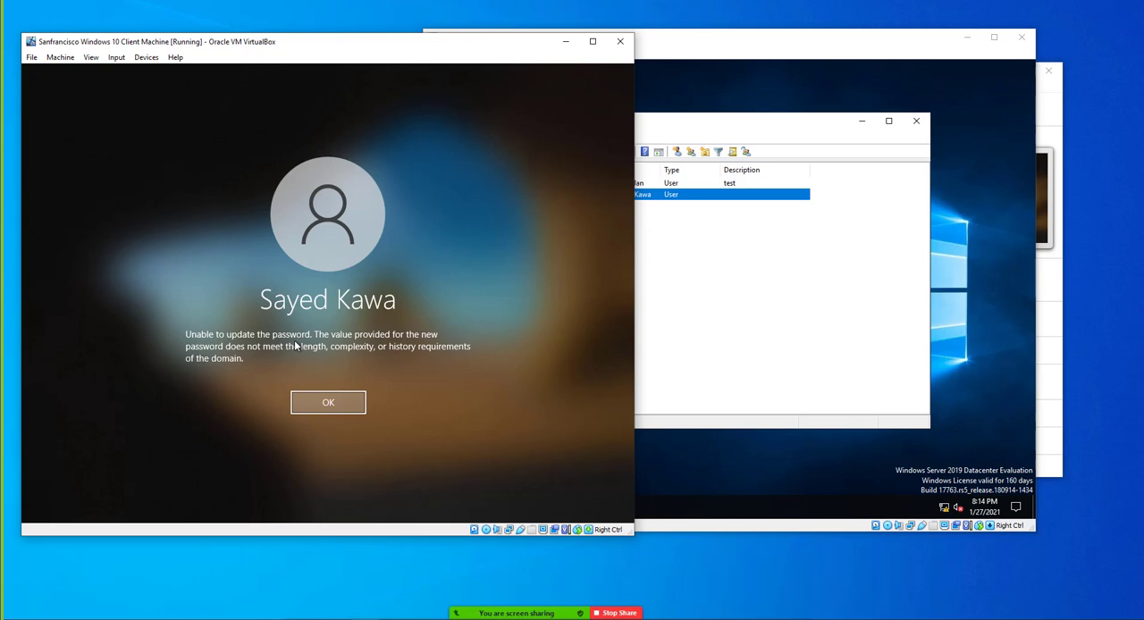
pyautogui.press('Return')
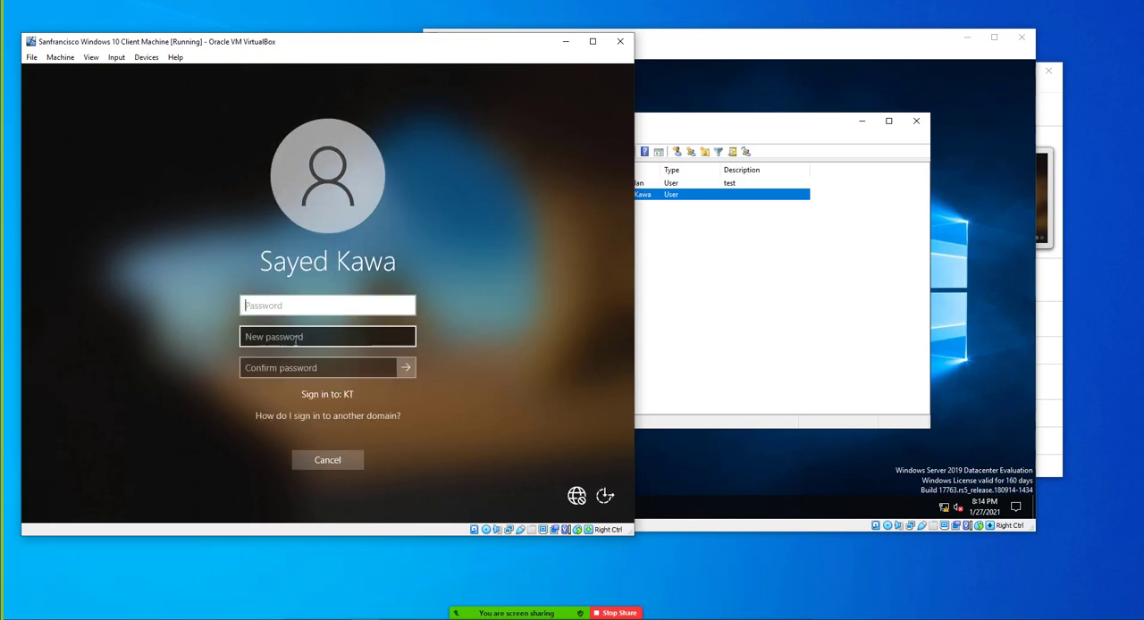
# Fill in the current, new and confirm password fields again for another attempt, and cancel the password change
pyautogui.write('•••••••••••')
pyautogui.click(295, 338)
pyautogui.write('•')
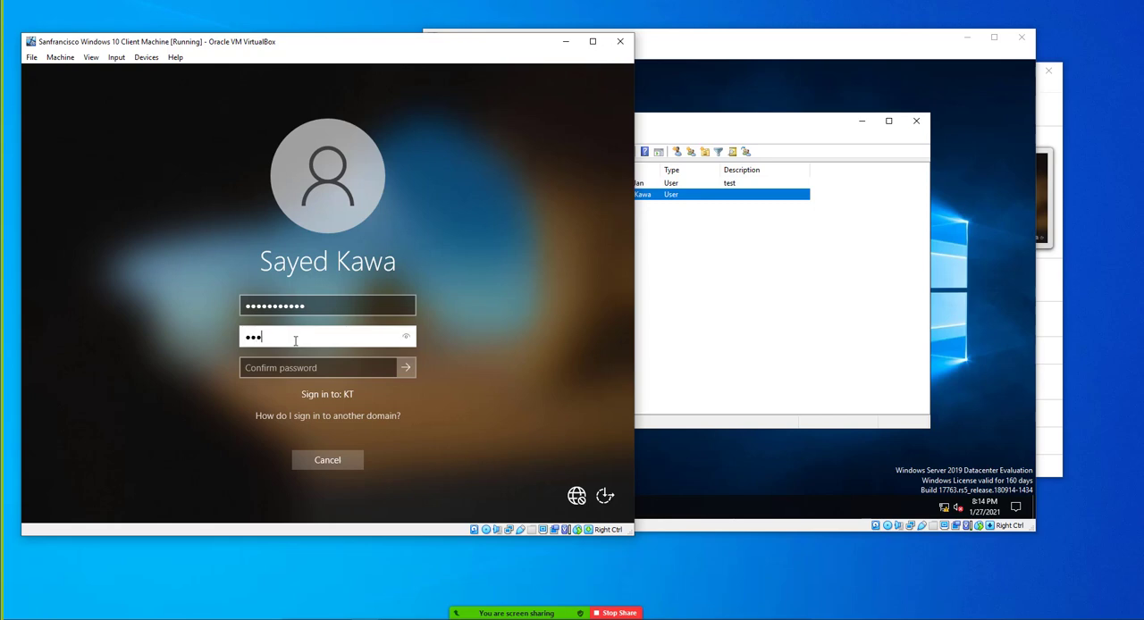
pyautogui.press('BackSpace')
pyautogui.press('BackSpace')
pyautogui.press('BackSpace')
pyautogui.write('•••••••••••')
pyautogui.press('Tab')
pyautogui.write('•••••')
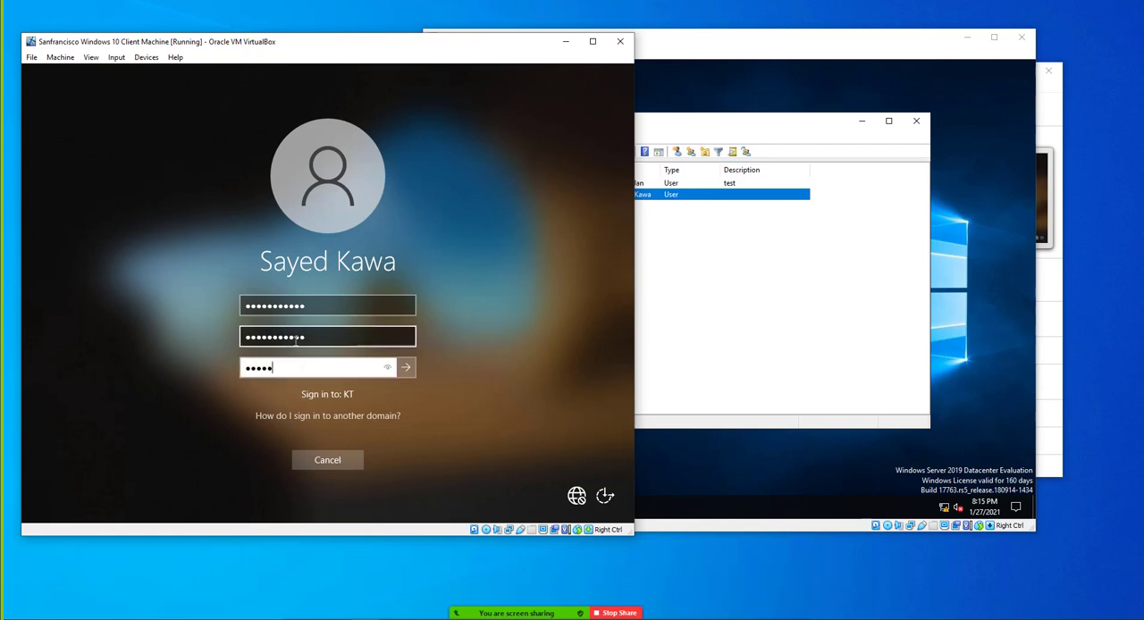
pyautogui.write('••••••')
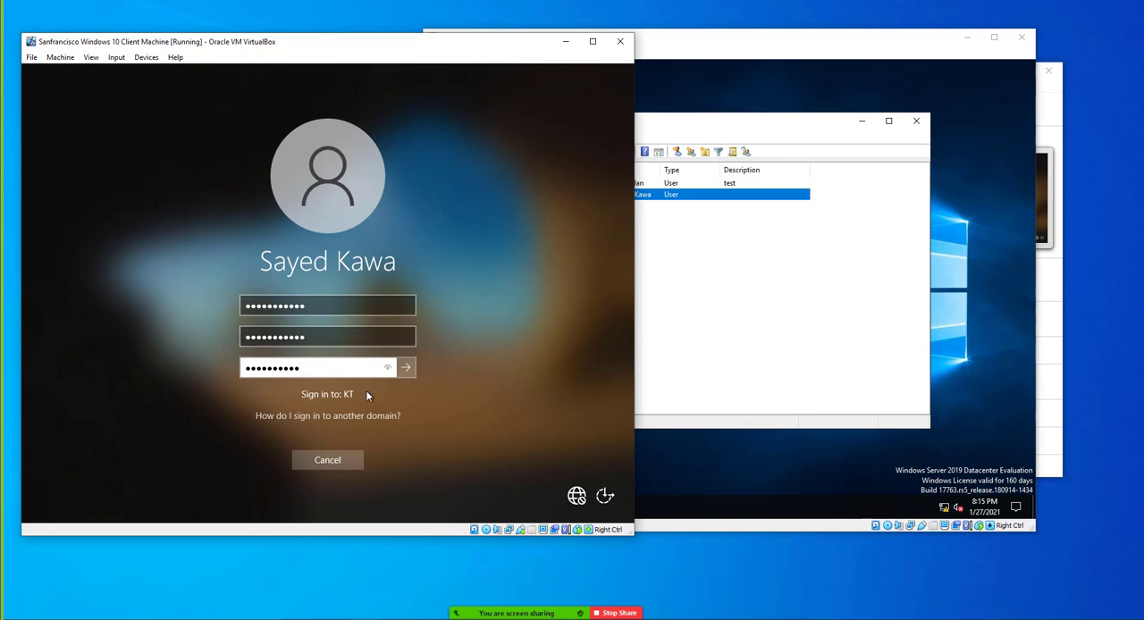
pyautogui.click(355, 460)
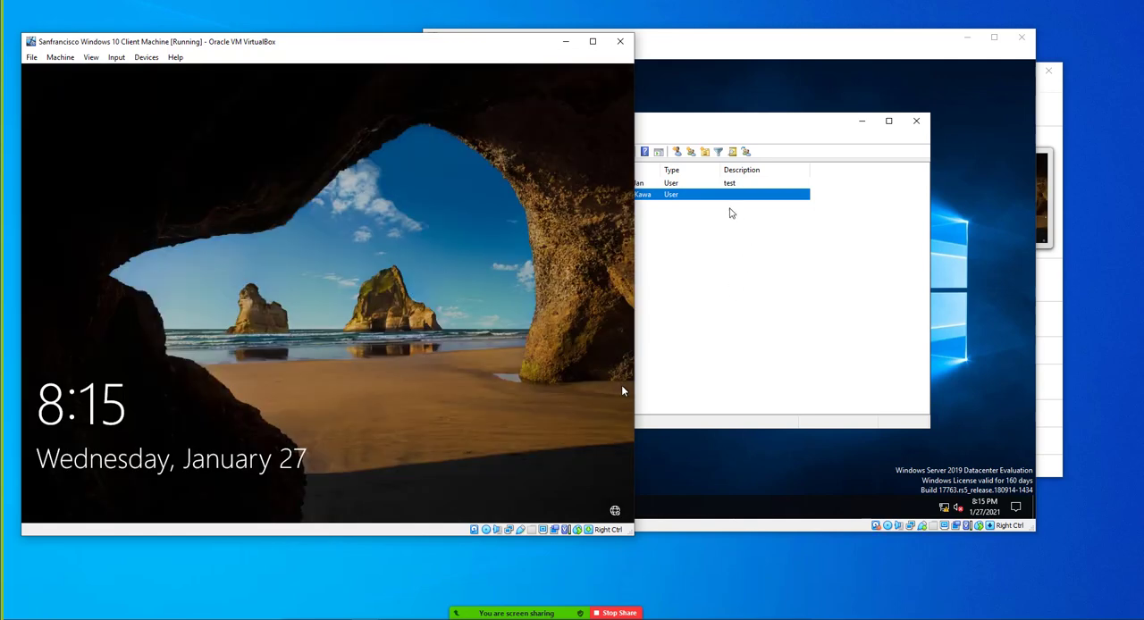
# Reset the password of the HR user without a description again, entering and confirming a new password with the change at next logon turned off
pyautogui.rightClick(711, 197)
pyautogui.click(749, 245)
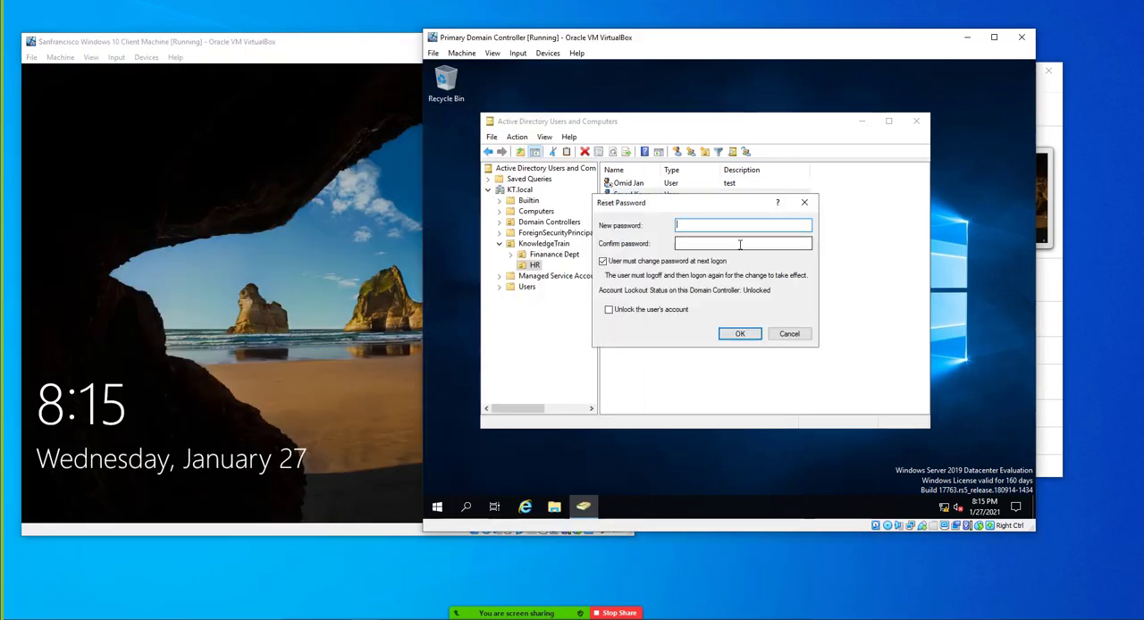
pyautogui.click(602, 261)
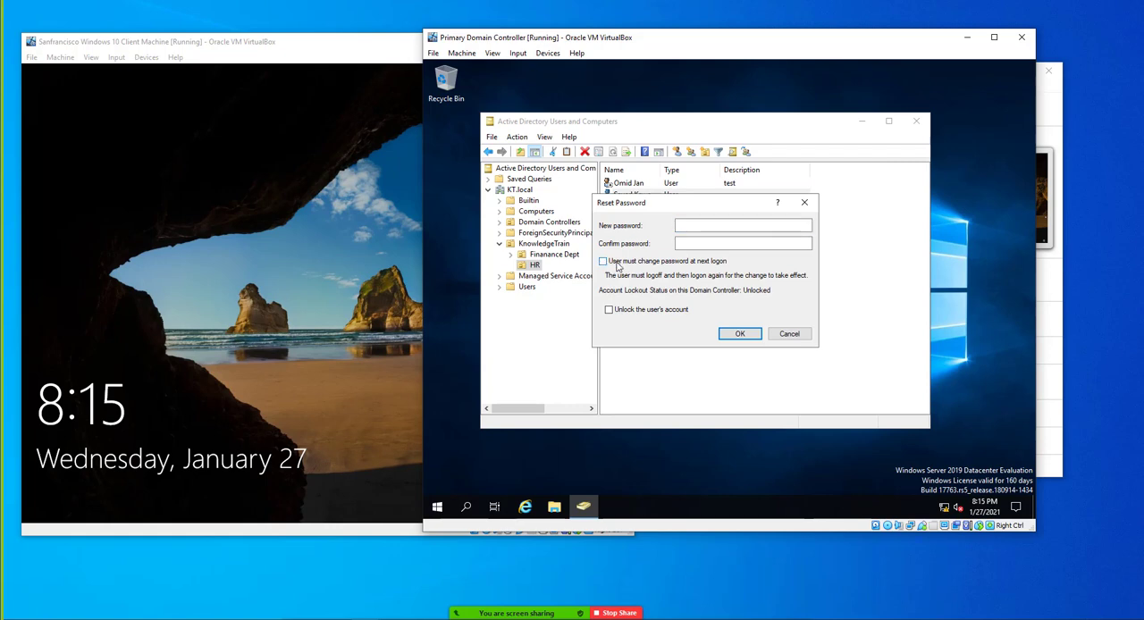
pyautogui.click(695, 228)
pyautogui.write('P')
pyautogui.press('Tab')
pyautogui.write('••••')
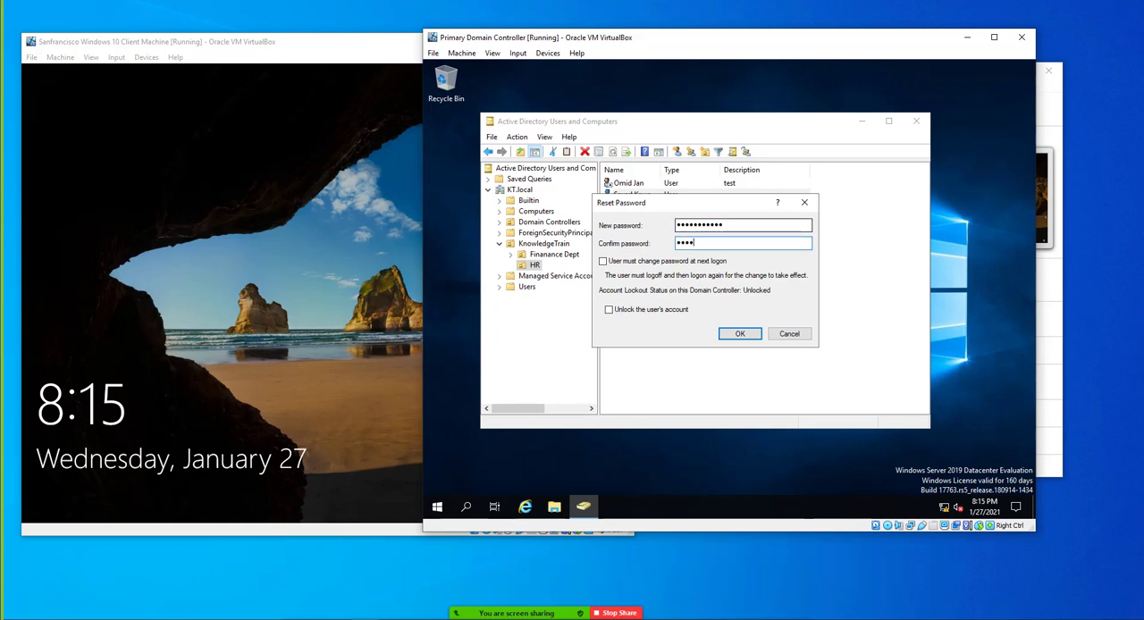
pyautogui.write('•••••')
pyautogui.click(740, 334)
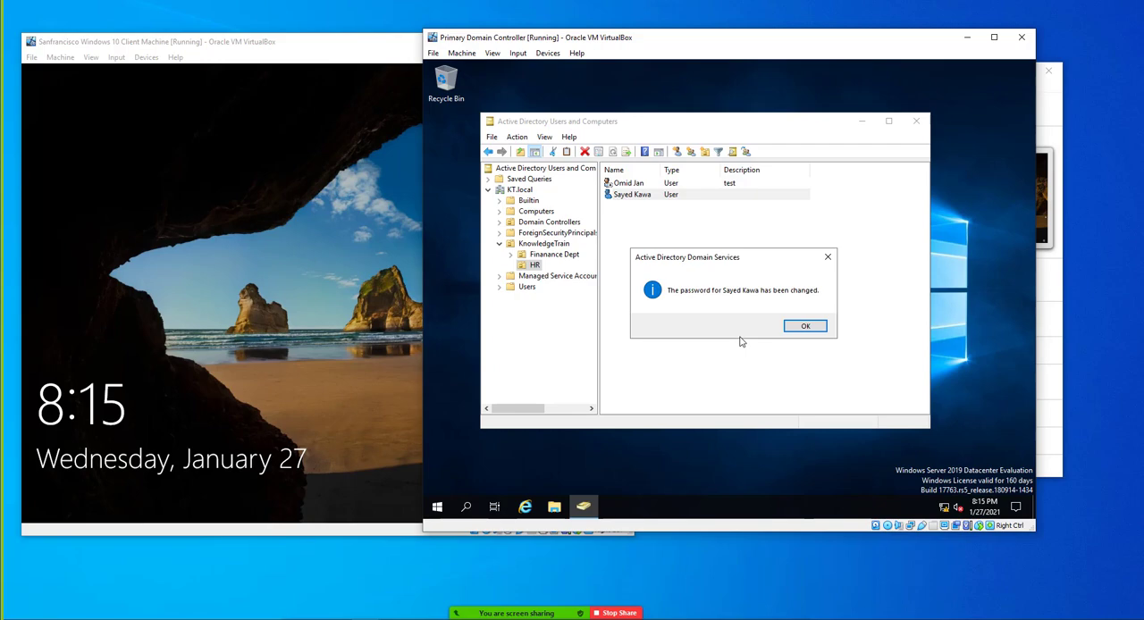
pyautogui.click(805, 326)
# Switch to the Windows 10 client machine and sign in as the user with the newly reset password
pyautogui.click(348, 339)
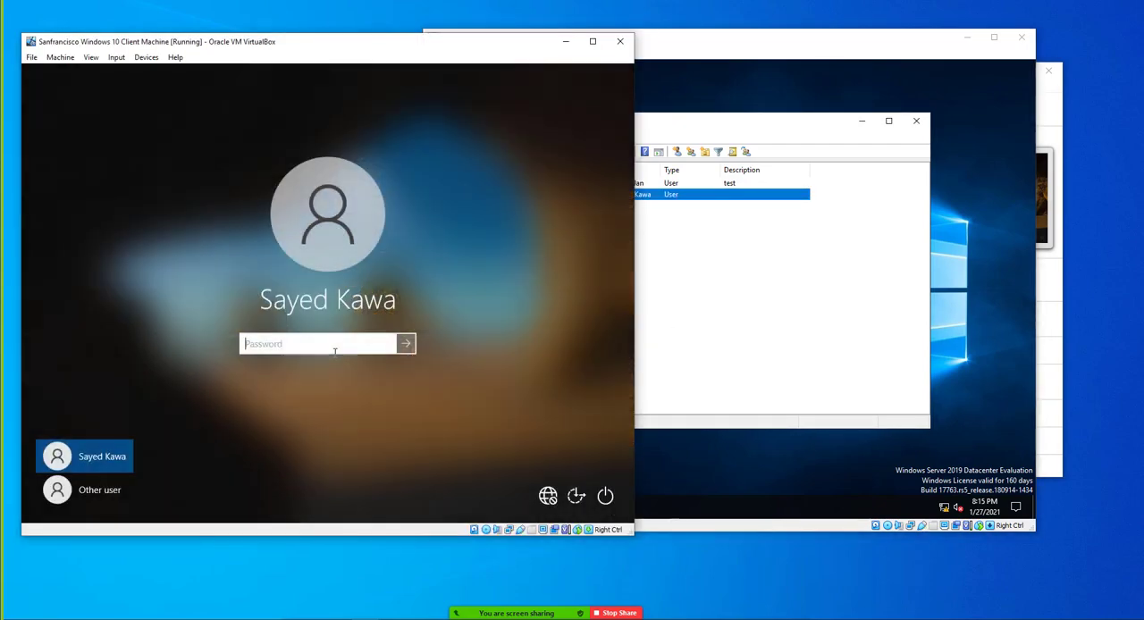
pyautogui.write('•••••••••••')
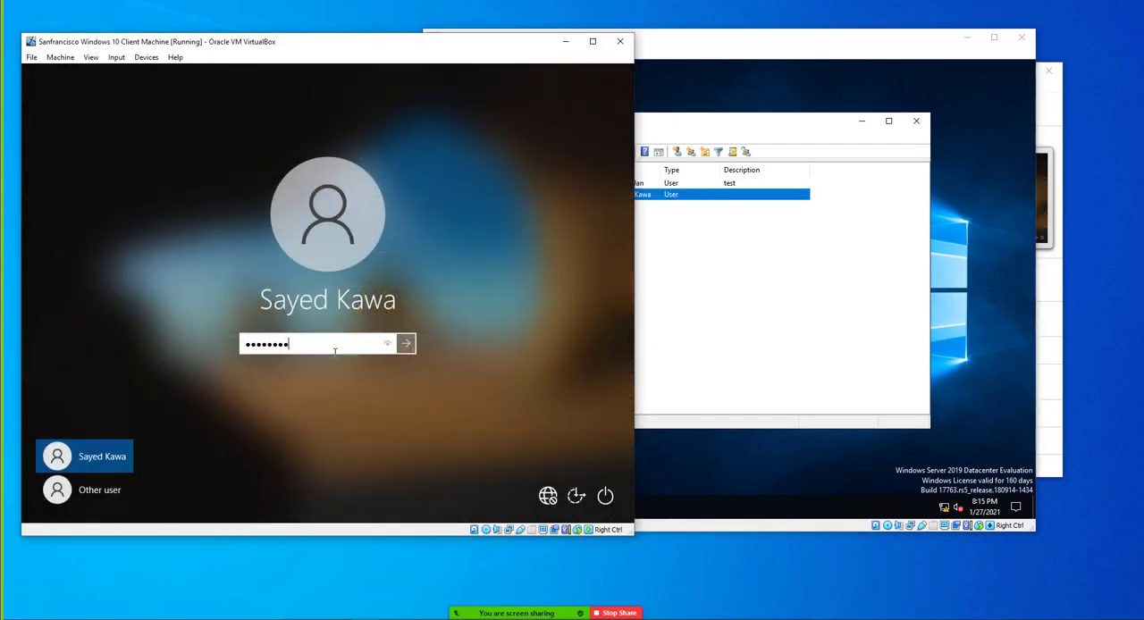
pyautogui.press('Return')
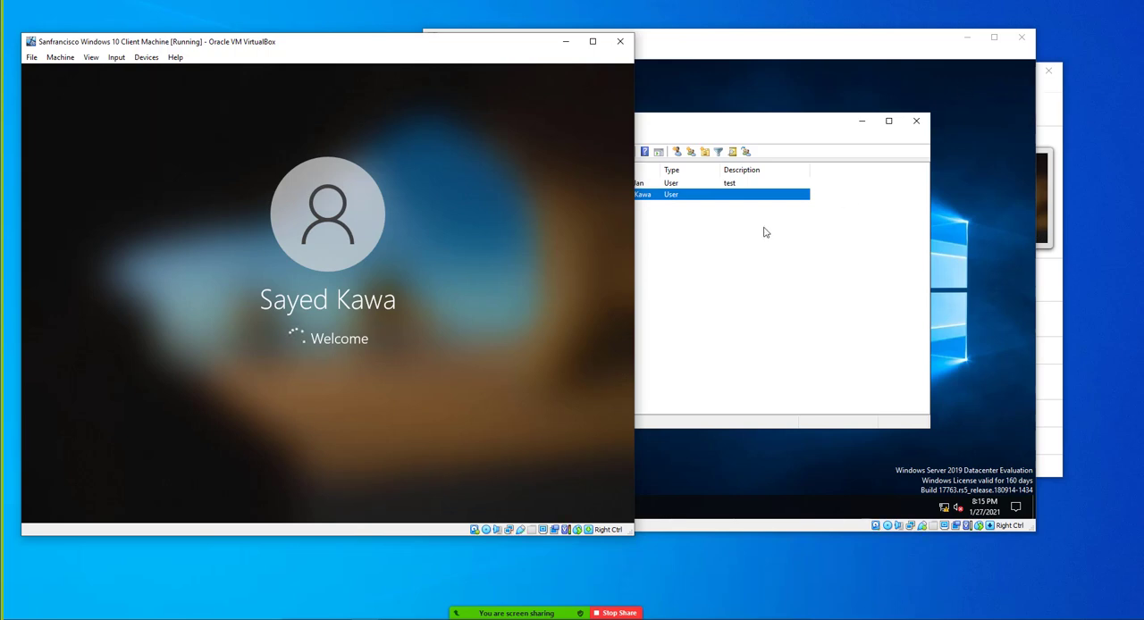
# Switch to the domain controller and examine the same user's properties, including address, account, profile, telephones, organization and remote control settings
pyautogui.click(733, 240)
pyautogui.rightClick(629, 199)
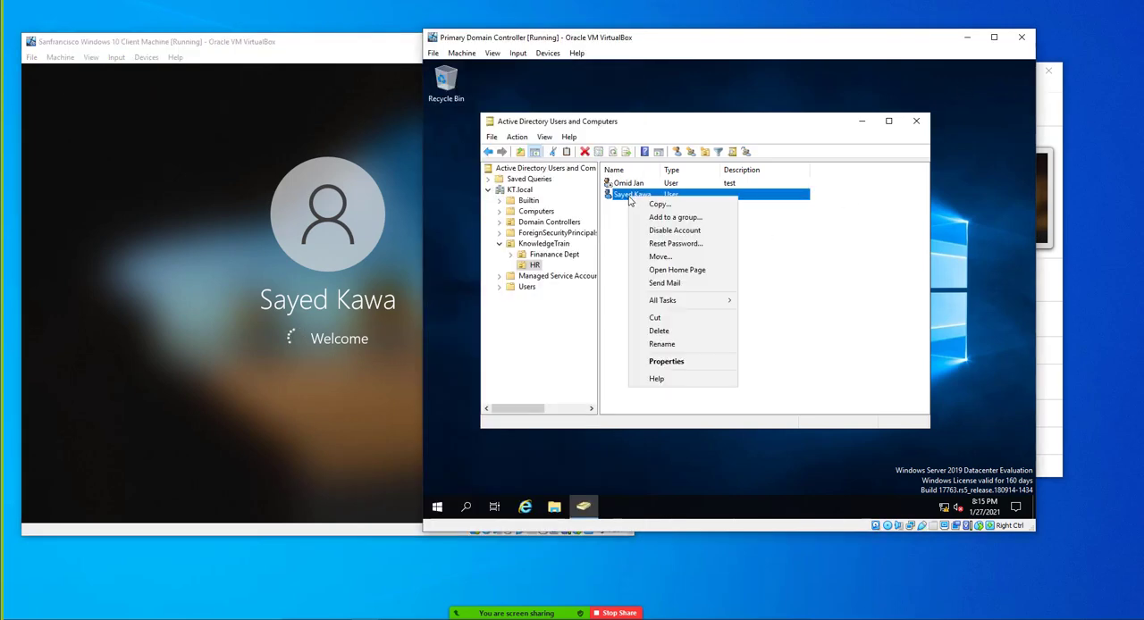
pyautogui.click(666, 361)
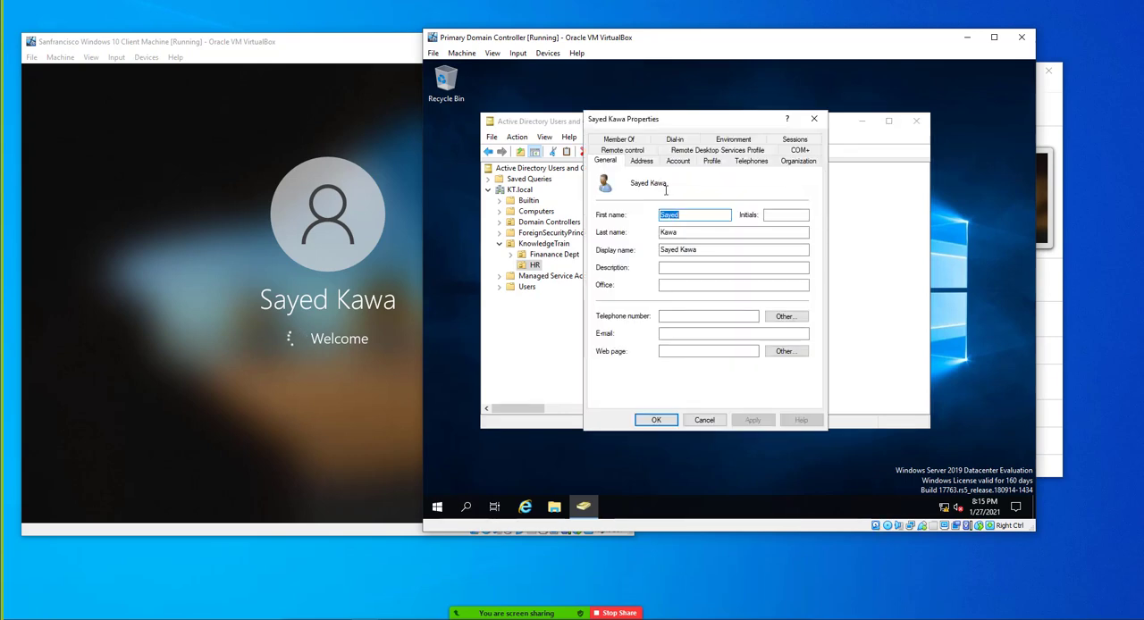
pyautogui.click(641, 165)
pyautogui.click(676, 163)
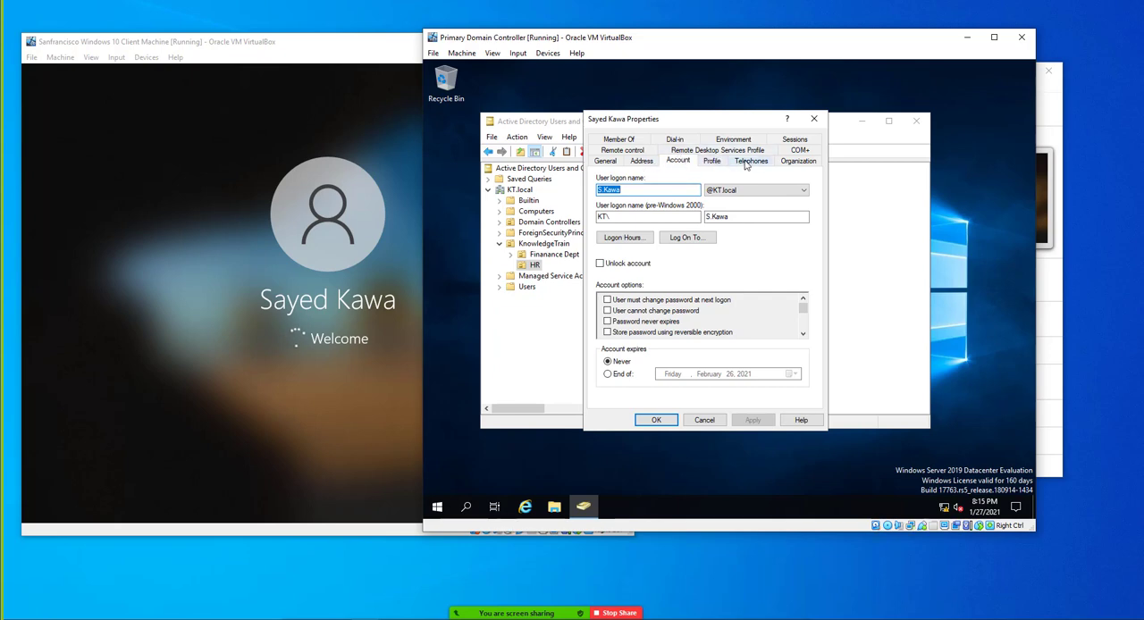
pyautogui.click(715, 162)
pyautogui.click(739, 164)
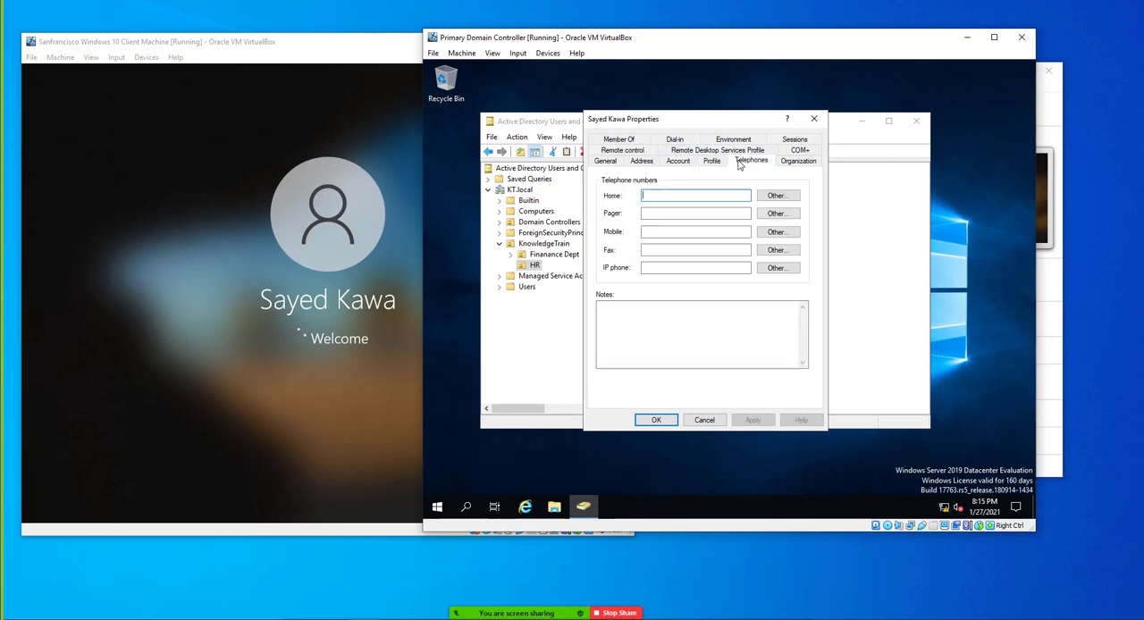
pyautogui.click(711, 166)
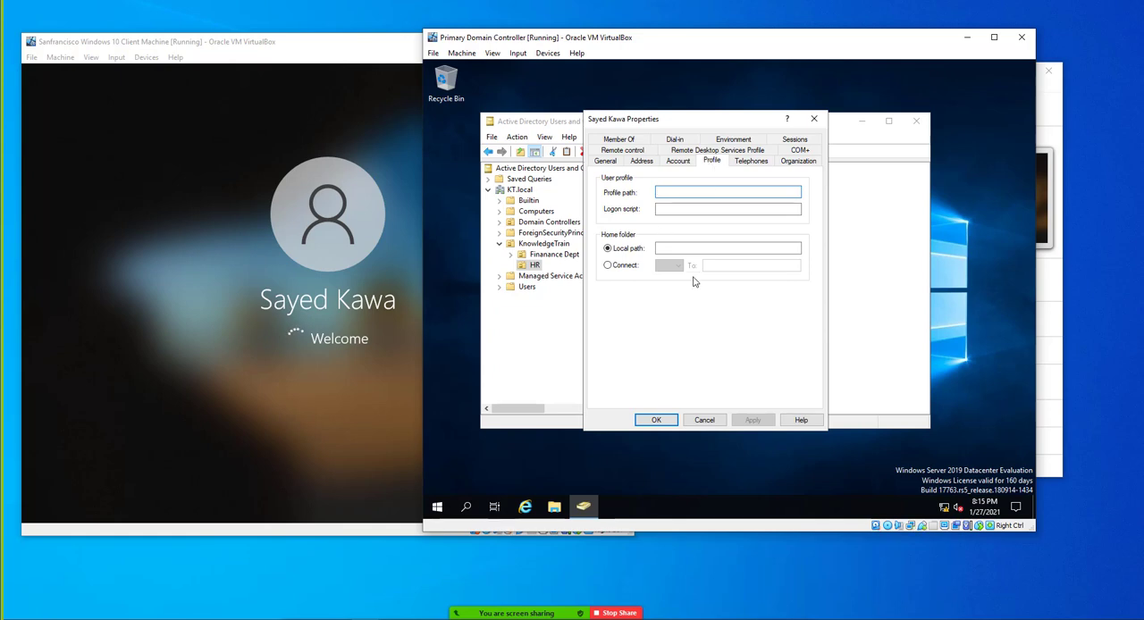
pyautogui.click(751, 162)
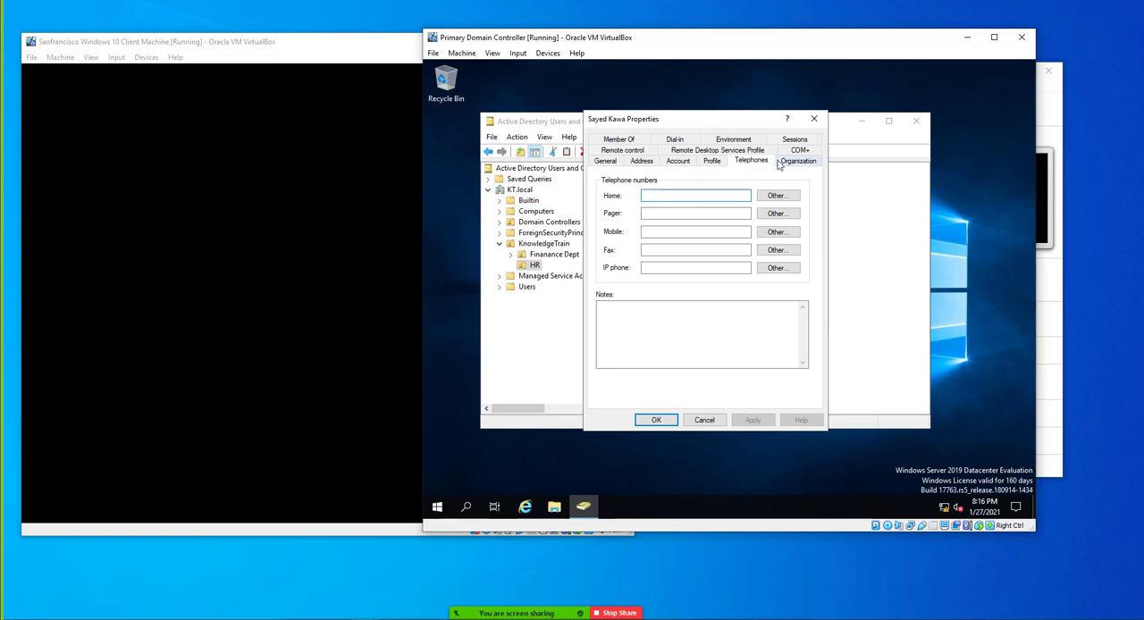
pyautogui.click(785, 165)
pyautogui.click(716, 183)
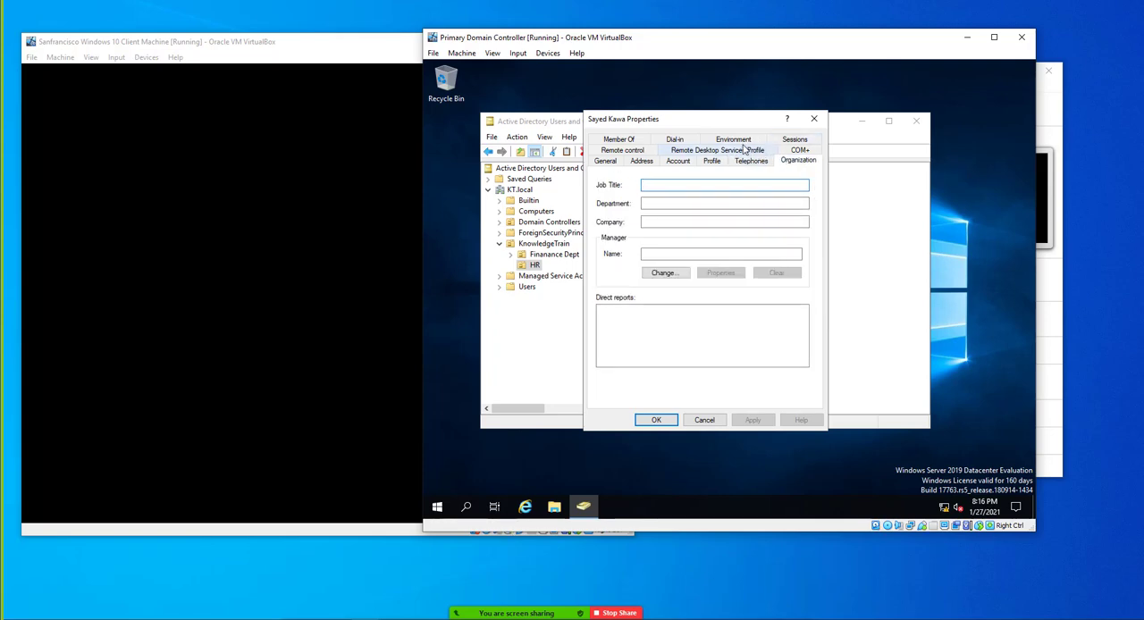
pyautogui.click(635, 150)
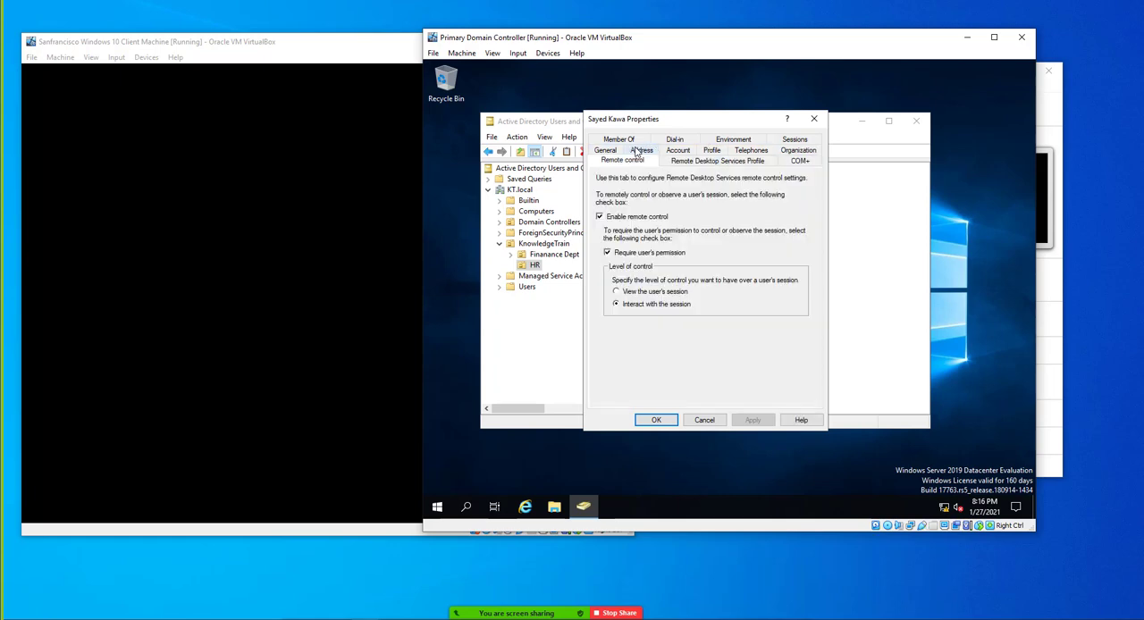
# Review the user's permitted logon hours in the account settings, and close the properties without changing anything
pyautogui.click(682, 154)
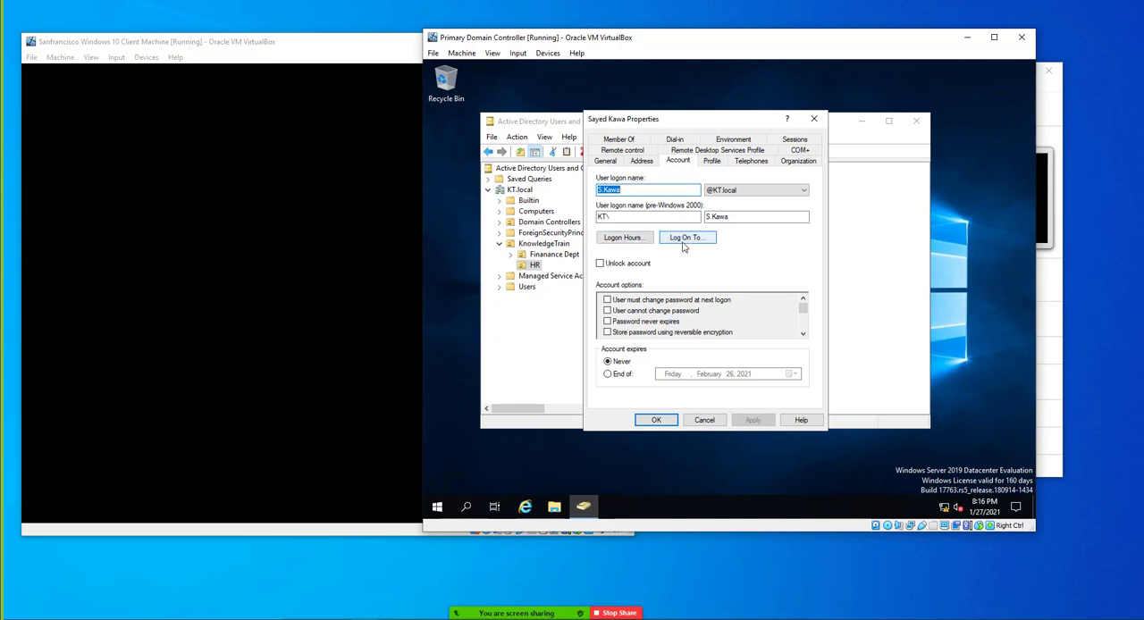
pyautogui.click(624, 241)
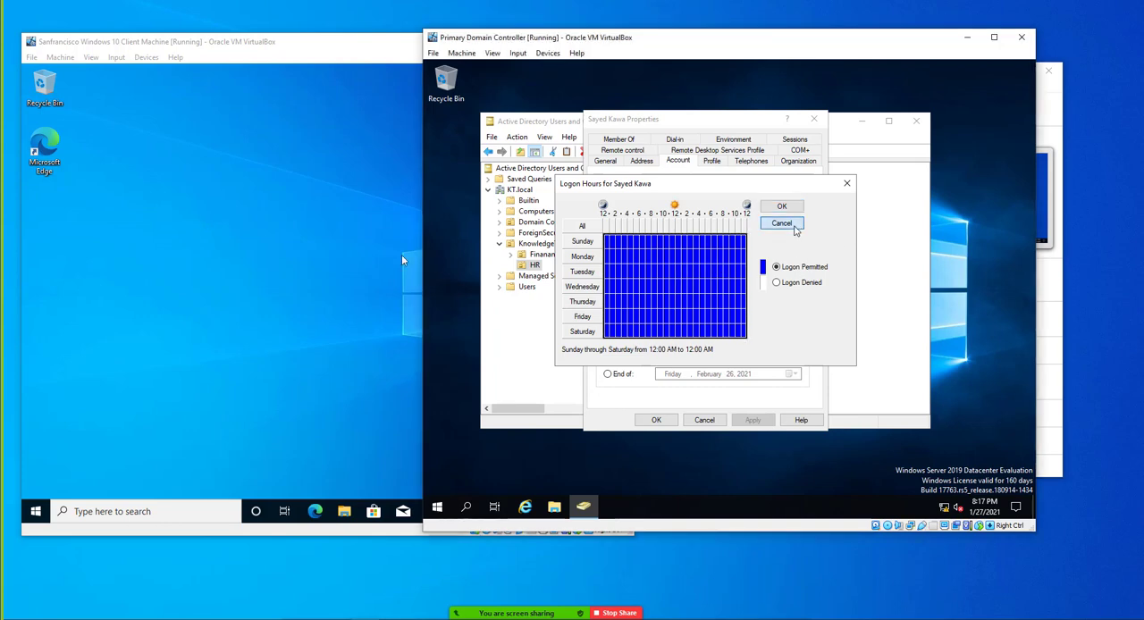
pyautogui.click(781, 223)
pyautogui.click(813, 119)
# Enable the disabled HR user account that has the description "test"
pyautogui.click(632, 183)
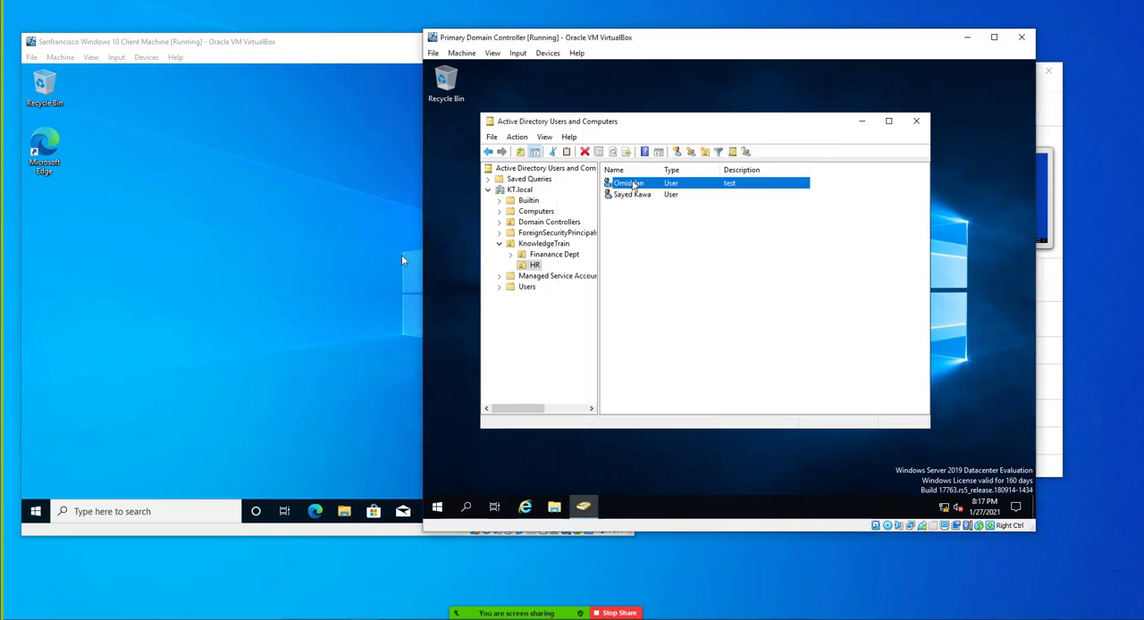
pyautogui.rightClick(631, 182)
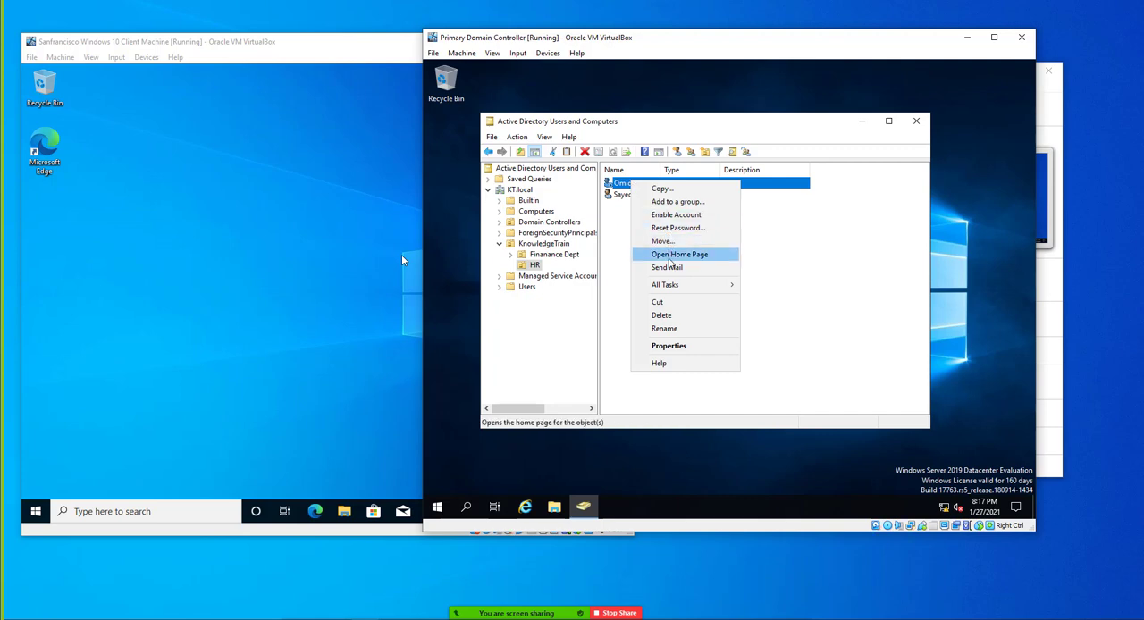
pyautogui.click(663, 216)
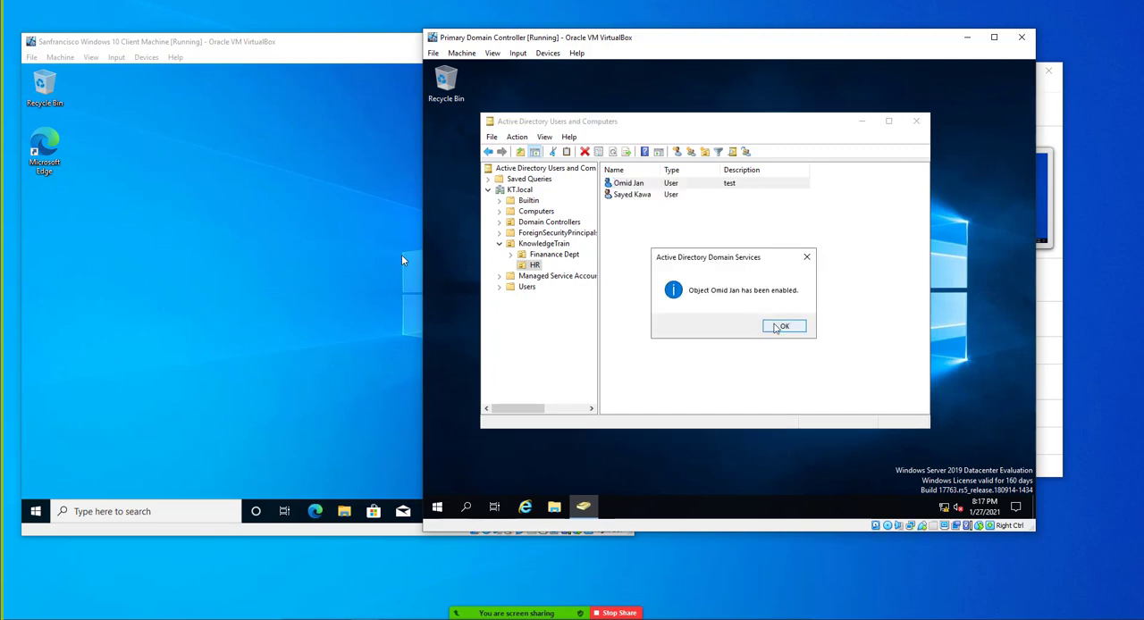
pyautogui.click(780, 327)
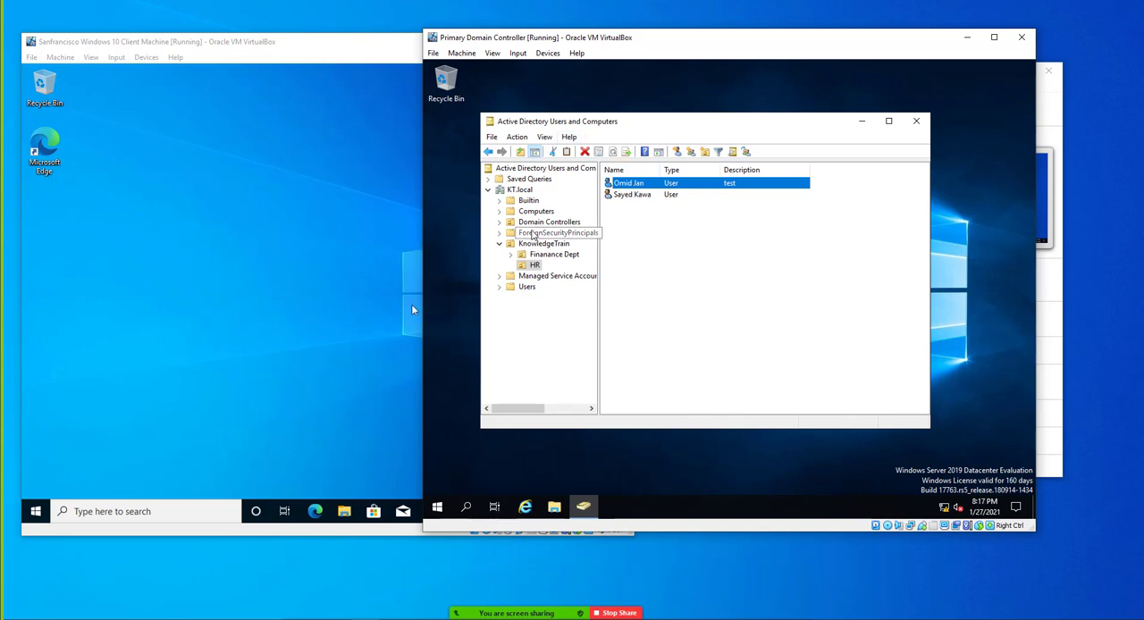
# Open the logon hours for the HR user with the description "test" and deny logon for all of Sunday
pyautogui.rightClick(627, 189)
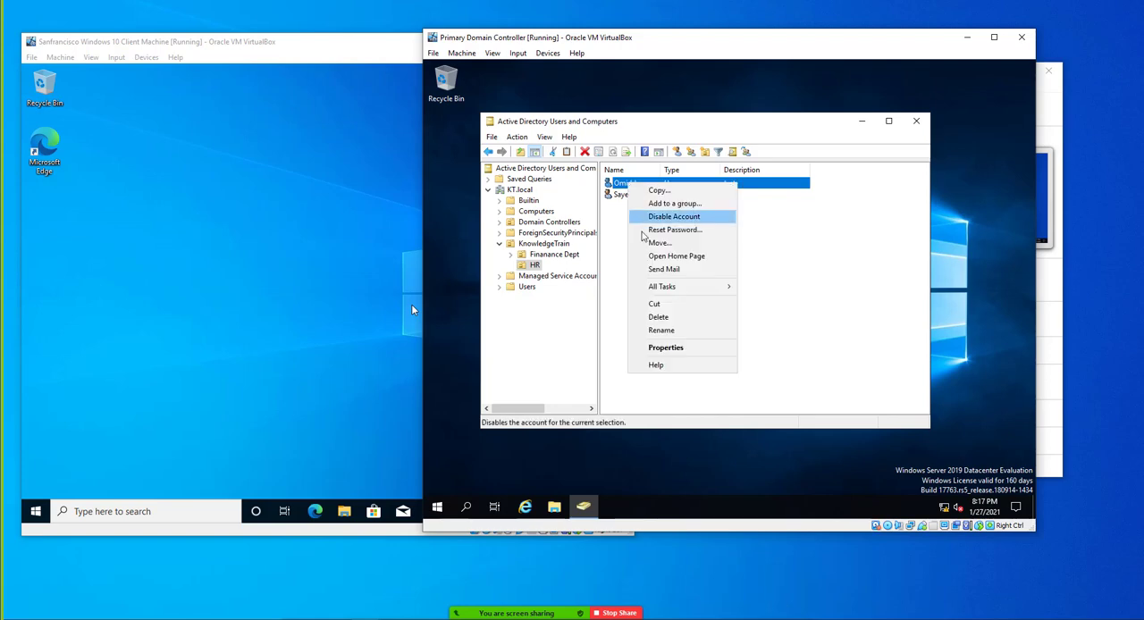
pyautogui.click(666, 347)
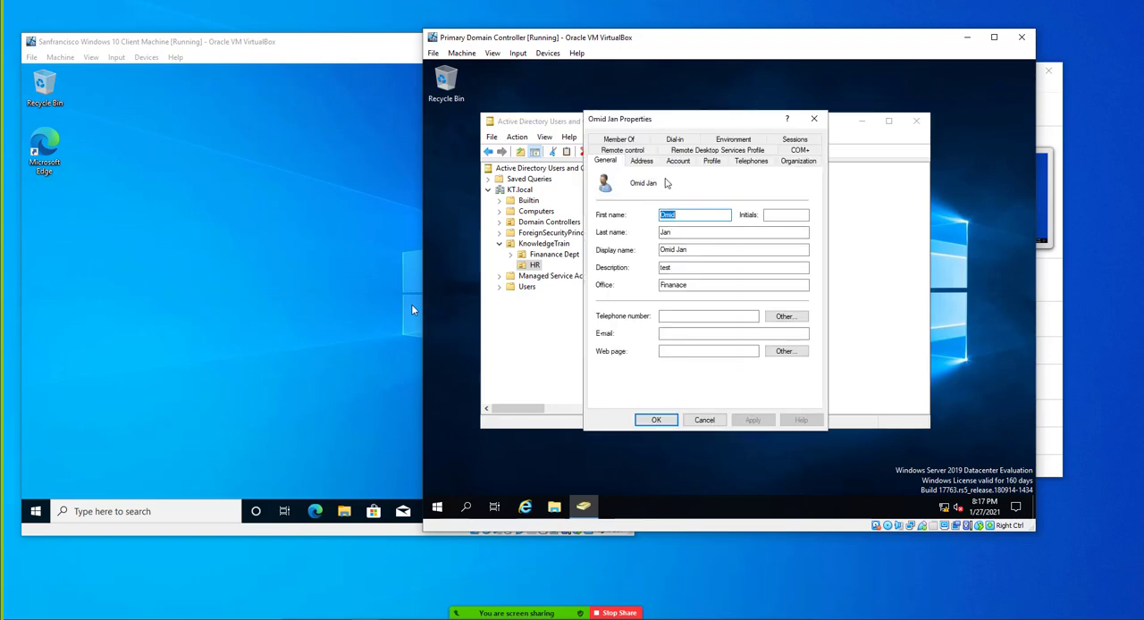
pyautogui.click(676, 161)
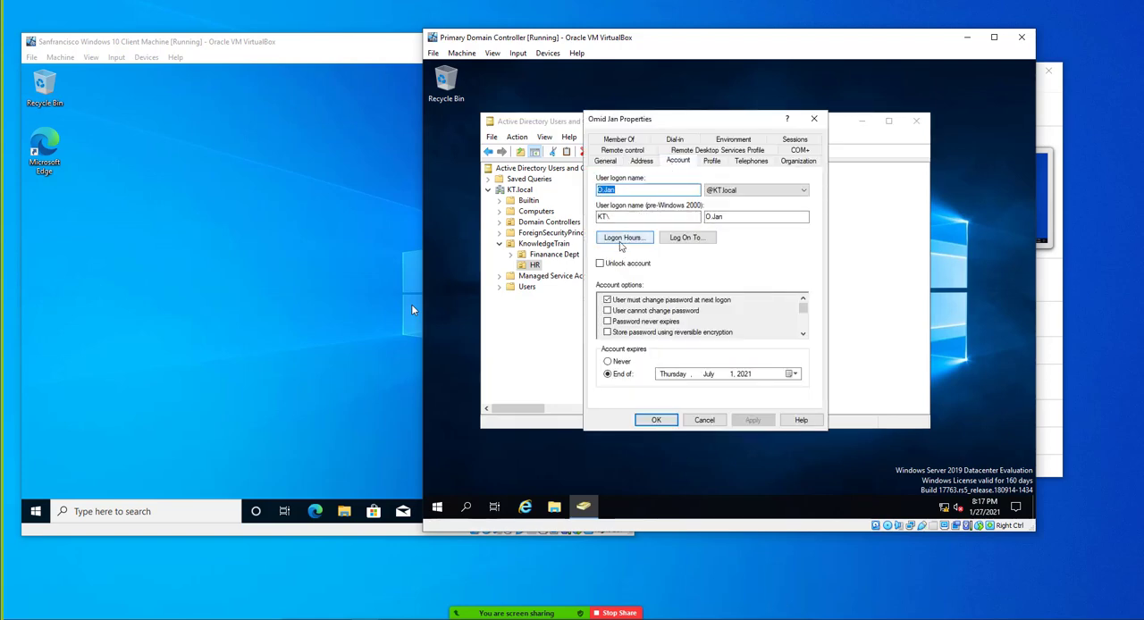
pyautogui.click(623, 237)
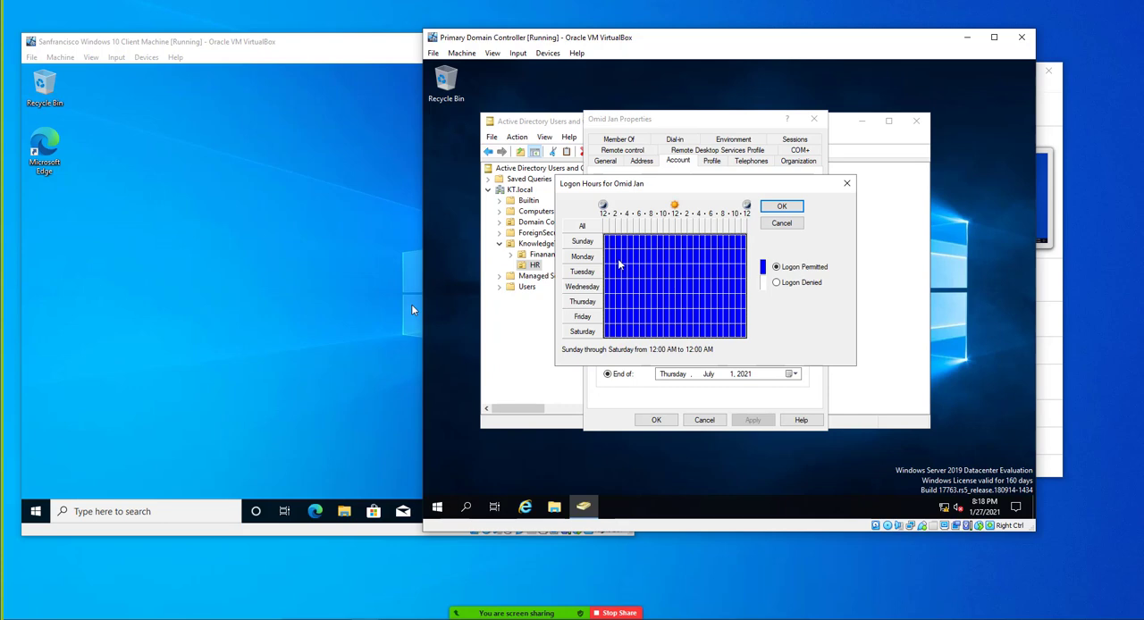
pyautogui.click(614, 259)
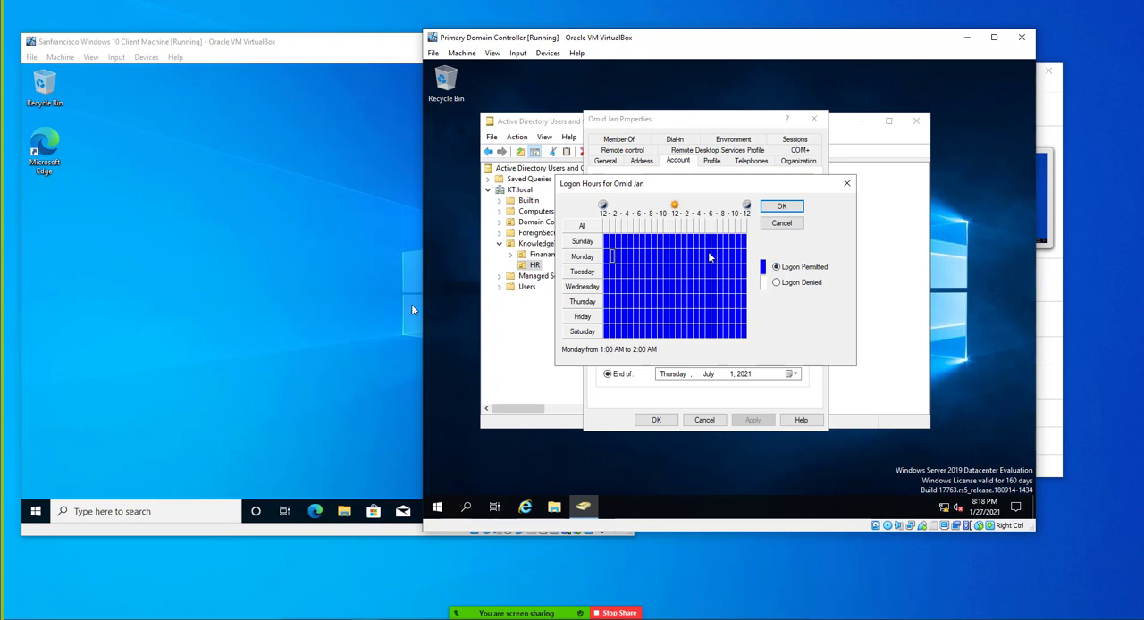
pyautogui.moveTo(609, 246); pyautogui.dragTo(747, 246)
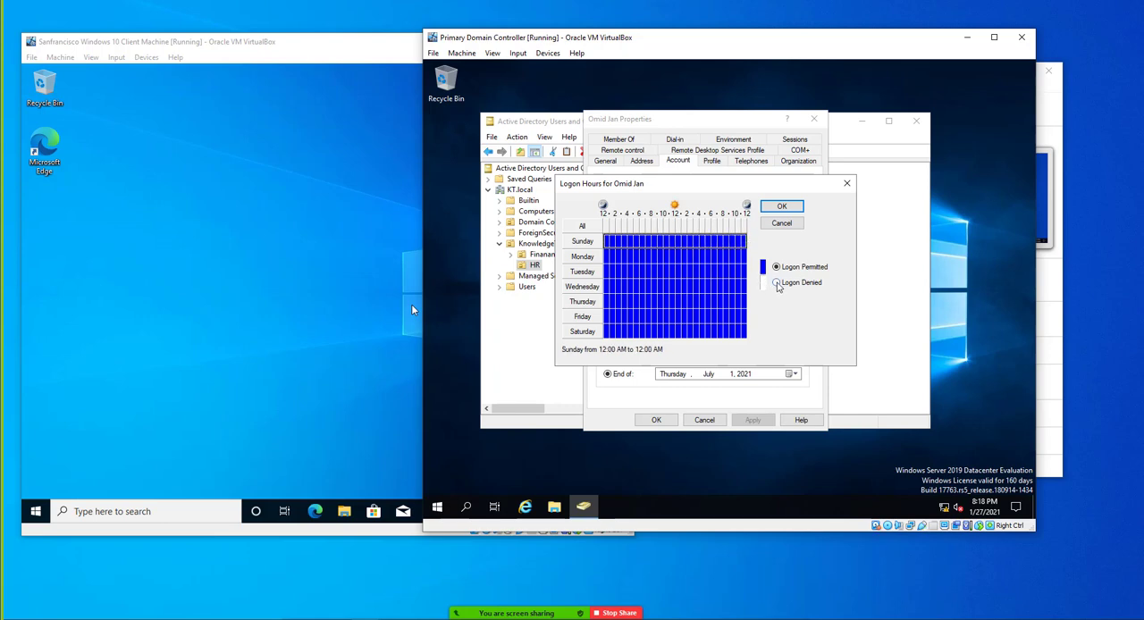
pyautogui.click(776, 283)
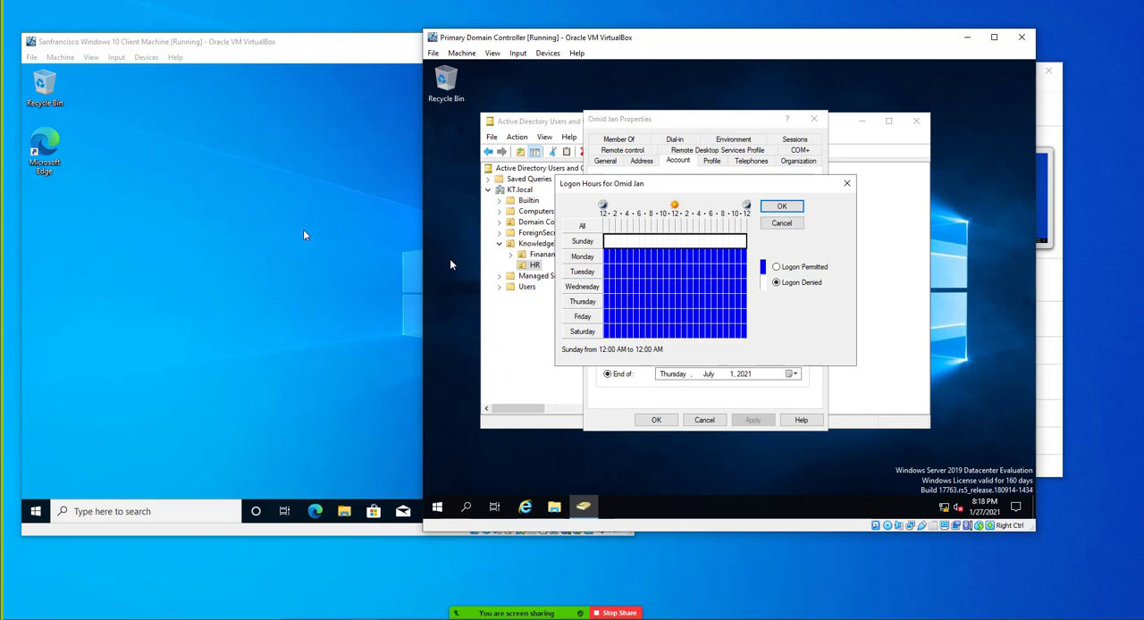
# Restrict Monday logon to 8:00 AM to 5:00 PM by denying 12:00 AM to 8:00 AM and 5:00 PM to 12:00 AM
pyautogui.click(655, 258)
pyautogui.moveTo(655, 258); pyautogui.dragTo(704, 258)
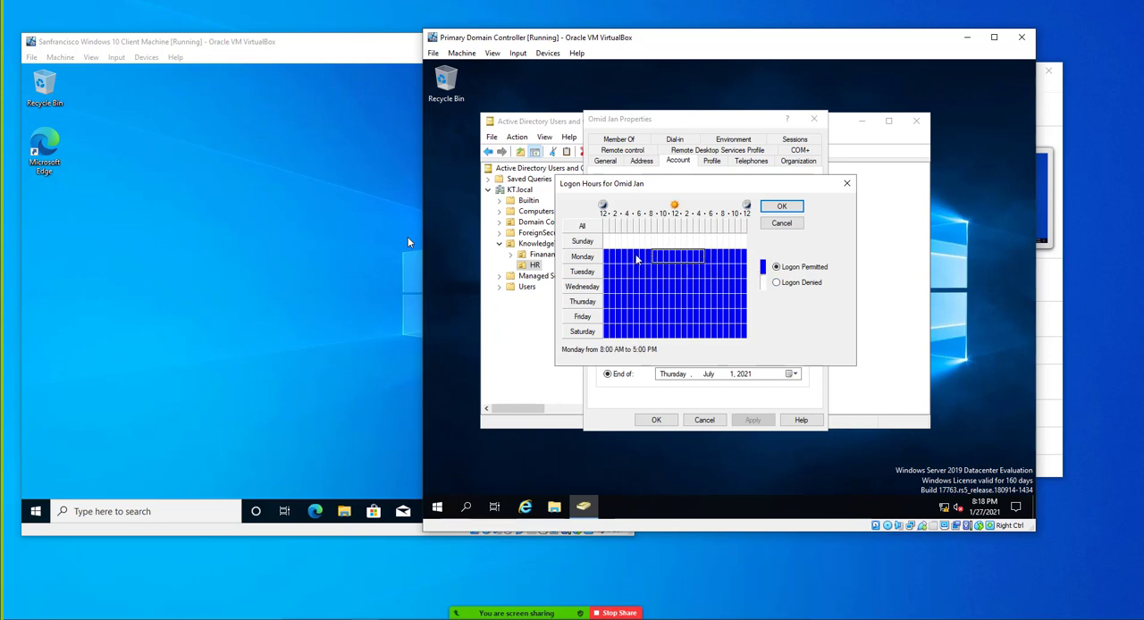
pyautogui.moveTo(653, 259); pyautogui.dragTo(605, 258)
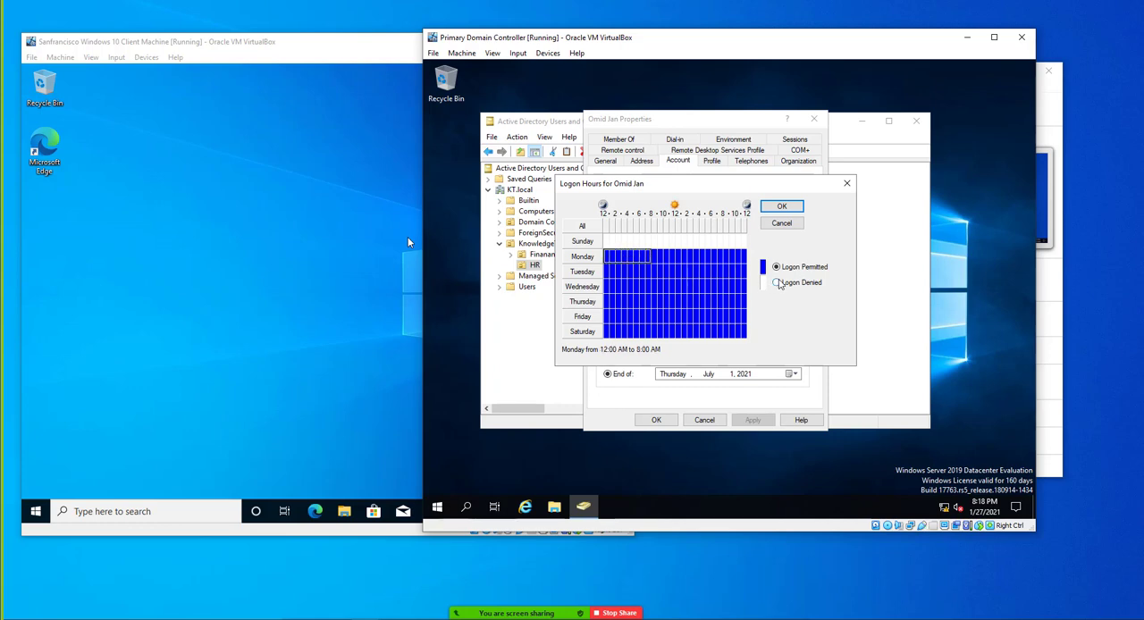
pyautogui.click(775, 283)
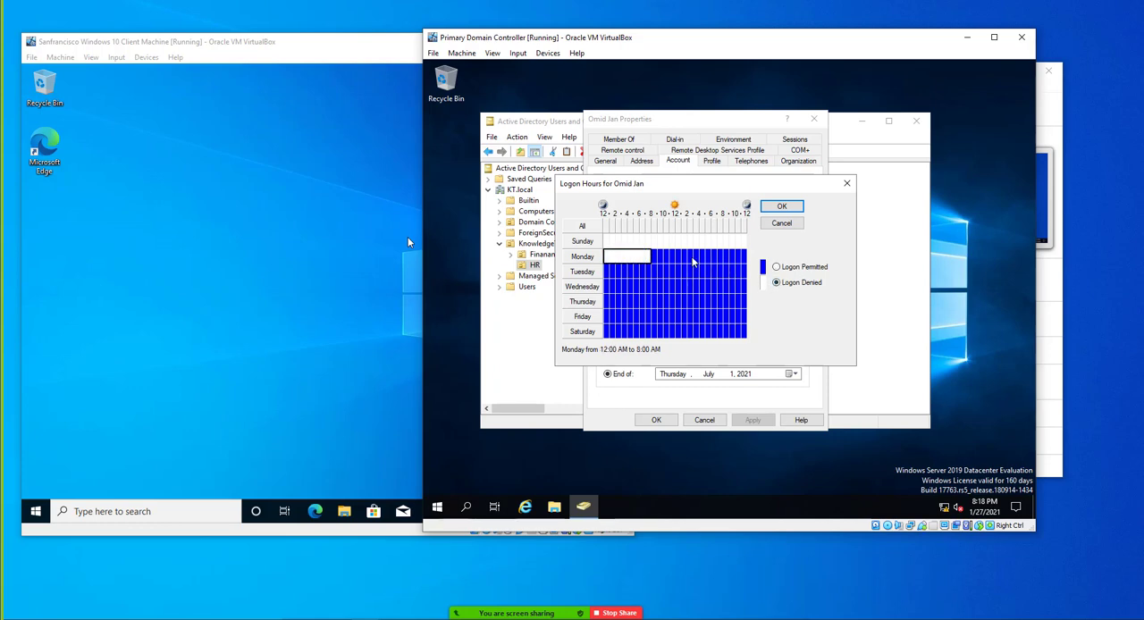
pyautogui.moveTo(708, 259); pyautogui.dragTo(749, 260)
pyautogui.click(776, 282)
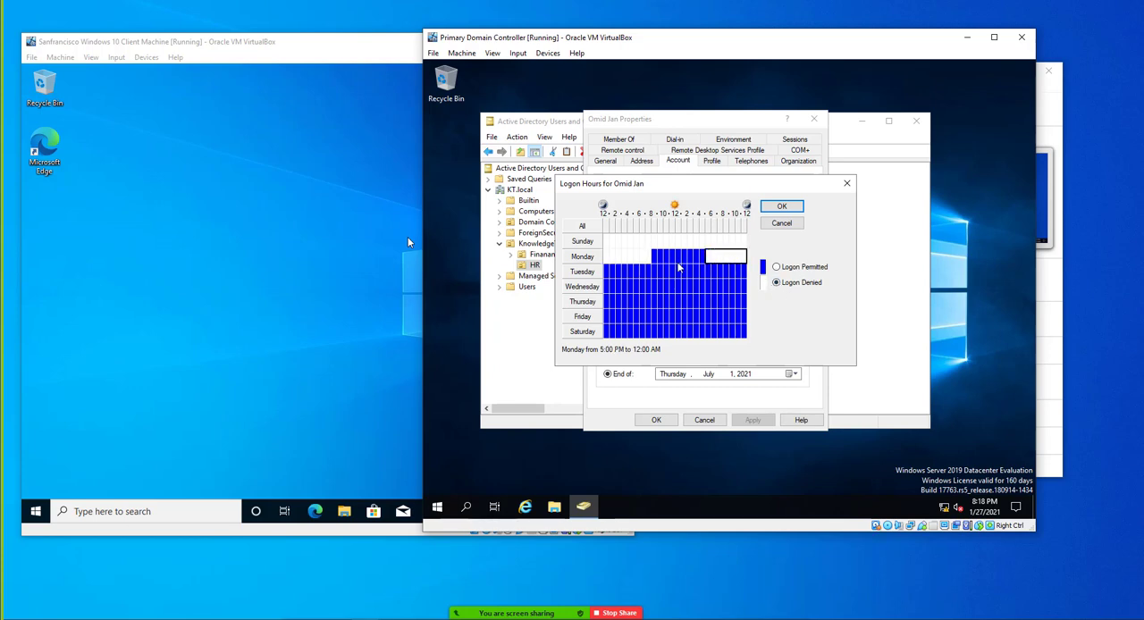
pyautogui.moveTo(657, 260); pyautogui.dragTo(702, 259)
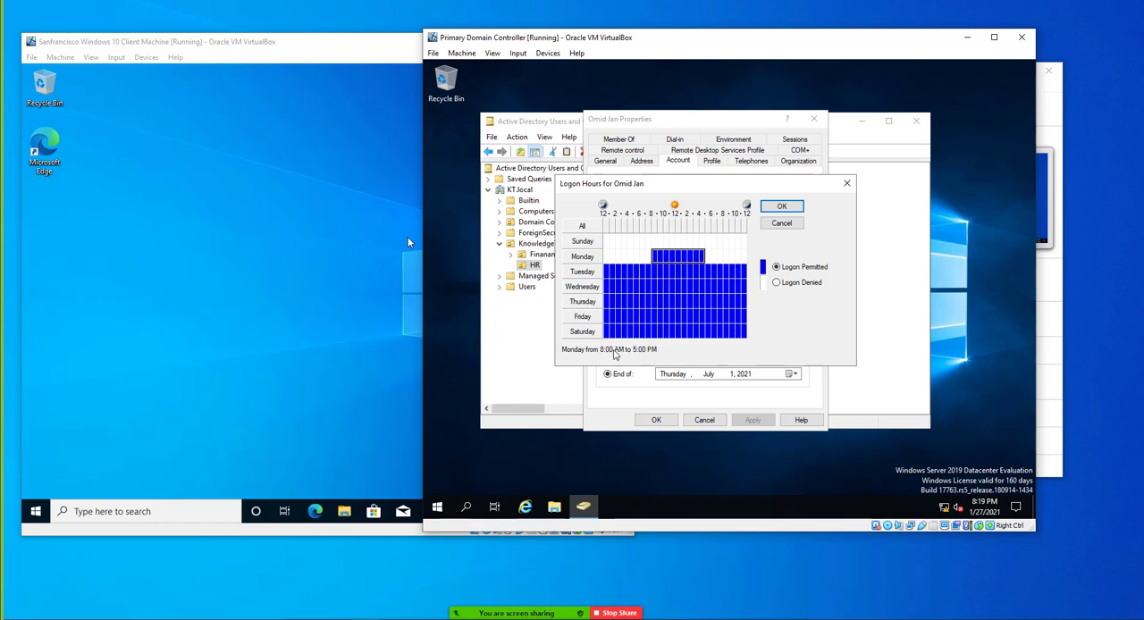
# Deny logon Tuesday through Friday from 12:00 AM to 8:00 AM and from 5:00 PM to 12:00 AM
pyautogui.click(608, 271)
pyautogui.moveTo(608, 270); pyautogui.dragTo(653, 320)
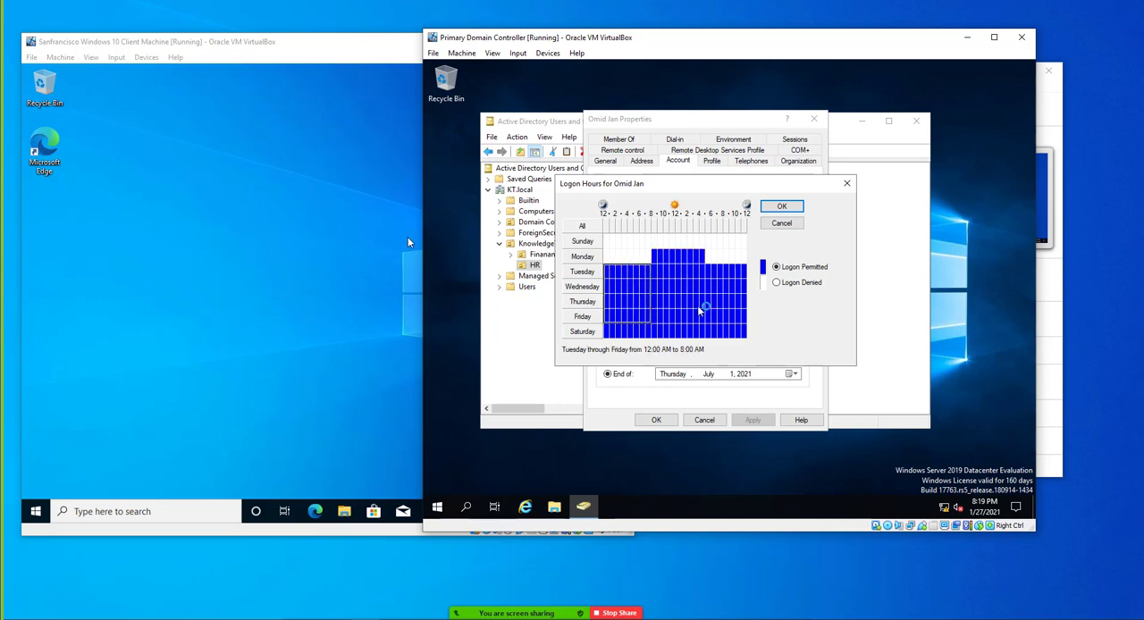
pyautogui.click(776, 282)
pyautogui.moveTo(706, 266); pyautogui.dragTo(751, 324)
pyautogui.click(775, 282)
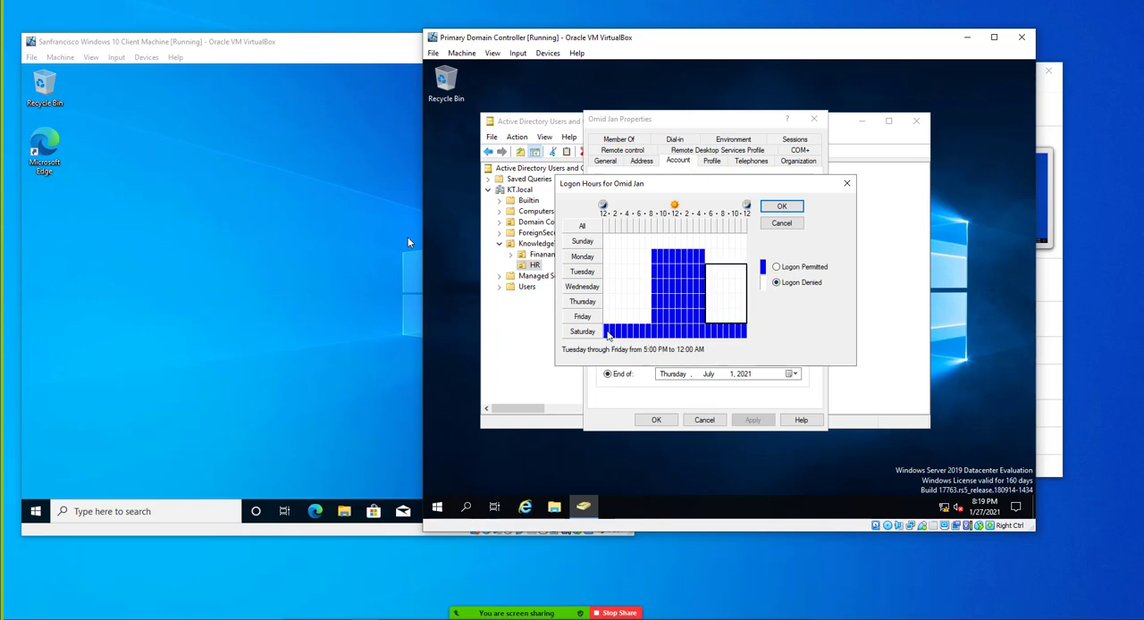
# Deny logon for all of Saturday and apply the logon hours to the HR user with the description "test"
pyautogui.moveTo(607, 334); pyautogui.dragTo(742, 334)
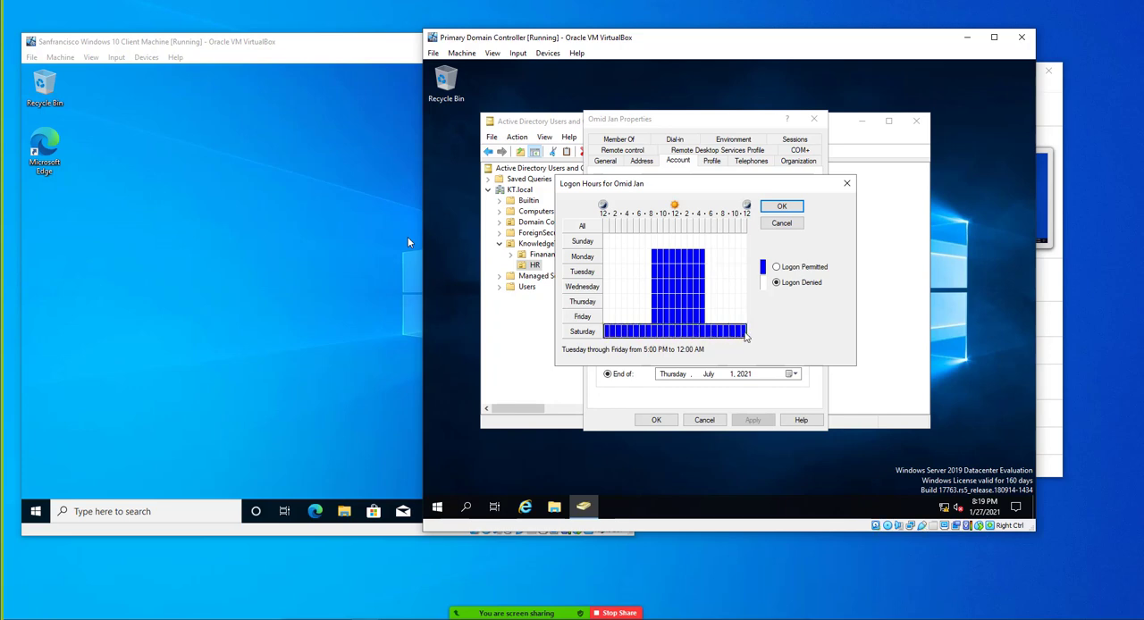
pyautogui.click(776, 282)
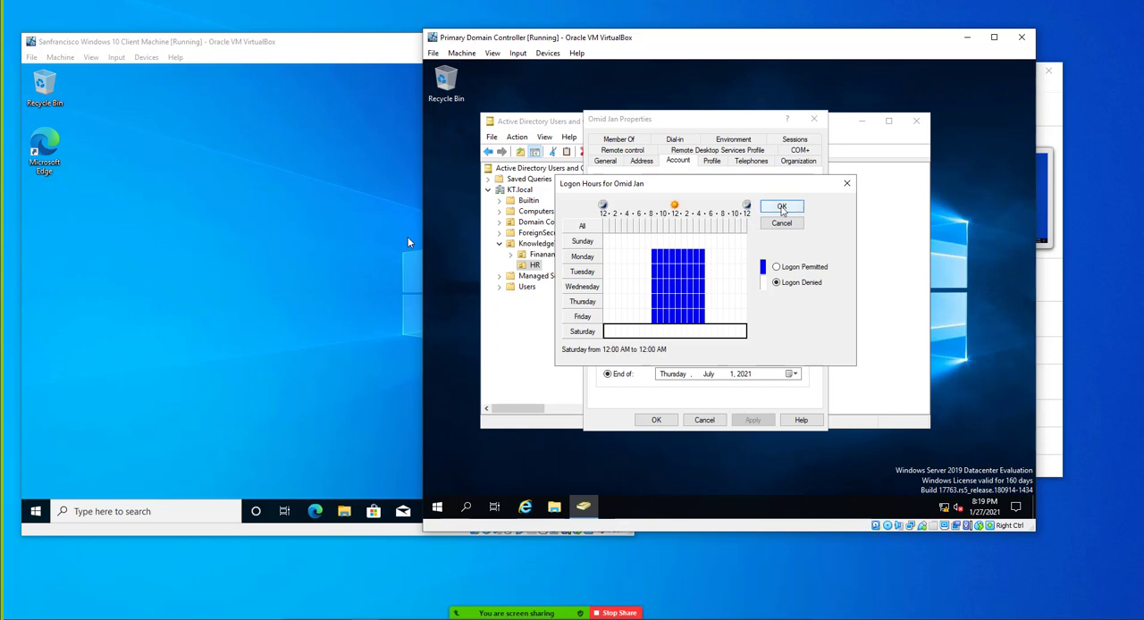
pyautogui.click(782, 208)
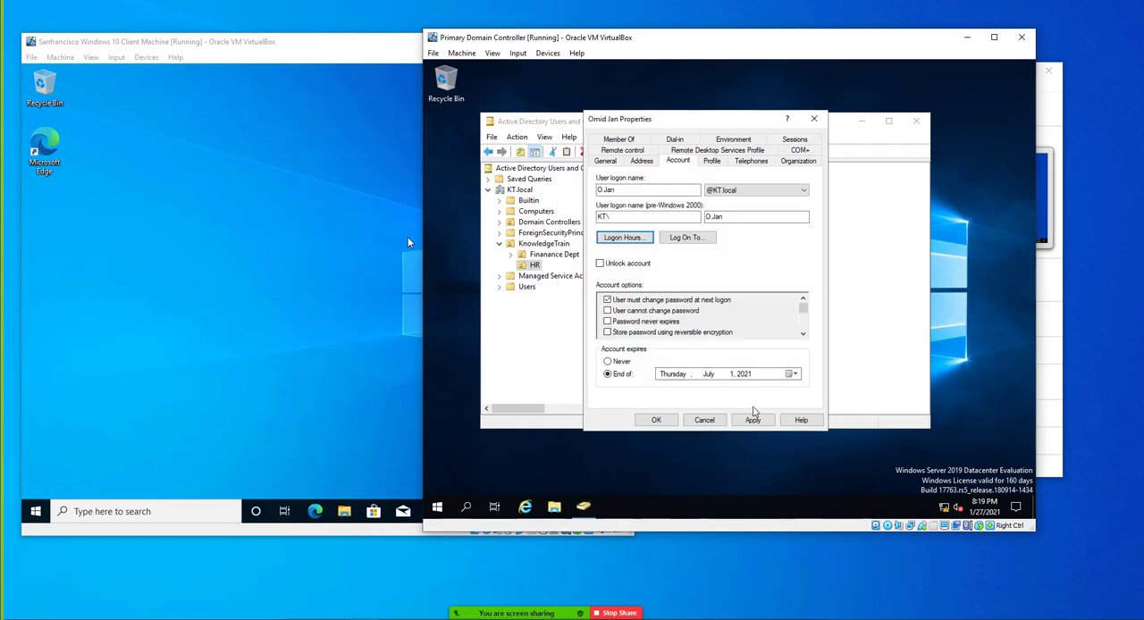
pyautogui.click(750, 418)
pyautogui.click(658, 421)
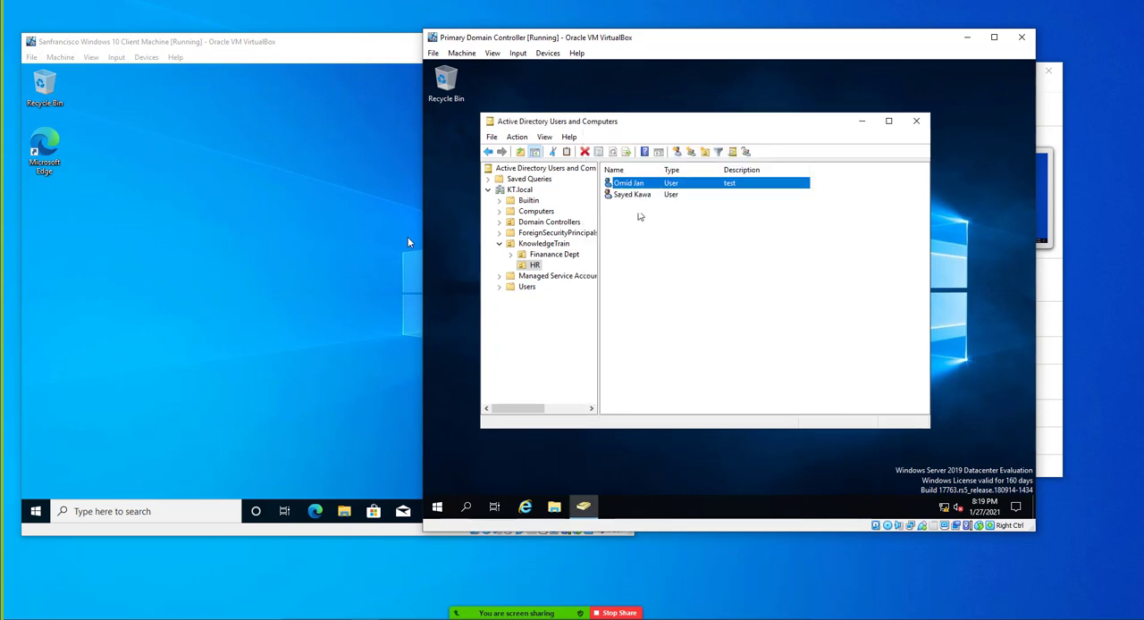
# Open the logon hours of the HR user without a description and deny logon for all of Sunday and Saturday
pyautogui.rightClick(631, 197)
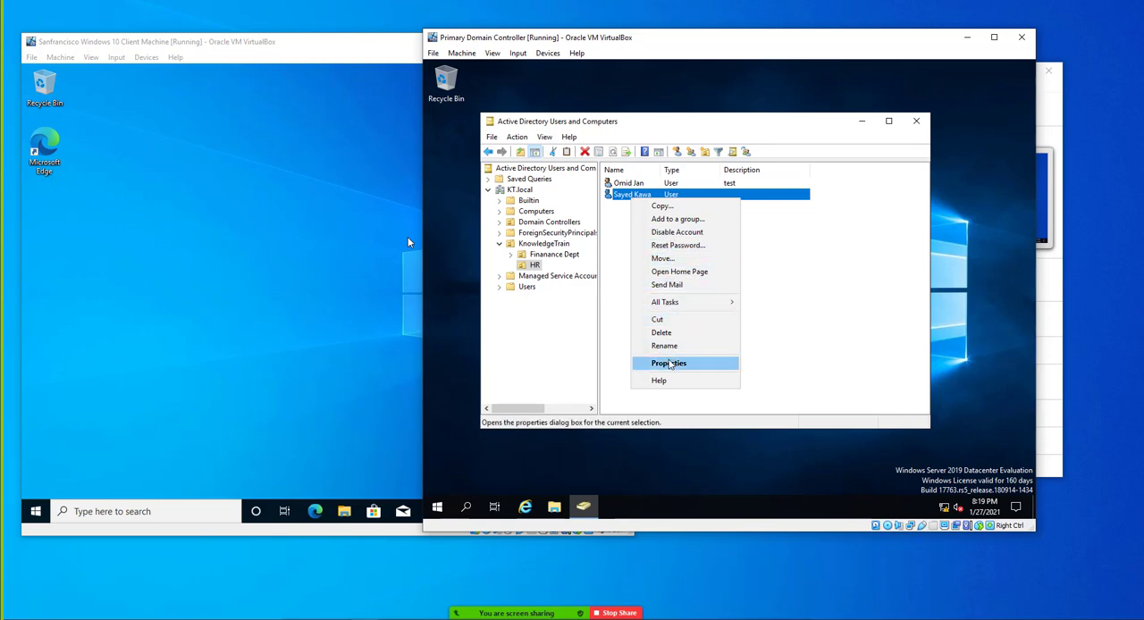
pyautogui.click(670, 363)
pyautogui.click(671, 164)
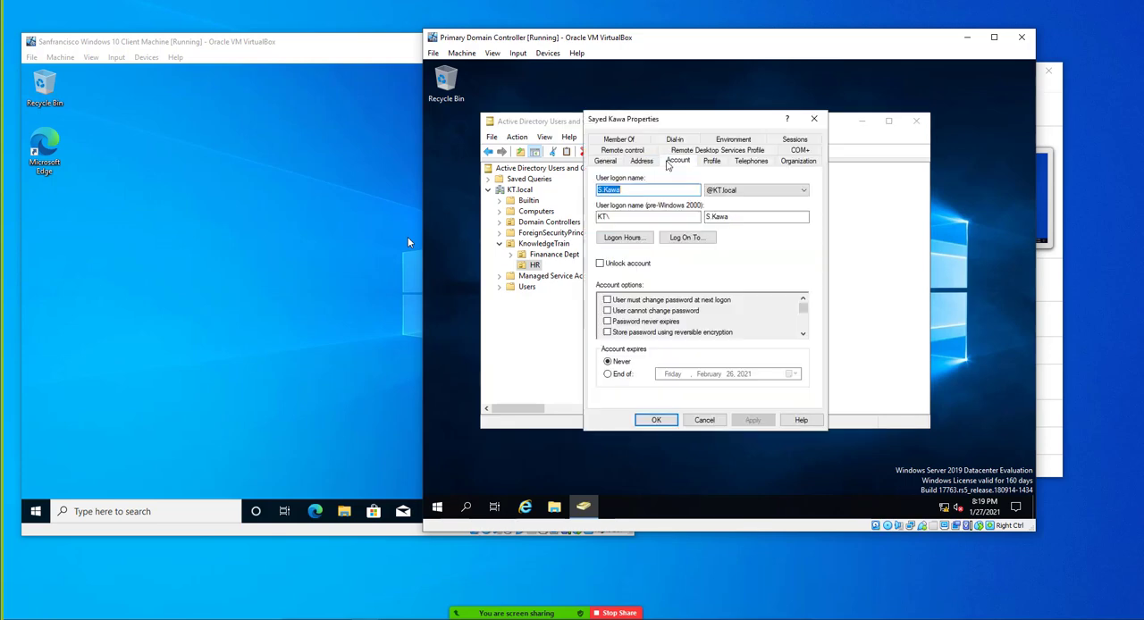
pyautogui.click(637, 238)
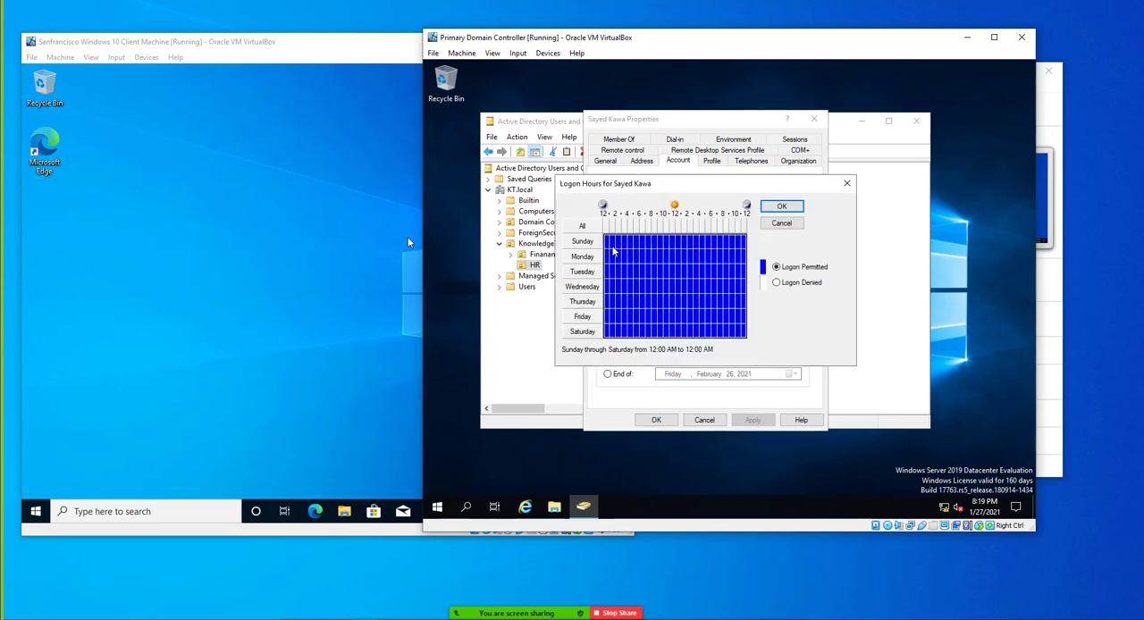
pyautogui.moveTo(613, 252); pyautogui.dragTo(745, 249)
pyautogui.click(776, 282)
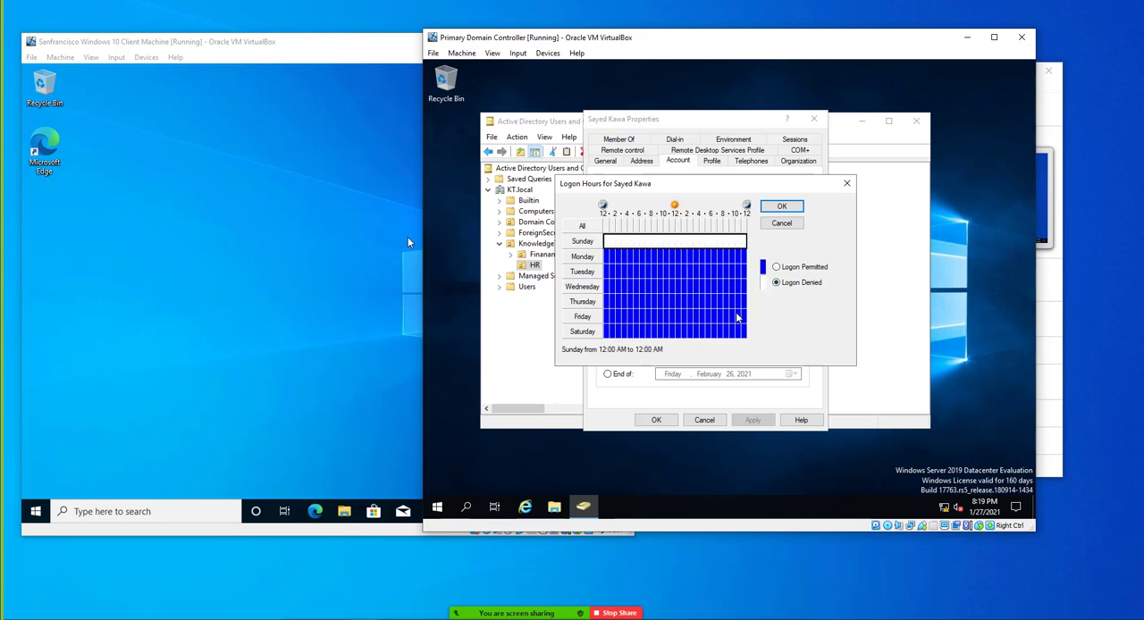
pyautogui.moveTo(743, 332); pyautogui.dragTo(604, 333)
pyautogui.click(775, 266)
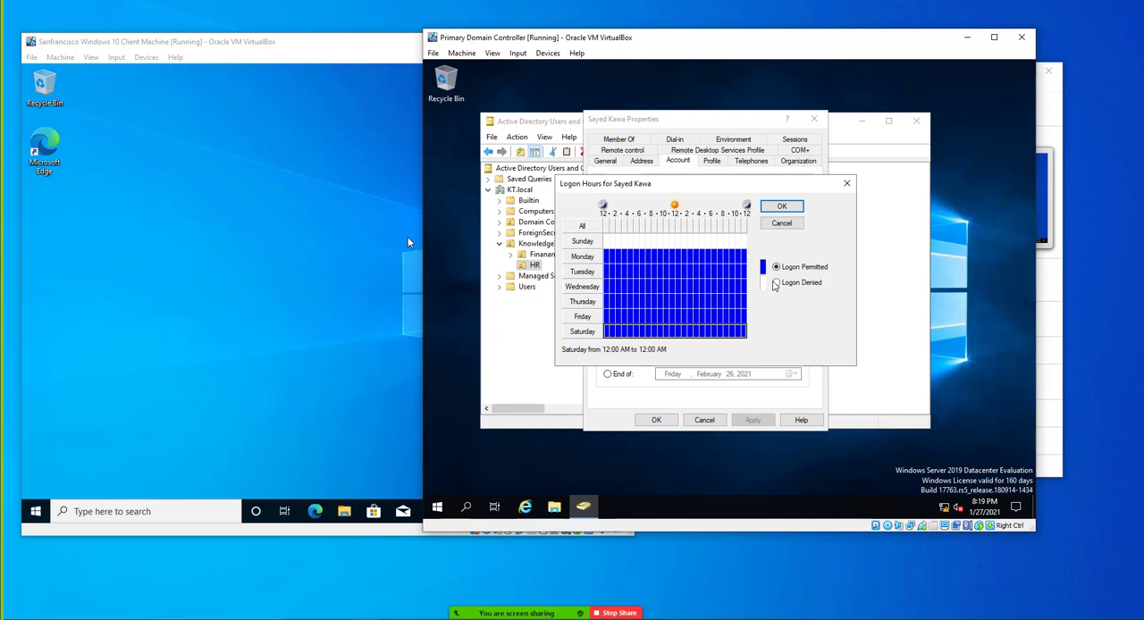
pyautogui.click(776, 282)
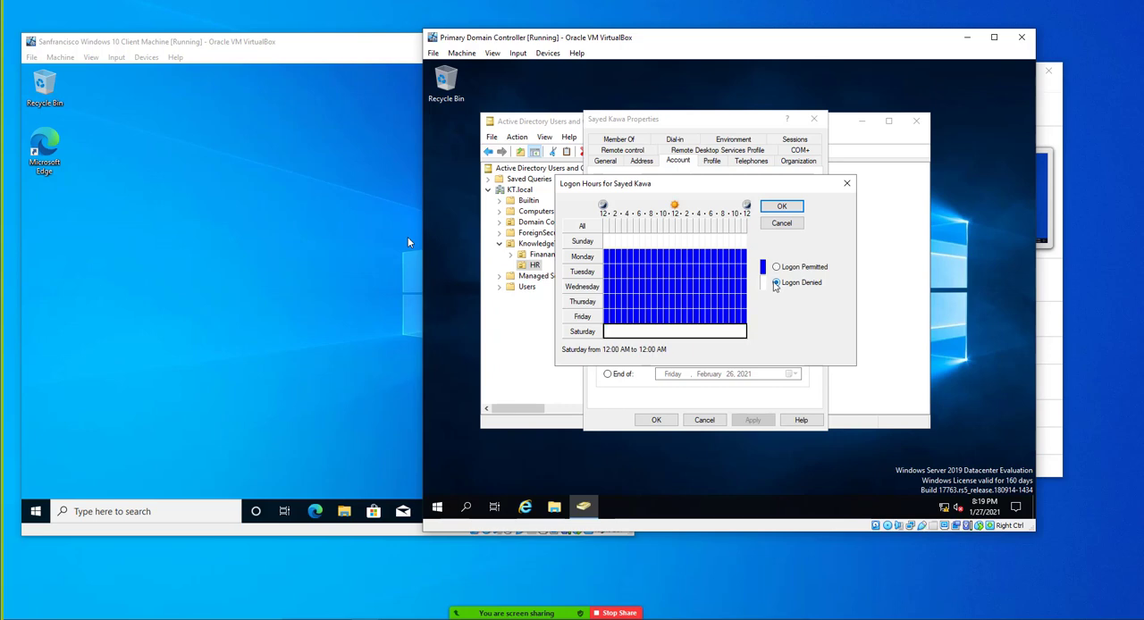
# Deny logon Monday through Friday from 12:00 AM to 6:00 PM for this user
pyautogui.click(709, 259)
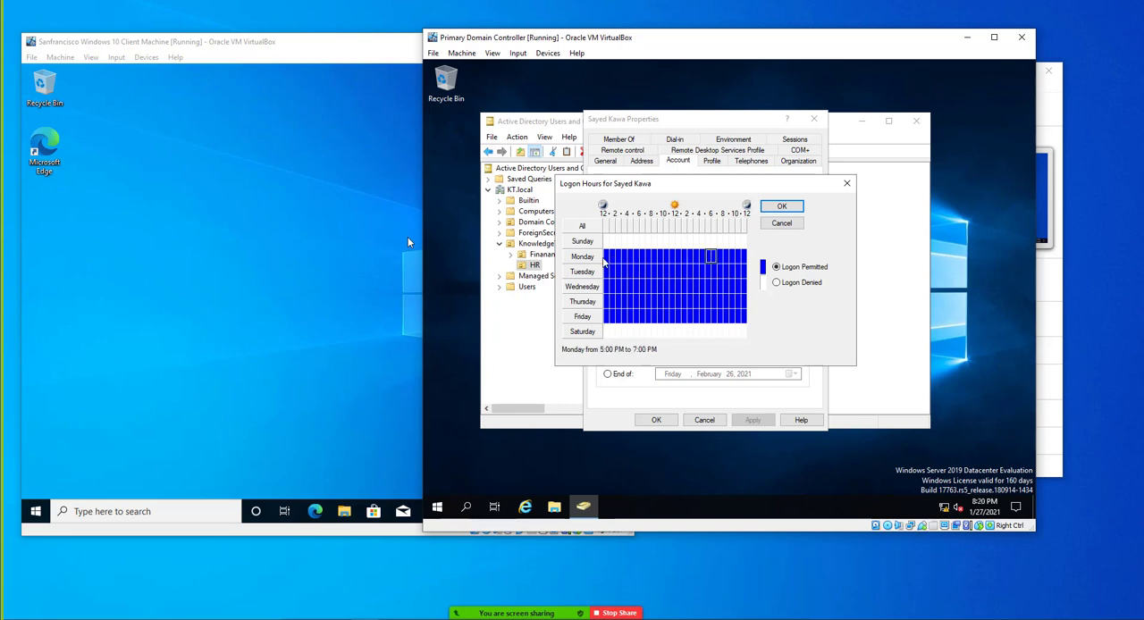
pyautogui.click(606, 257)
pyautogui.moveTo(606, 258); pyautogui.dragTo(707, 325)
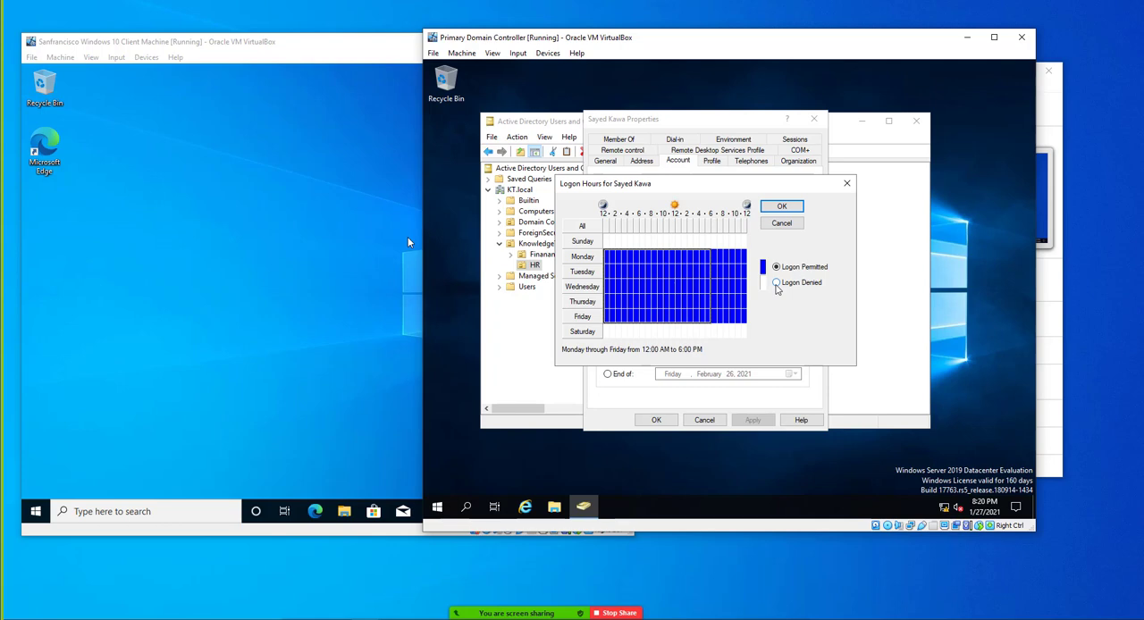
pyautogui.click(776, 284)
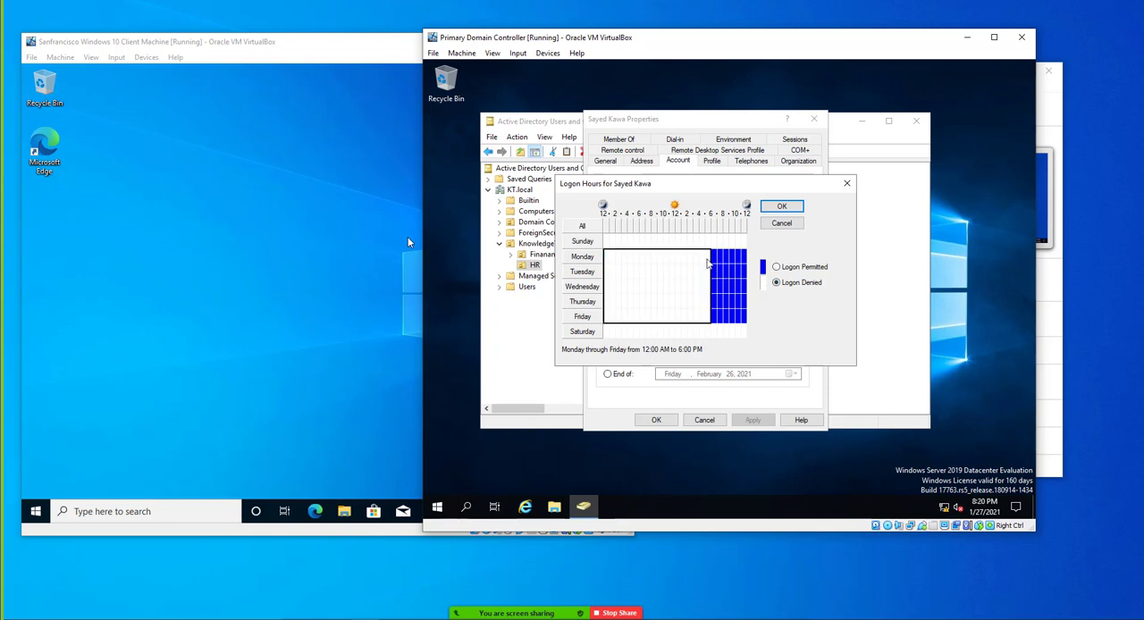
# Permit Monday through Friday logon from 5:00 PM to 11:00 PM, and deny it from 10:00 PM to 12:00 AM
pyautogui.moveTo(707, 257); pyautogui.dragTo(739, 322)
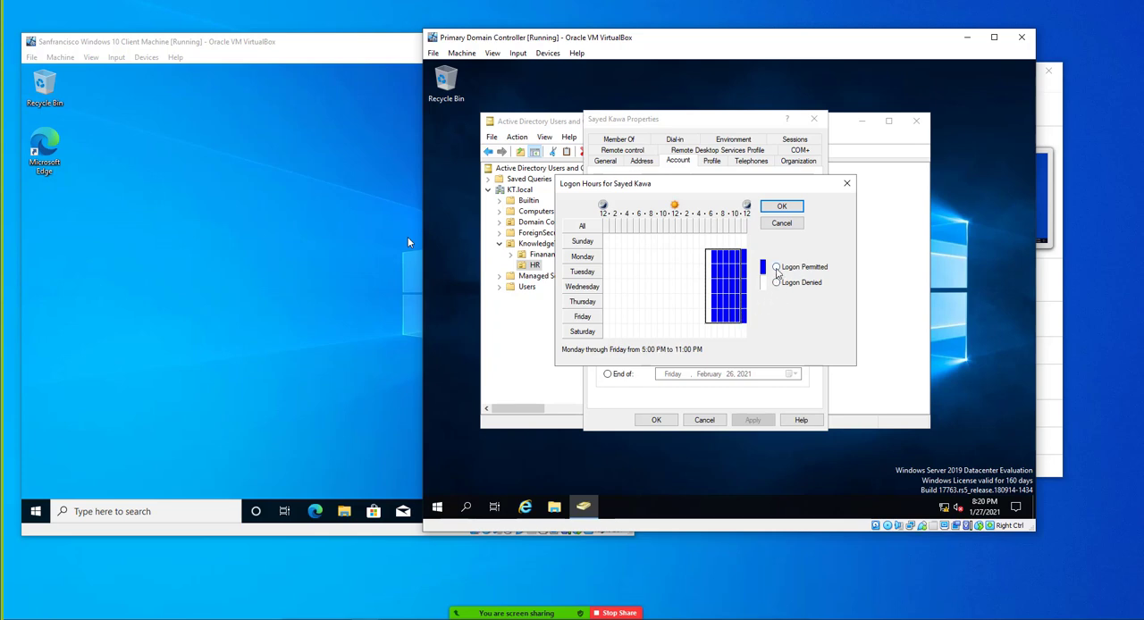
pyautogui.click(776, 267)
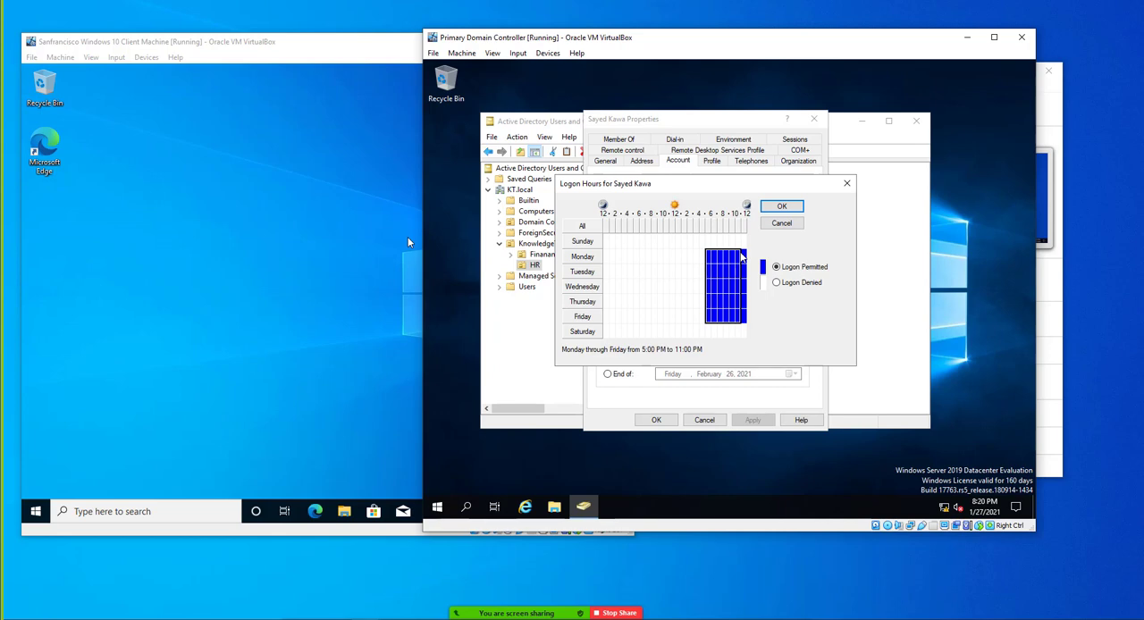
pyautogui.moveTo(738, 257); pyautogui.dragTo(744, 322)
pyautogui.click(777, 282)
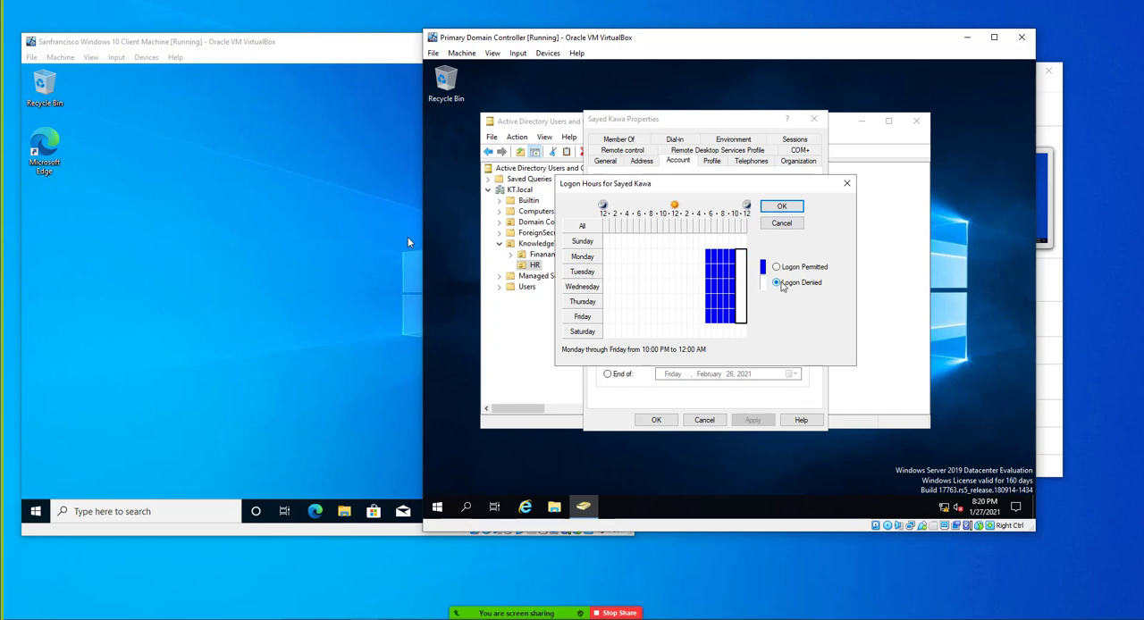
# Check the permitted Monday through Friday block from 5:00 PM to 10:00 PM and apply the logon hours to the account
pyautogui.click(724, 284)
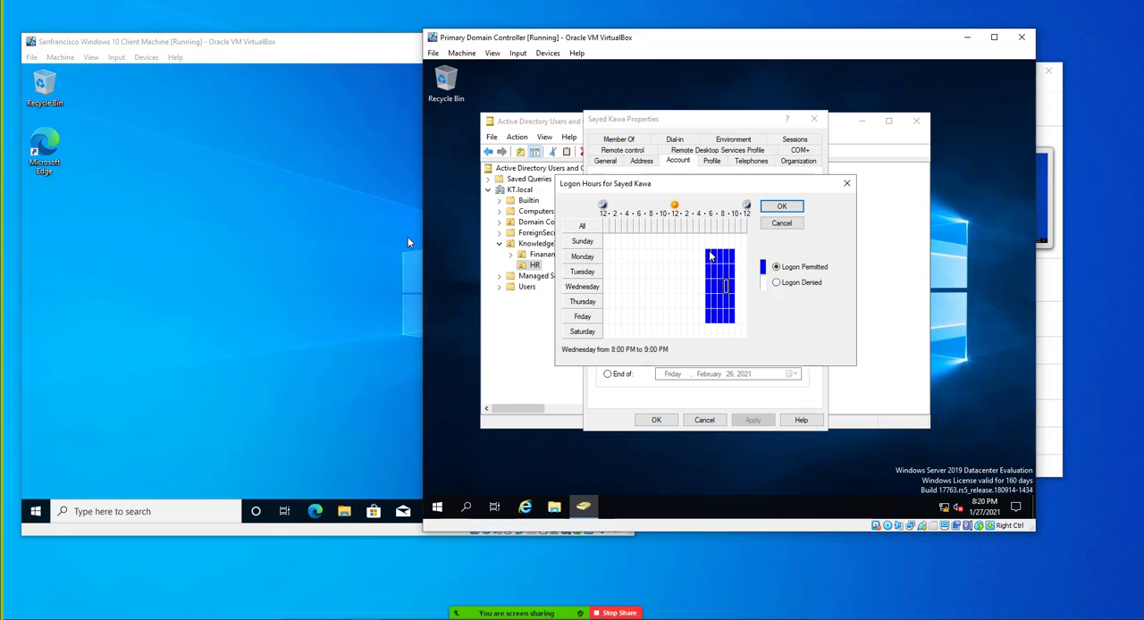
pyautogui.moveTo(710, 253); pyautogui.dragTo(731, 322)
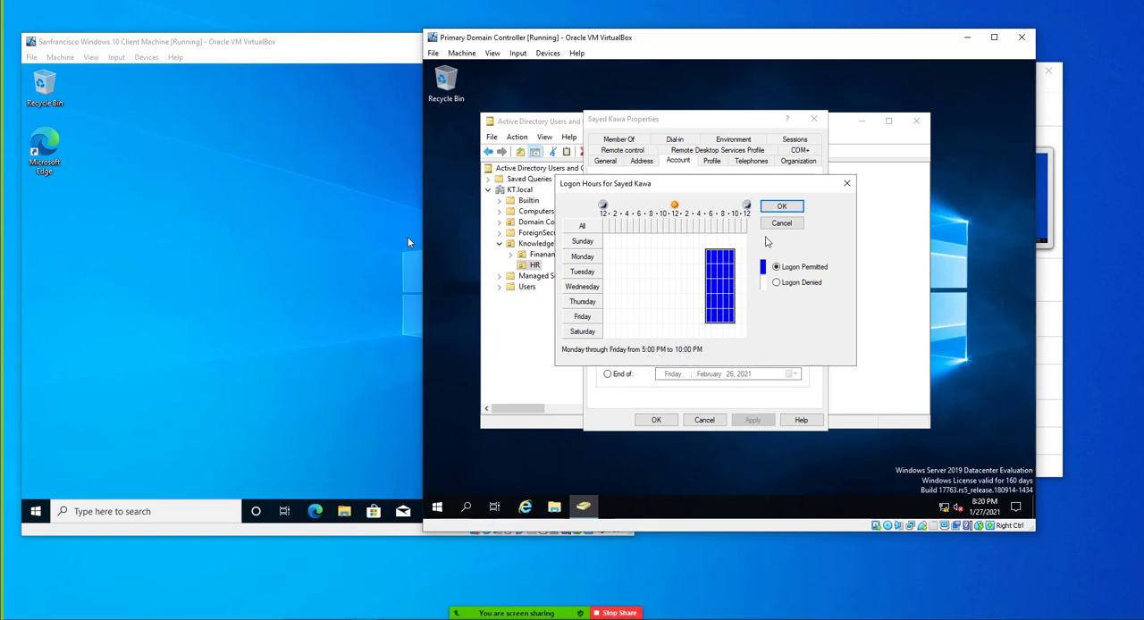
pyautogui.click(779, 207)
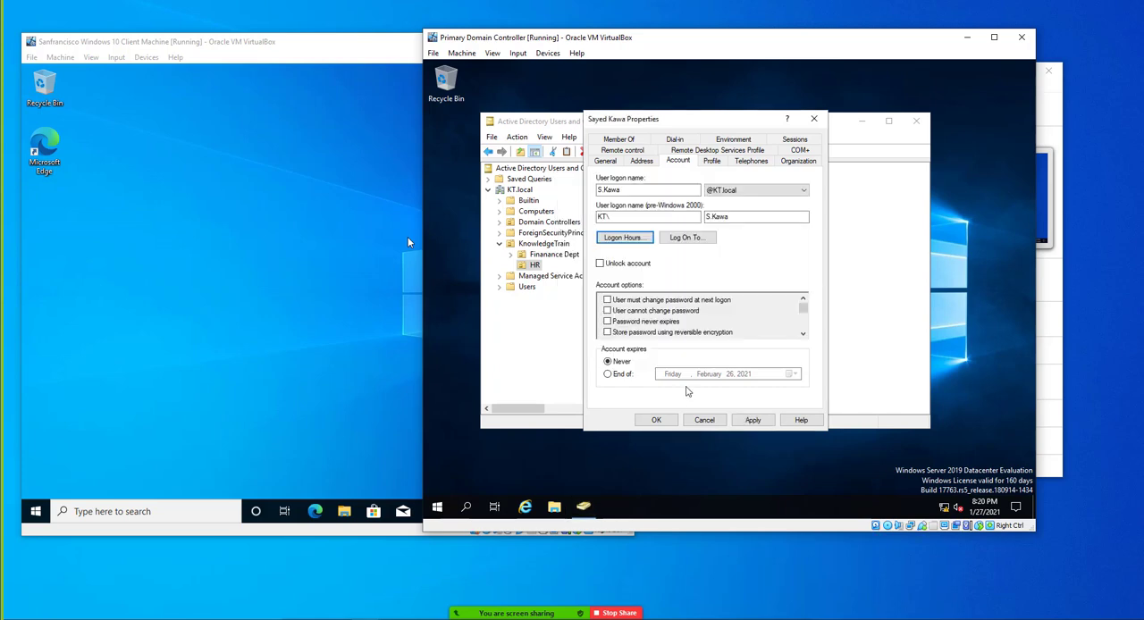
pyautogui.click(749, 420)
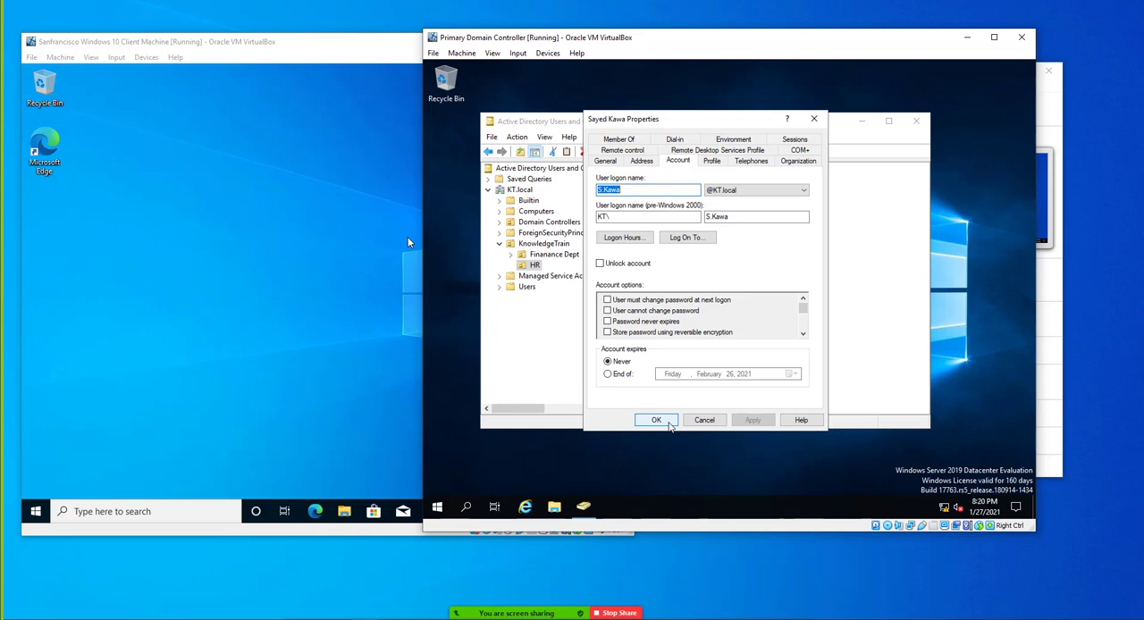
pyautogui.click(669, 425)
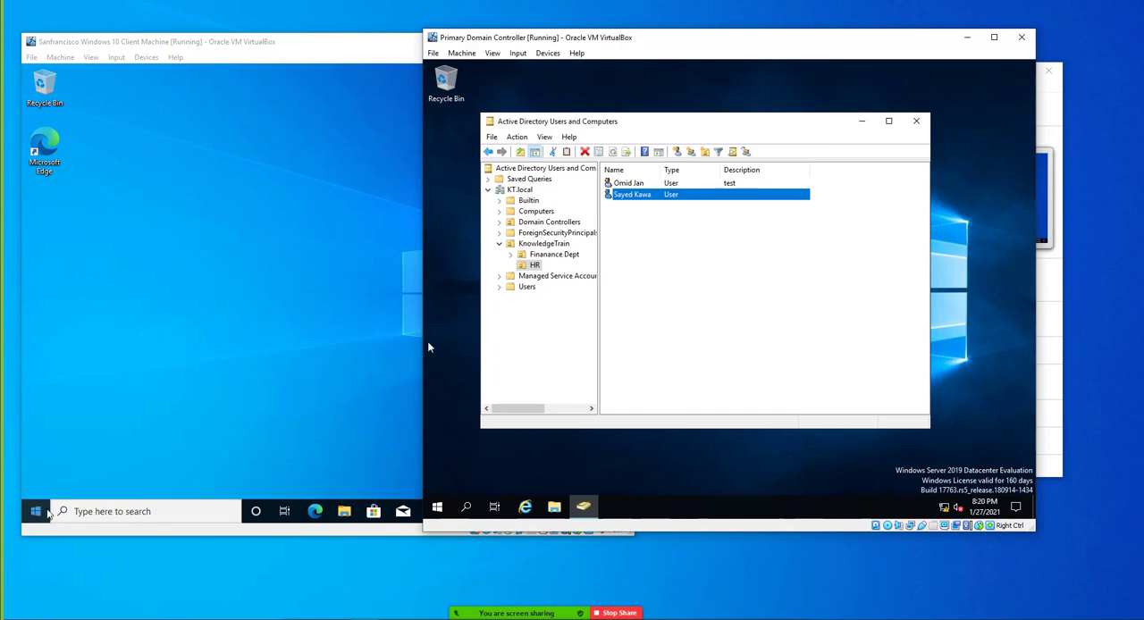
# Switch to the Windows 10 client machine and sign out its current user
pyautogui.click(34, 516)
pyautogui.click(34, 513)
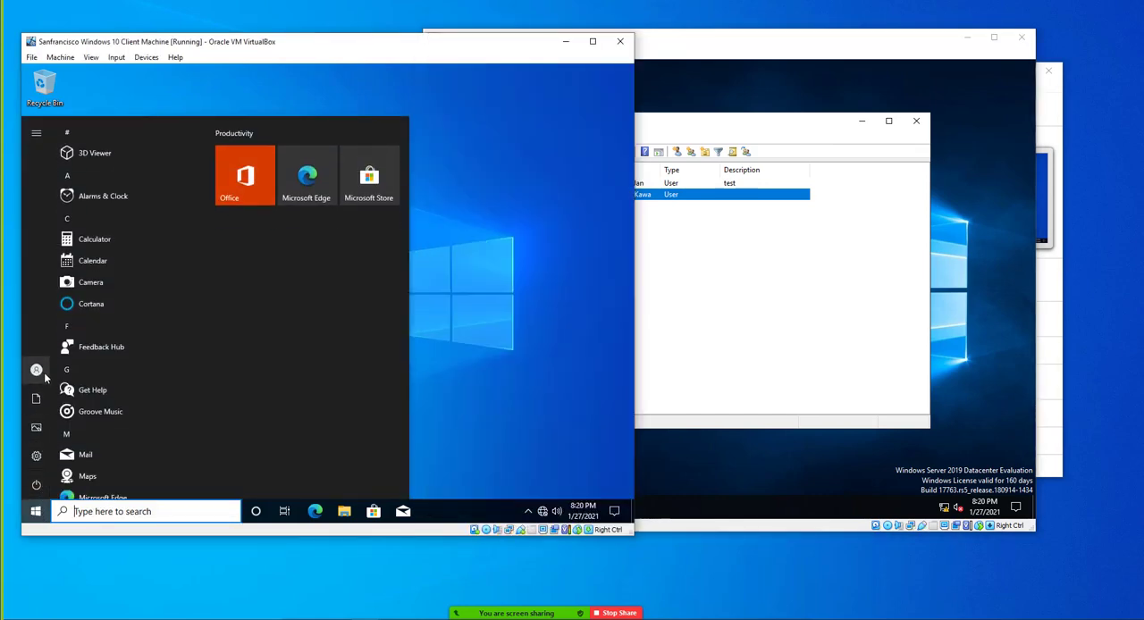
pyautogui.click(71, 370)
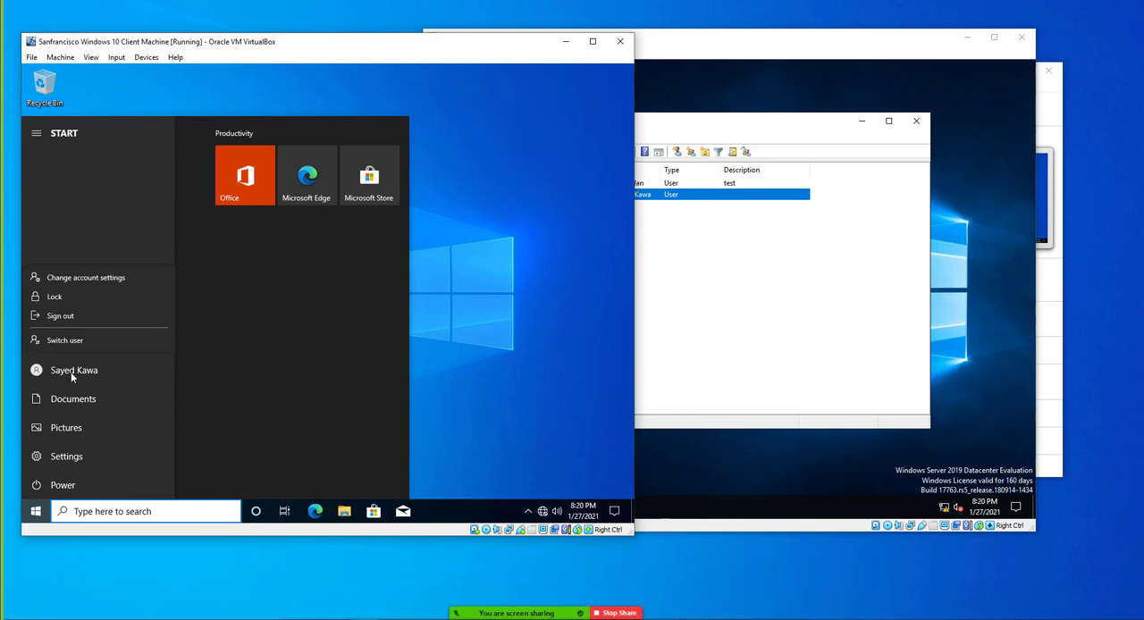
pyautogui.click(73, 317)
# On the domain controller, reset the account password of the HR user described as "test", without requiring a password change at next logon
pyautogui.click(638, 209)
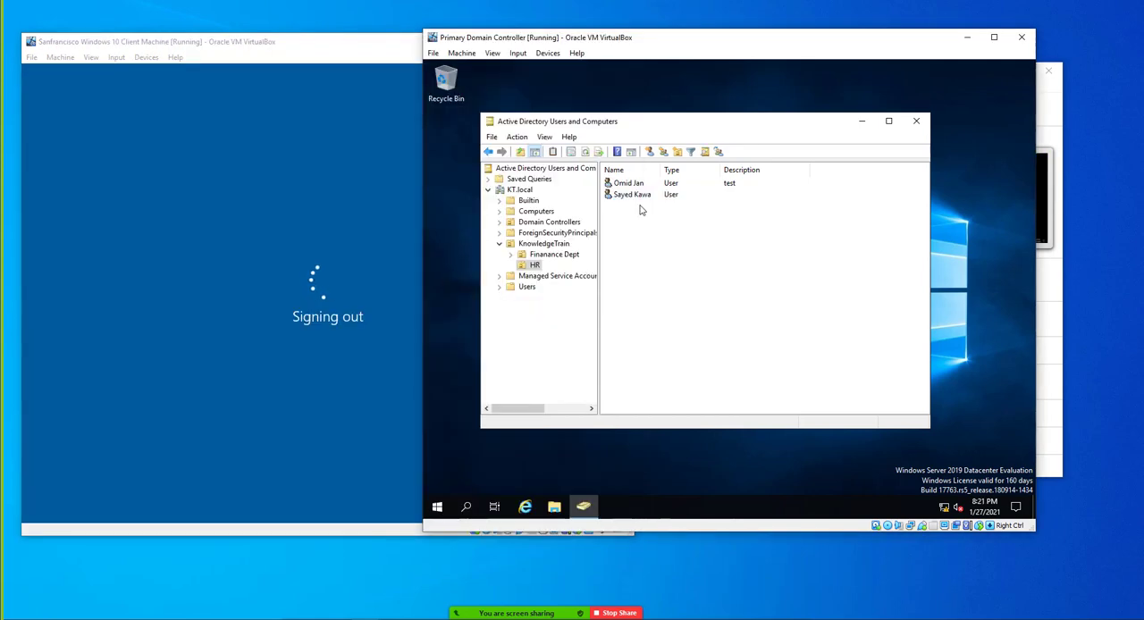
pyautogui.click(622, 183)
pyautogui.rightClick(623, 183)
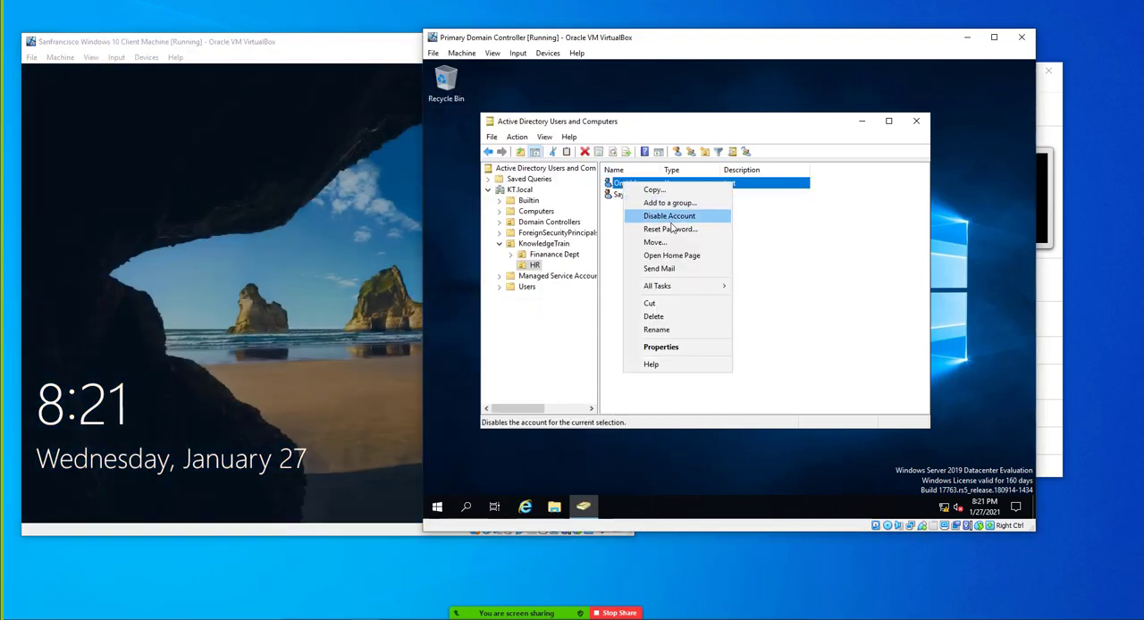
pyautogui.click(671, 230)
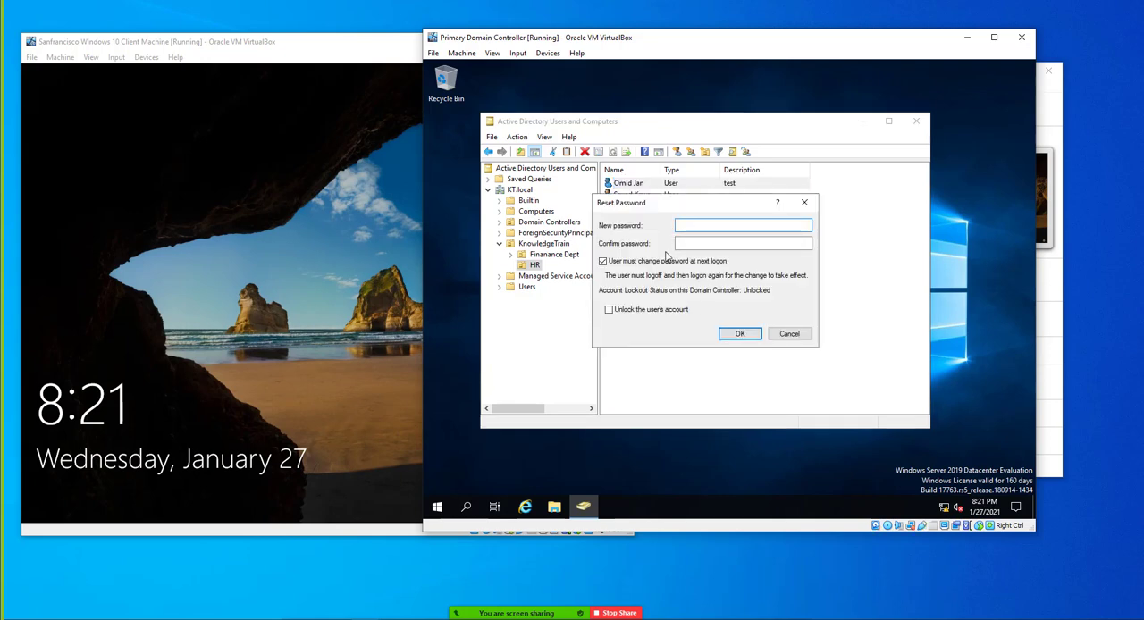
pyautogui.write('•••••••••••')
pyautogui.press('Tab')
pyautogui.write('••')
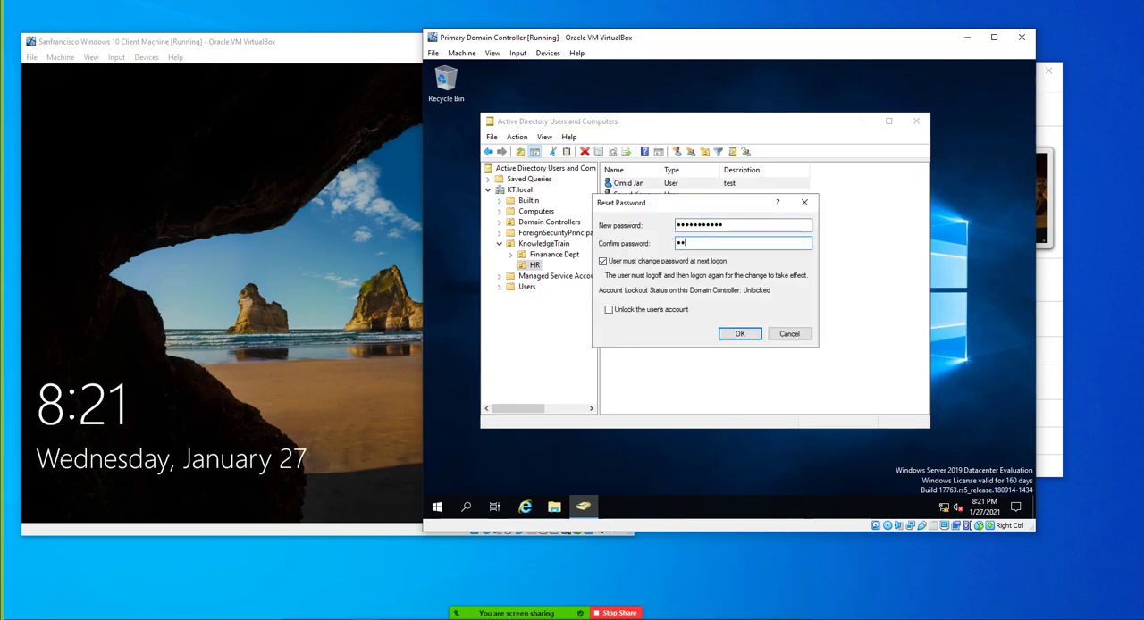
pyautogui.write('••••')
pyautogui.click(667, 261)
pyautogui.click(739, 333)
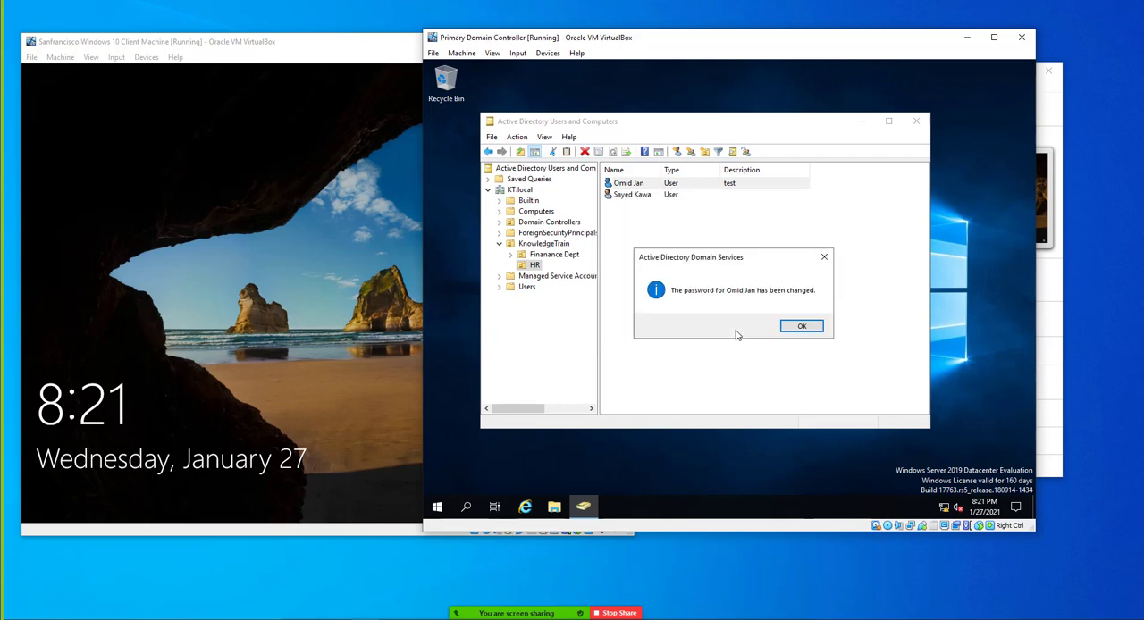
pyautogui.click(791, 327)
# Look up the "test" user's logon name and try to sign in on the Windows 10 client with it and the account password
pyautogui.doubleClick(630, 182)
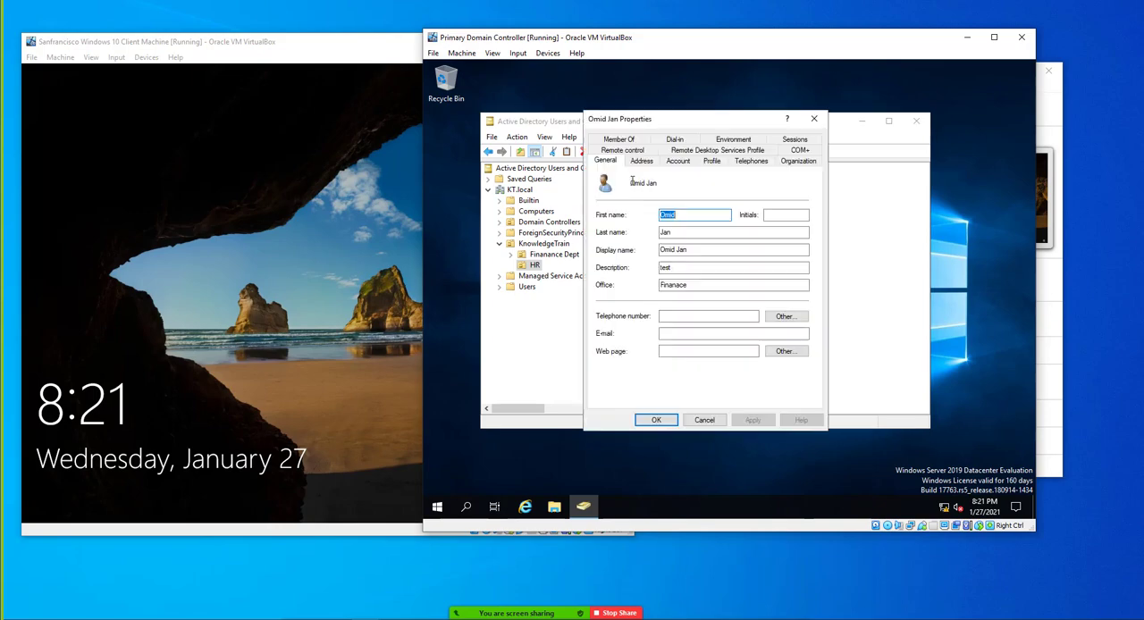
pyautogui.click(677, 161)
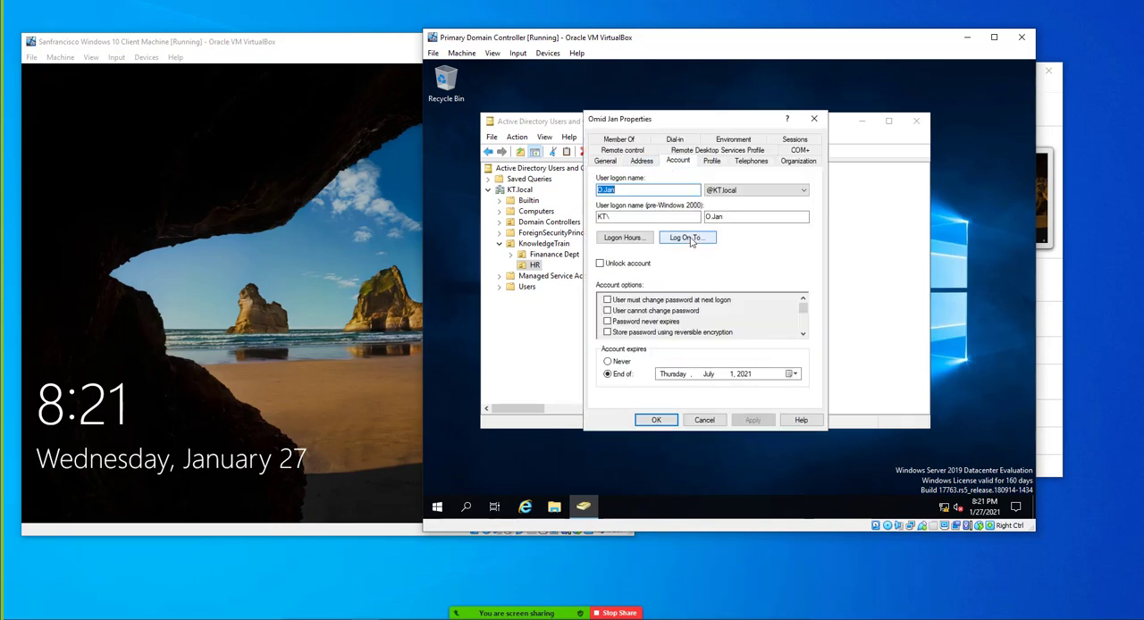
pyautogui.click(261, 376)
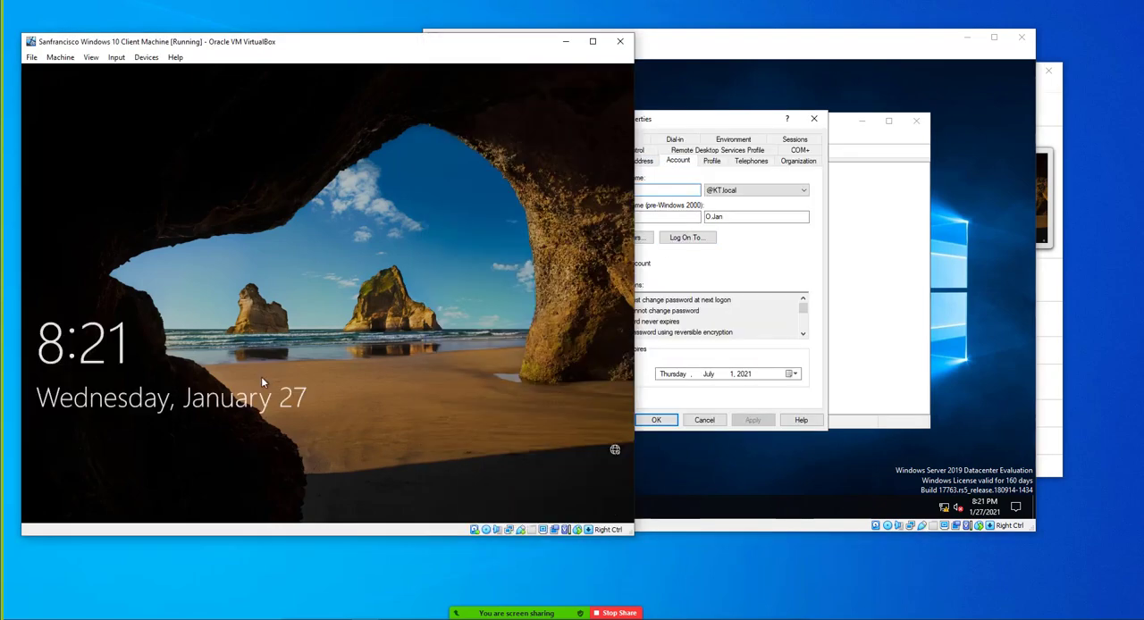
pyautogui.click(87, 490)
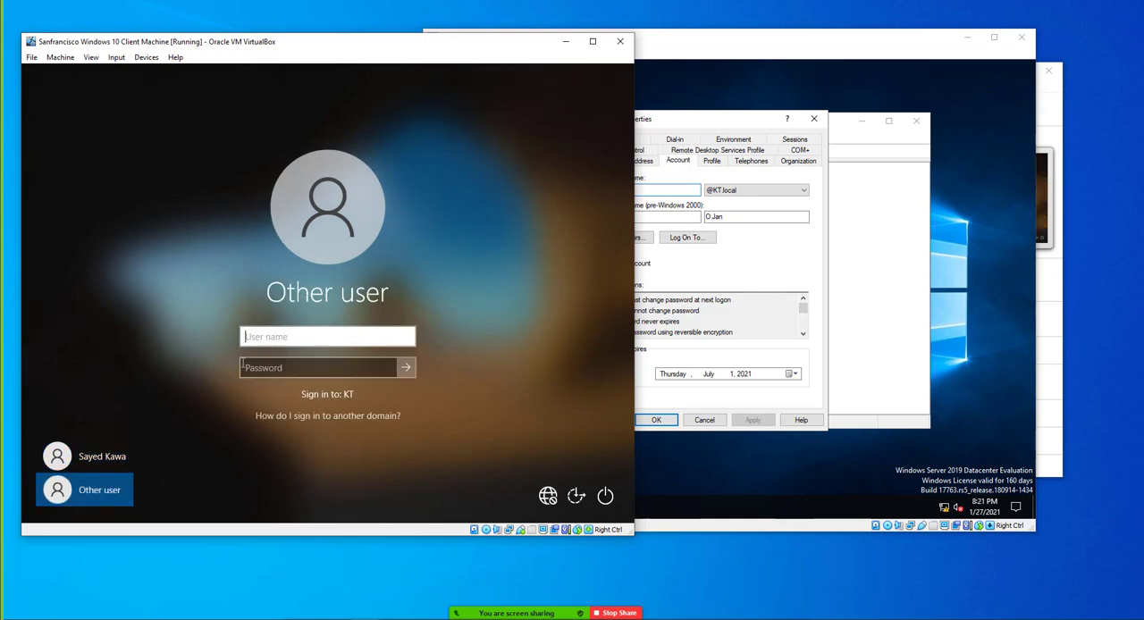
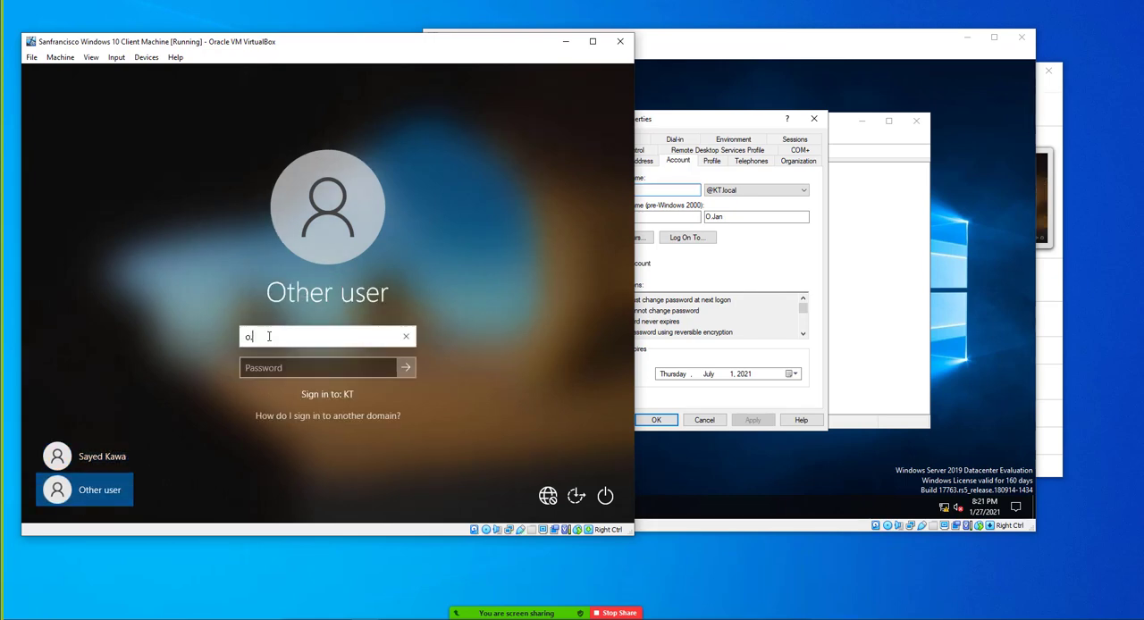
pyautogui.press('Tab')
pyautogui.write('••••••••••')
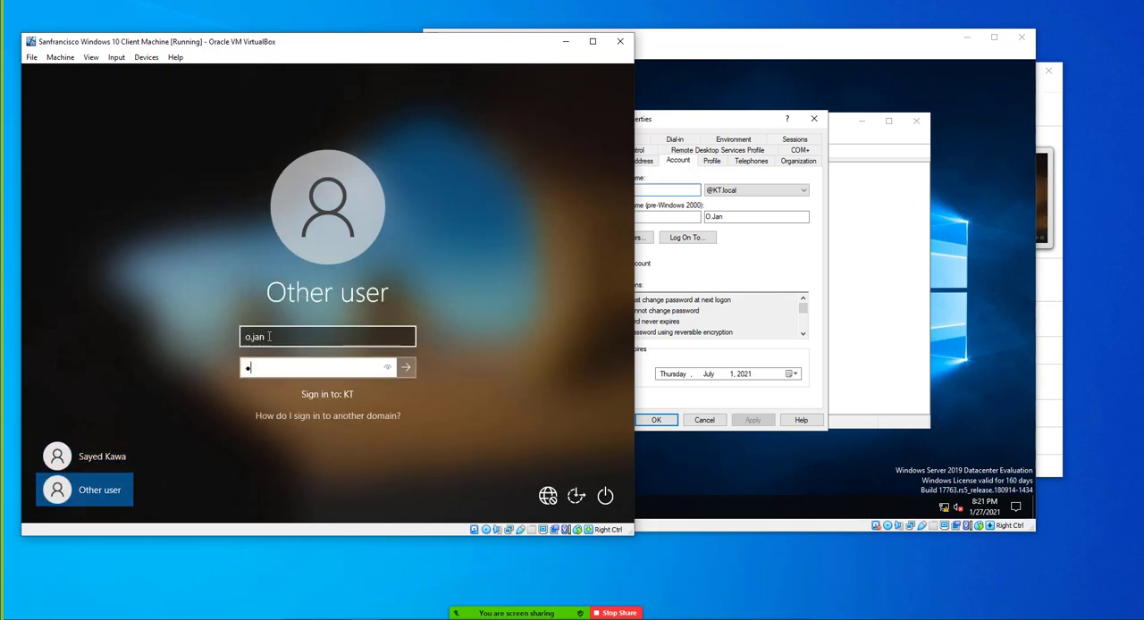
pyautogui.press('Return')
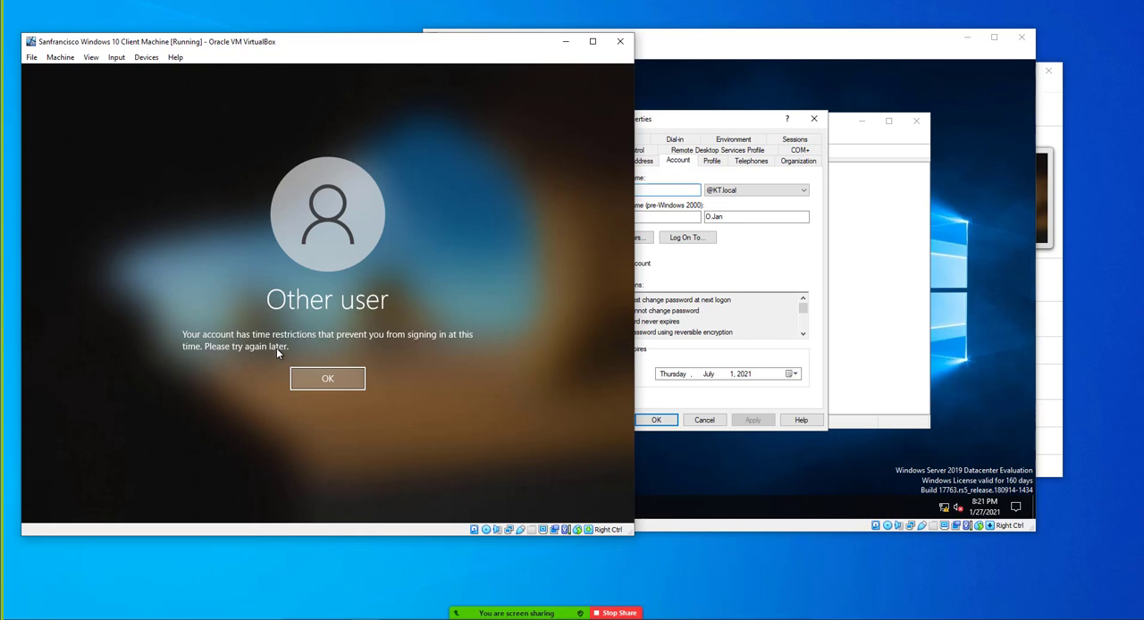
# Dismiss the client's sign-in message and look up the other HR user's logon name in the account properties on the domain controller
pyautogui.click(314, 380)
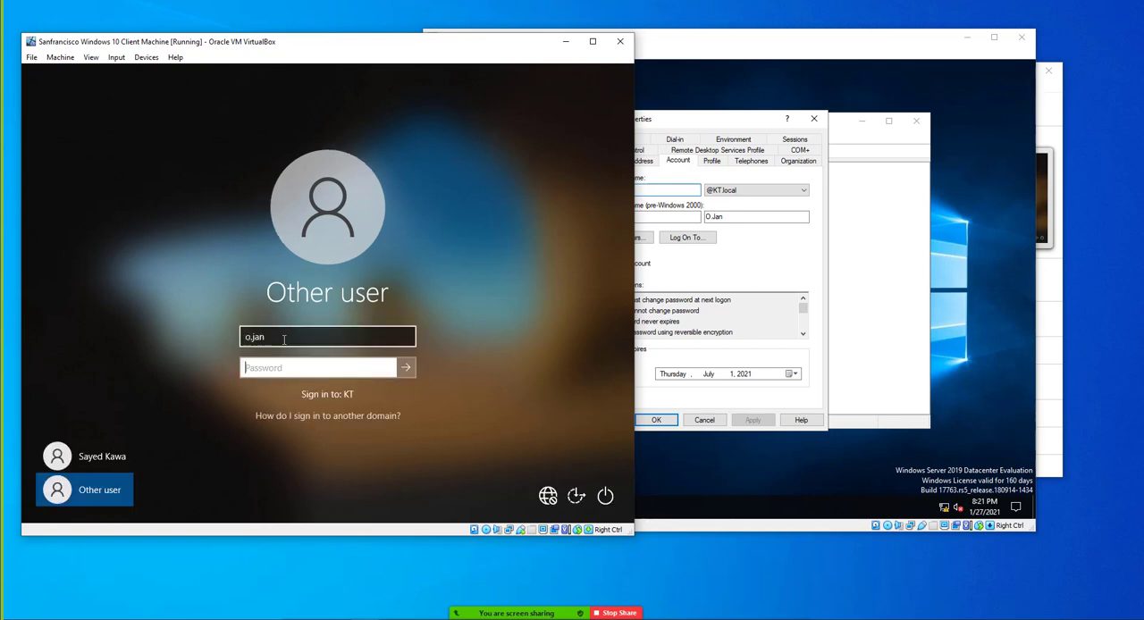
pyautogui.click(283, 340)
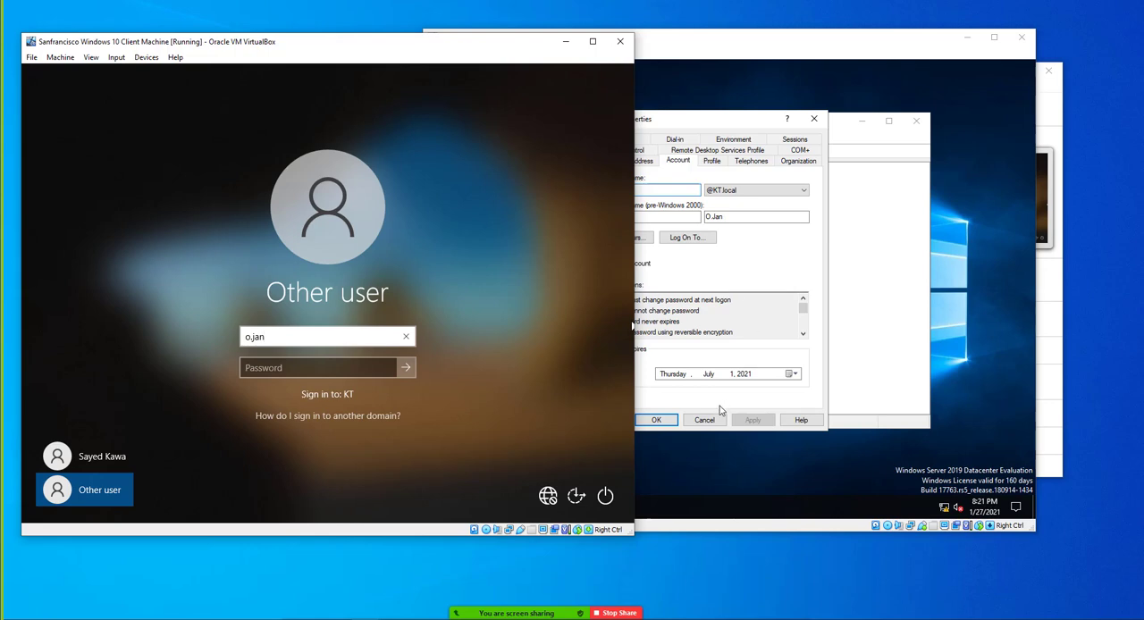
pyautogui.click(675, 422)
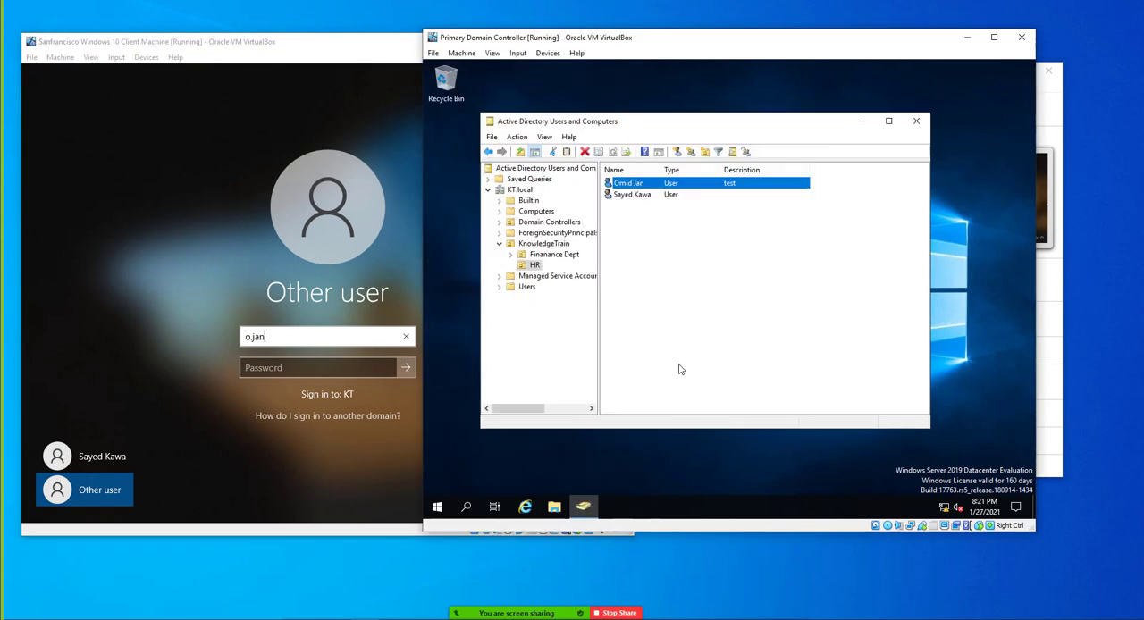
pyautogui.click(630, 203)
pyautogui.doubleClick(630, 194)
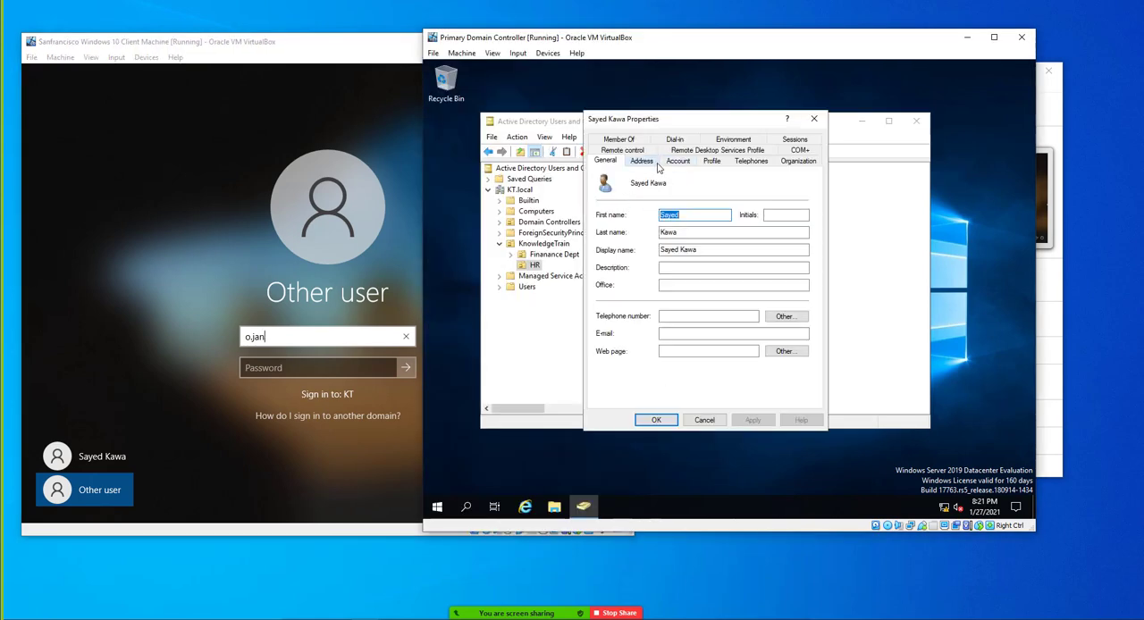
pyautogui.click(670, 164)
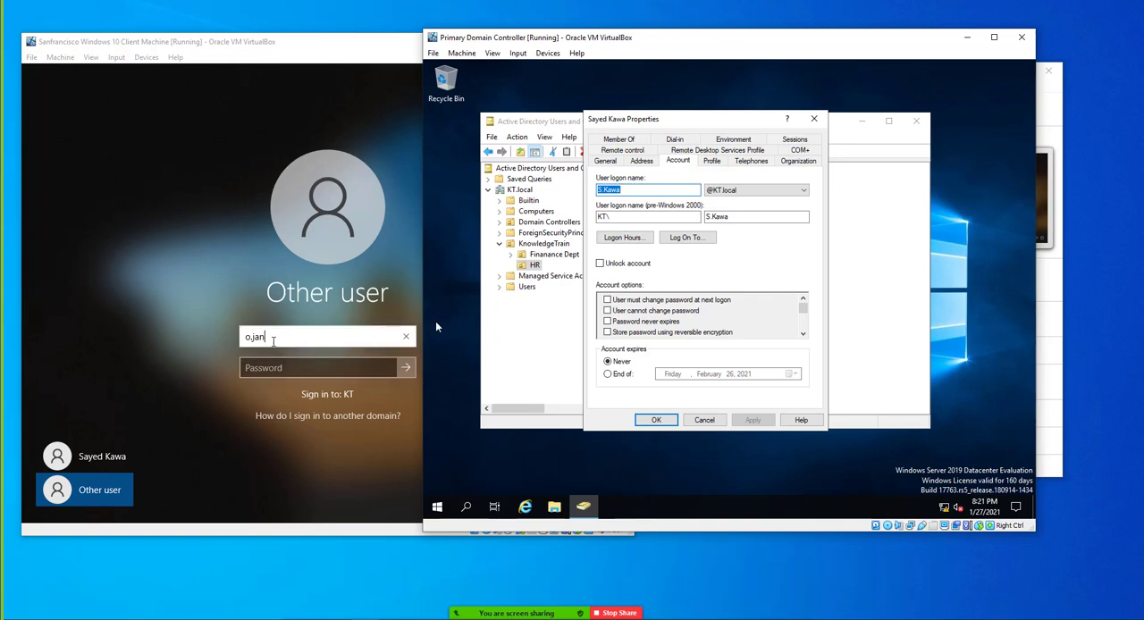
# Sign in on the Windows 10 client with the other HR user's logon name and account password
pyautogui.click(273, 338)
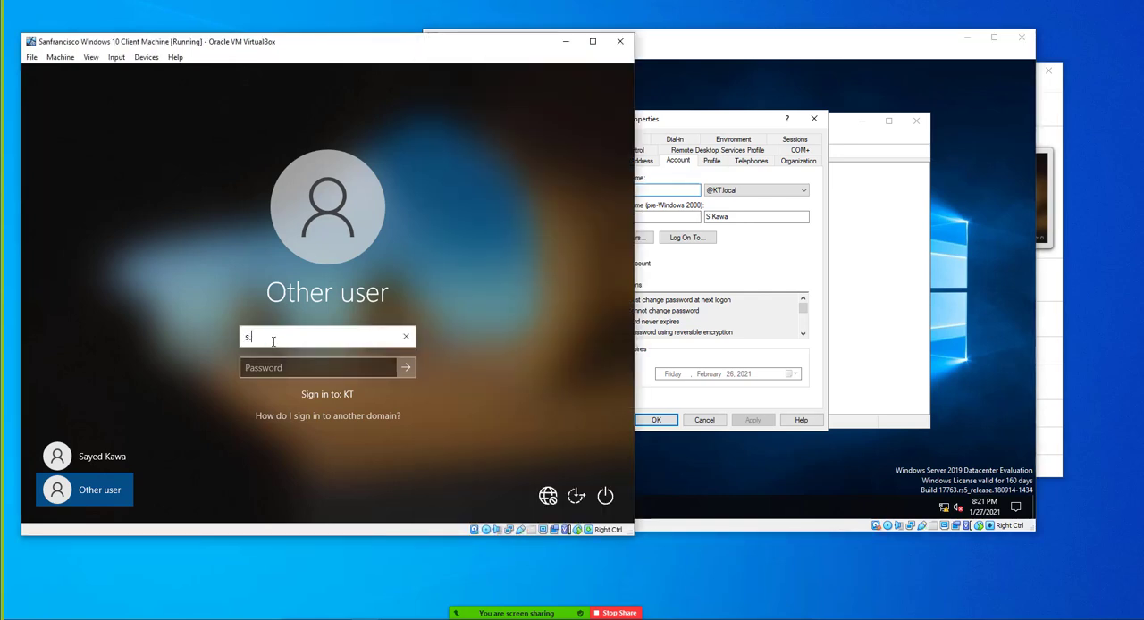
pyautogui.press('Tab')
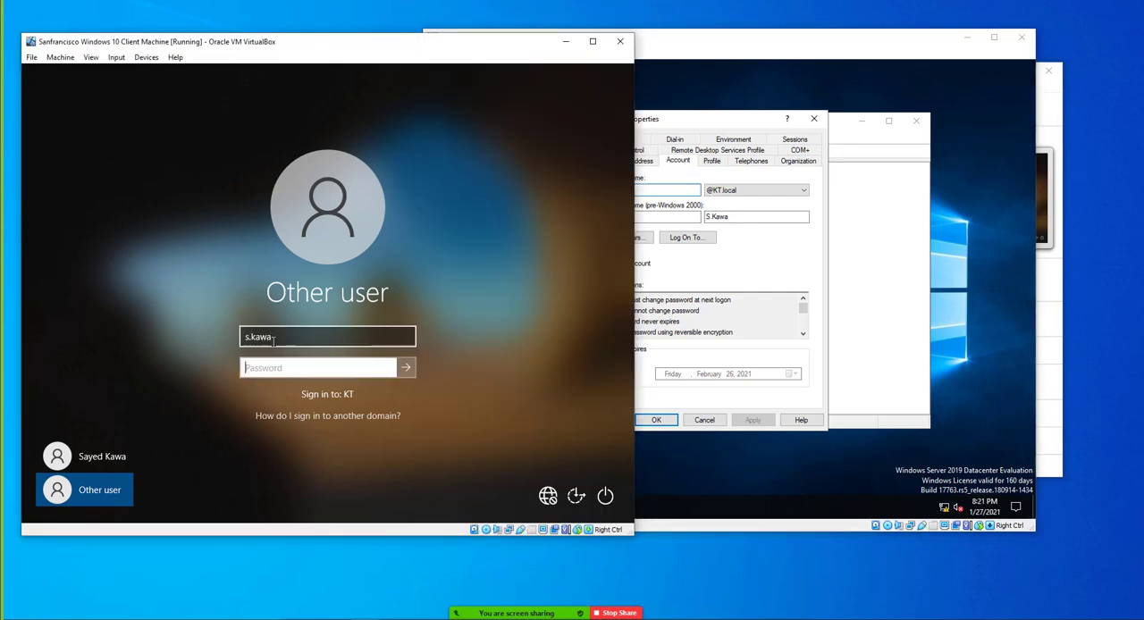
pyautogui.write('P••••••••••')
pyautogui.press('Return')
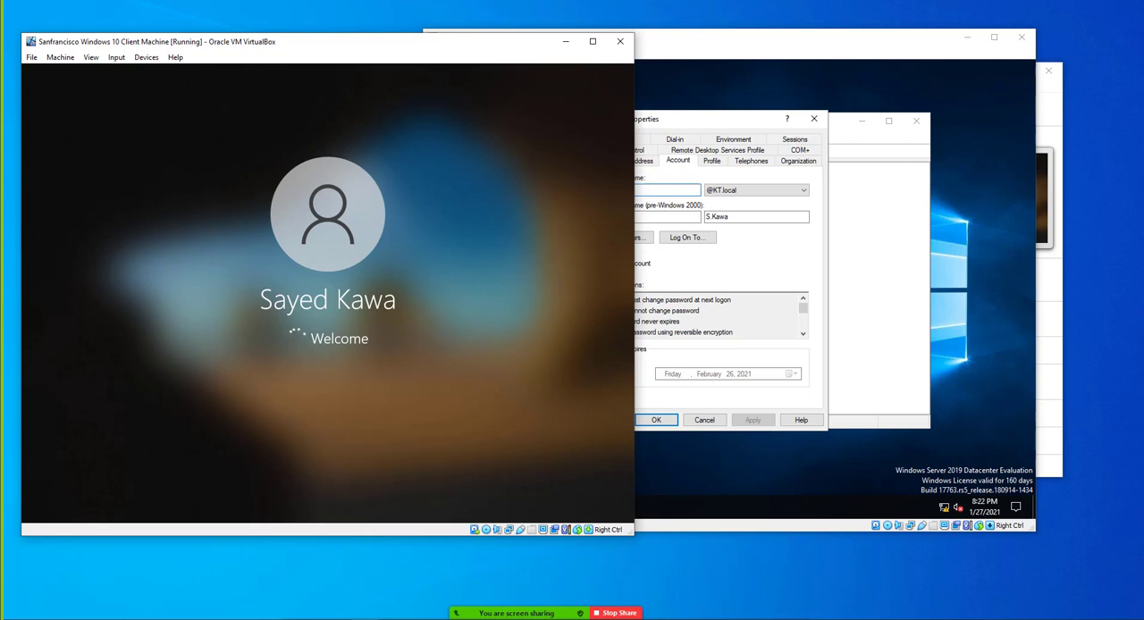
# Open the HR user's Logon Workstations settings and look up the client's computer name by running hostname in its Command Prompt
pyautogui.click(771, 266)
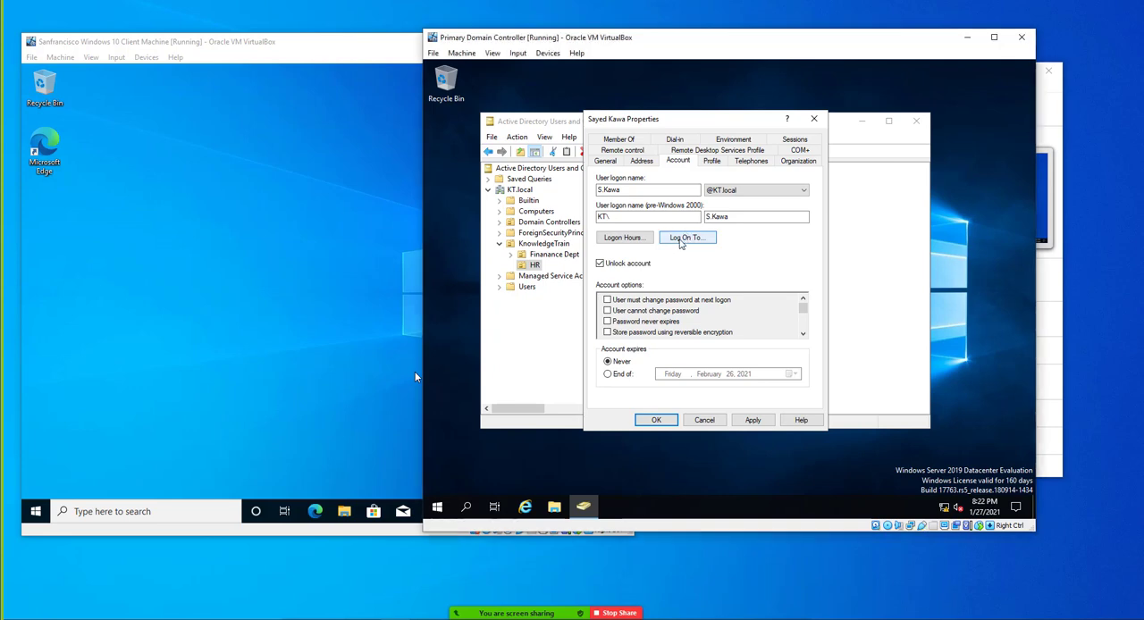
pyautogui.click(682, 239)
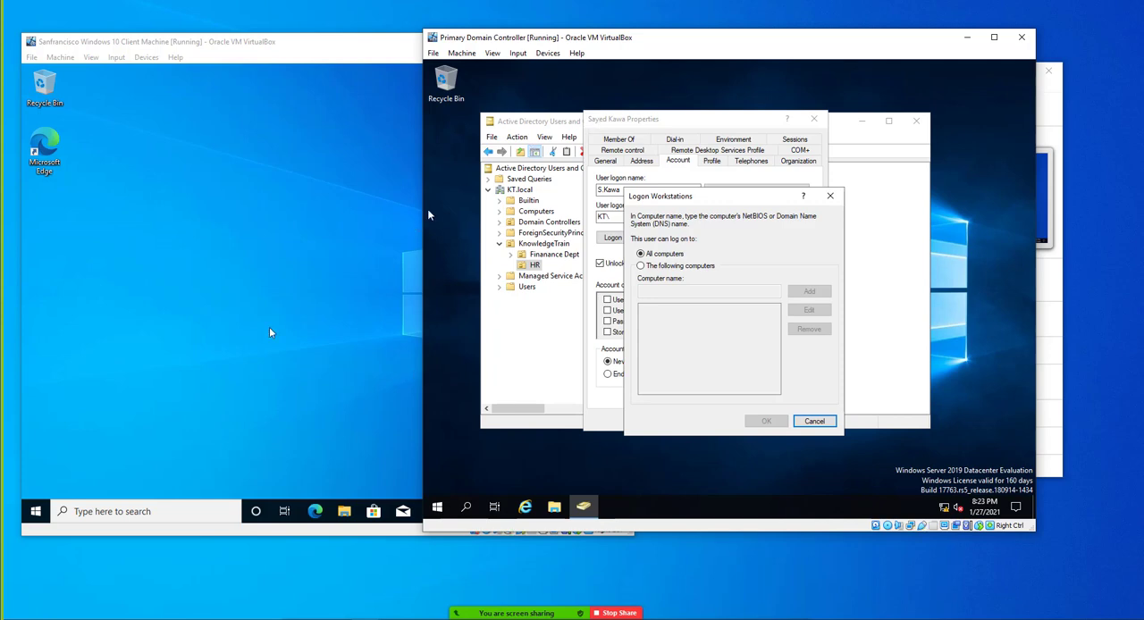
pyautogui.click(37, 511)
pyautogui.write('cmd')
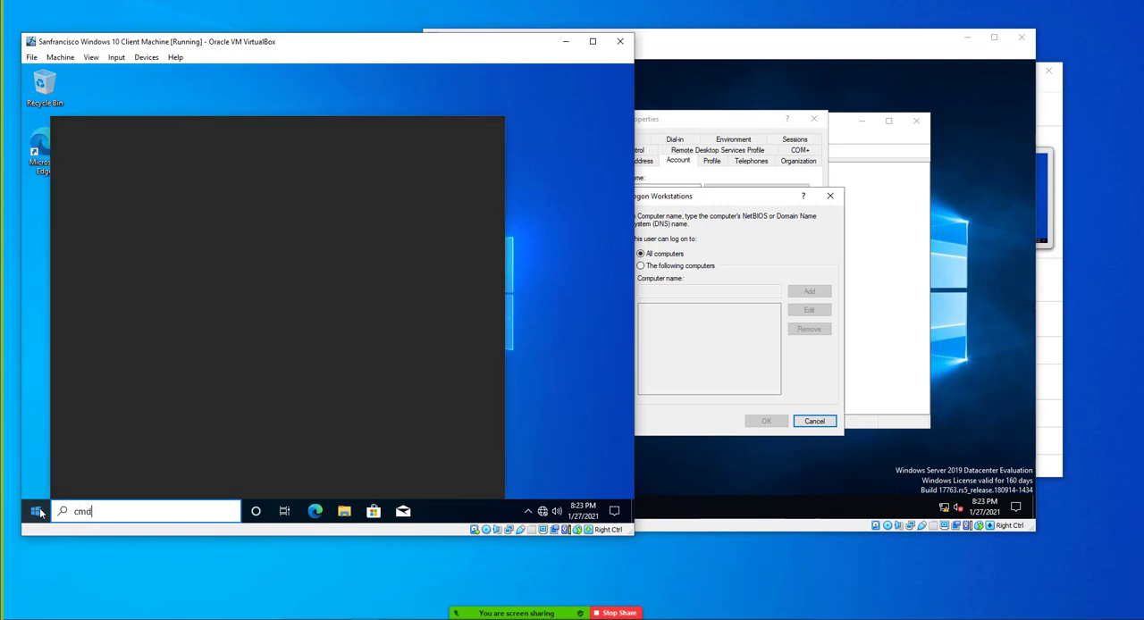
pyautogui.press('Return')
pyautogui.write('hostname')
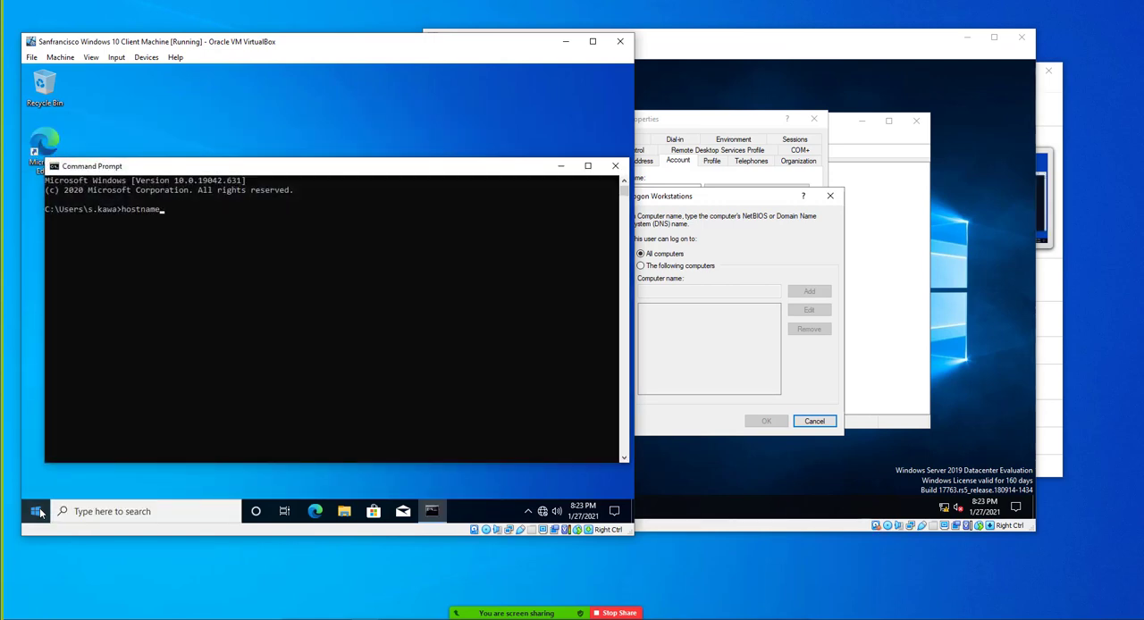
pyautogui.press('Return')
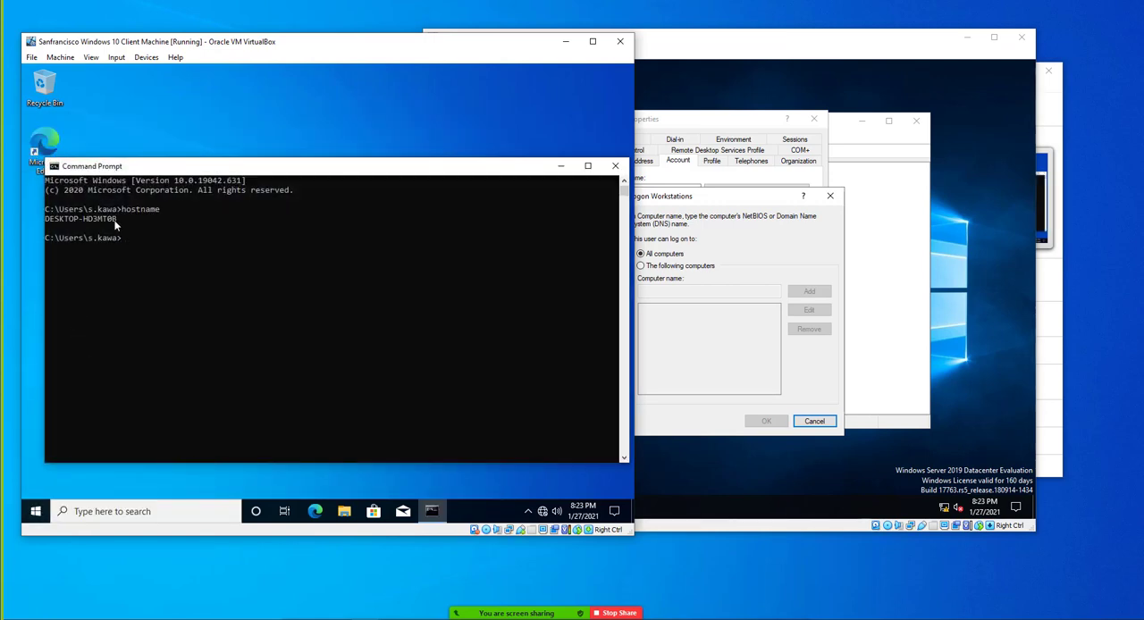
pyautogui.moveTo(119, 220); pyautogui.dragTo(47, 222)
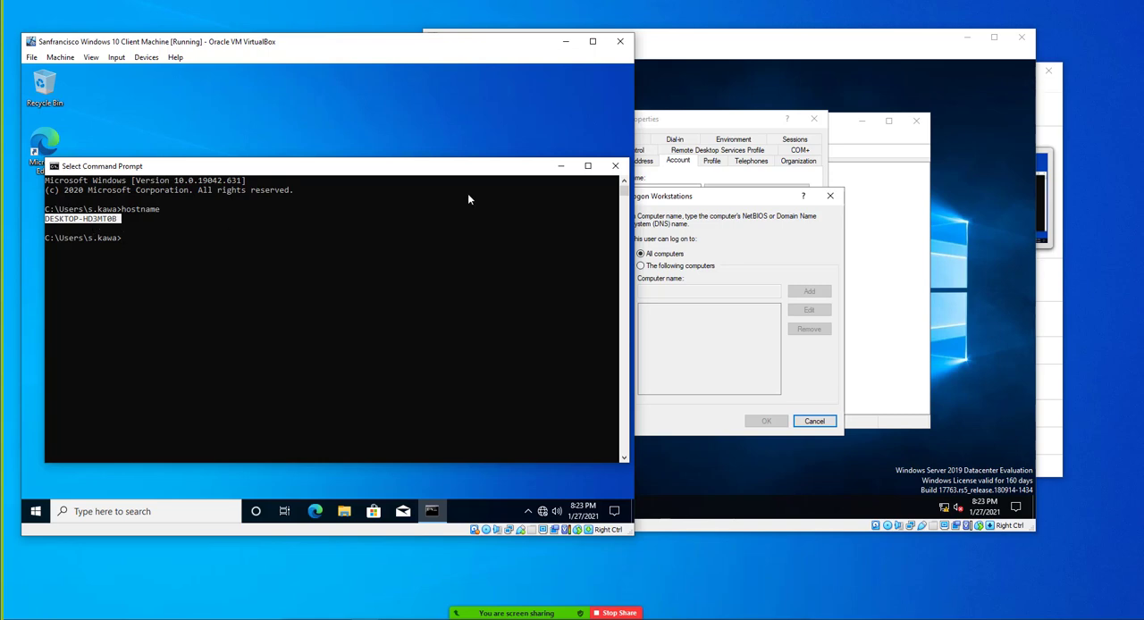
pyautogui.click(615, 167)
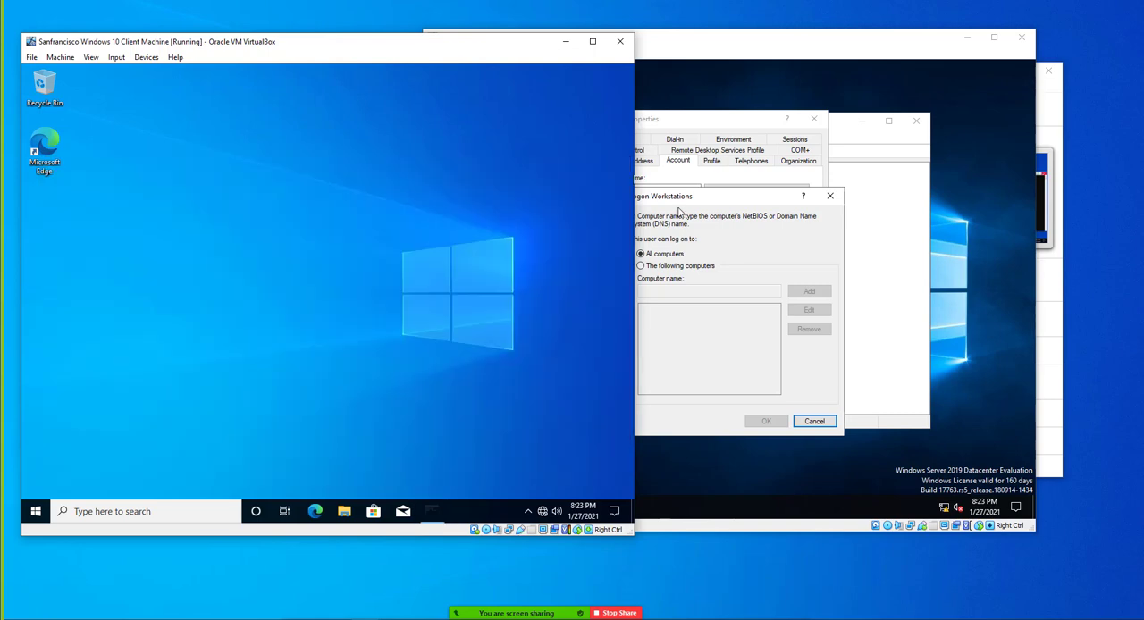
# On the domain controller, limit the HR user's logon workstations to "The following computers" and prepare the computer name entry
pyautogui.click(715, 258)
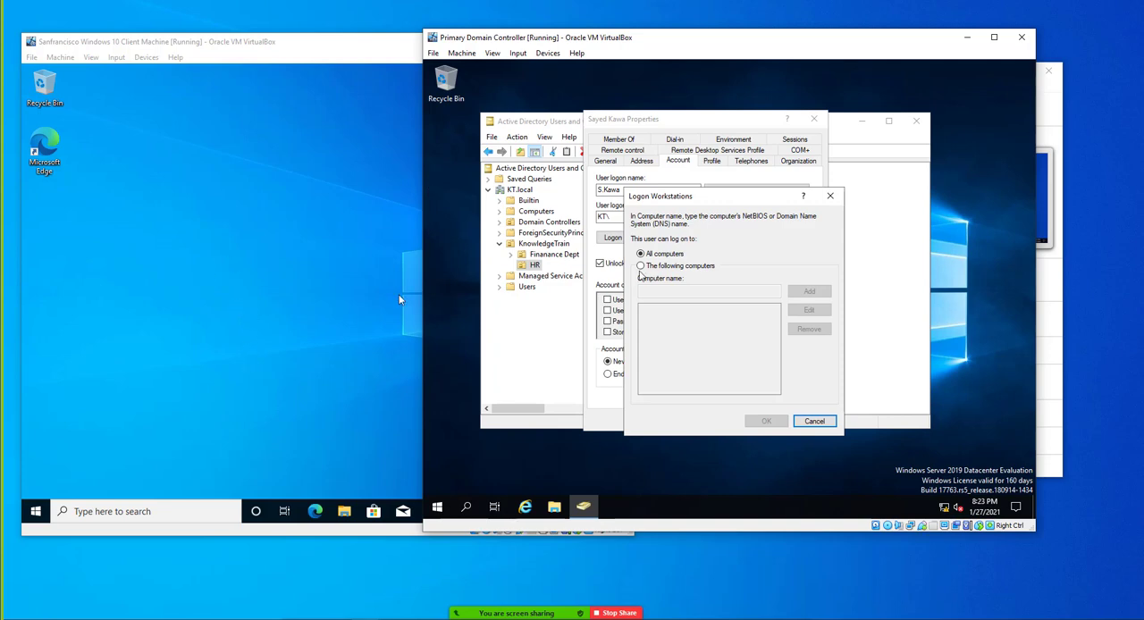
pyautogui.click(642, 266)
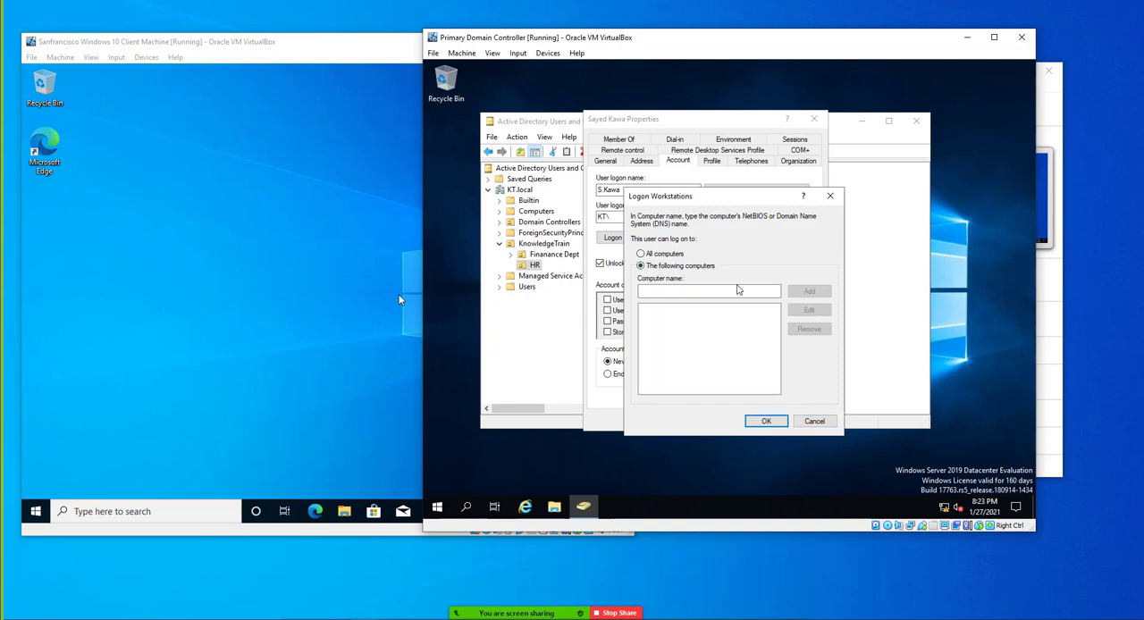
pyautogui.click(723, 291)
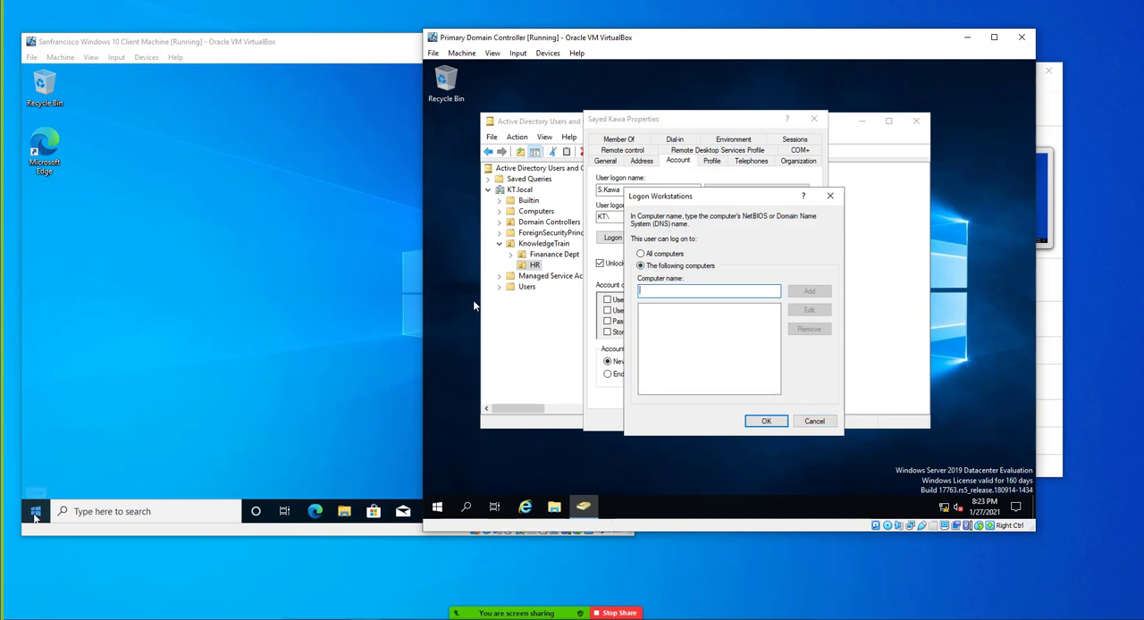
# Reopen Command Prompt on the Windows 10 client and run hostname again to read its computer name
pyautogui.click(36, 516)
pyautogui.click(36, 513)
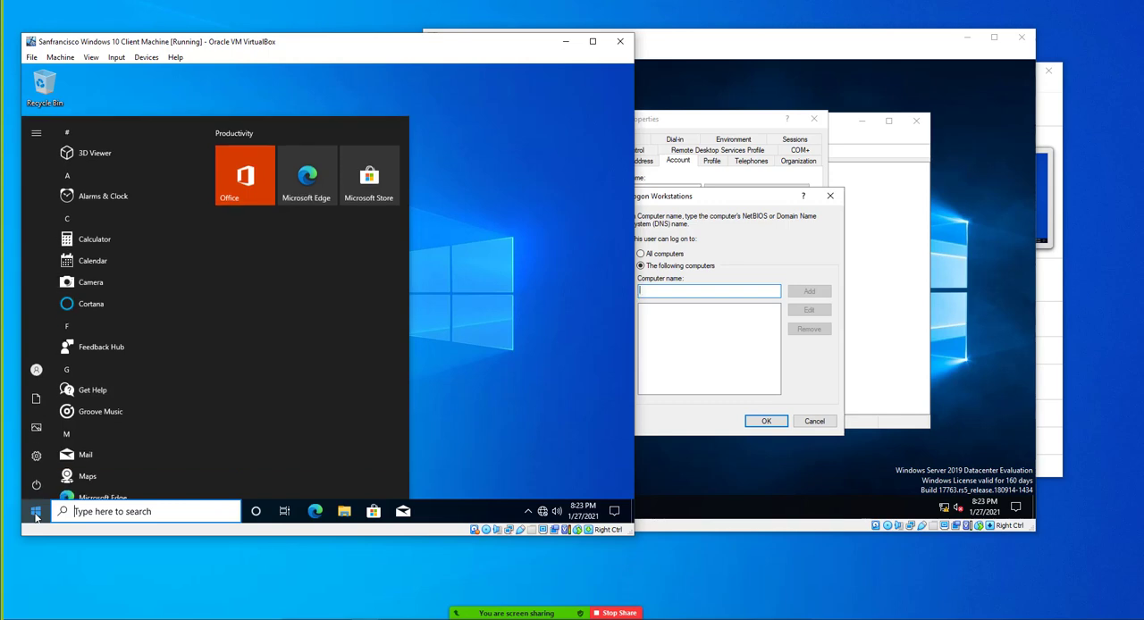
pyautogui.write('cmdh')
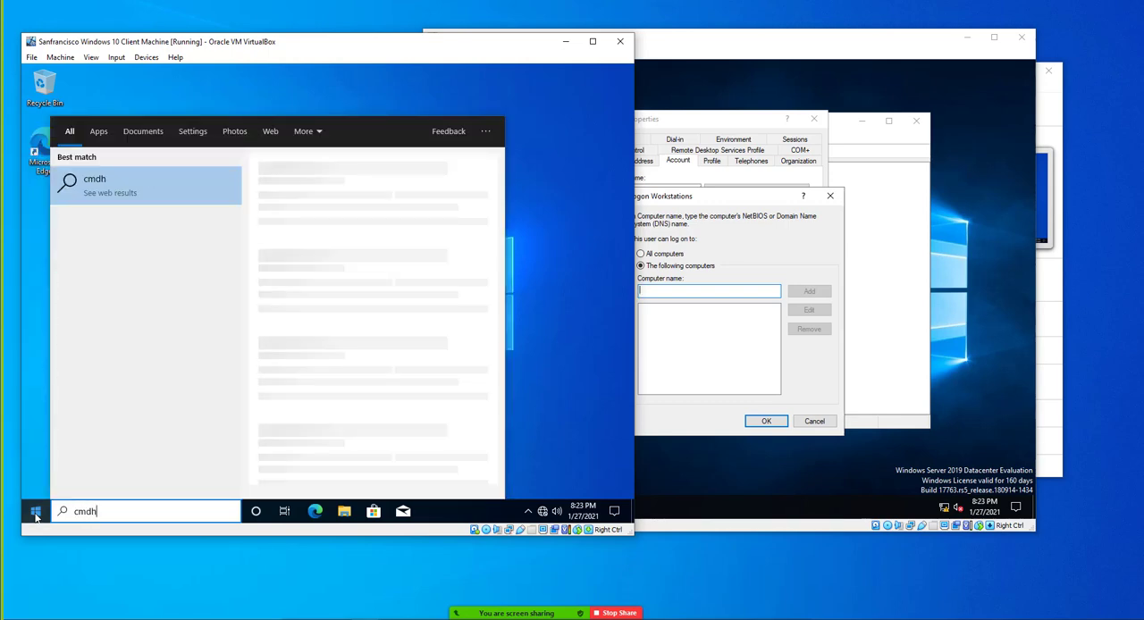
pyautogui.press('BackSpace')
pyautogui.press('Return')
pyautogui.write('hostname')
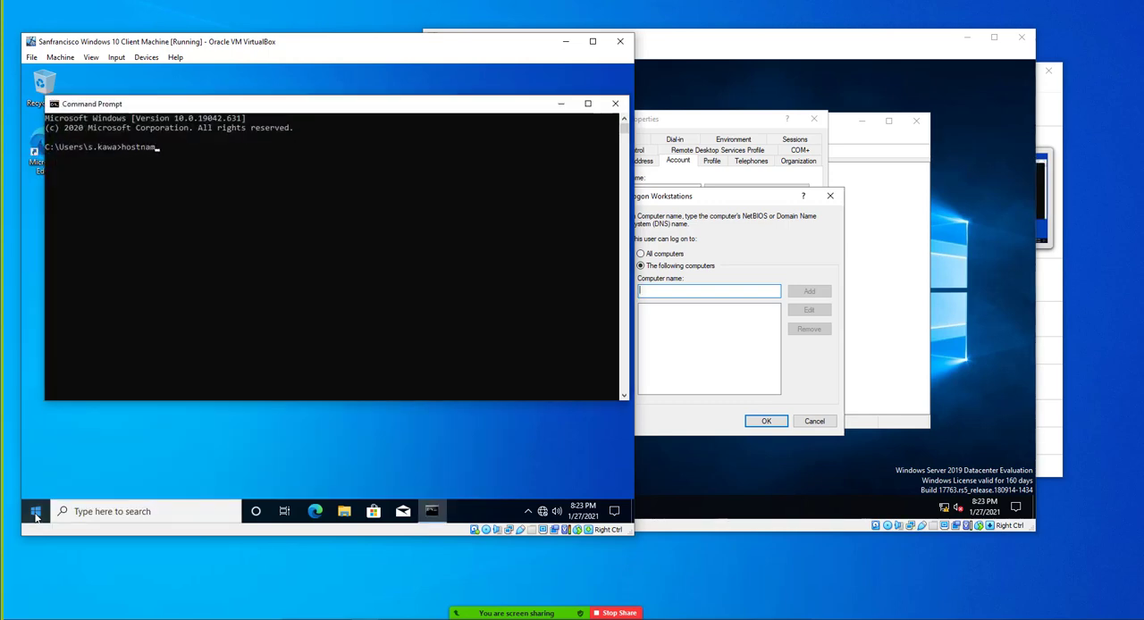
pyautogui.press('Return')
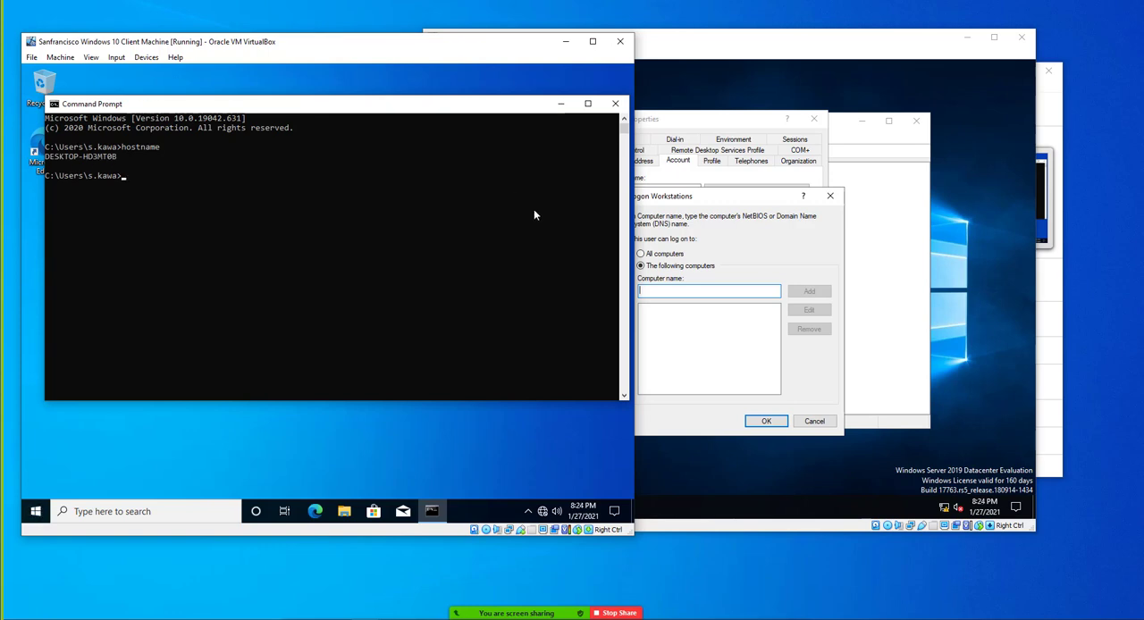
# Add DESKTOP-HD3MT0B as the HR user's permitted logon computer and save the account properties
pyautogui.click(643, 245)
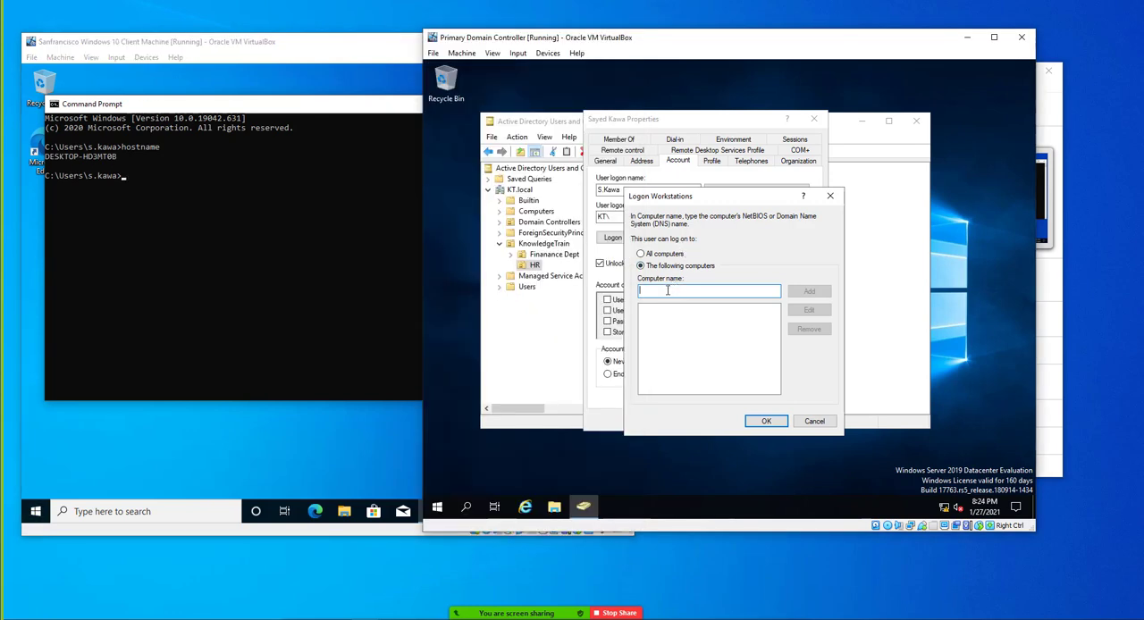
pyautogui.write('D')
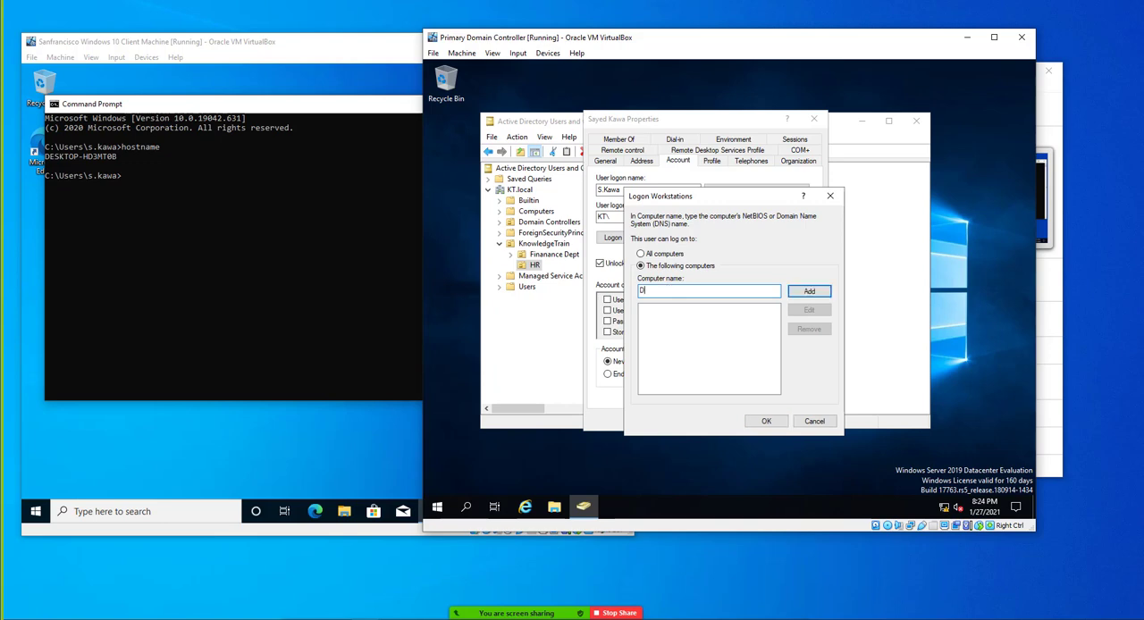
pyautogui.write('ESKTOP-HD3MT0B')
pyautogui.click(809, 291)
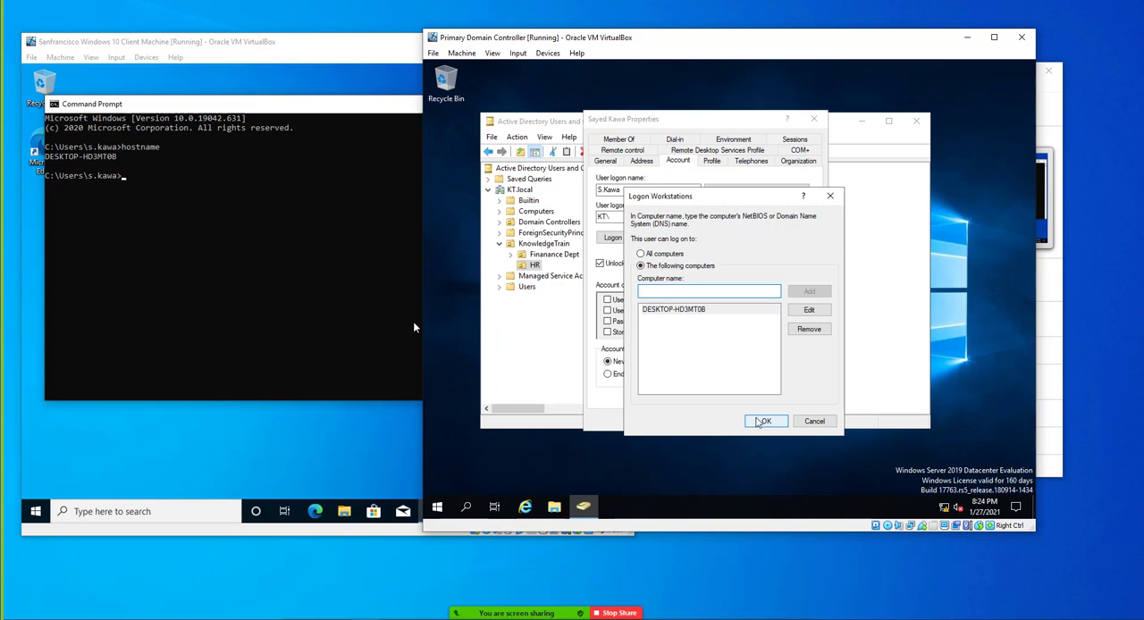
pyautogui.click(758, 421)
pyautogui.click(658, 423)
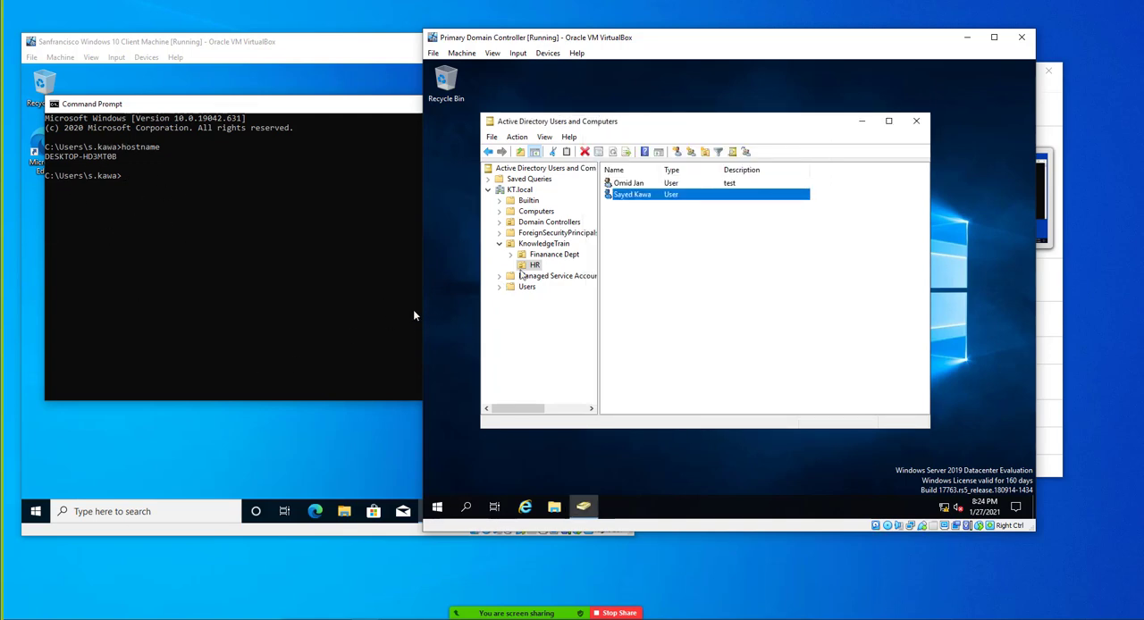
# Permit the HR user described as "test" to log on at all hours, Sunday through Saturday
pyautogui.rightClick(626, 183)
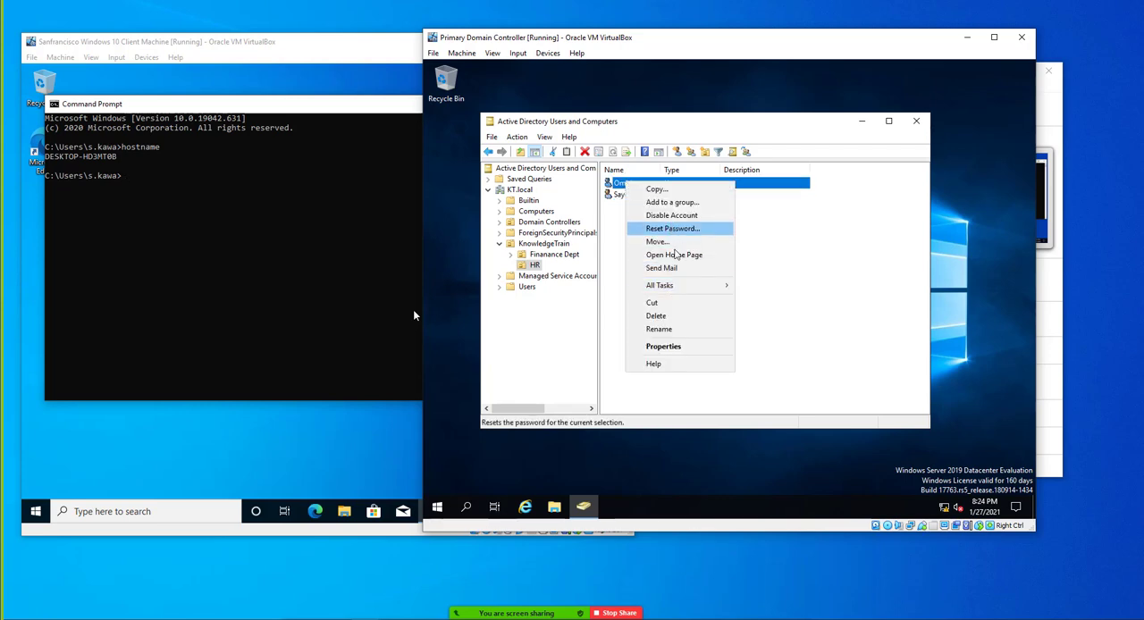
pyautogui.click(663, 346)
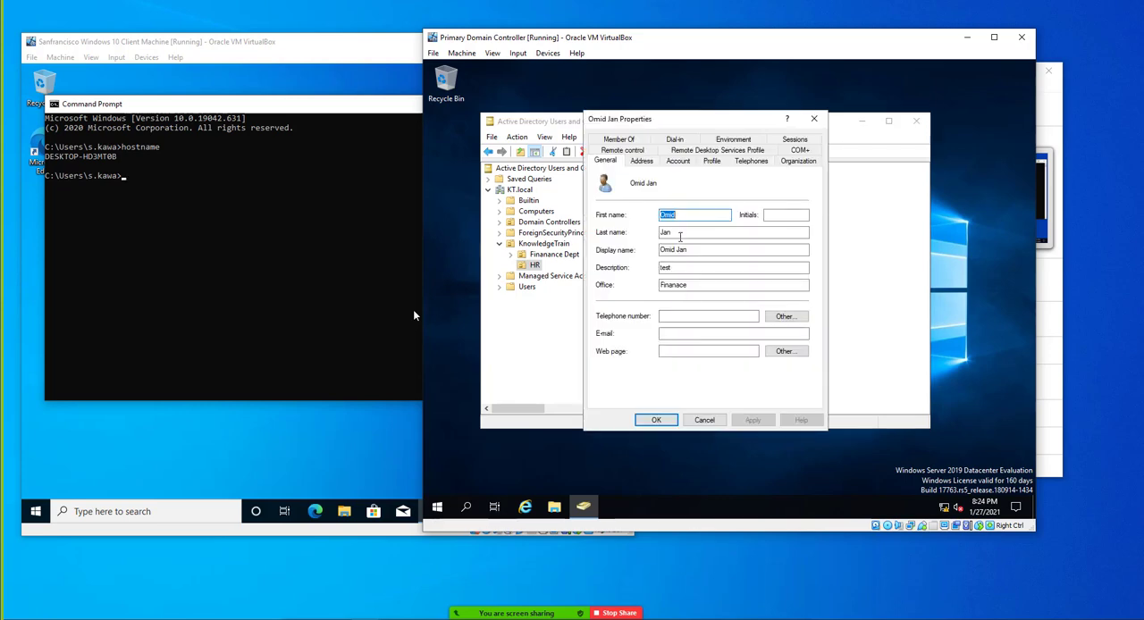
pyautogui.click(668, 165)
pyautogui.click(640, 235)
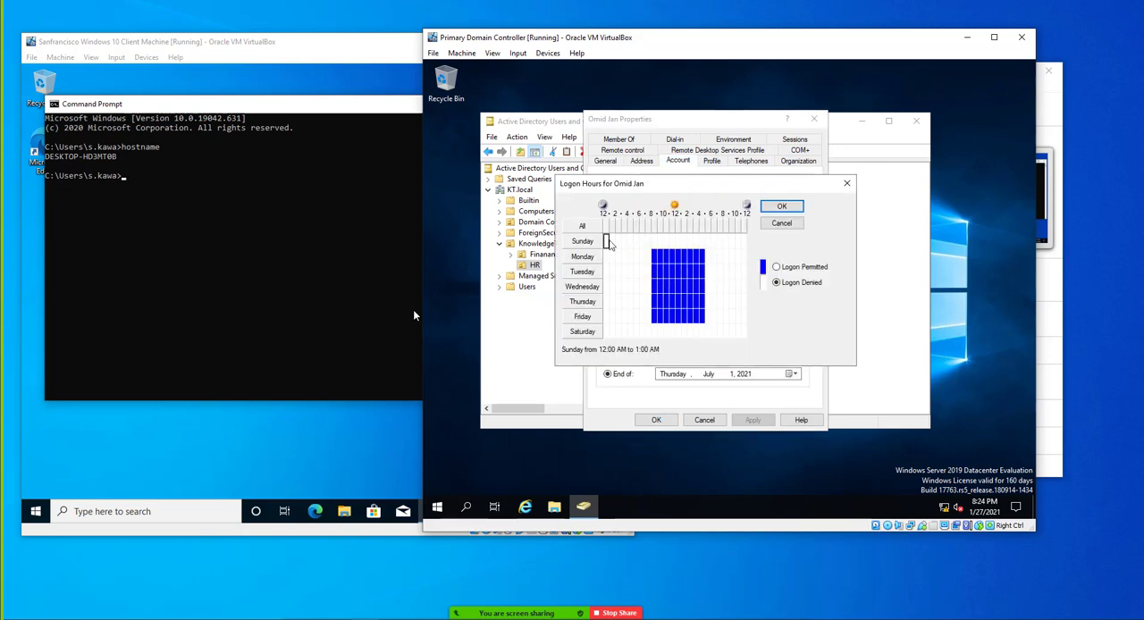
pyautogui.moveTo(607, 241); pyautogui.dragTo(734, 339)
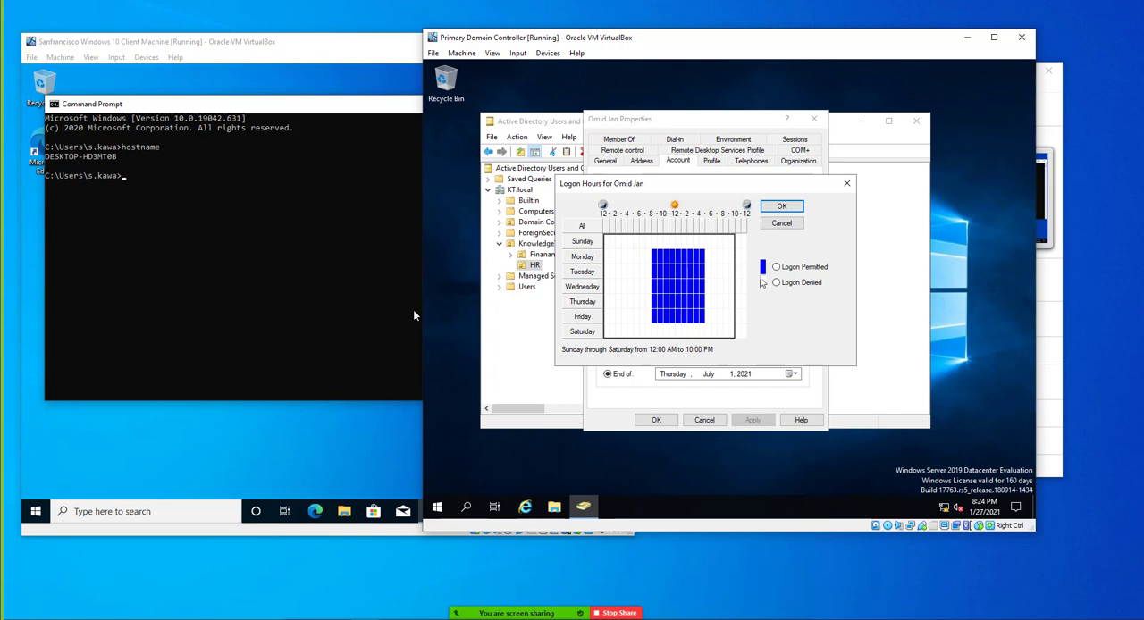
pyautogui.click(775, 266)
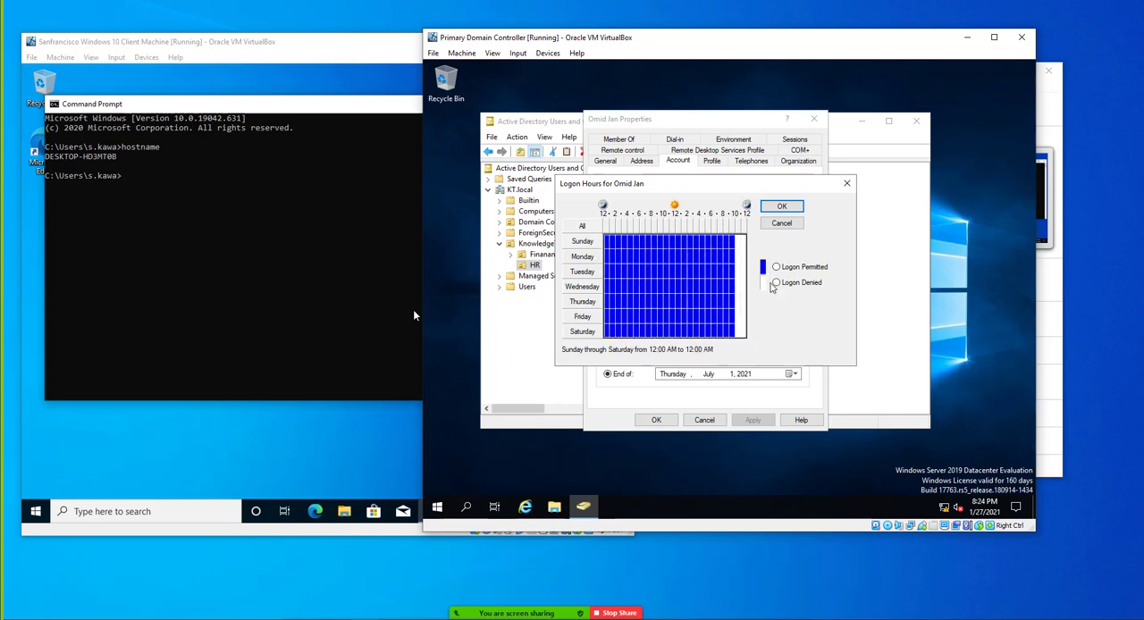
pyautogui.click(775, 267)
pyautogui.click(782, 207)
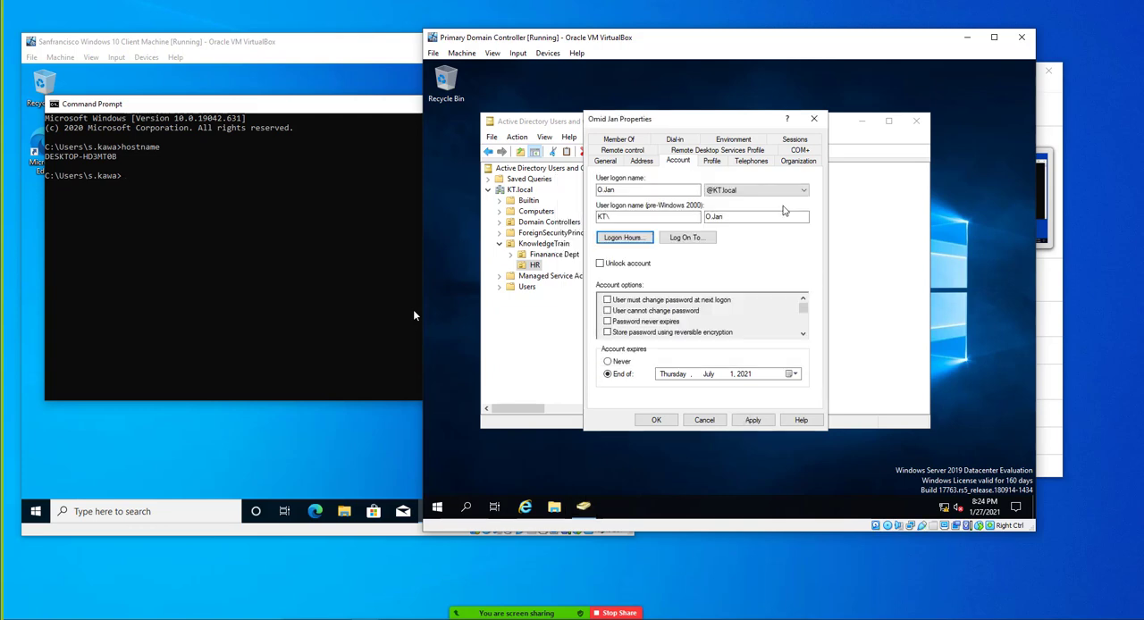
# Restrict the HR user described as "test" to logging on only to the computer dc1 and save the account properties
pyautogui.click(667, 240)
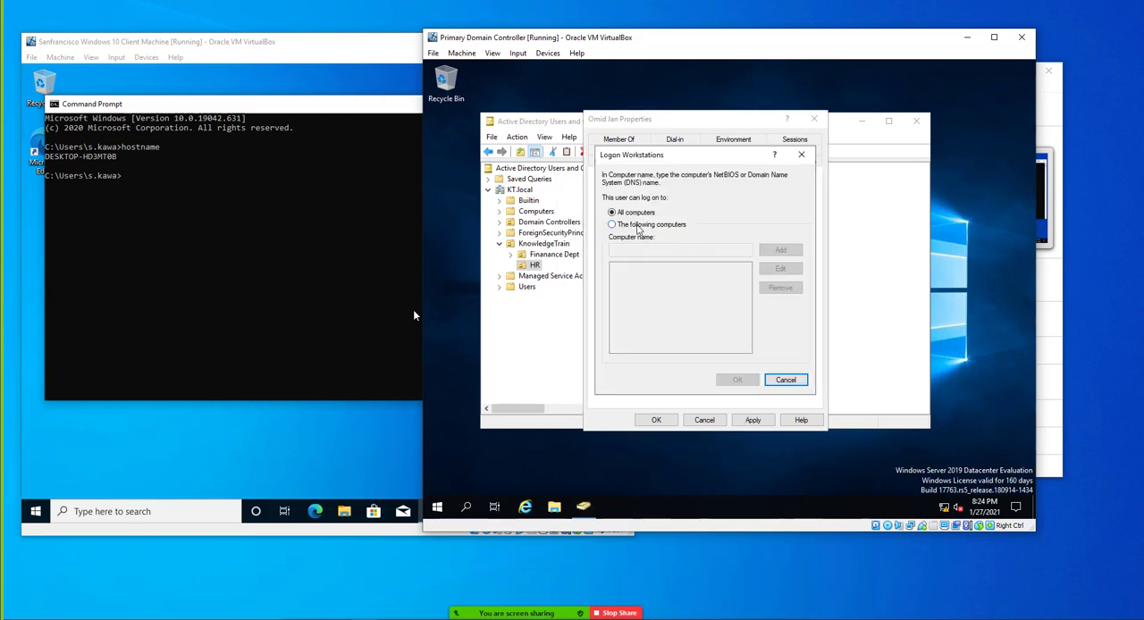
pyautogui.click(643, 225)
pyautogui.click(644, 250)
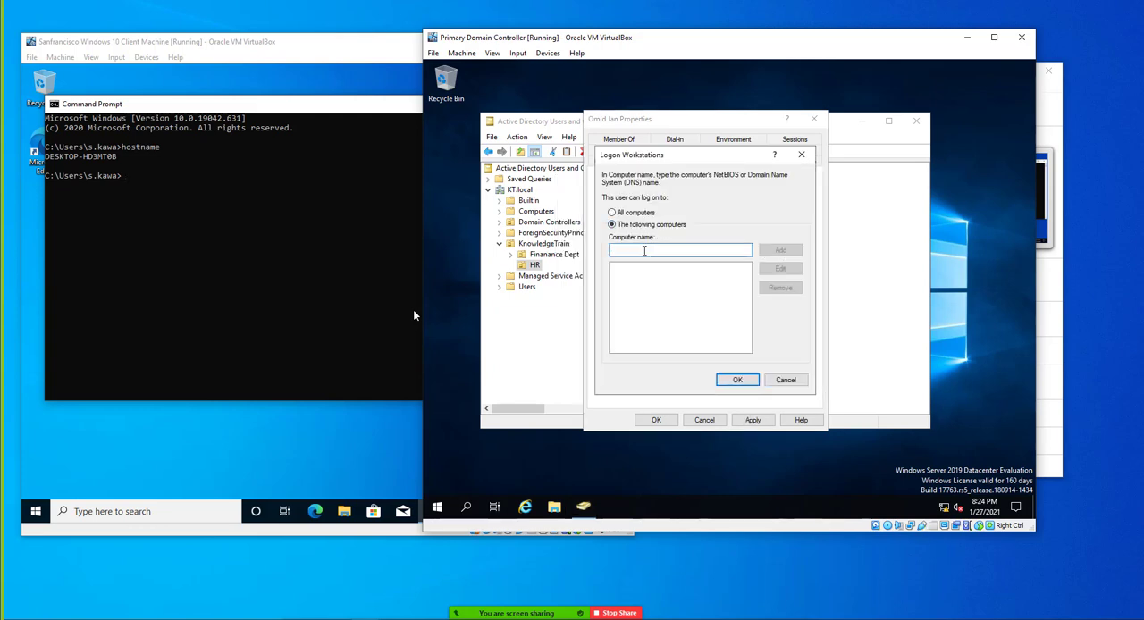
pyautogui.write('dc1')
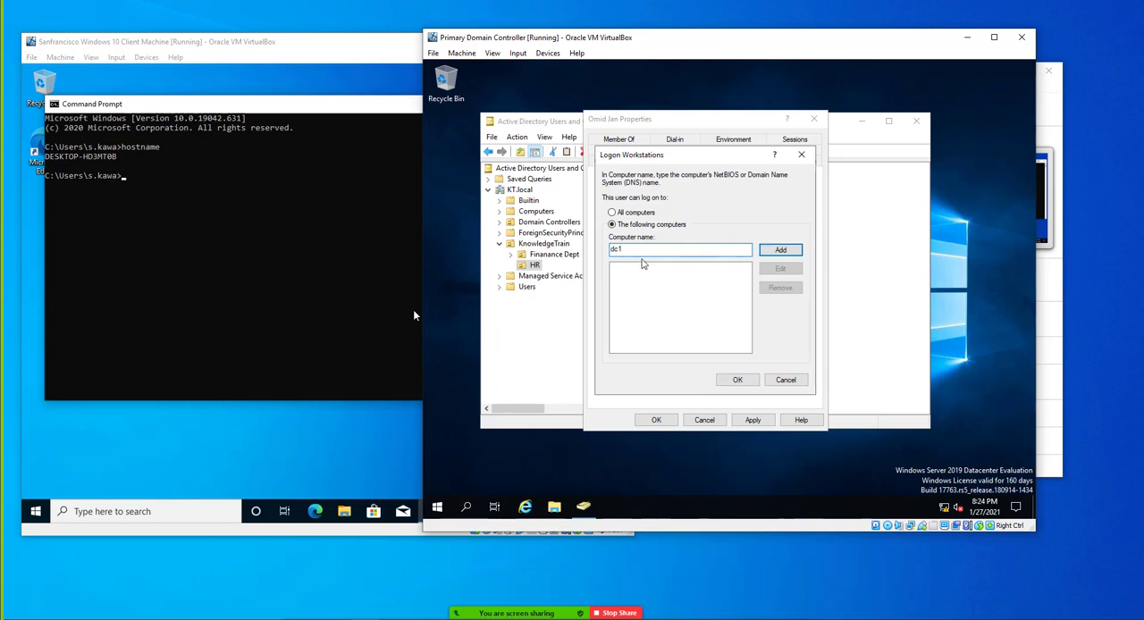
pyautogui.click(784, 251)
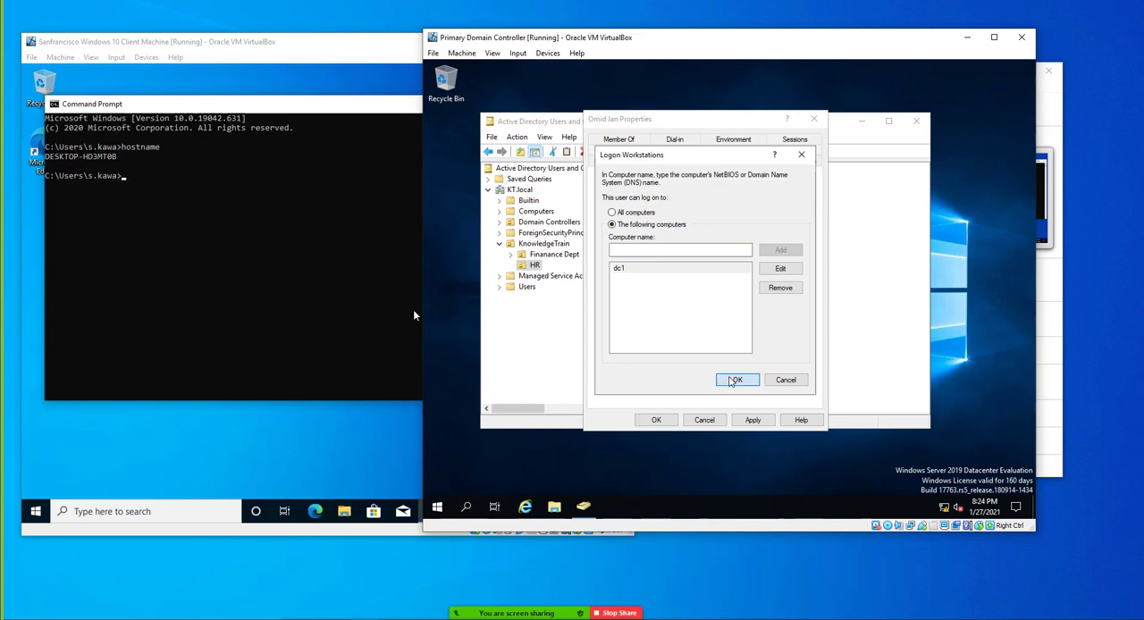
pyautogui.click(736, 380)
pyautogui.click(753, 420)
pyautogui.click(656, 420)
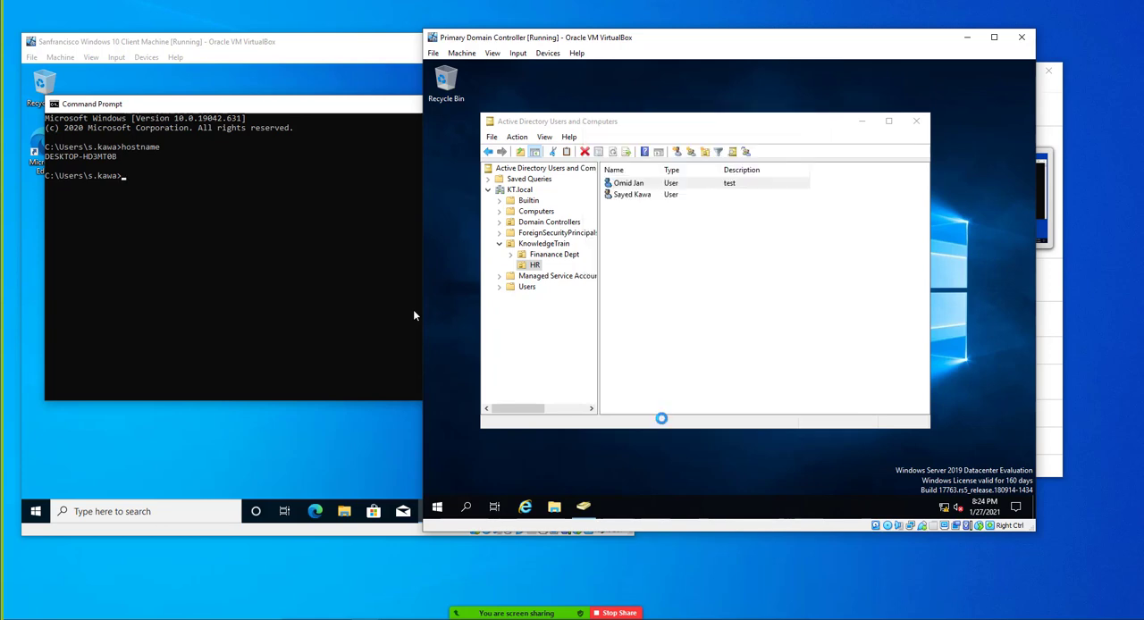
# Switch to the Windows 10 client and sign out of the current user's session
pyautogui.click(36, 514)
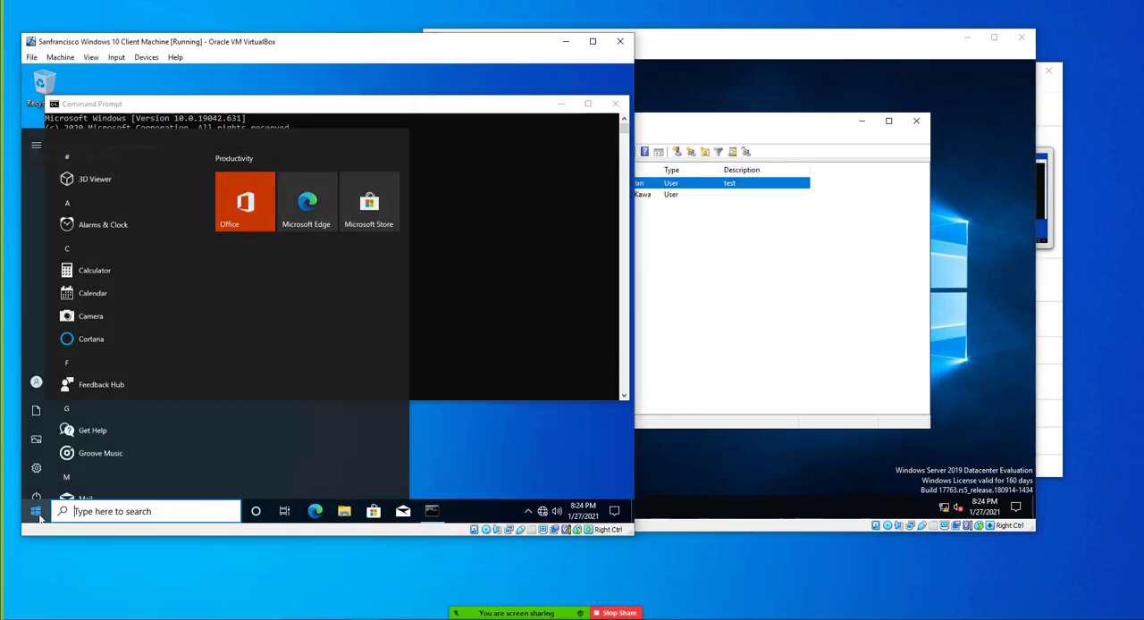
pyautogui.click(36, 371)
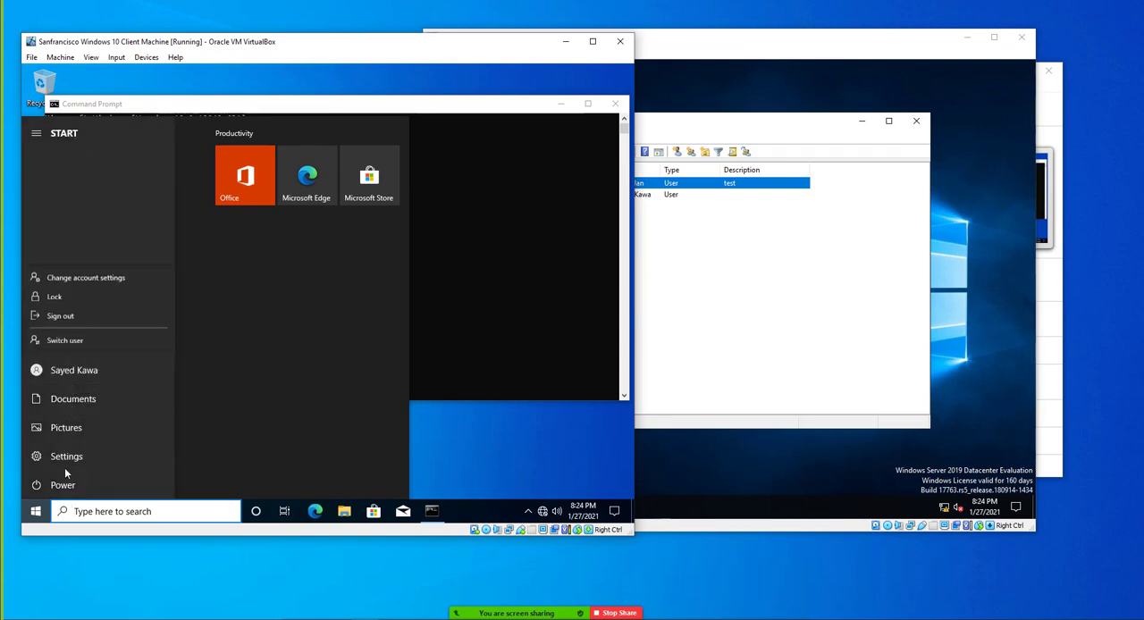
pyautogui.click(64, 318)
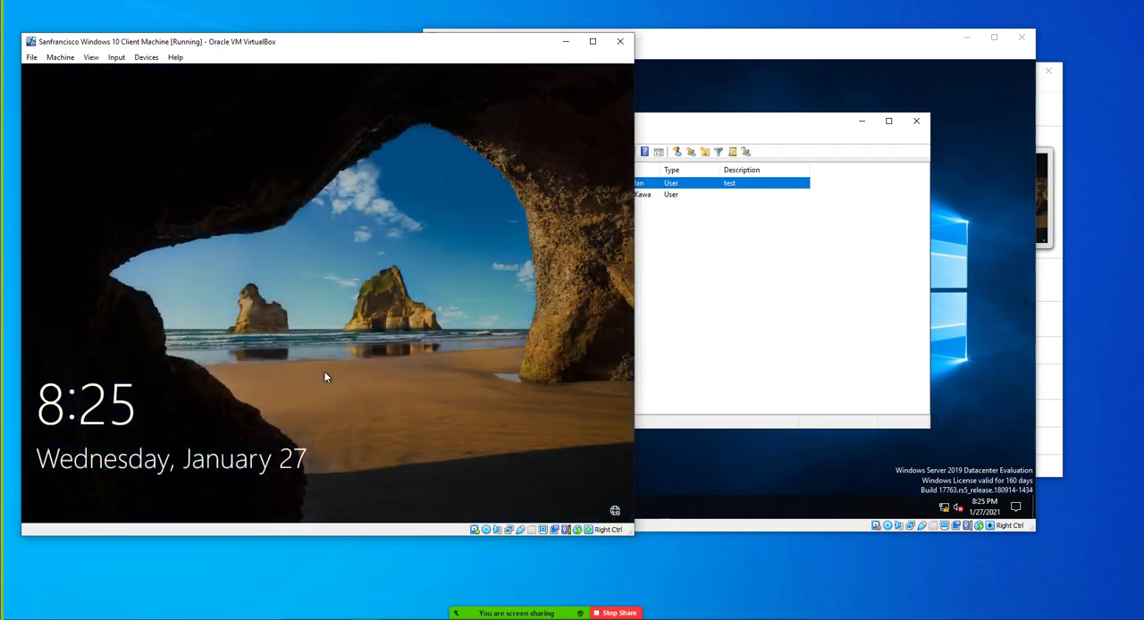
# Try to sign in to the client as Other user with the restricted HR user's logon name and account password
pyautogui.click(324, 370)
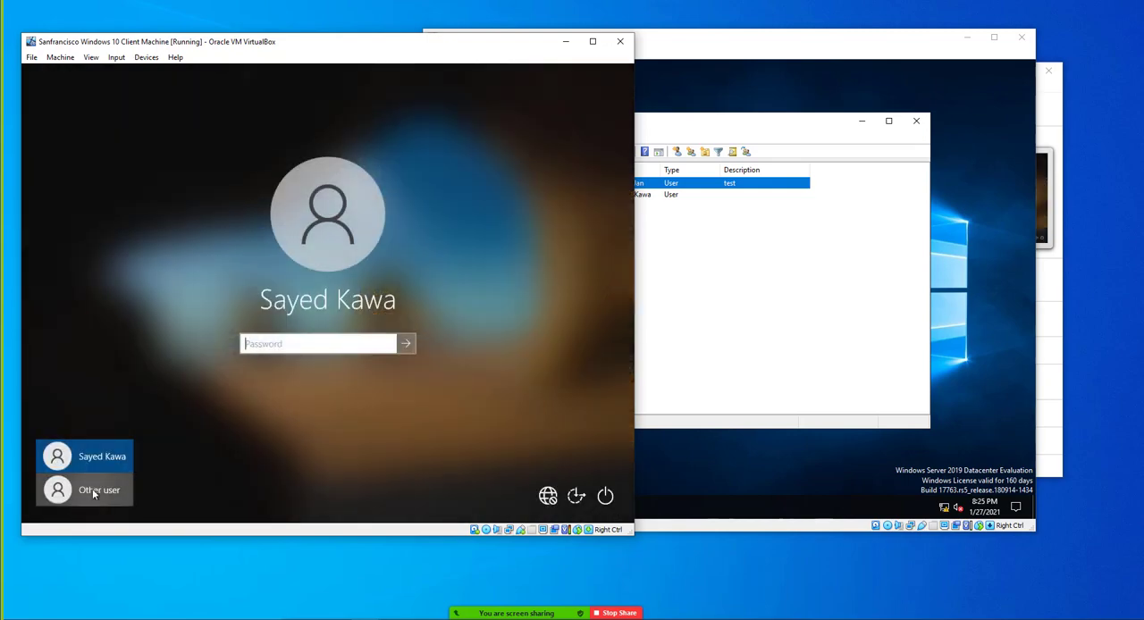
pyautogui.click(89, 490)
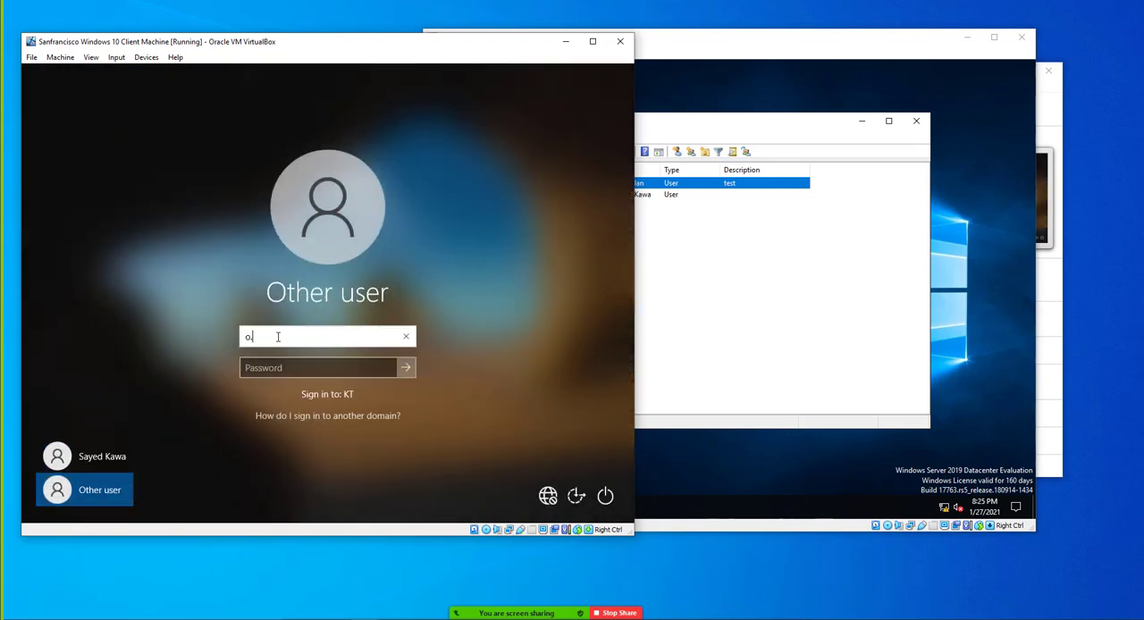
pyautogui.press('Tab')
pyautogui.write('•••••••••••')
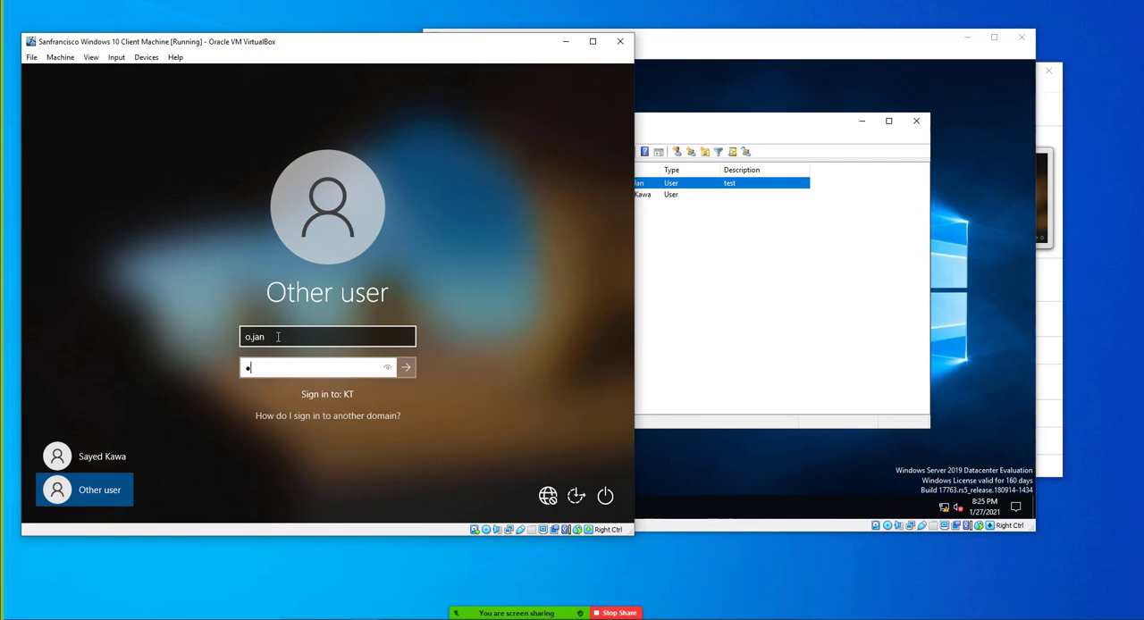
pyautogui.press('Return')
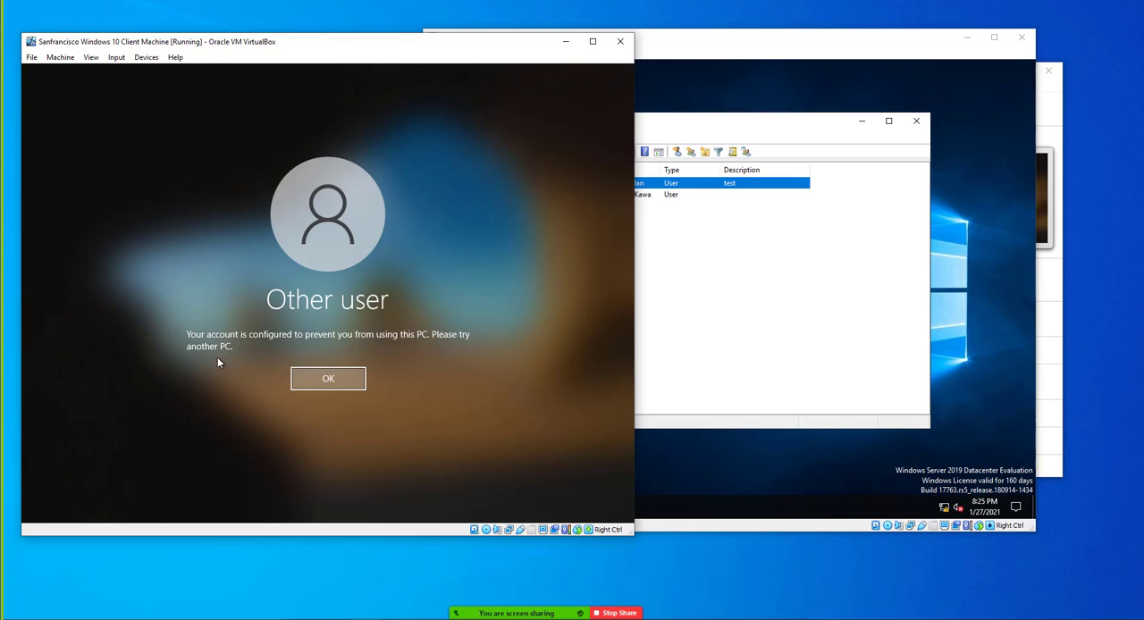
pyautogui.click(668, 317)
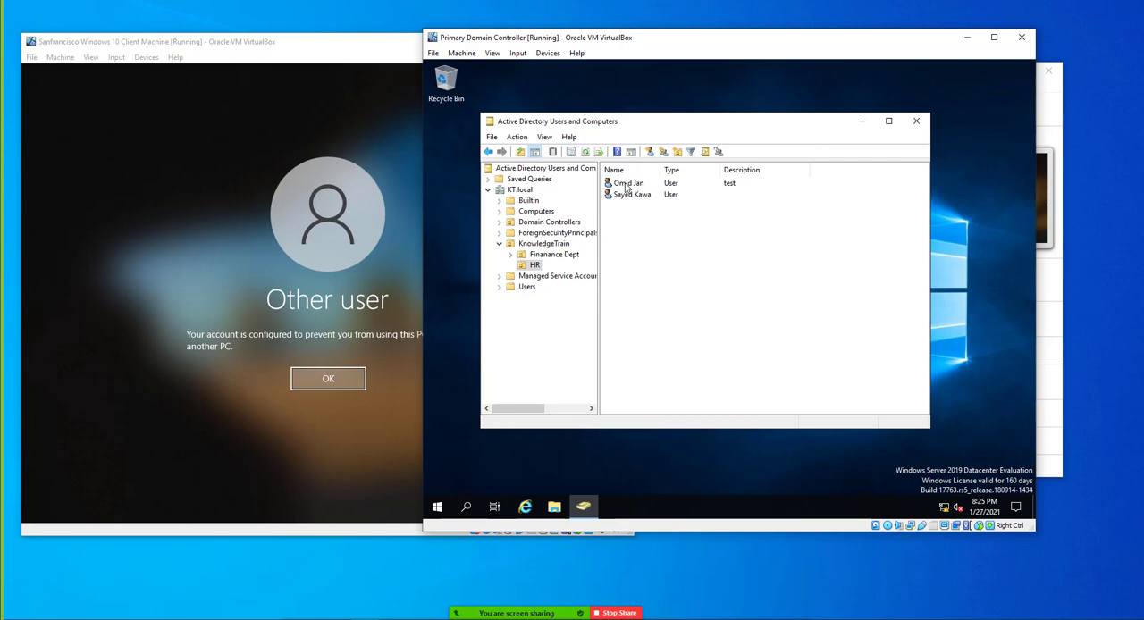
pyautogui.click(308, 384)
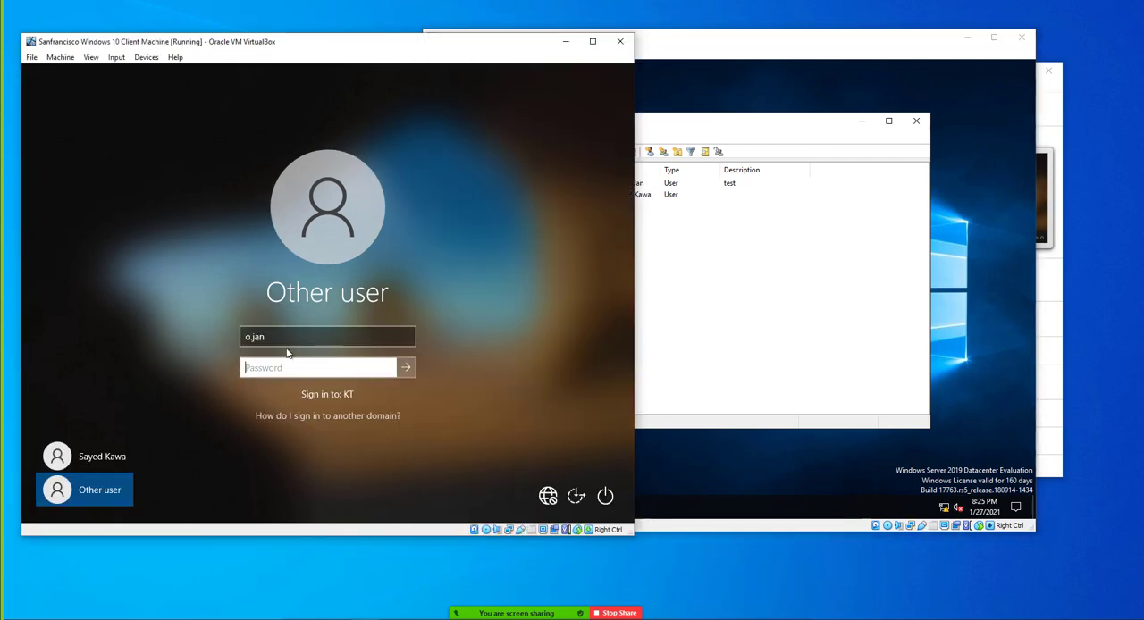
# Sign in to the client with the other HR user's logon name and account password
pyautogui.click(283, 336)
pyautogui.doubleClick(282, 336)
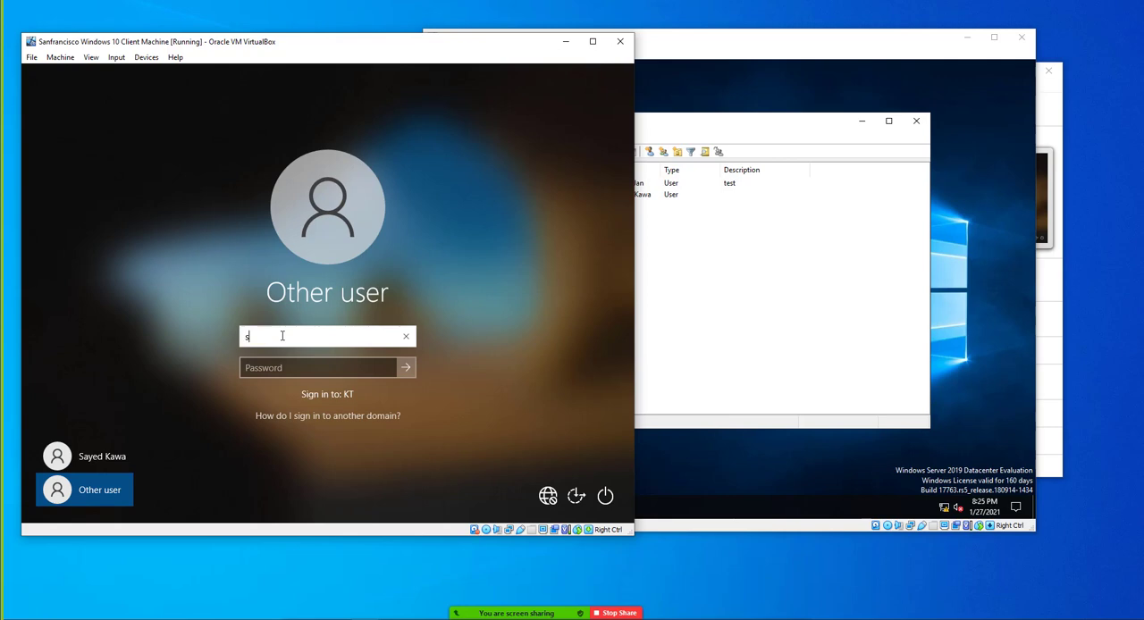
pyautogui.press('Tab')
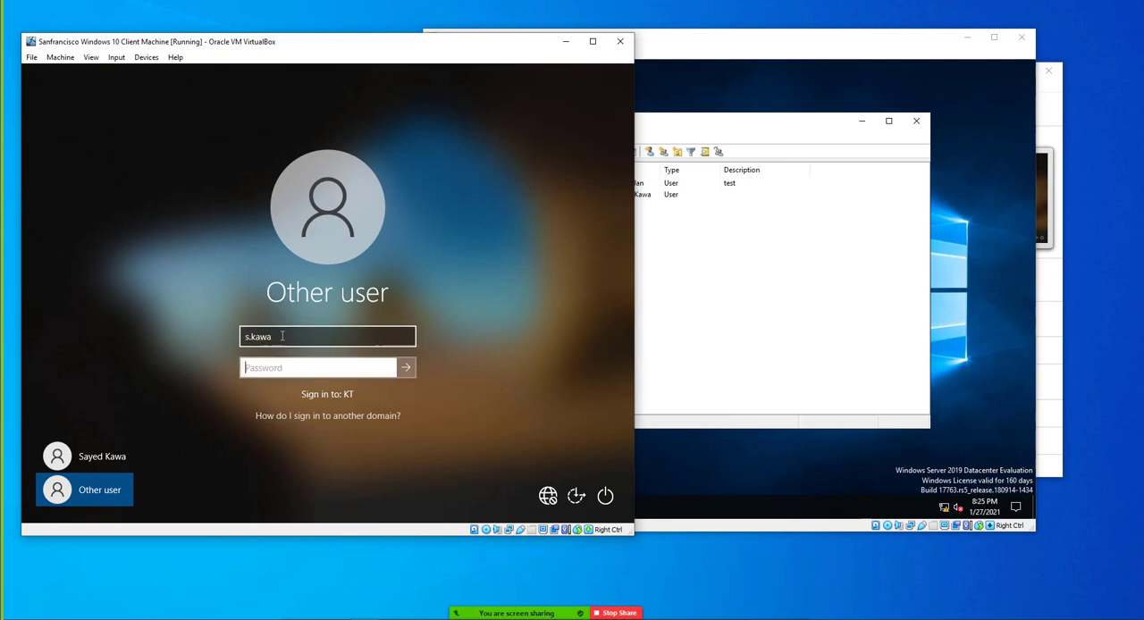
pyautogui.write('•••••••••••')
pyautogui.press('Return')
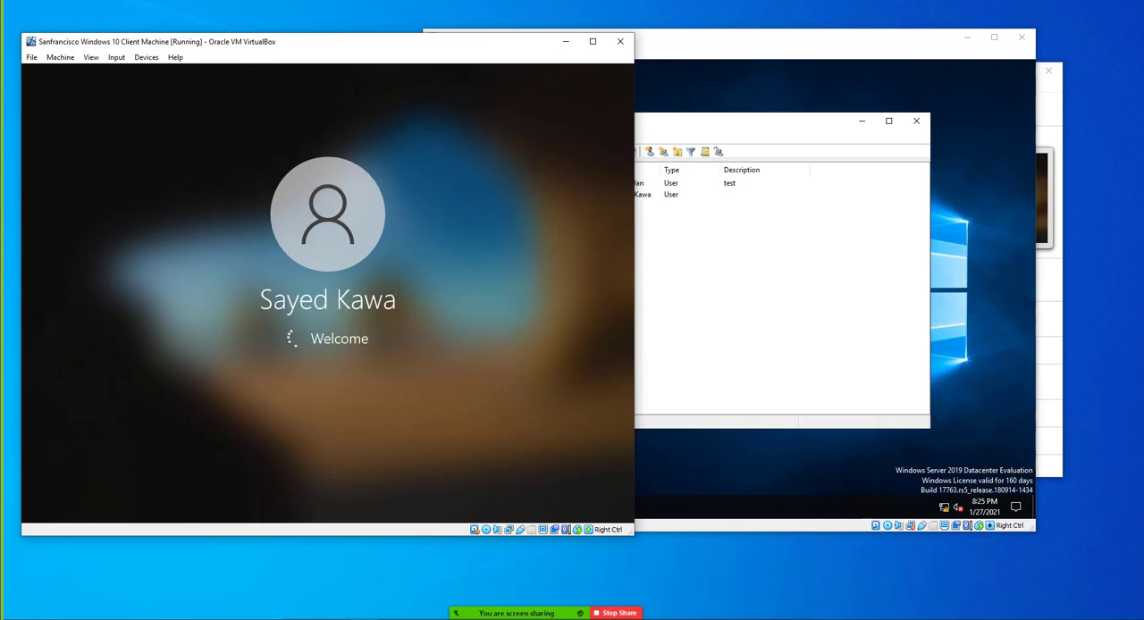
# On the domain controller, open the account properties of the HR user without a description and examine them
pyautogui.click(744, 219)
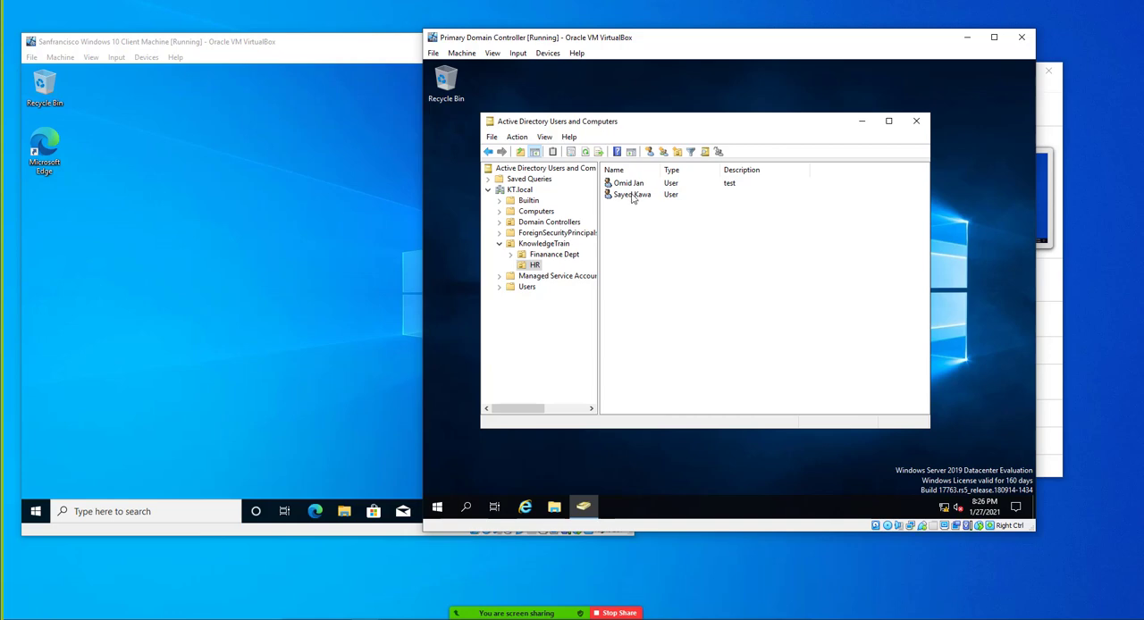
pyautogui.doubleClick(630, 196)
pyautogui.click(712, 160)
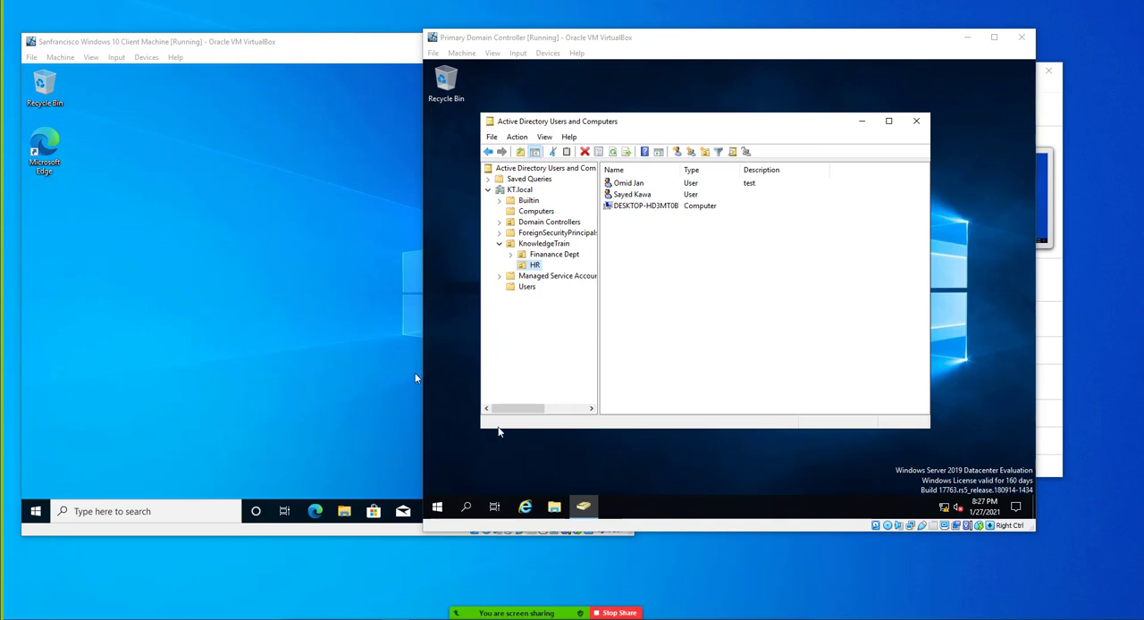
pyautogui.moveTo(505, 39); pyautogui.dragTo(530, 35)
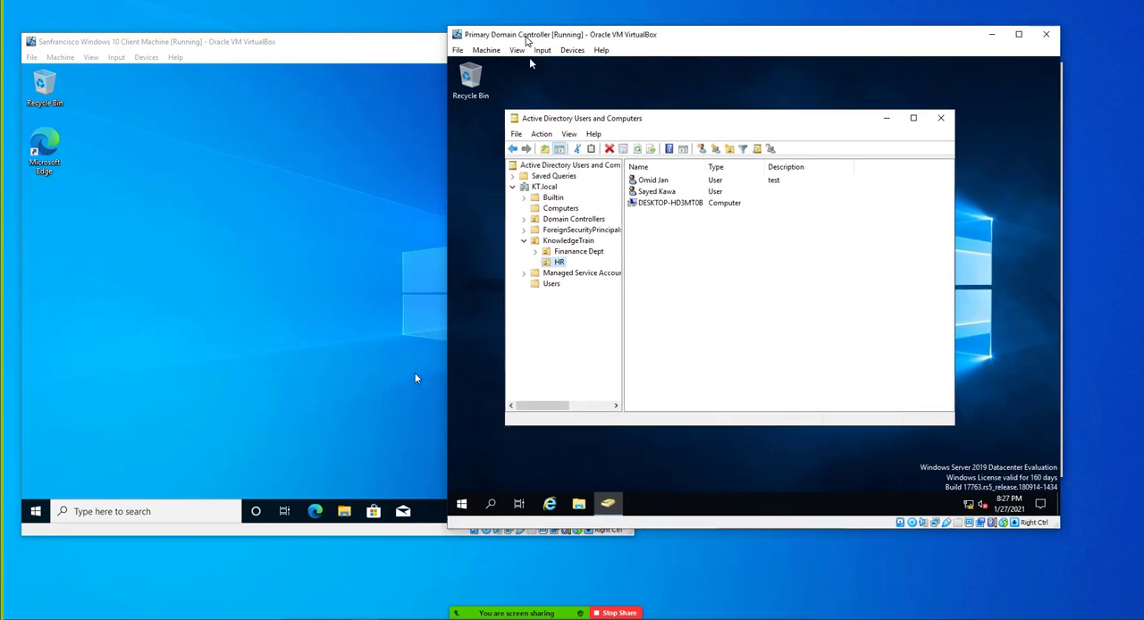
pyautogui.click(188, 45)
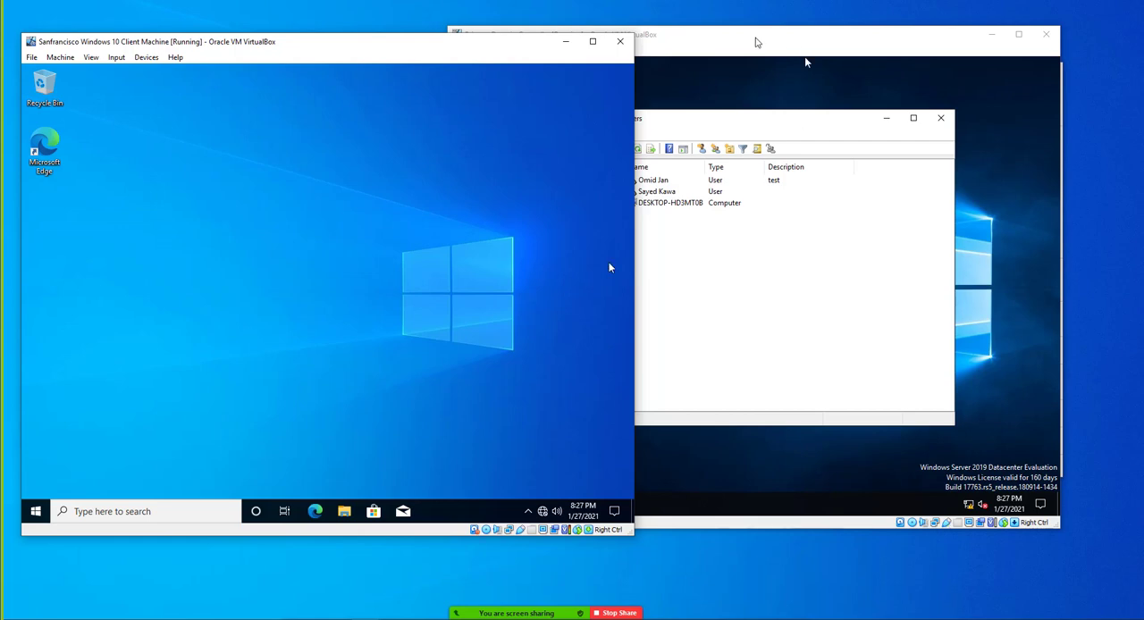
pyautogui.click(758, 37)
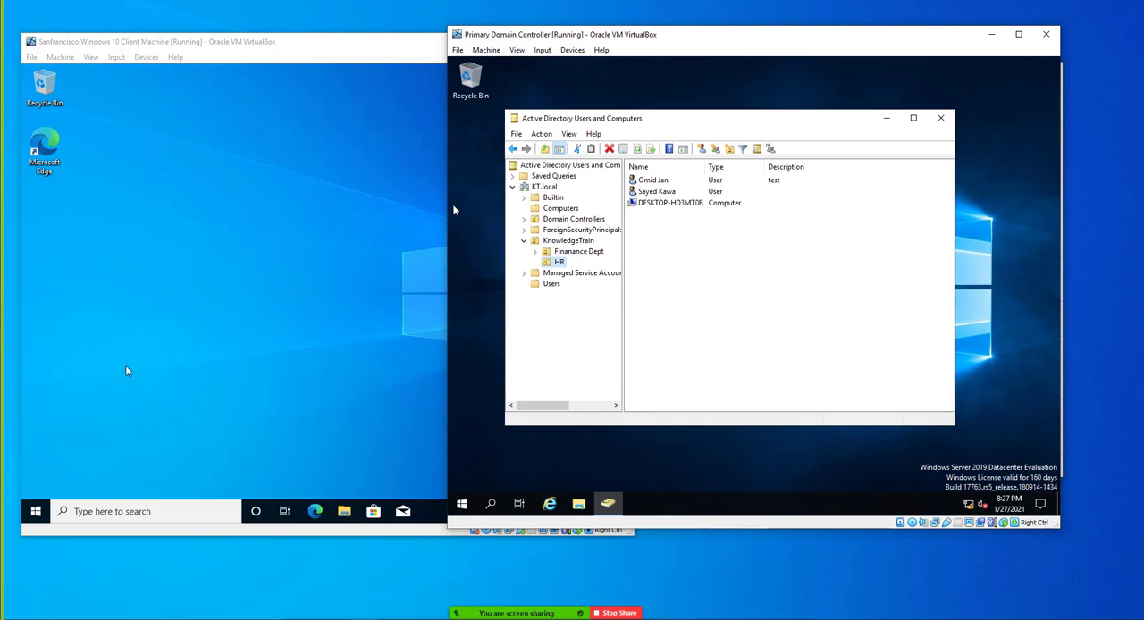
pyautogui.click(160, 238)
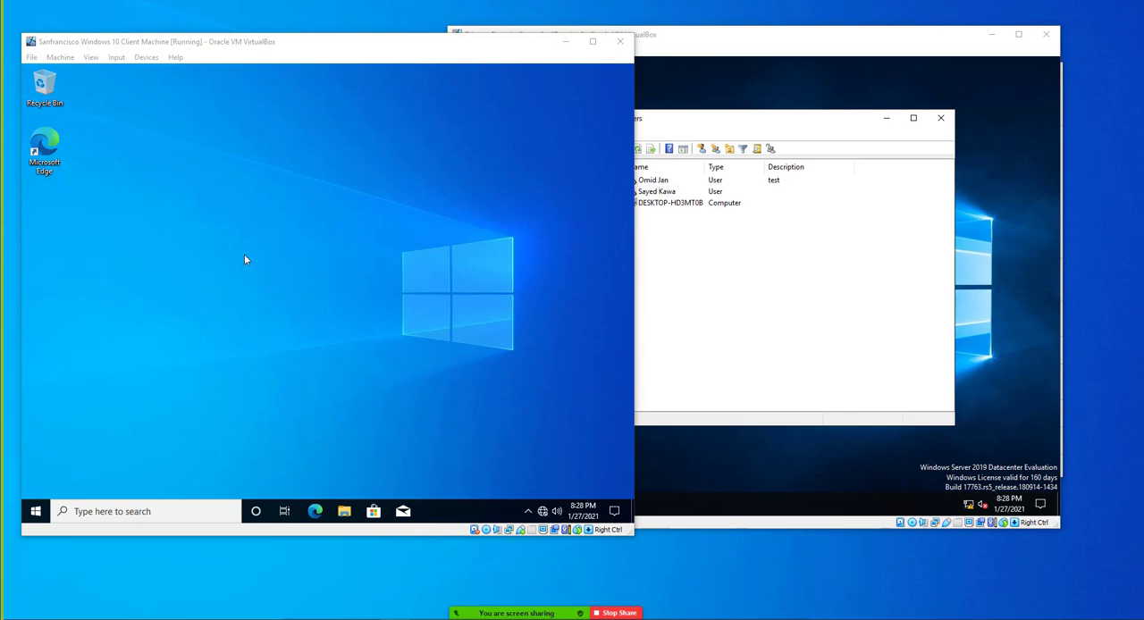
pyautogui.click(740, 444)
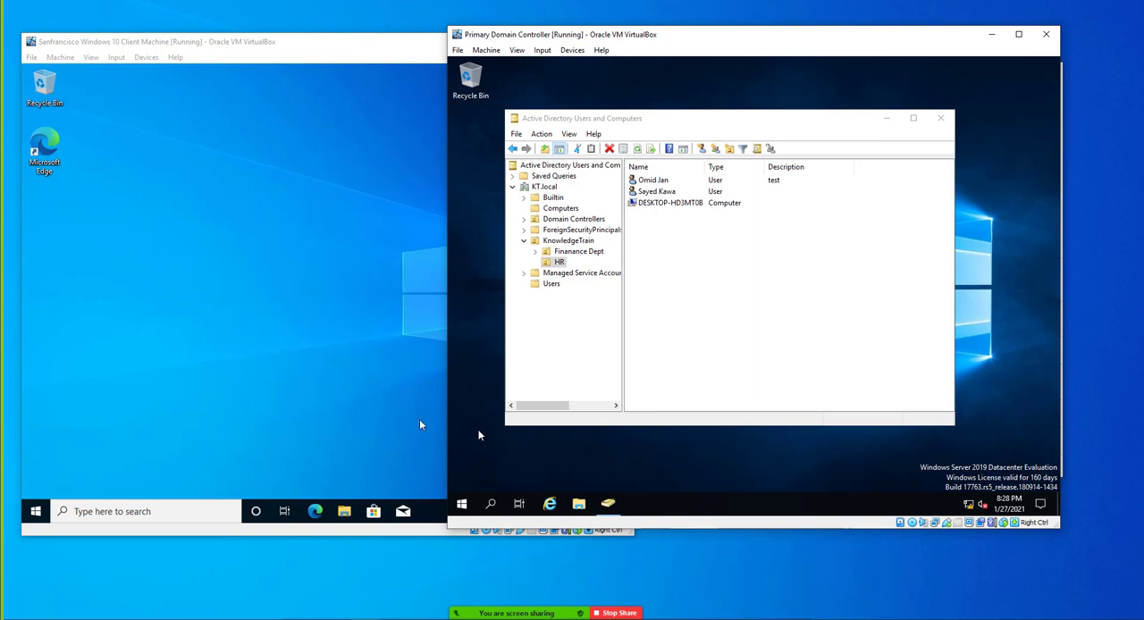
# On the Windows 10 client, search for "advance se" and open View advanced system settings
pyautogui.click(255, 407)
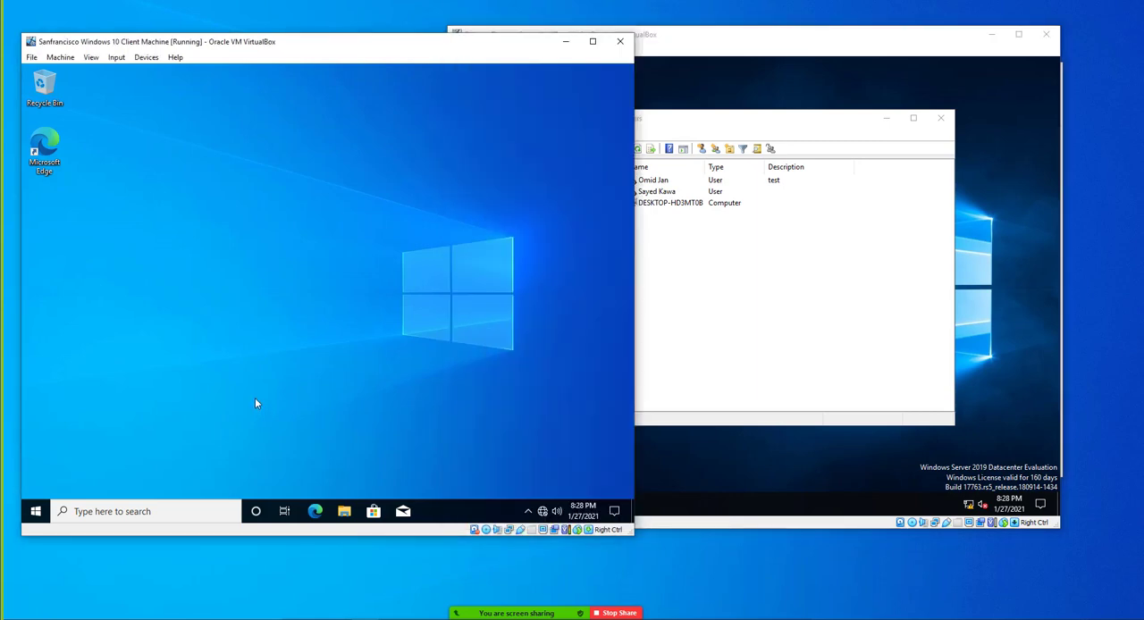
pyautogui.click(35, 511)
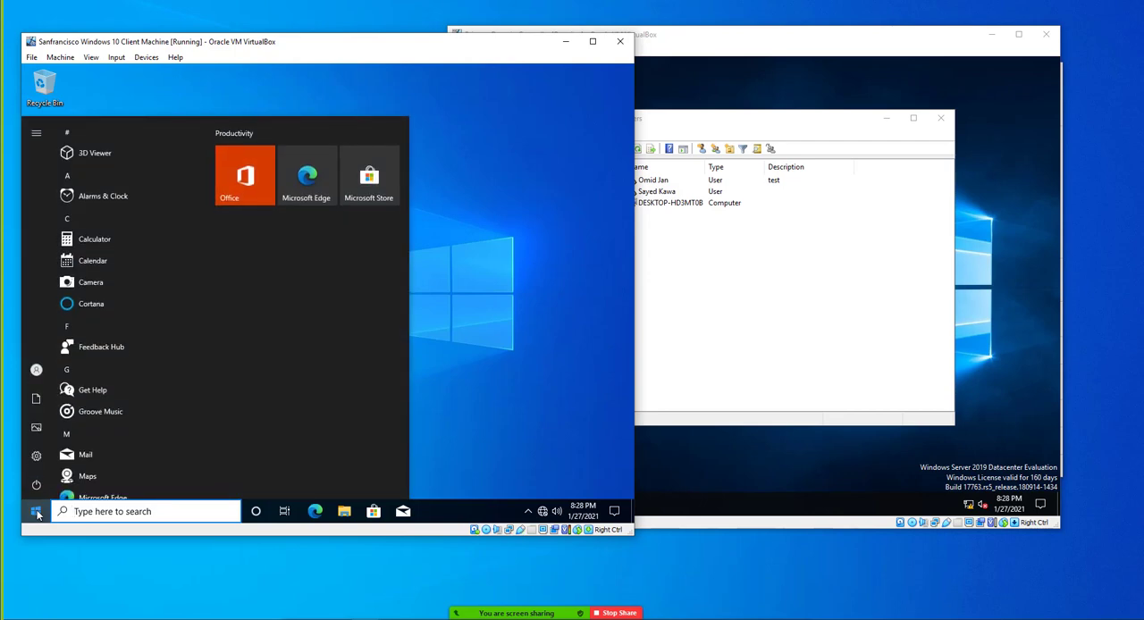
pyautogui.write('advance')
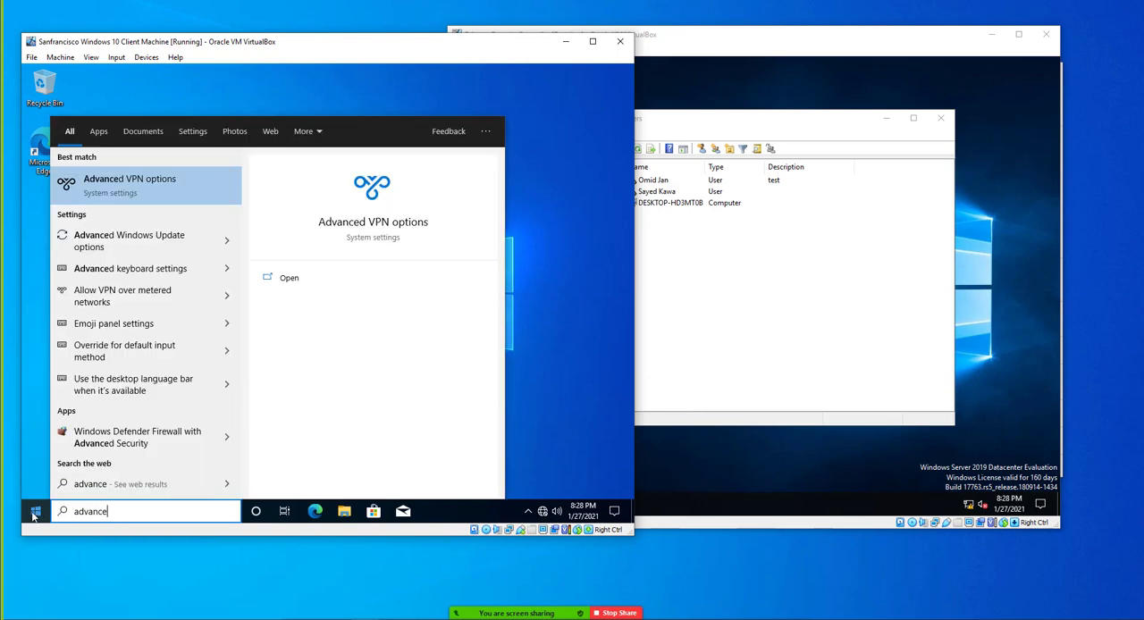
pyautogui.write(' se')
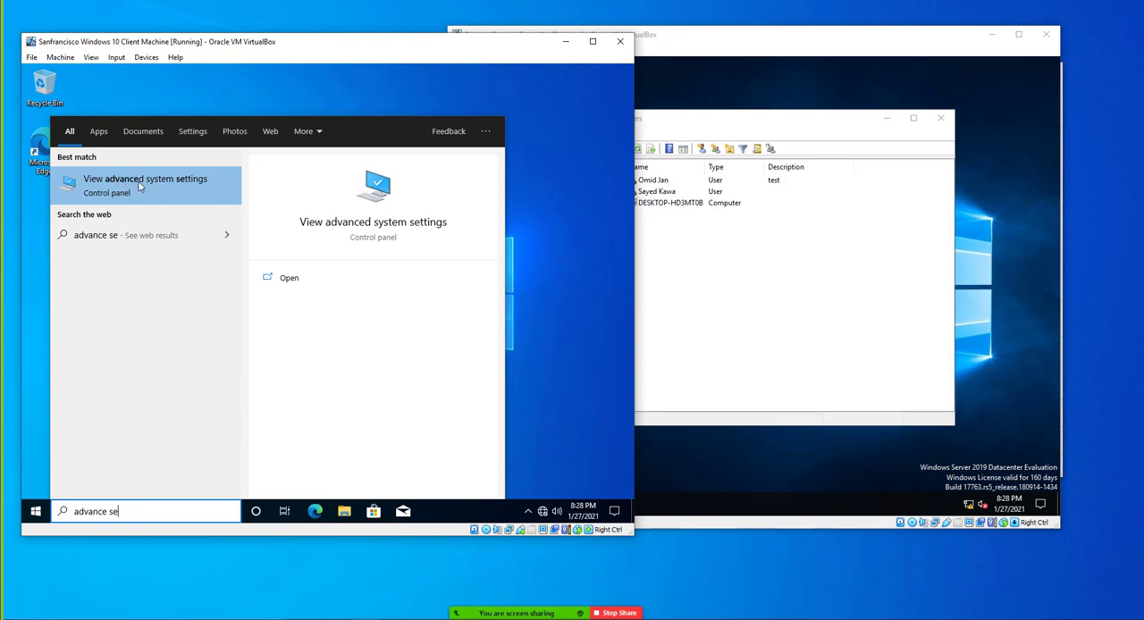
pyautogui.click(104, 198)
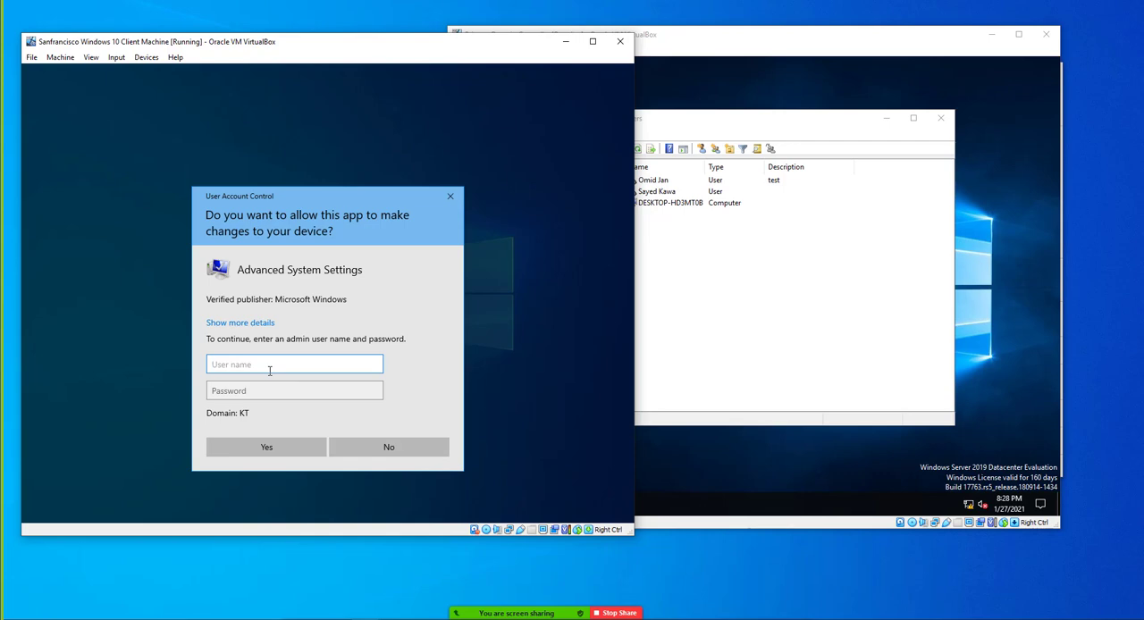
# Authorize Advanced System Settings with the administrator user name and the account password, re-entering the password if it is rejected
pyautogui.write('adm')
pyautogui.press('BackSpace')
pyautogui.write('inistrator')
pyautogui.press('Tab')
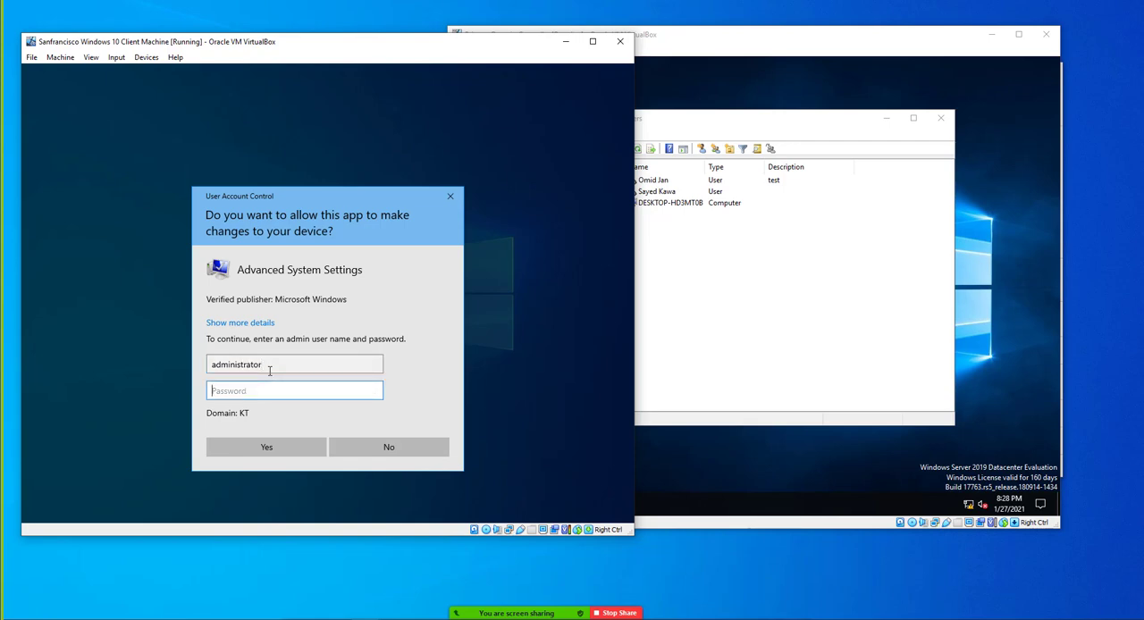
pyautogui.write('••••••••')
pyautogui.press('Return')
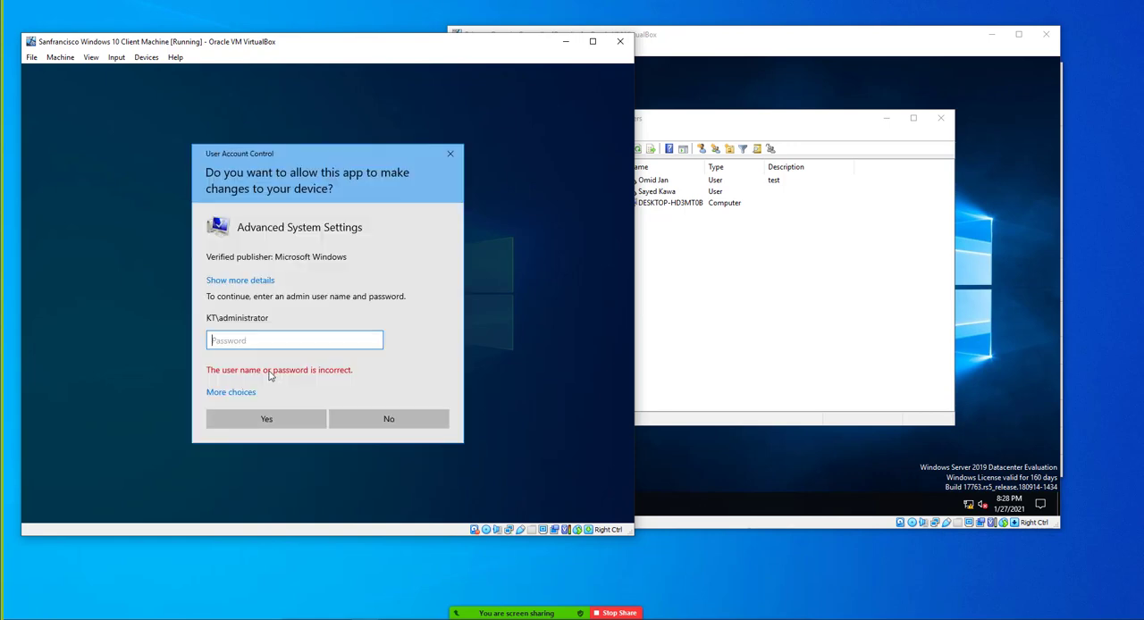
pyautogui.write('•••••••••••')
pyautogui.press('Return')
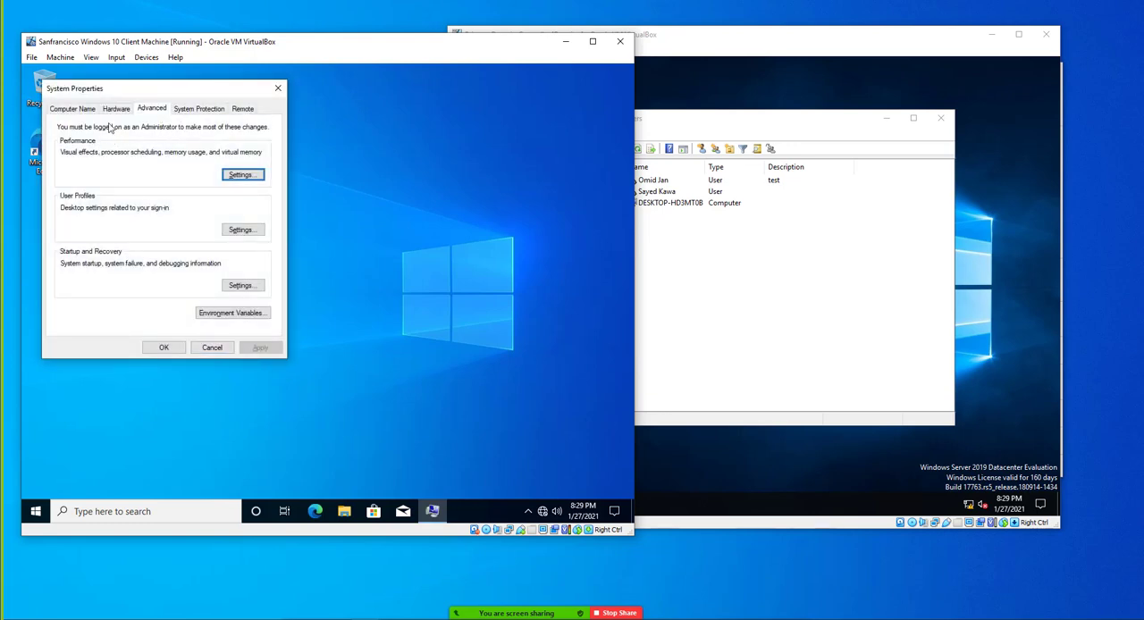
# Allow remote connections to the client computer in System Properties and apply the change
pyautogui.moveTo(93, 89); pyautogui.dragTo(164, 123)
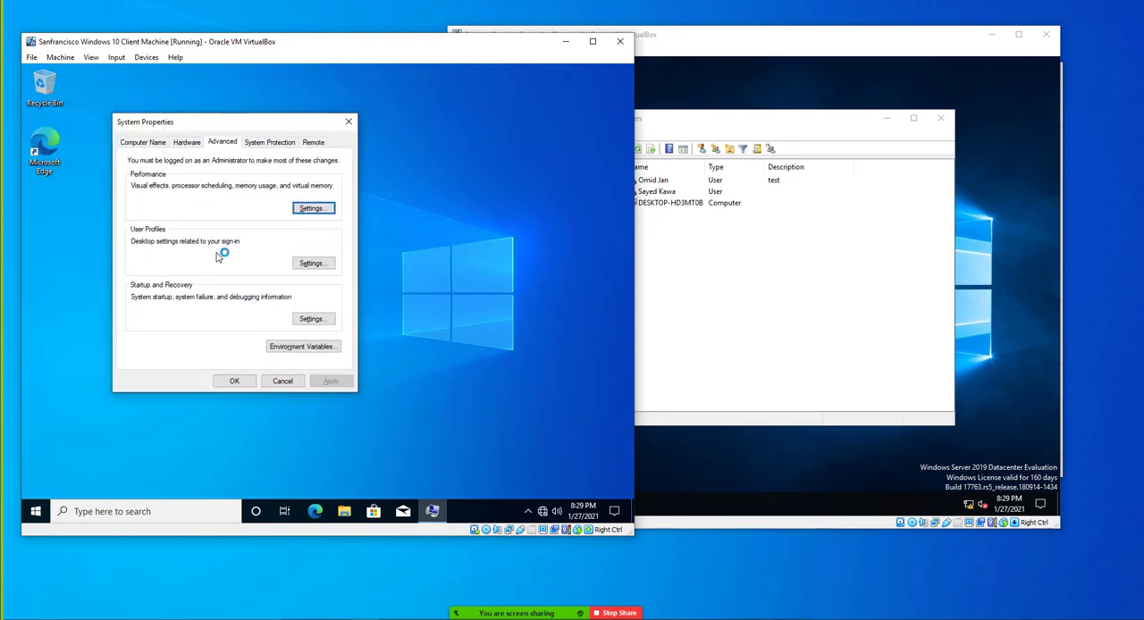
pyautogui.click(314, 146)
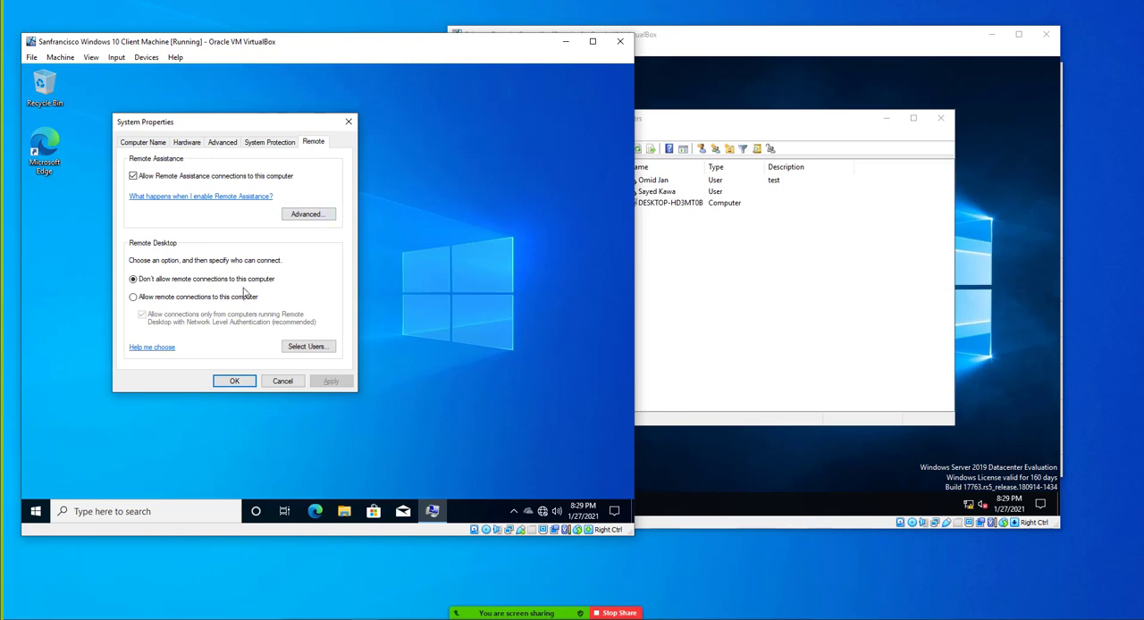
pyautogui.click(133, 298)
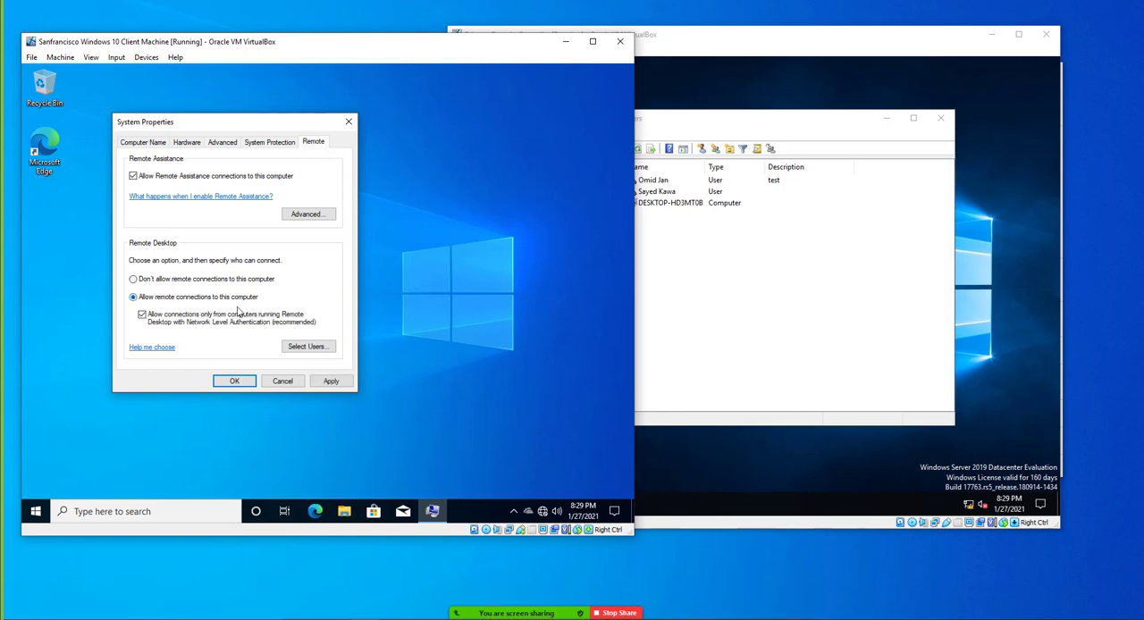
pyautogui.click(331, 382)
# Add the signed-in HR user to the client's Remote Desktop Users by logon name and confirm the System Properties
pyautogui.click(305, 349)
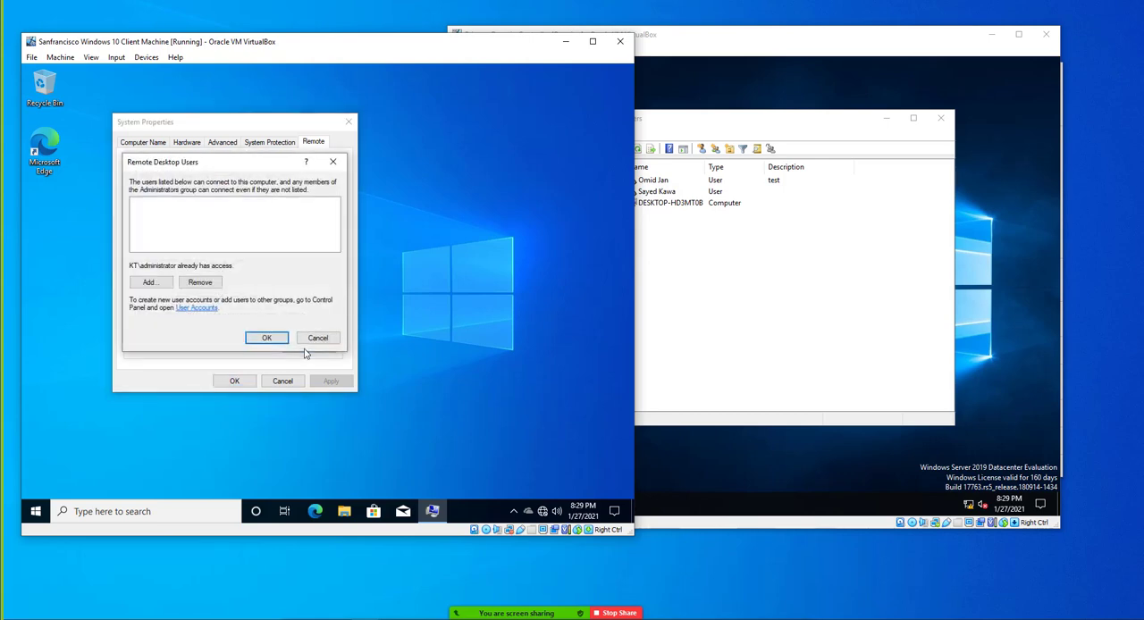
pyautogui.click(150, 282)
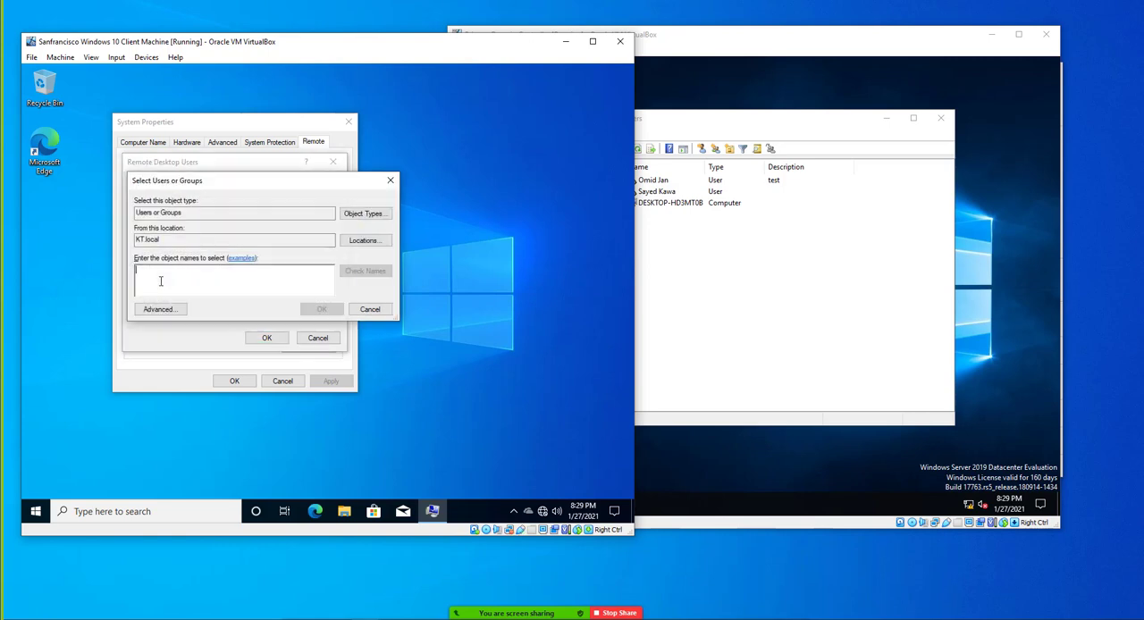
pyautogui.press('Return')
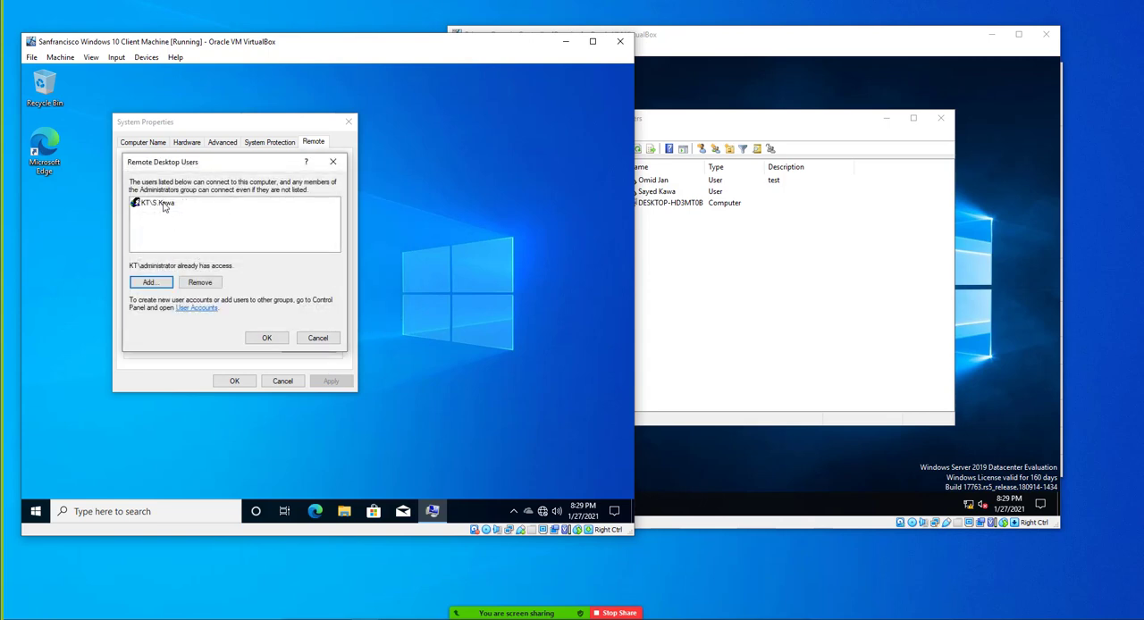
pyautogui.click(268, 339)
pyautogui.click(238, 382)
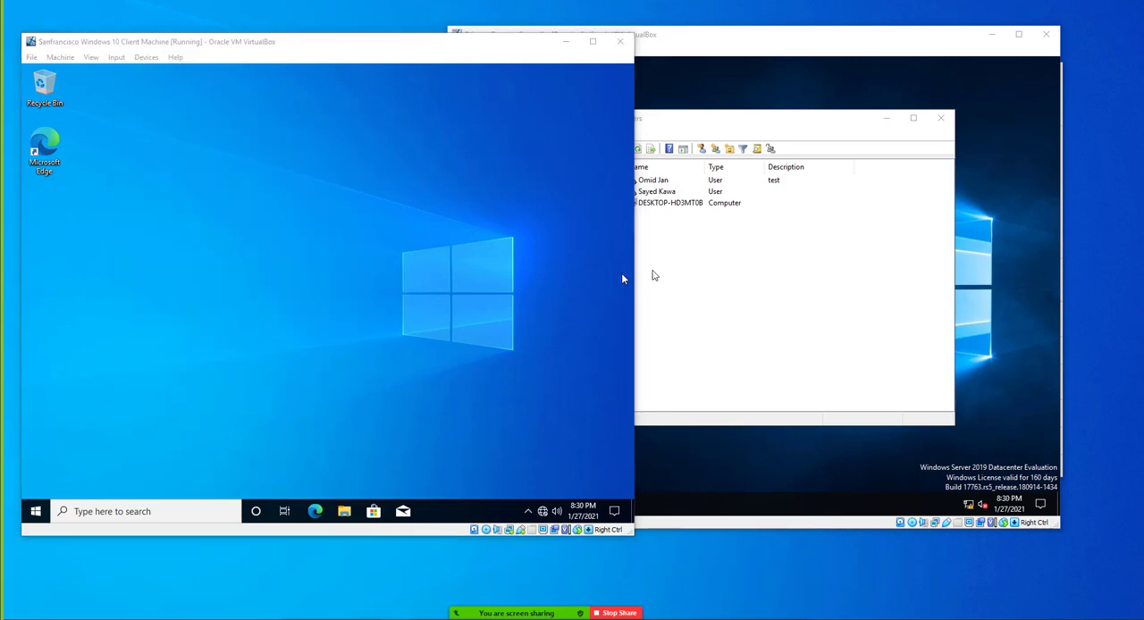
# On the domain controller, search for "REMOTE" and open Remote Desktop Connection
pyautogui.click(708, 434)
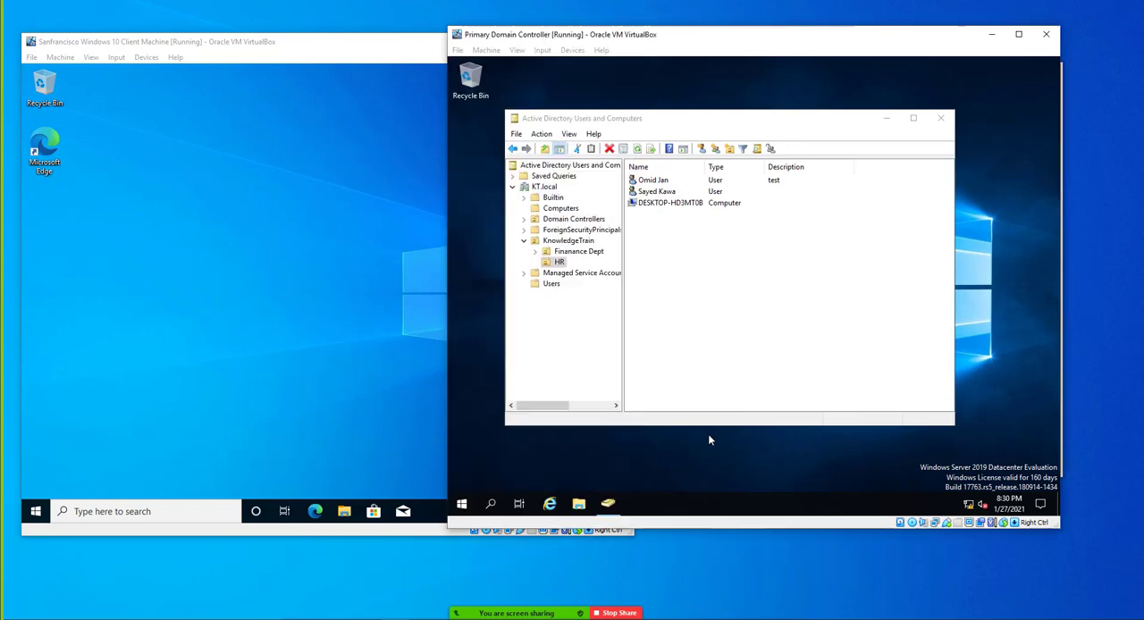
pyautogui.click(462, 504)
pyautogui.write('RE')
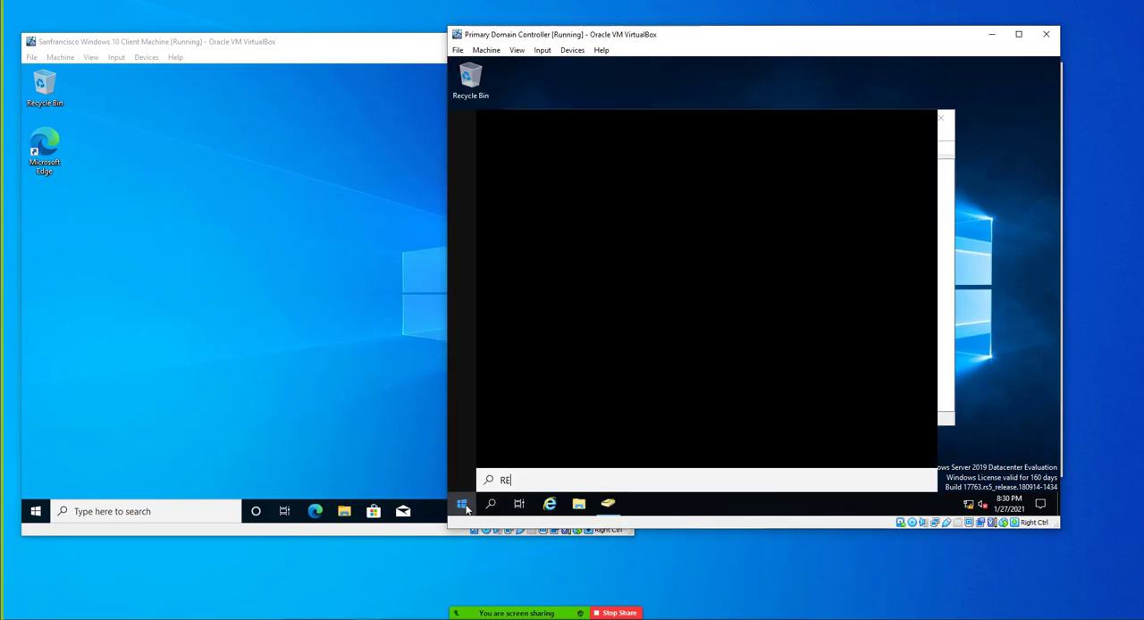
pyautogui.write('MOTE')
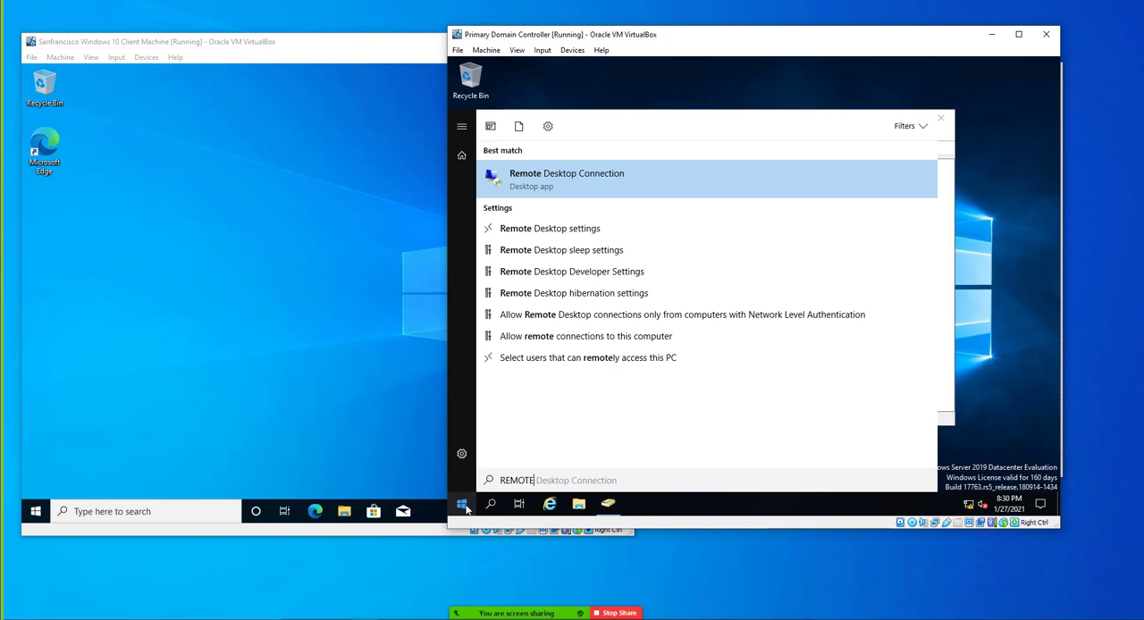
pyautogui.click(579, 182)
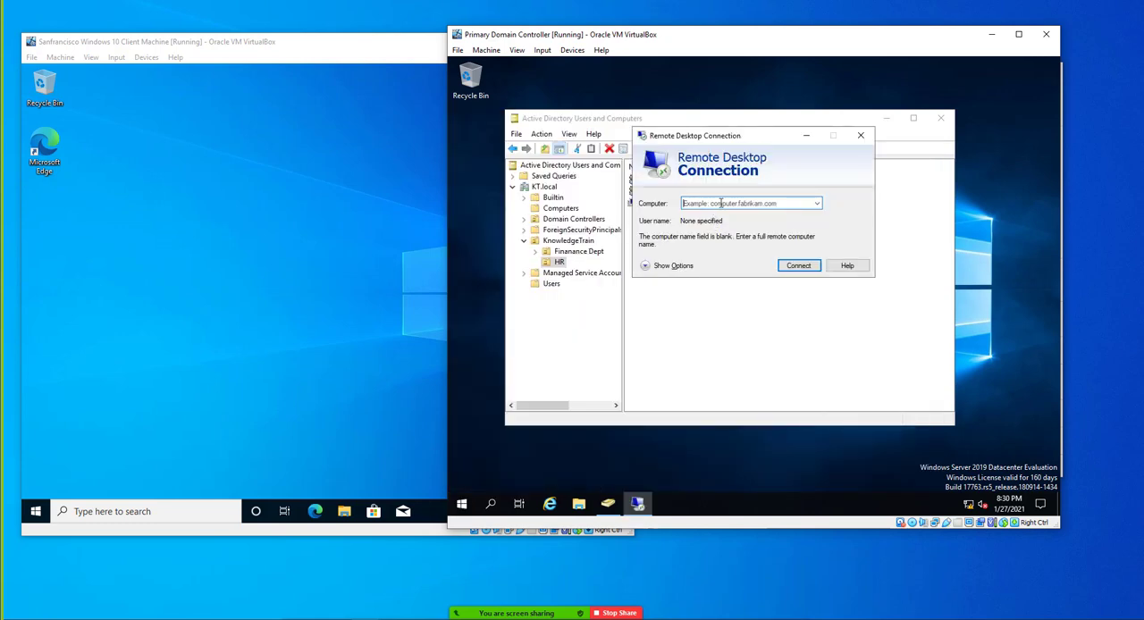
# On the Windows 10 client, open Command Prompt and run ipconfig to look up its IPv4 address
pyautogui.click(36, 511)
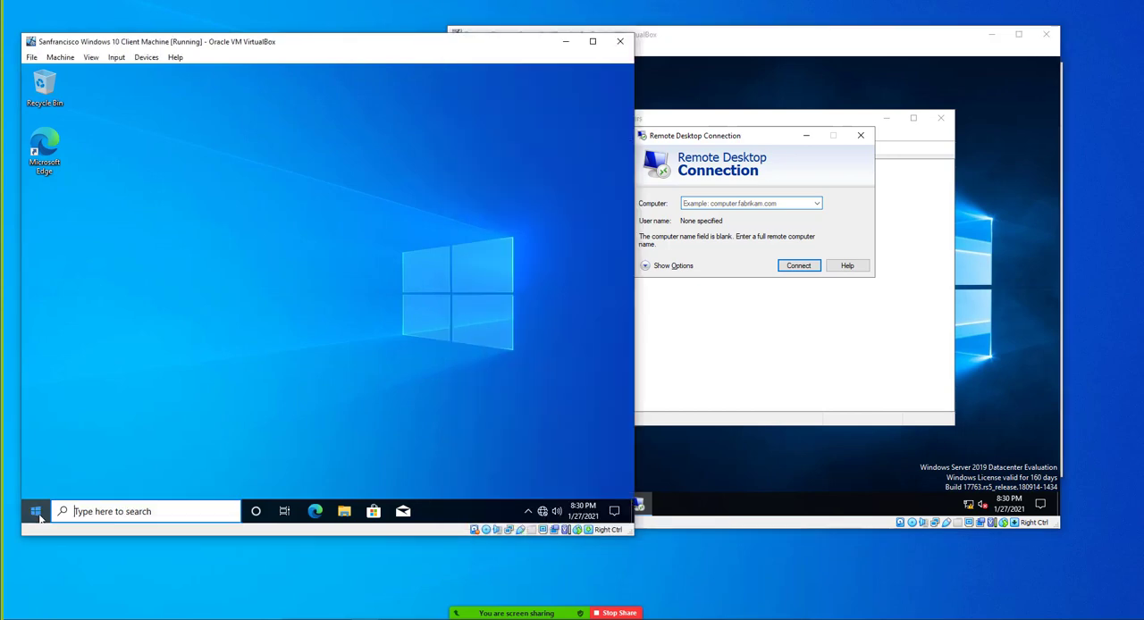
pyautogui.write('cmd')
pyautogui.press('Return')
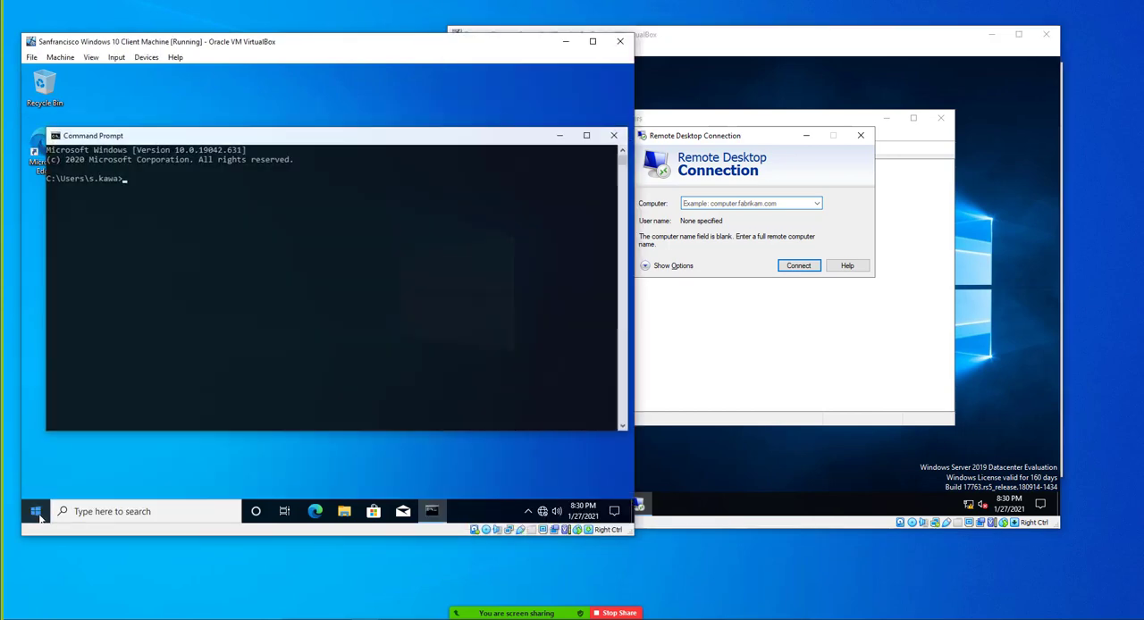
pyautogui.write('ipconfig')
pyautogui.press('Return')
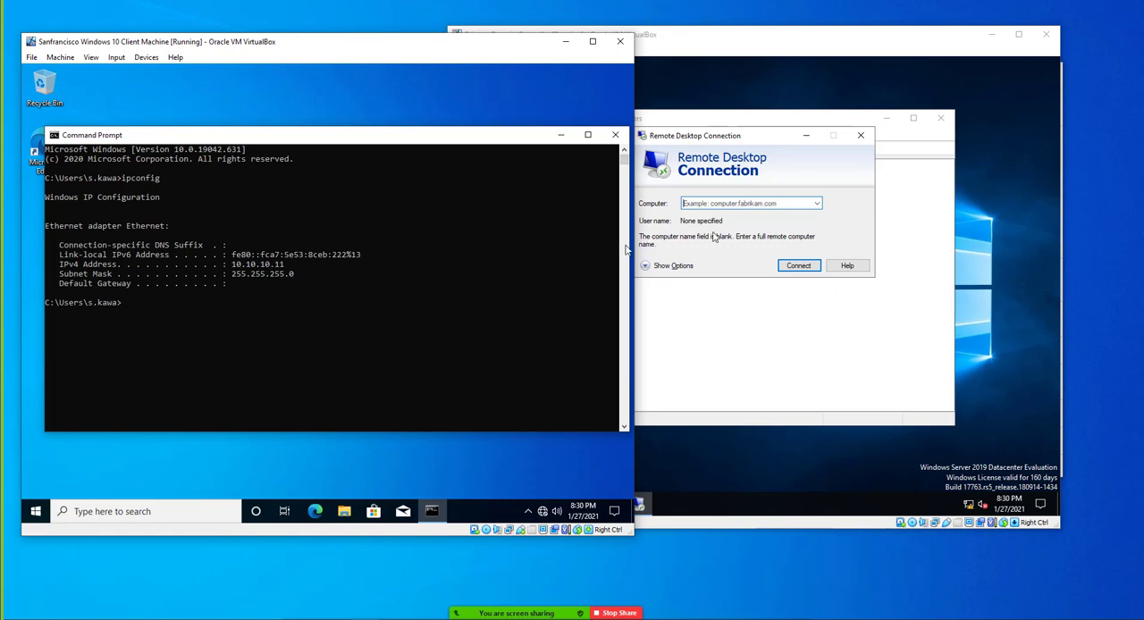
# On the domain controller, start a Remote Desktop connection to computer 10.10.10.11
pyautogui.click(712, 203)
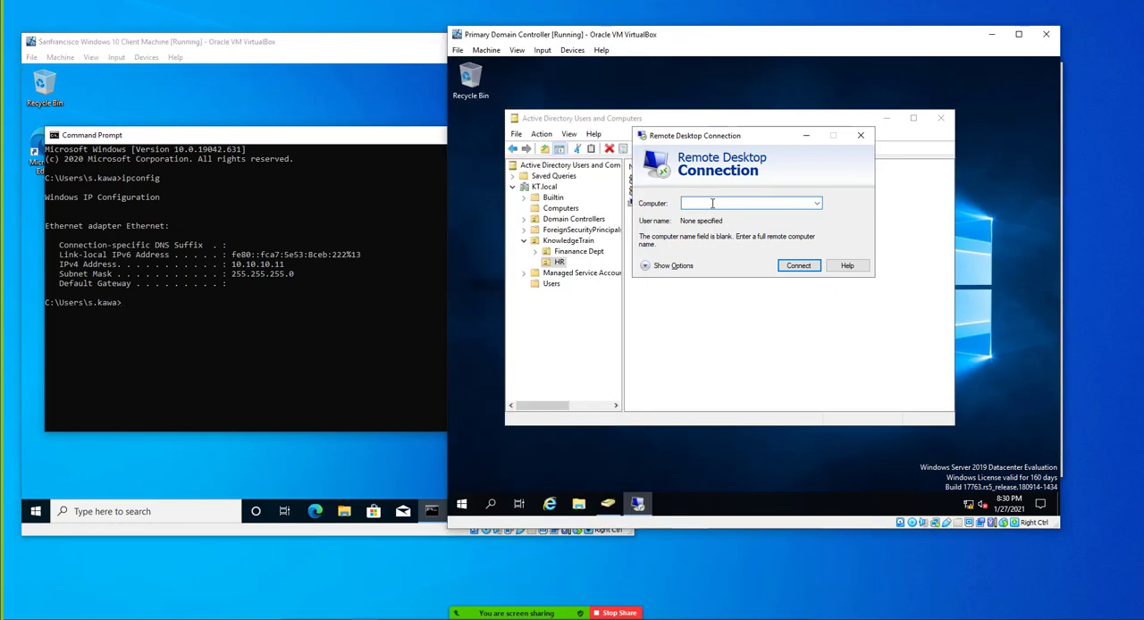
pyautogui.write('10.')
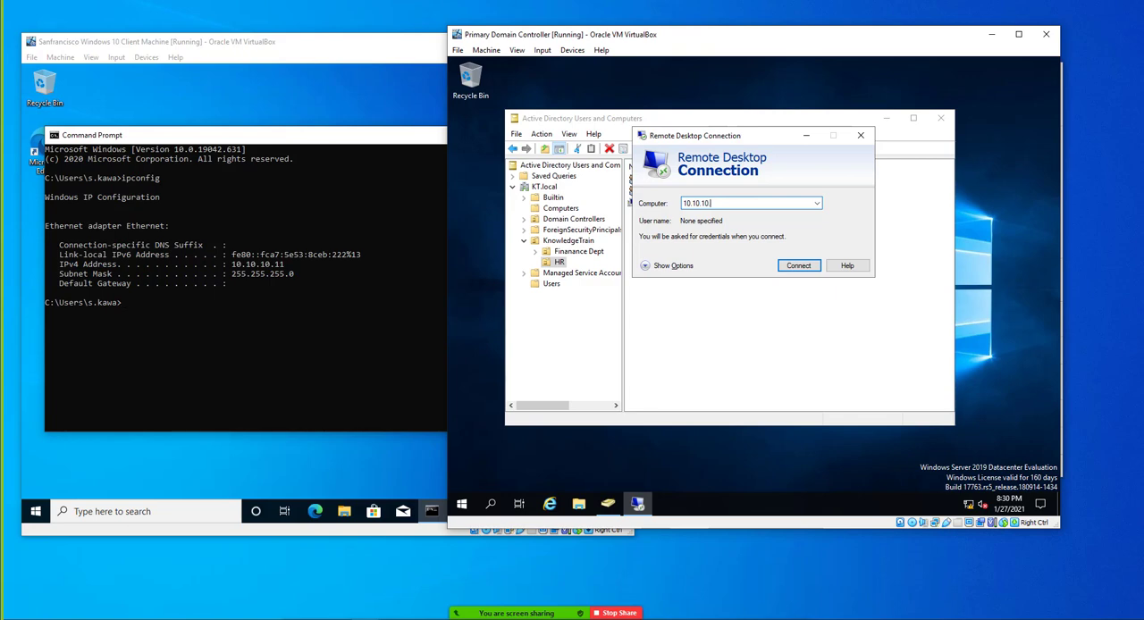
pyautogui.write('10.10.11')
pyautogui.press('Return')
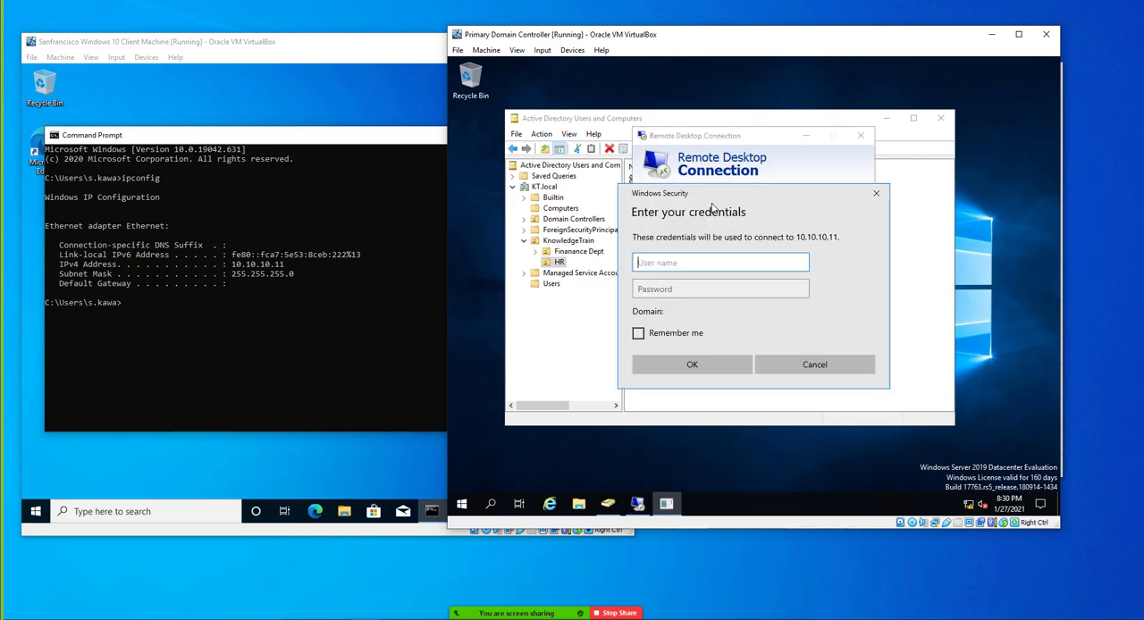
# Try to sign in remotely with the HR user's logon name and account password, and dismiss any resulting message
pyautogui.click(677, 260)
pyautogui.write('s')
pyautogui.press('Tab')
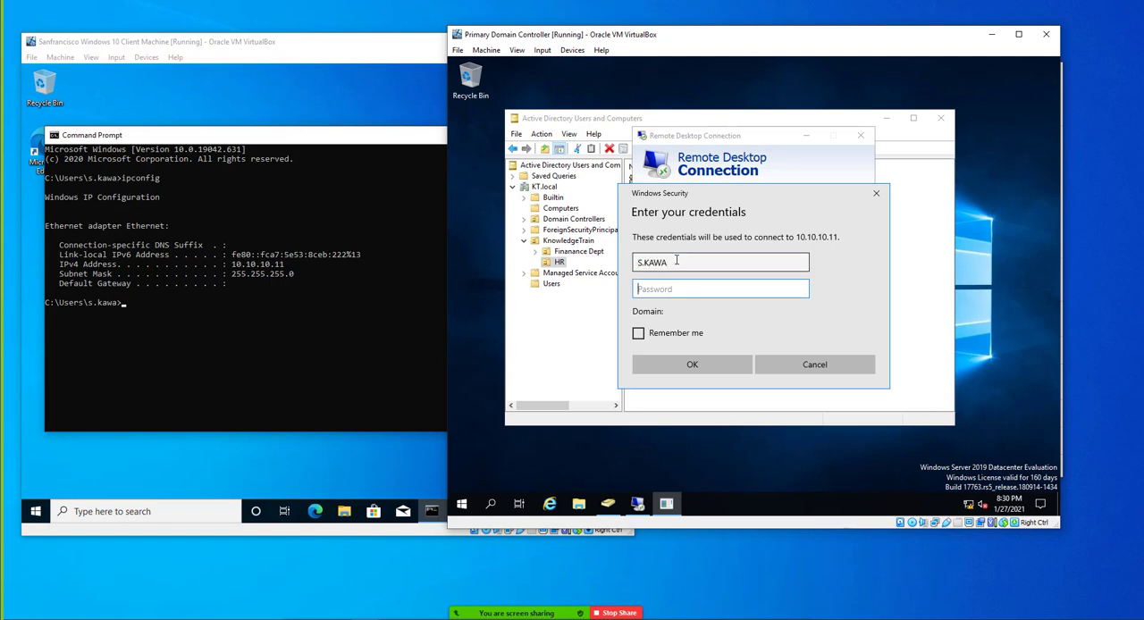
pyautogui.write('•••••••••')
pyautogui.press('Return')
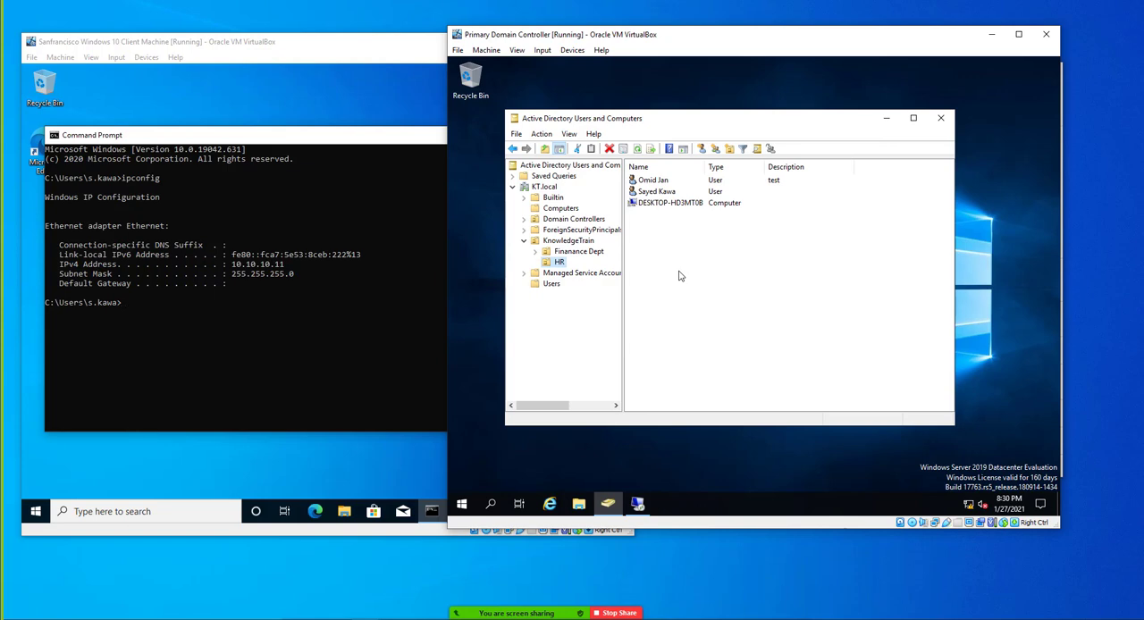
pyautogui.click(637, 504)
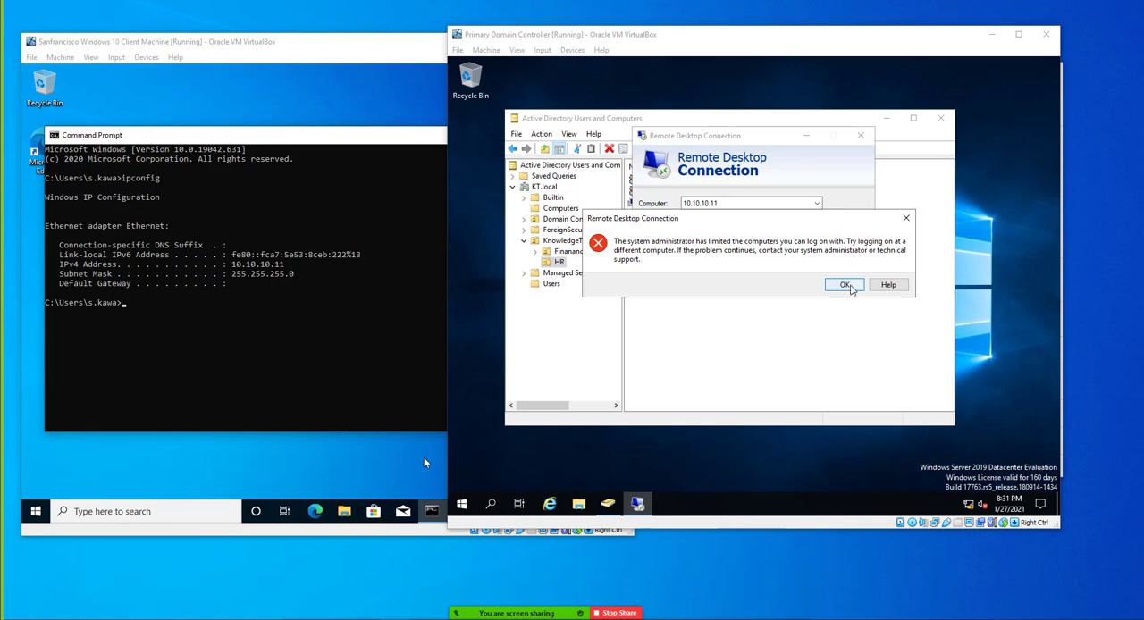
pyautogui.click(851, 289)
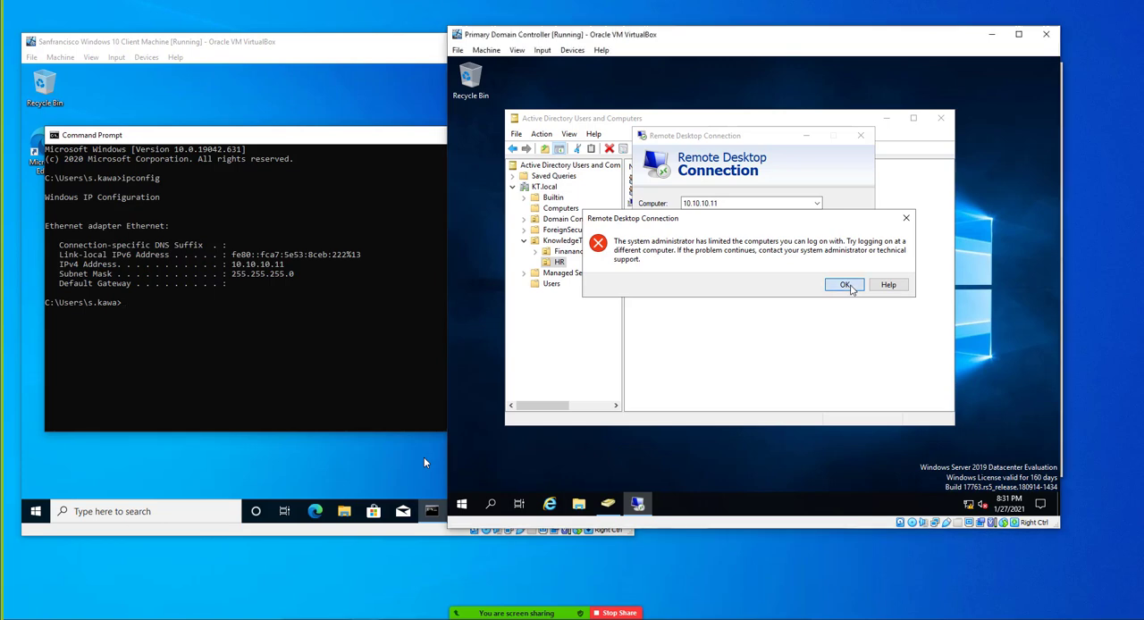
pyautogui.click(845, 286)
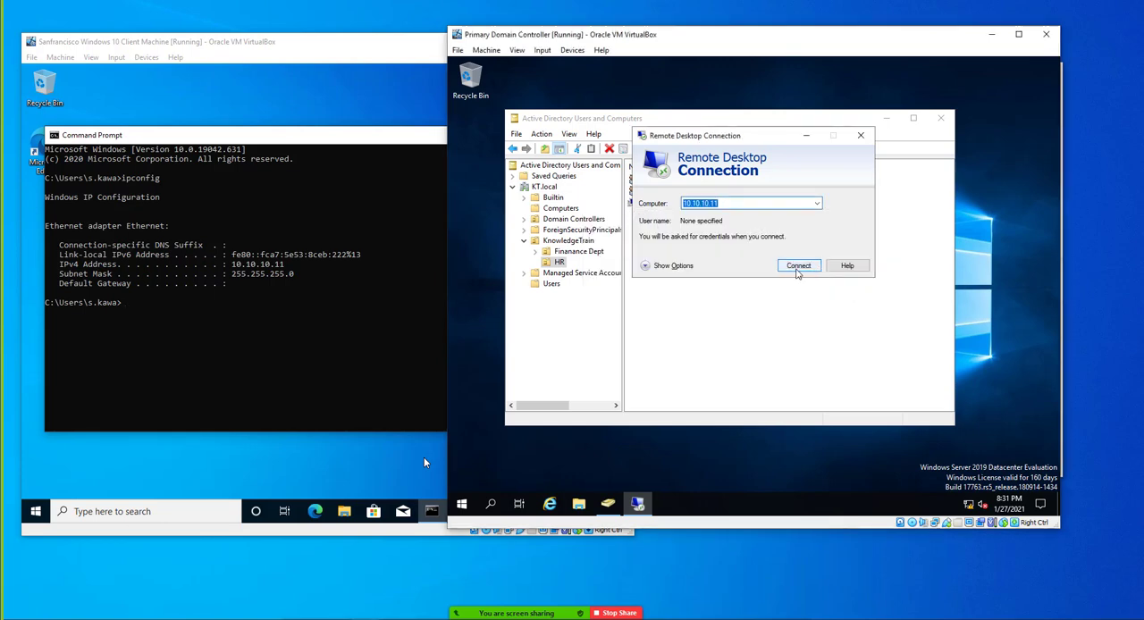
# Reconnect to 10.10.10.11 as kt\administrator with the account password, accepting its certificate and turning off further certificate prompts for this computer
pyautogui.click(797, 265)
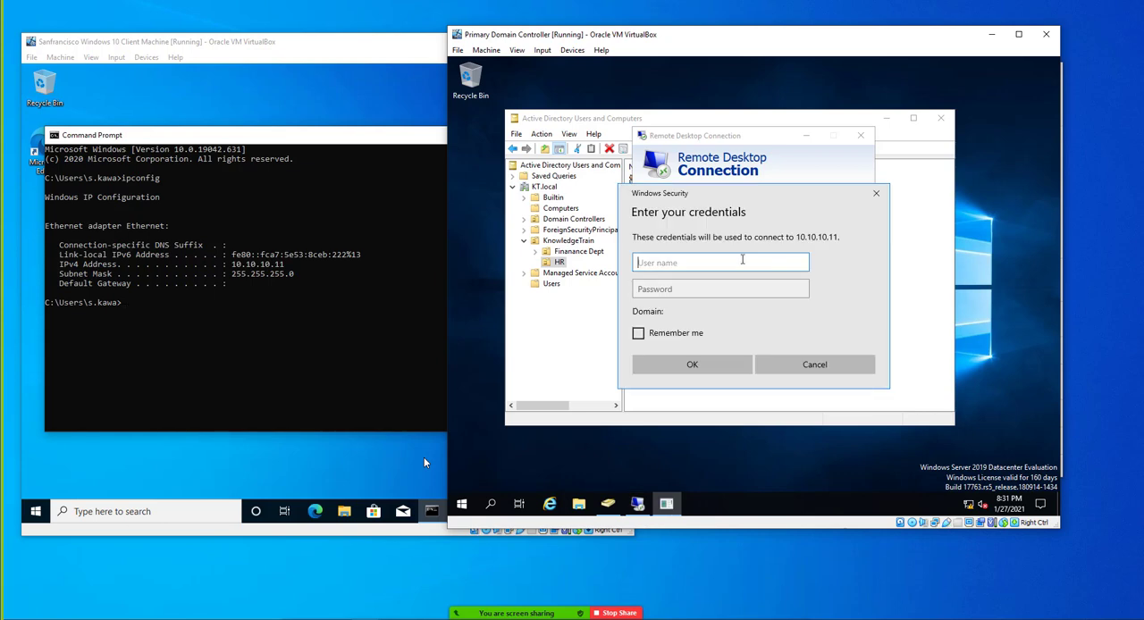
pyautogui.write('kt\\administrator')
pyautogui.press('Tab')
pyautogui.write('•••••••')
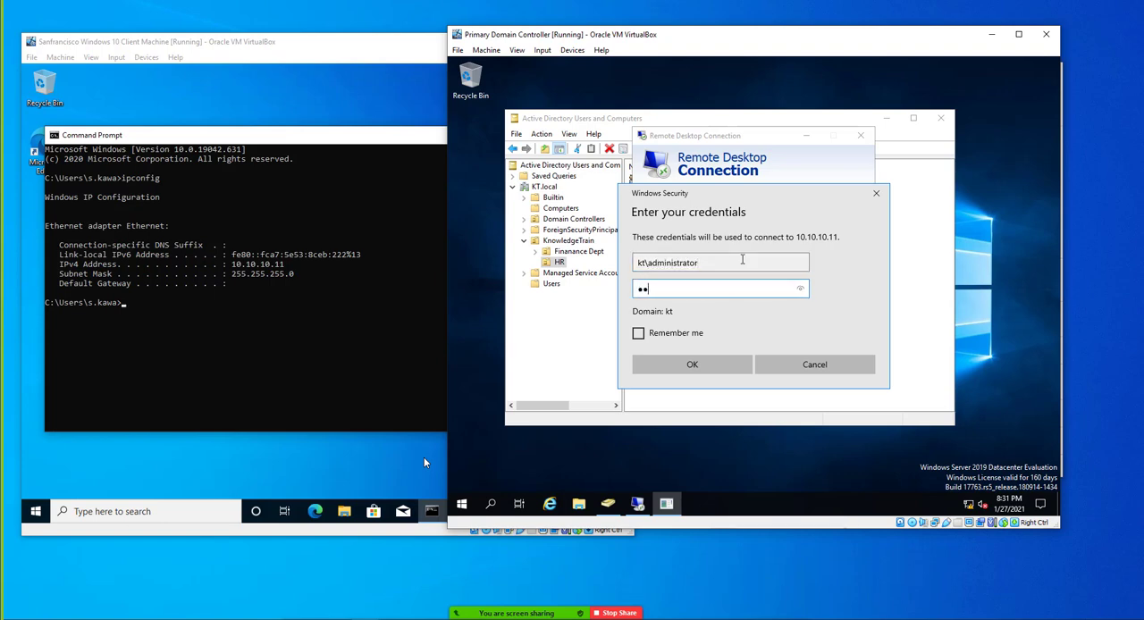
pyautogui.press('Return')
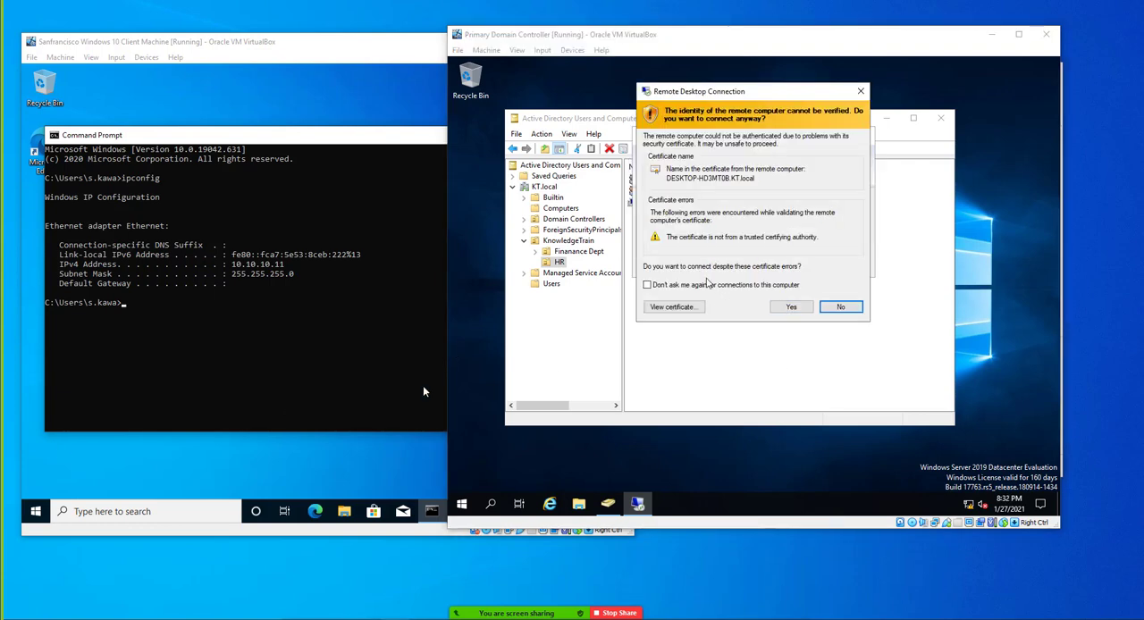
pyautogui.click(705, 285)
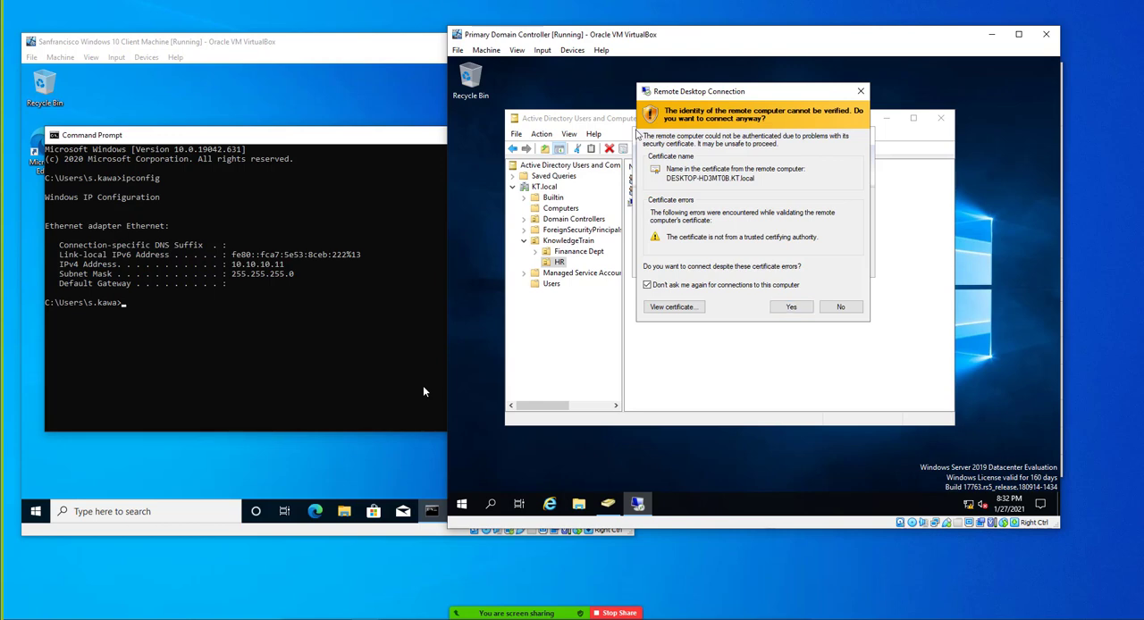
pyautogui.click(791, 309)
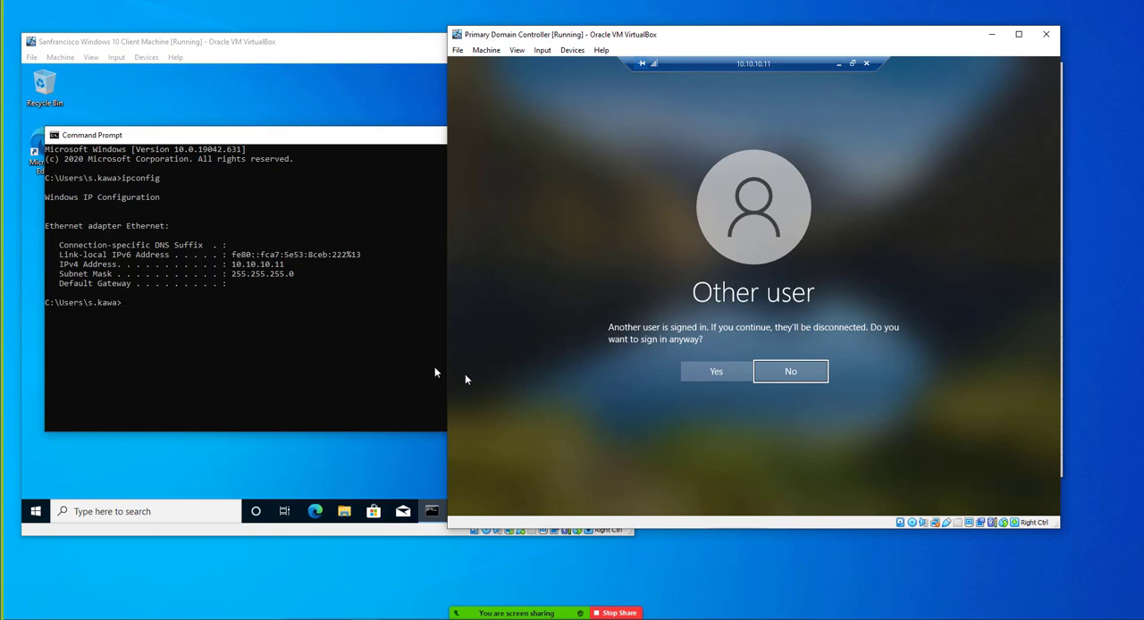
# Continue the remote sign-in despite the other signed-in user, and allow the administrator's connection on the client
pyautogui.click(702, 376)
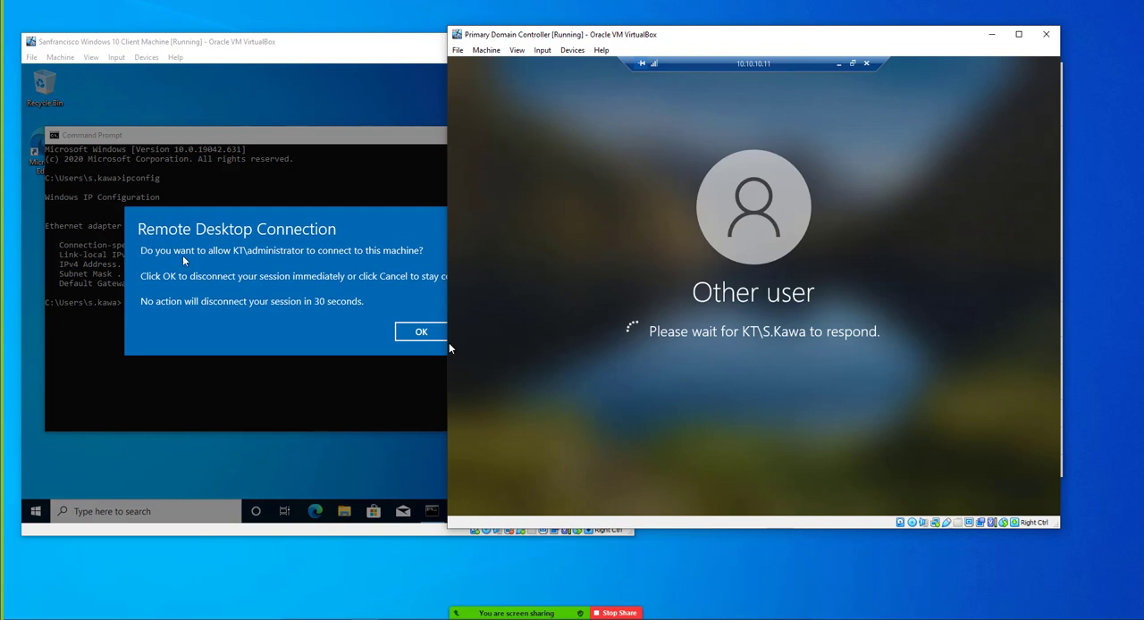
pyautogui.click(444, 342)
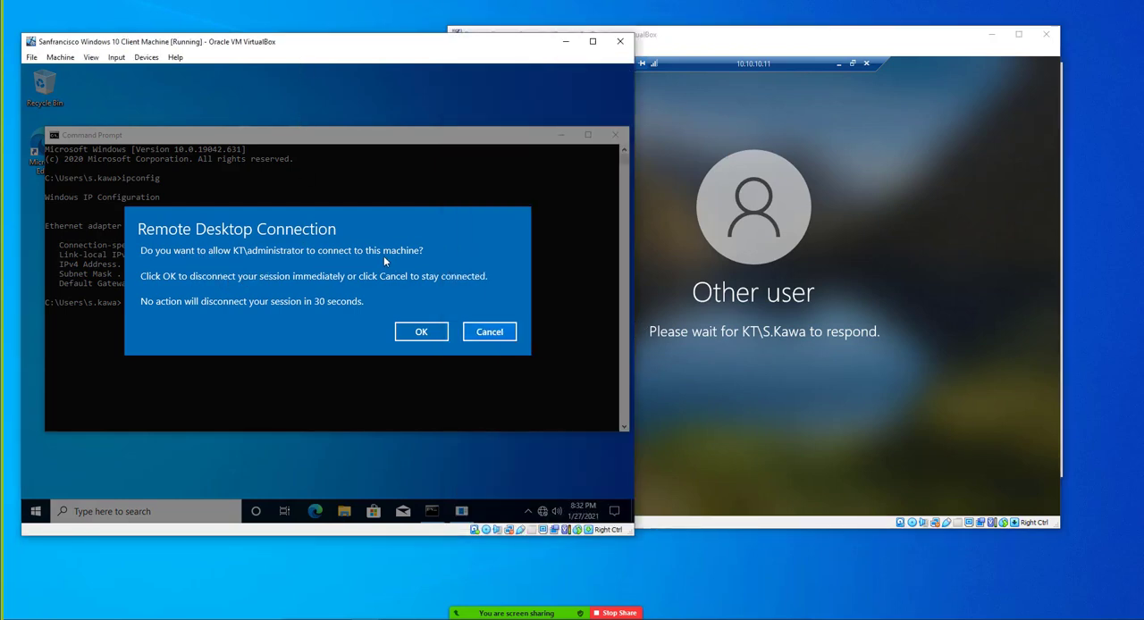
pyautogui.click(420, 331)
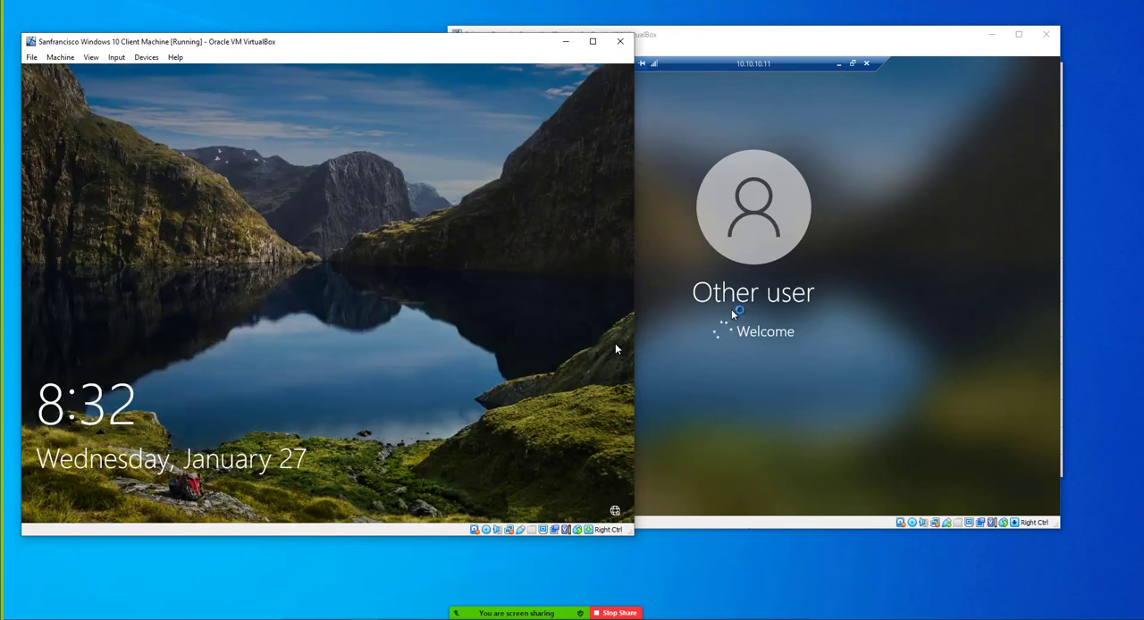
pyautogui.click(745, 315)
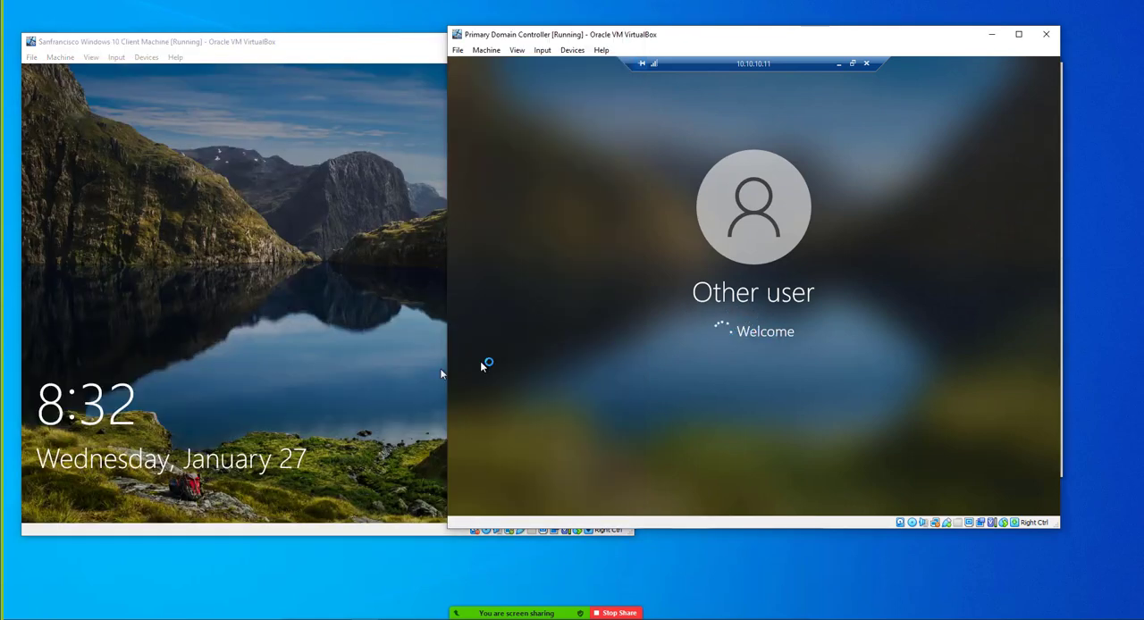
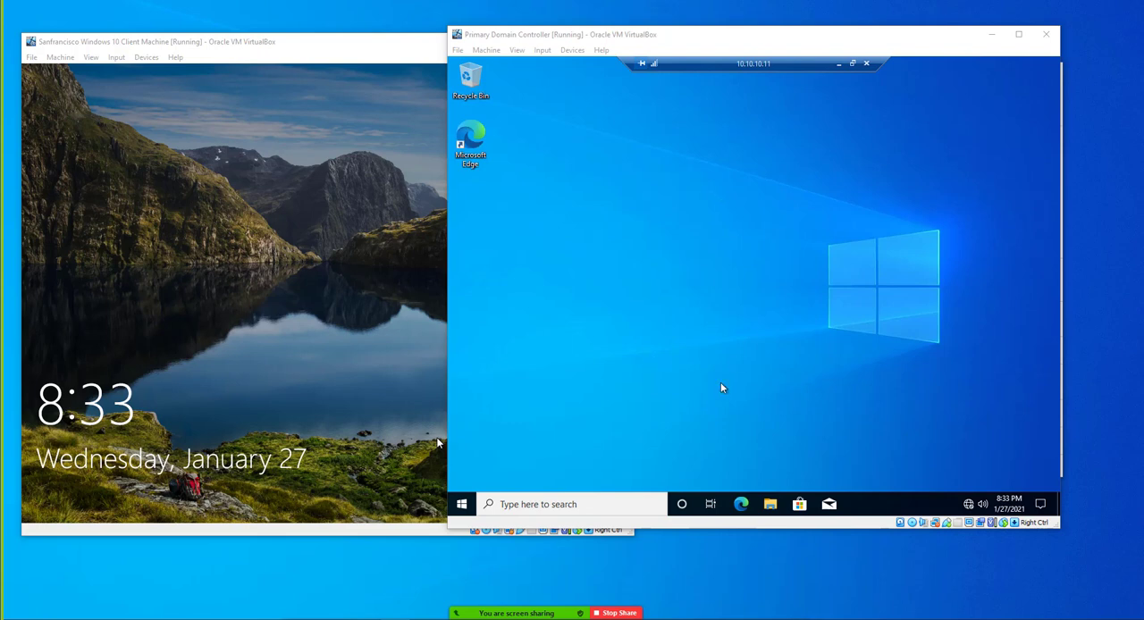
# Open a command prompt in the remote session on 10.10.10.11 and check the computer's name with hostname
pyautogui.click(462, 505)
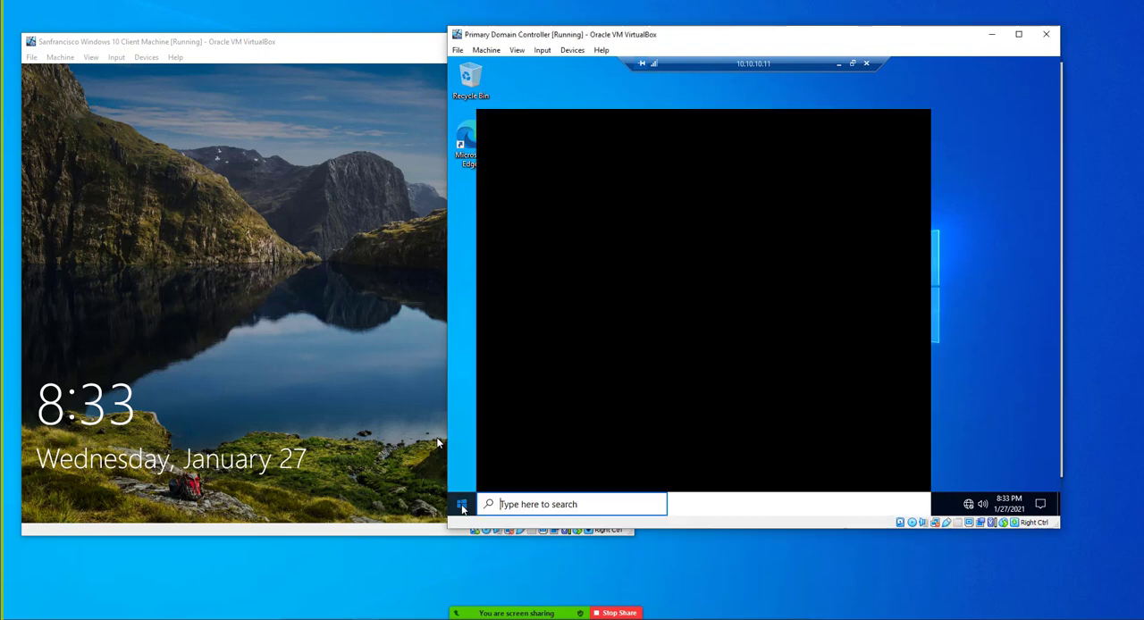
pyautogui.write('cmd')
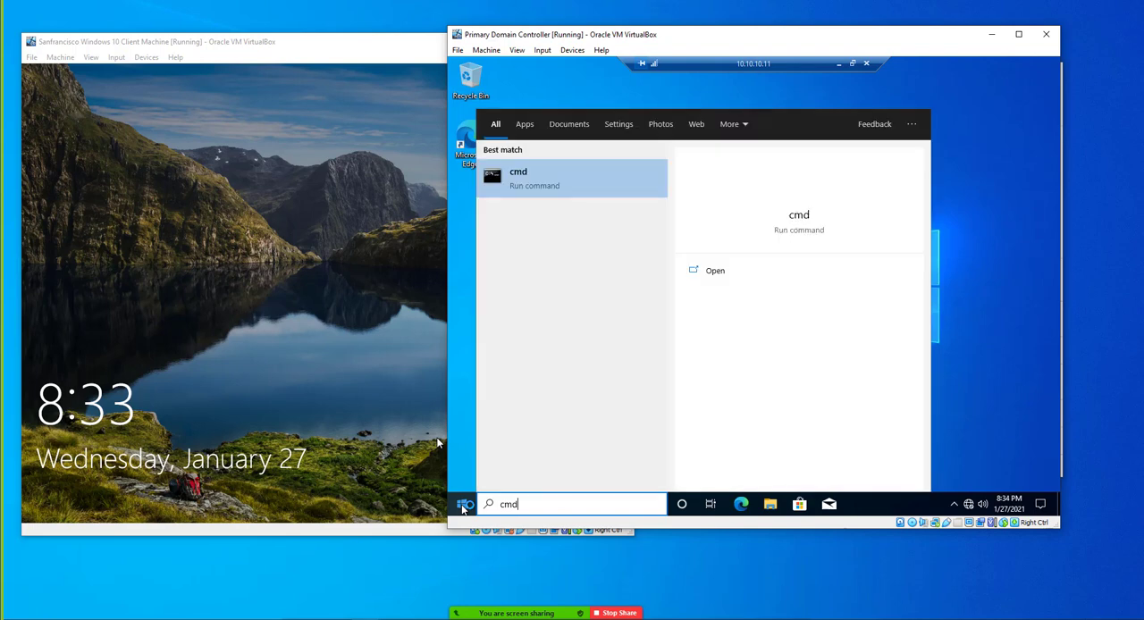
pyautogui.press('Return')
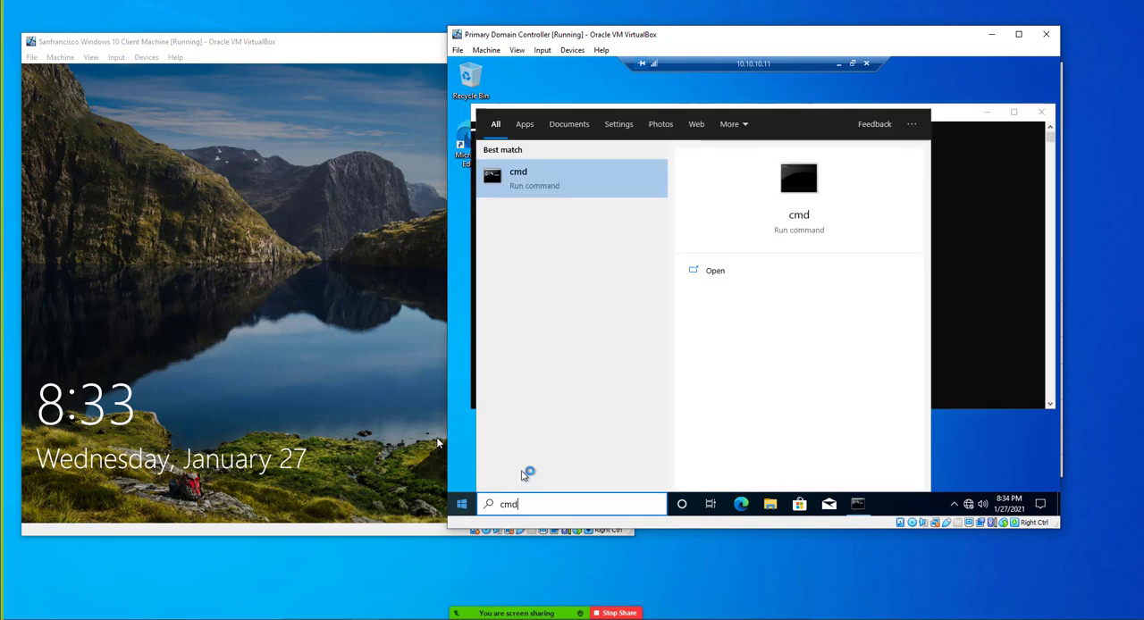
pyautogui.click(535, 188)
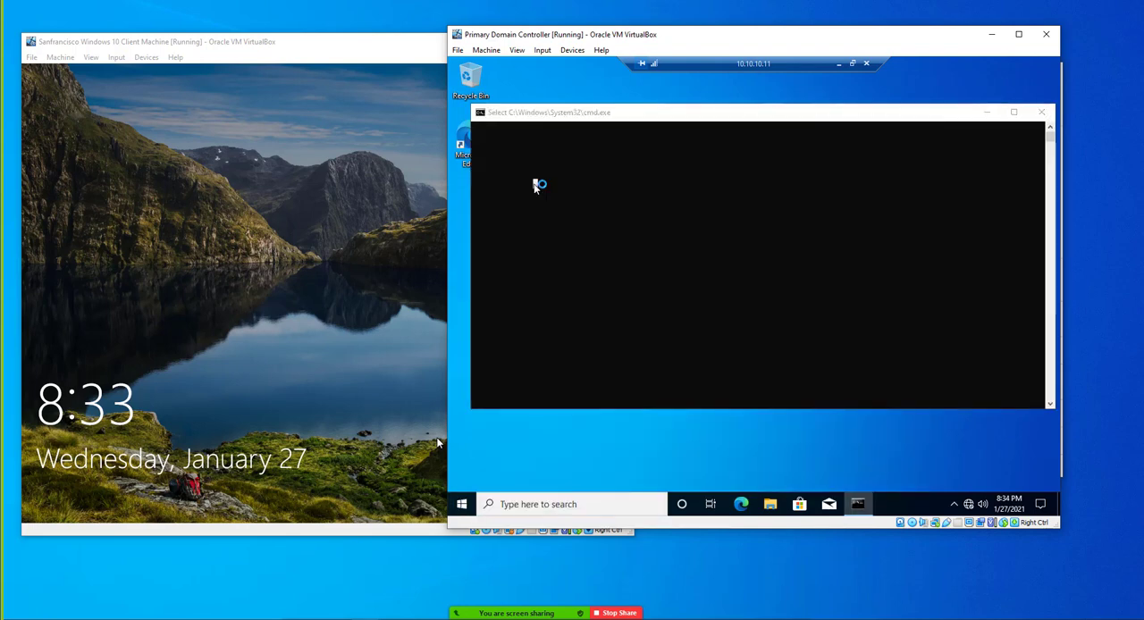
pyautogui.click(618, 182)
pyautogui.write('hostname')
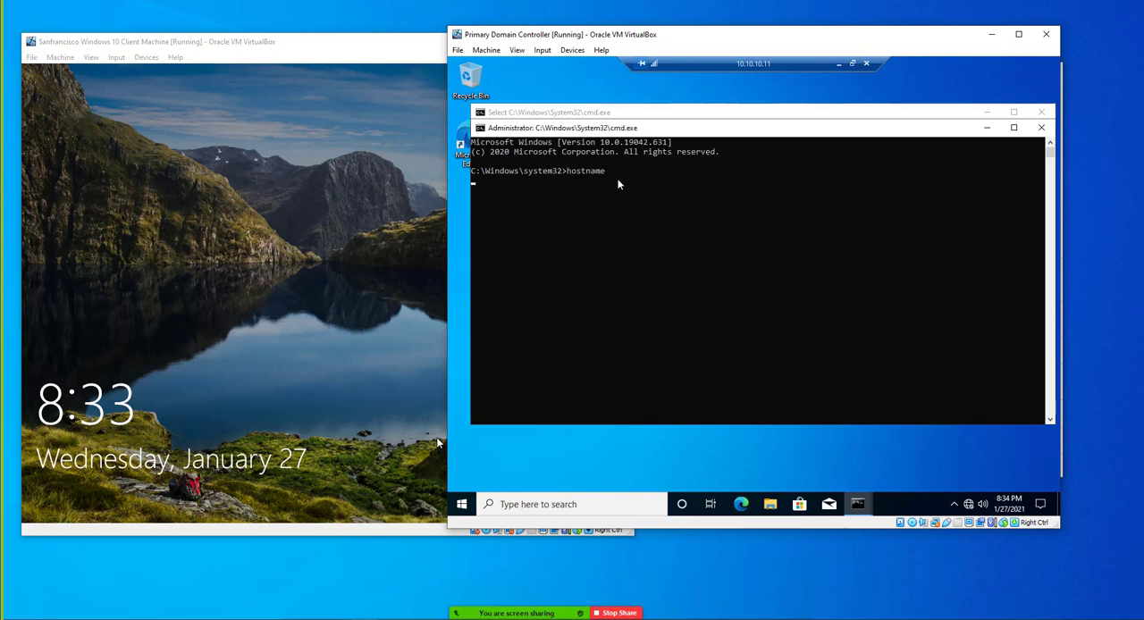
pyautogui.press('Return')
pyautogui.moveTo(474, 181); pyautogui.dragTo(560, 188)
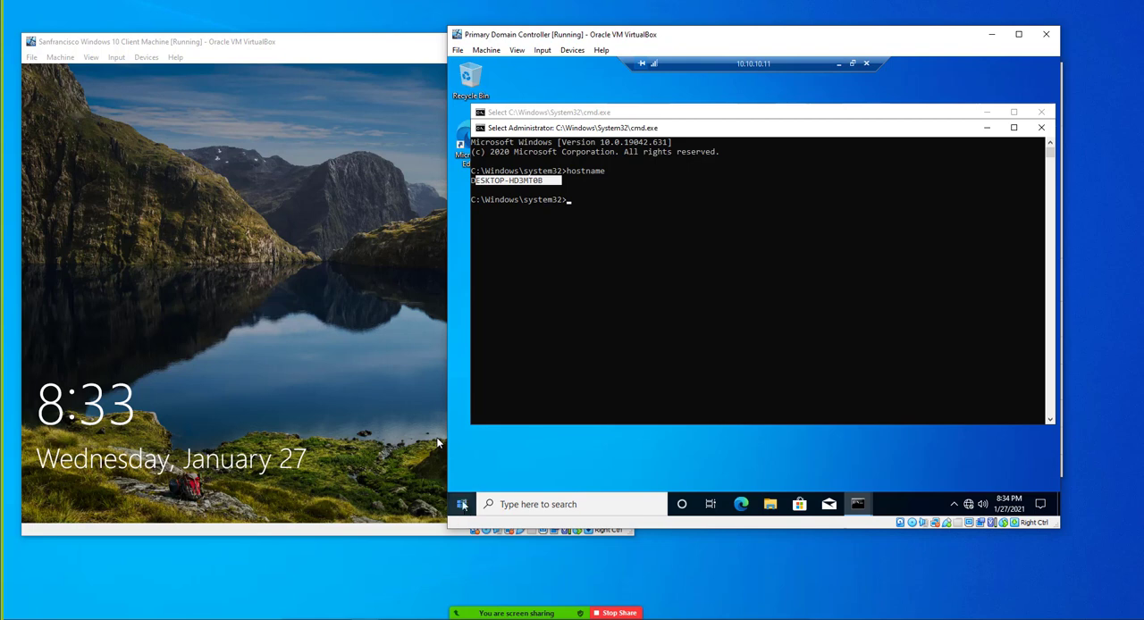
# Sign the administrator account out of the remote session on 10.10.10.11
pyautogui.click(463, 506)
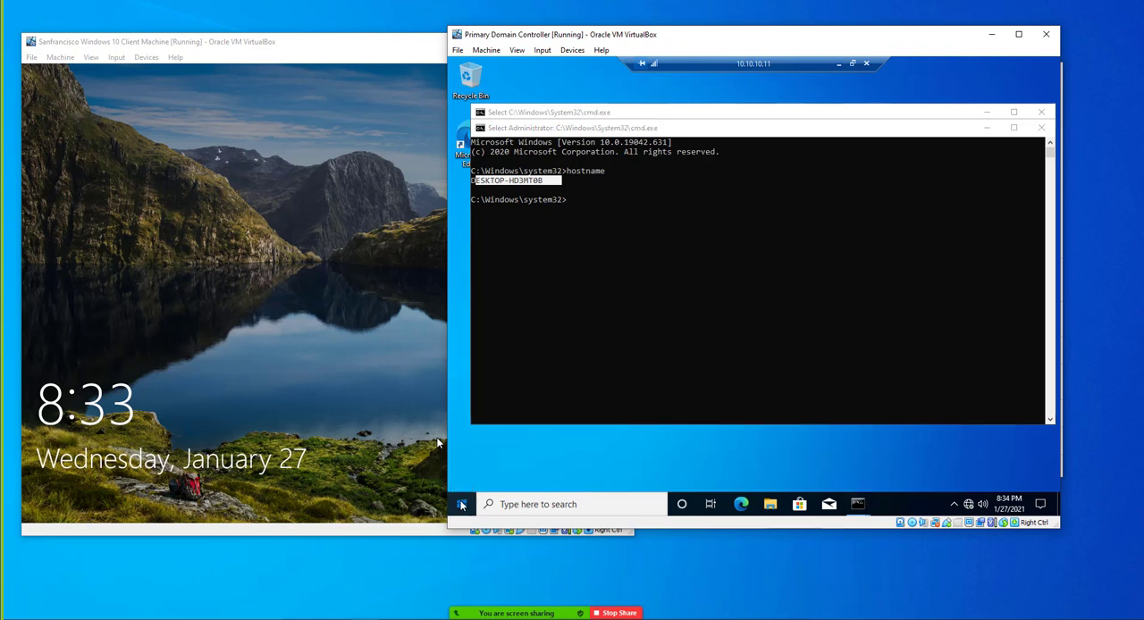
pyautogui.click(461, 505)
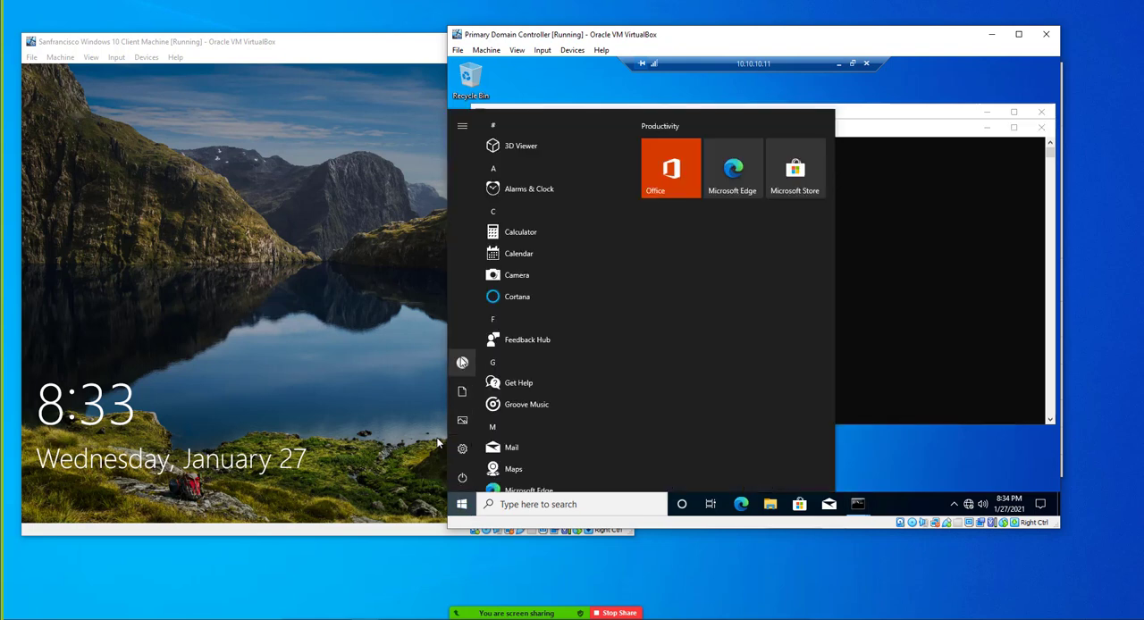
pyautogui.moveTo(462, 362)
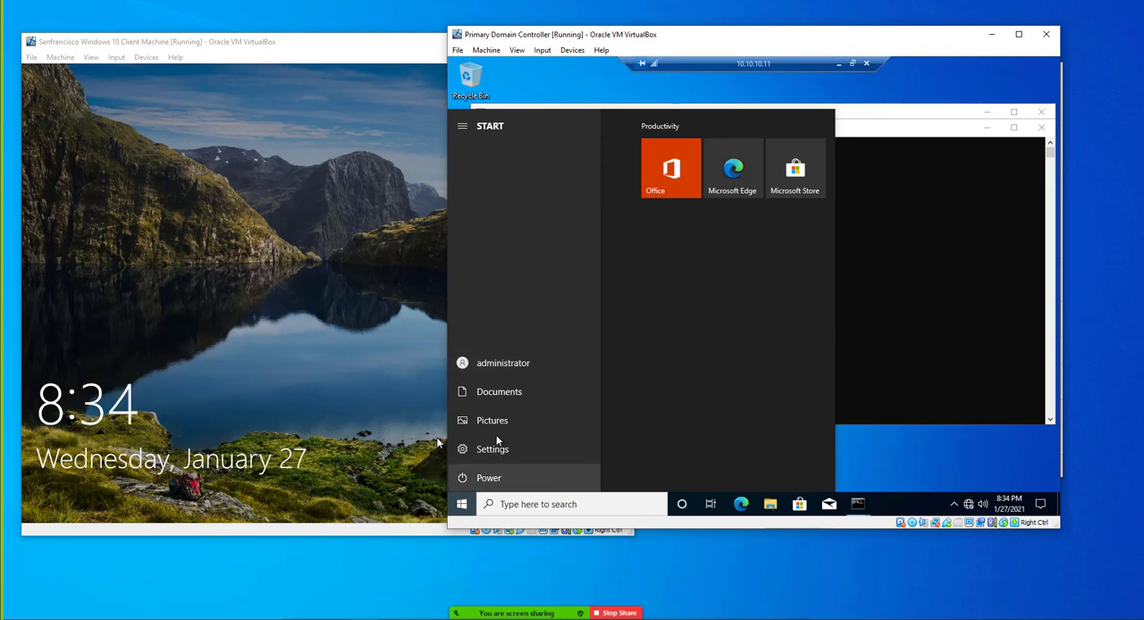
pyautogui.click(488, 370)
pyautogui.click(486, 334)
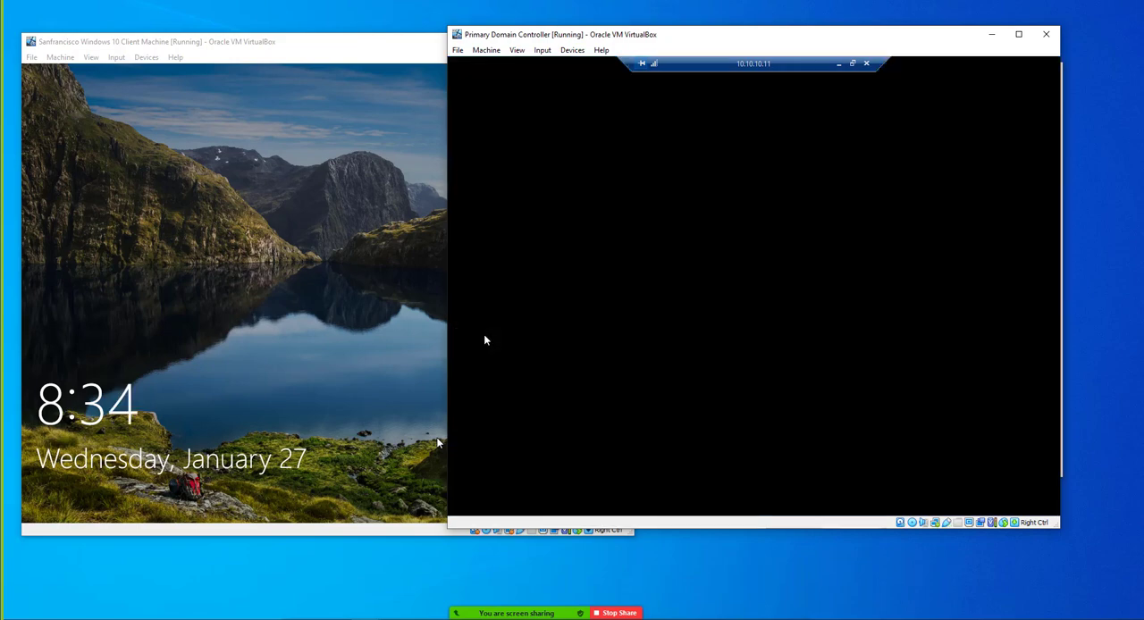
# Switch to the Windows 10 client machine and sign in as KT\administrator with the account password
pyautogui.click(301, 385)
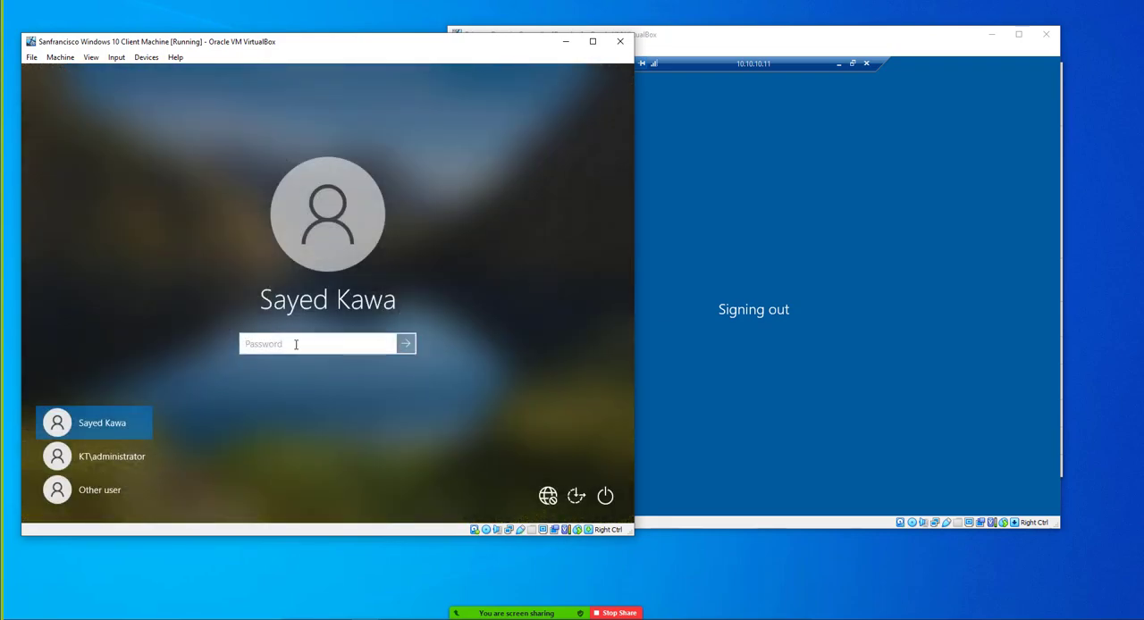
pyautogui.click(145, 456)
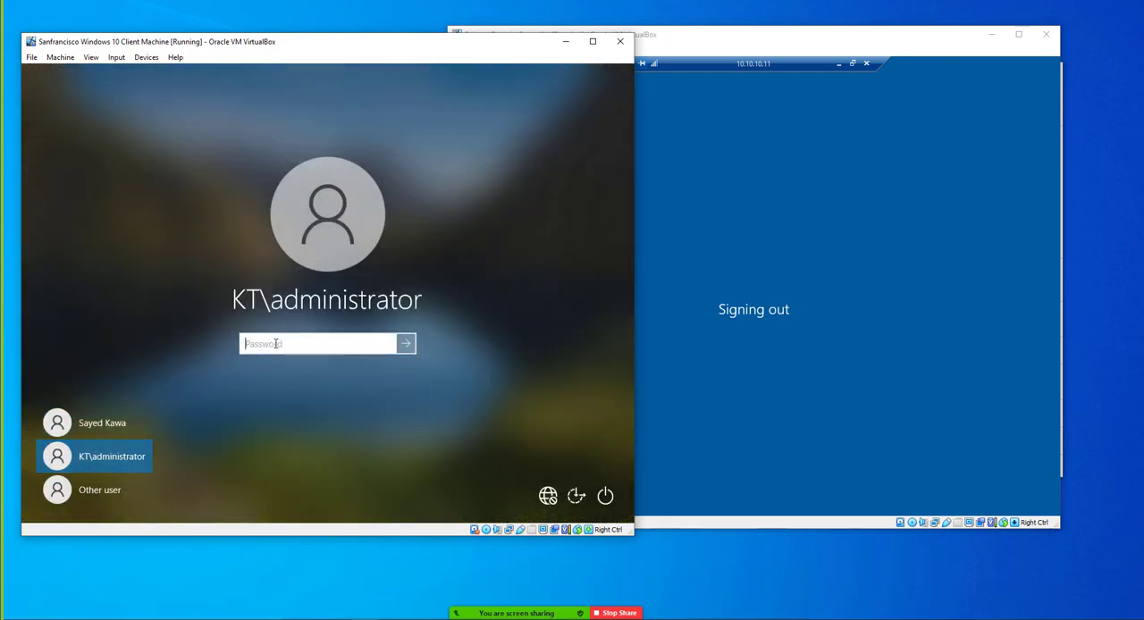
pyautogui.write('**********')
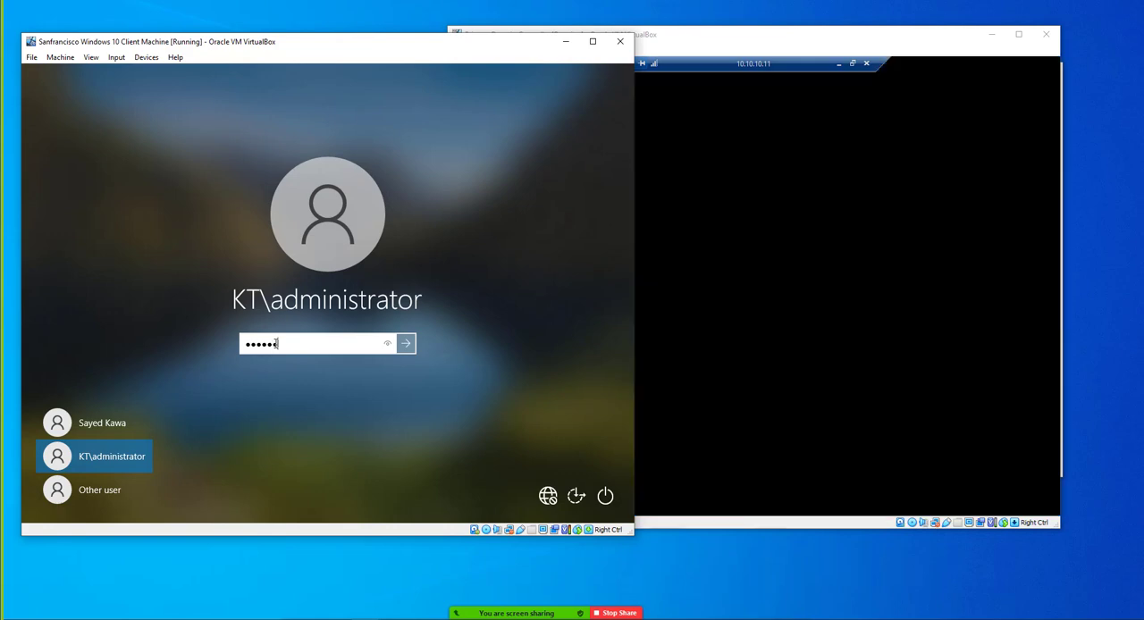
pyautogui.press('Return')
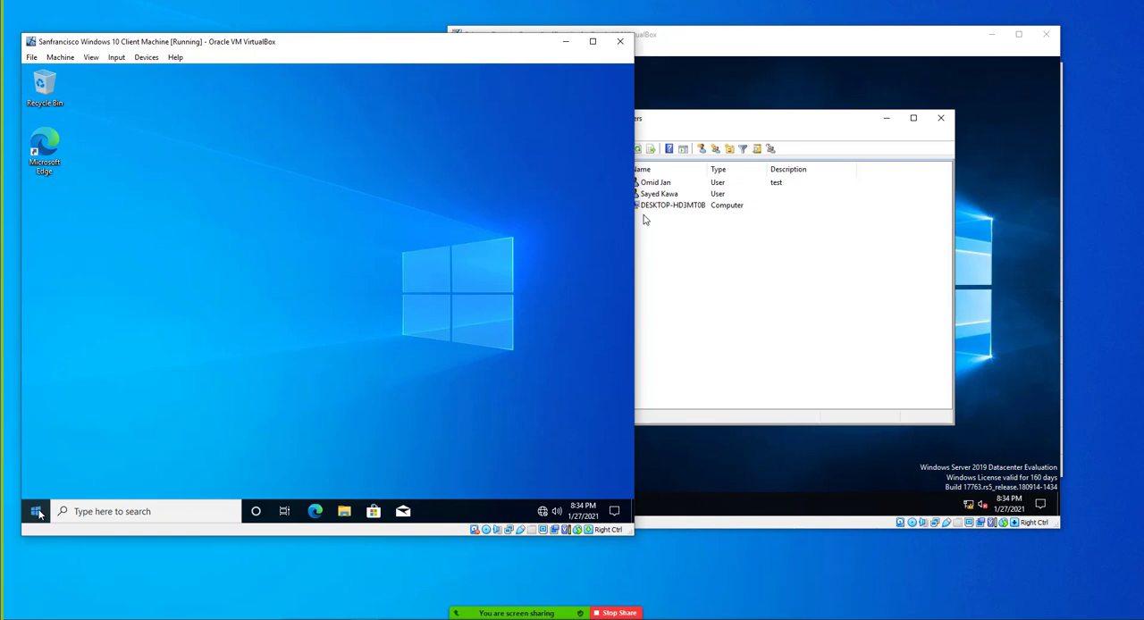
# Open Computer Management on the client and display the groups under Local Users and Groups
pyautogui.click(36, 512)
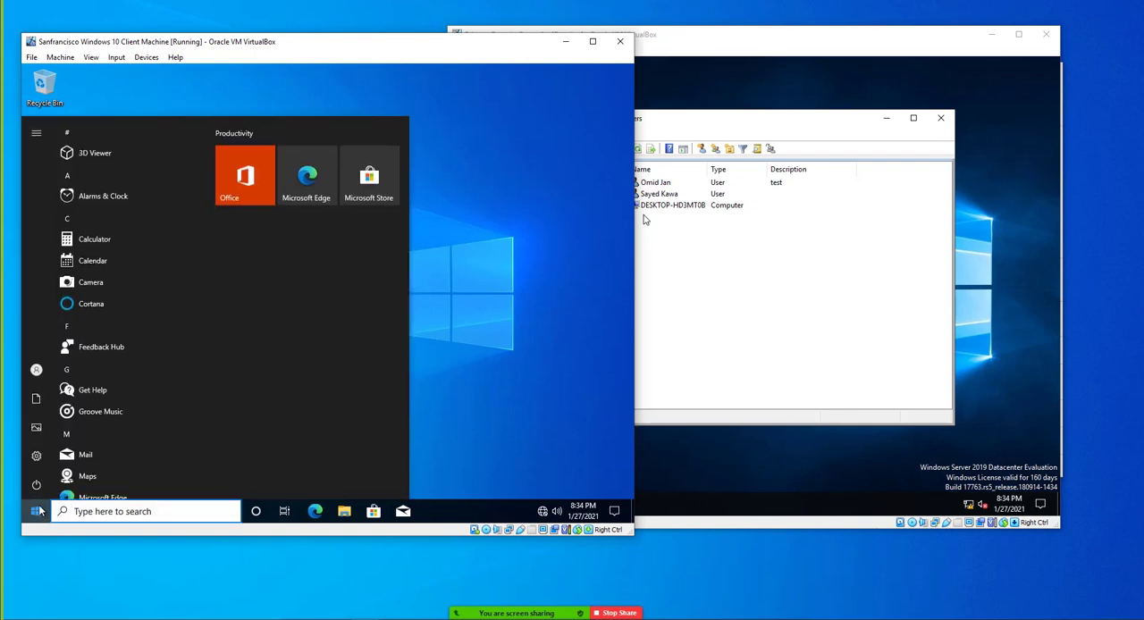
pyautogui.write('co')
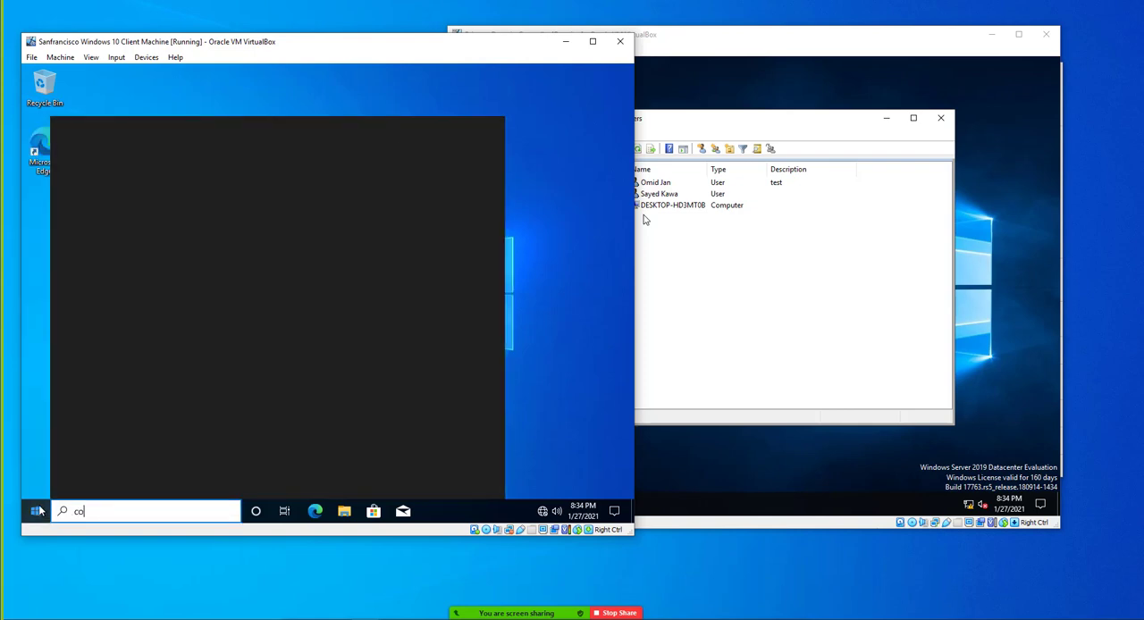
pyautogui.write('mput')
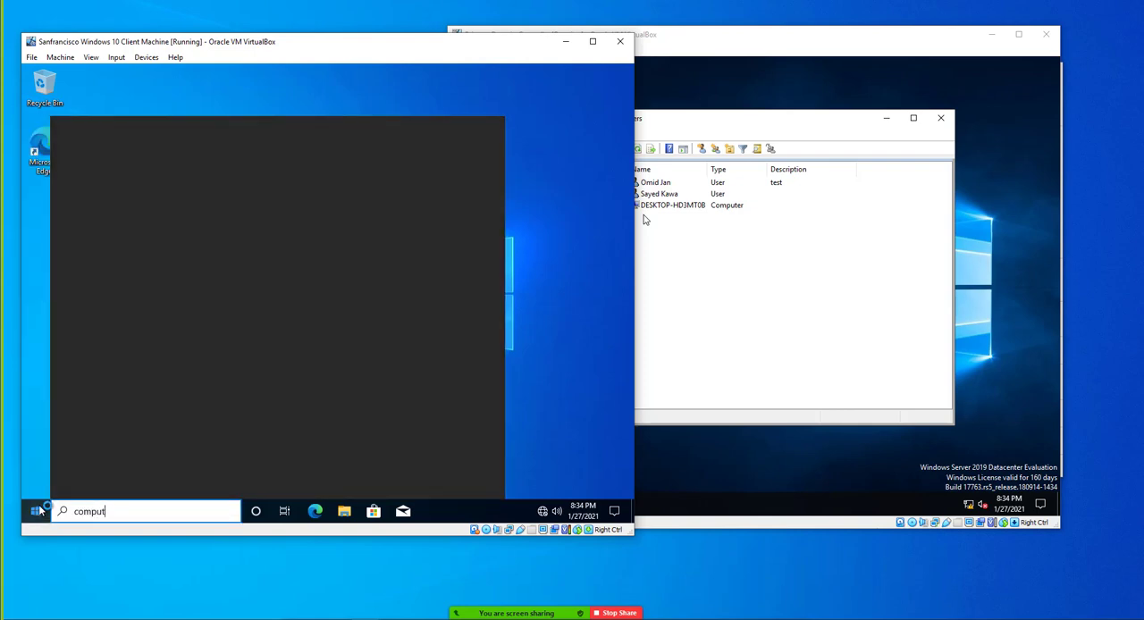
pyautogui.write('er')
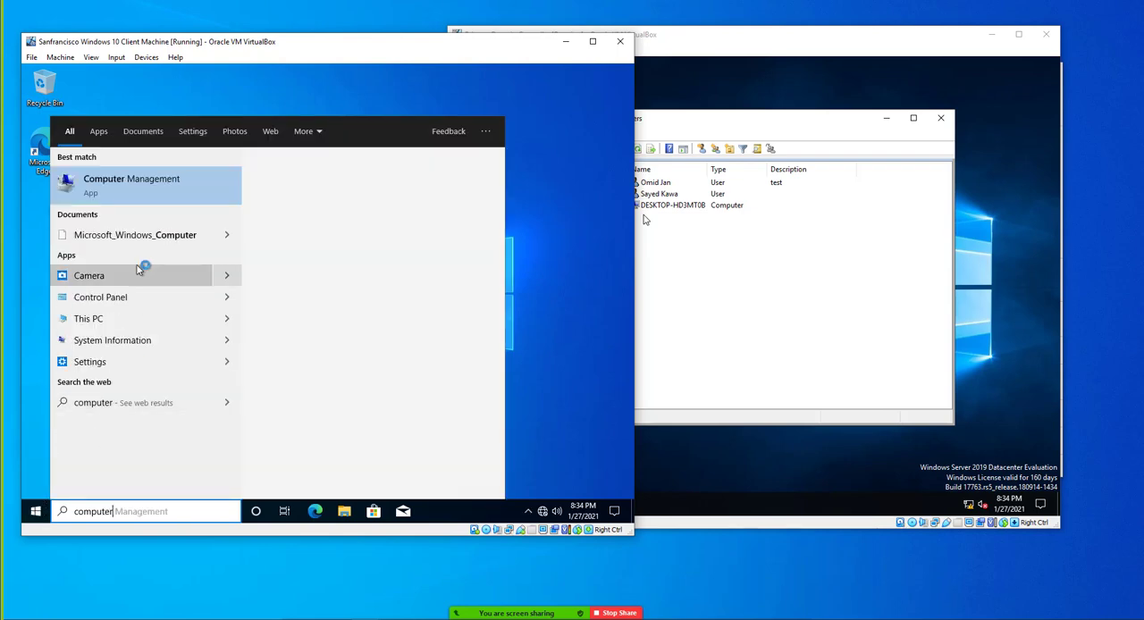
pyautogui.click(121, 192)
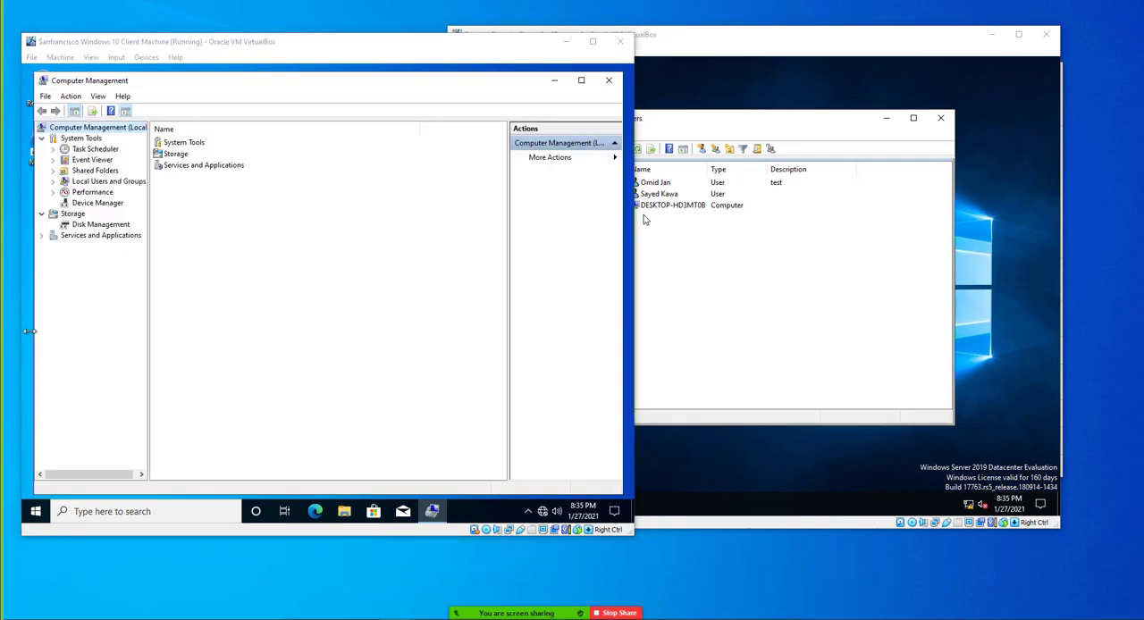
pyautogui.doubleClick(109, 182)
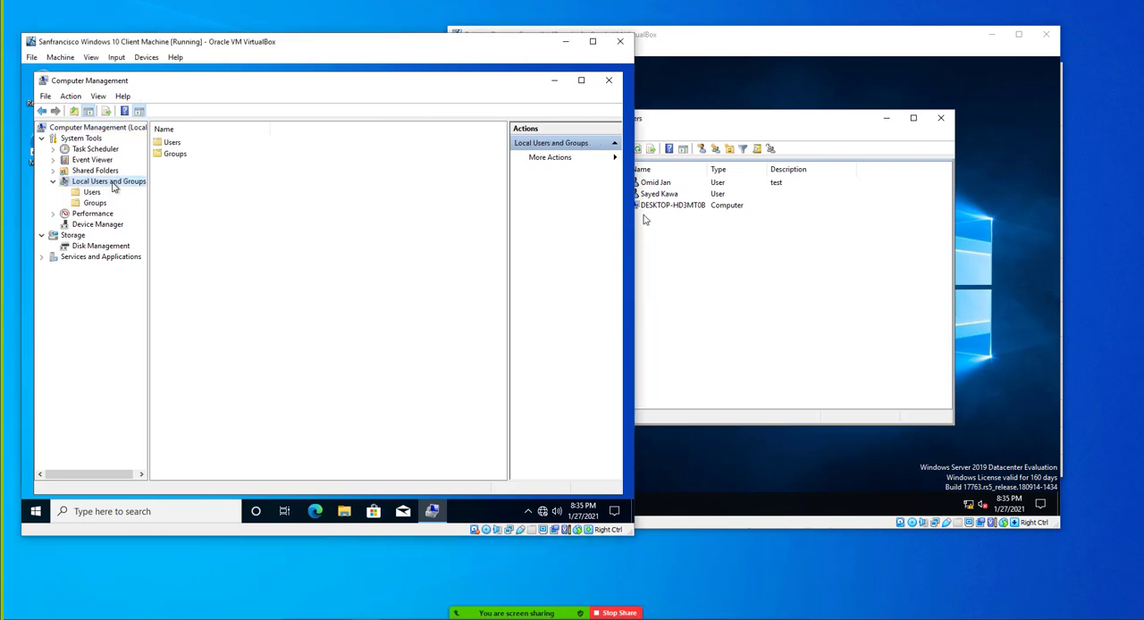
pyautogui.click(93, 204)
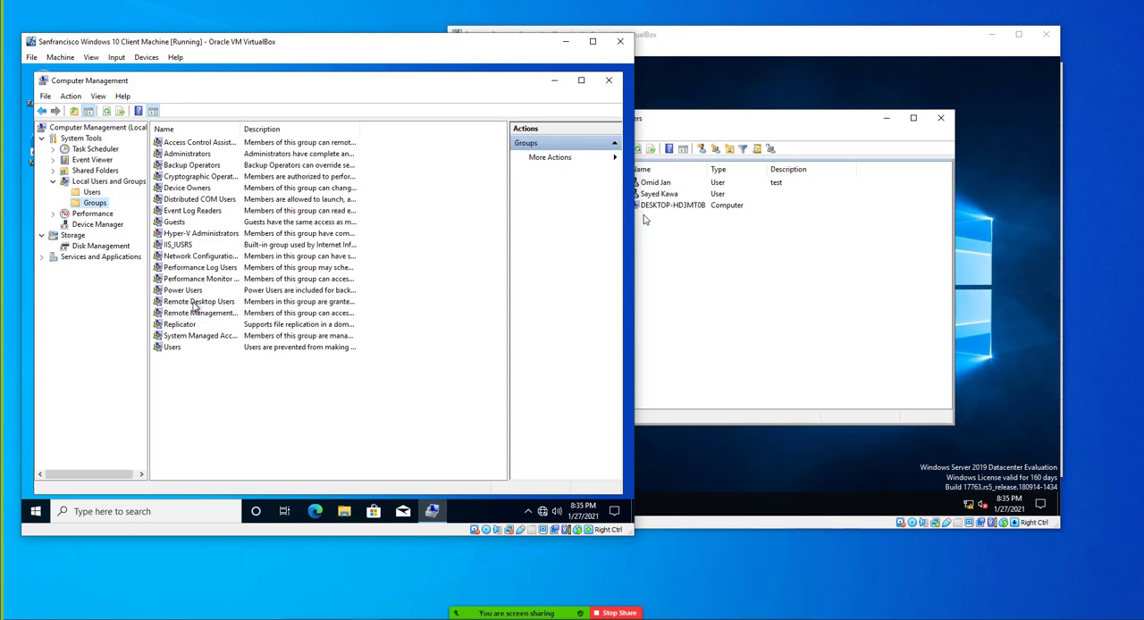
# Add the HR domain user described as "test" to the Remote Desktop Users group by logon name and apply the change
pyautogui.doubleClick(196, 302)
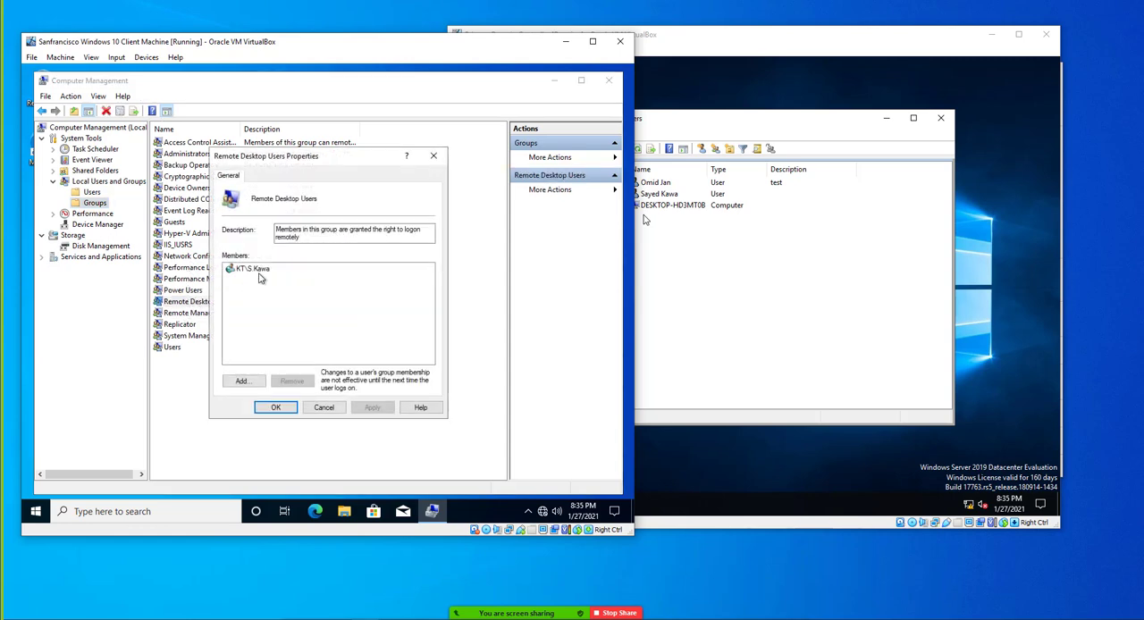
pyautogui.click(262, 274)
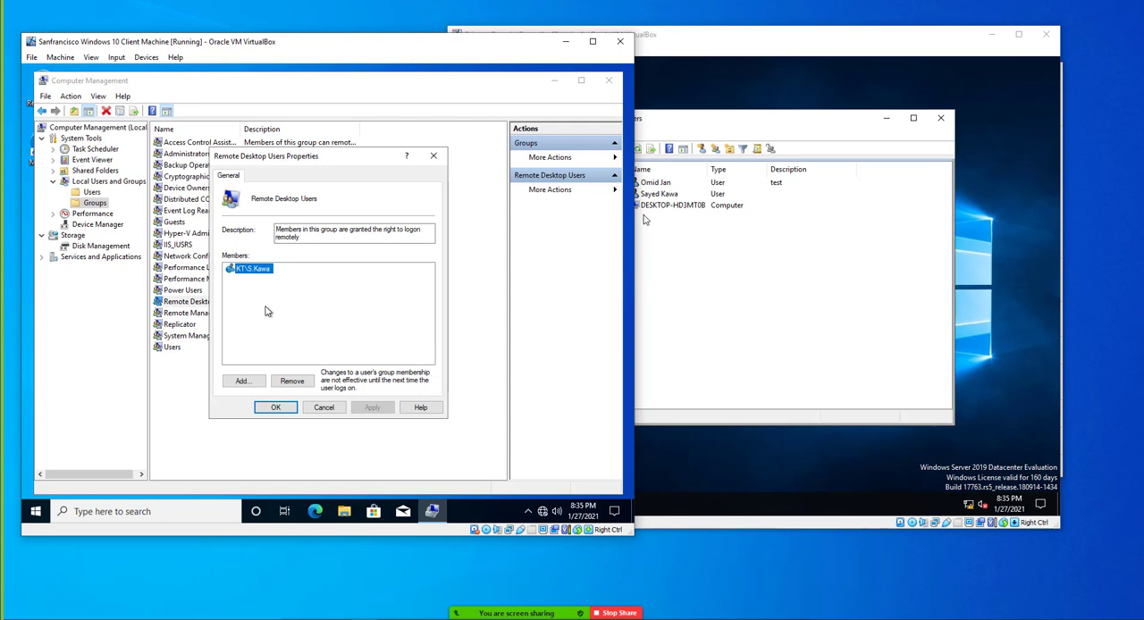
pyautogui.click(241, 383)
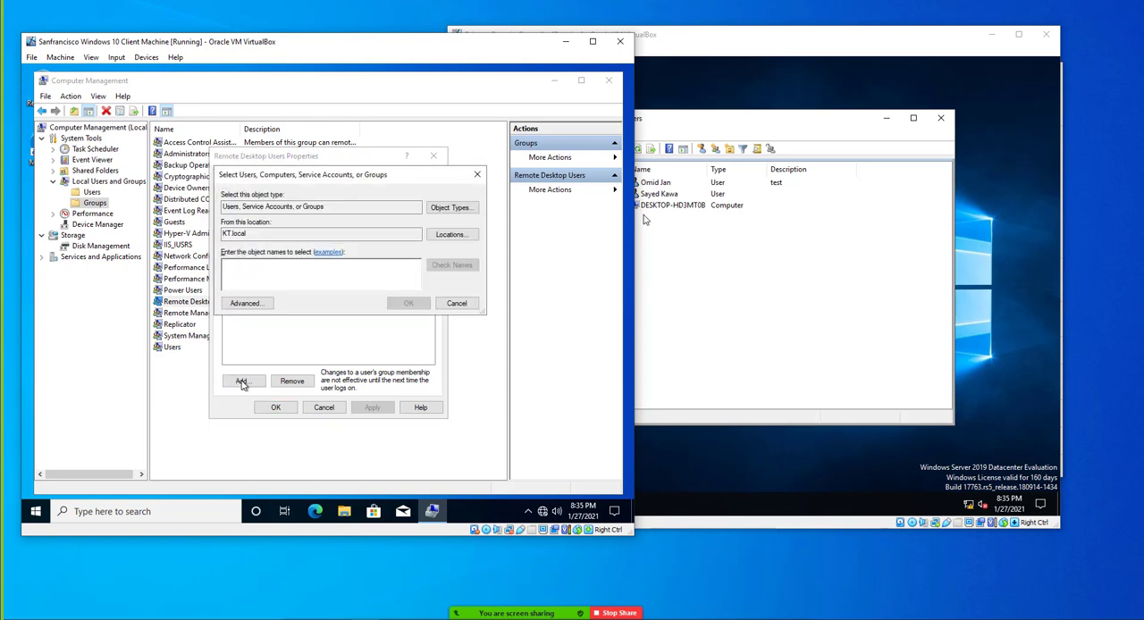
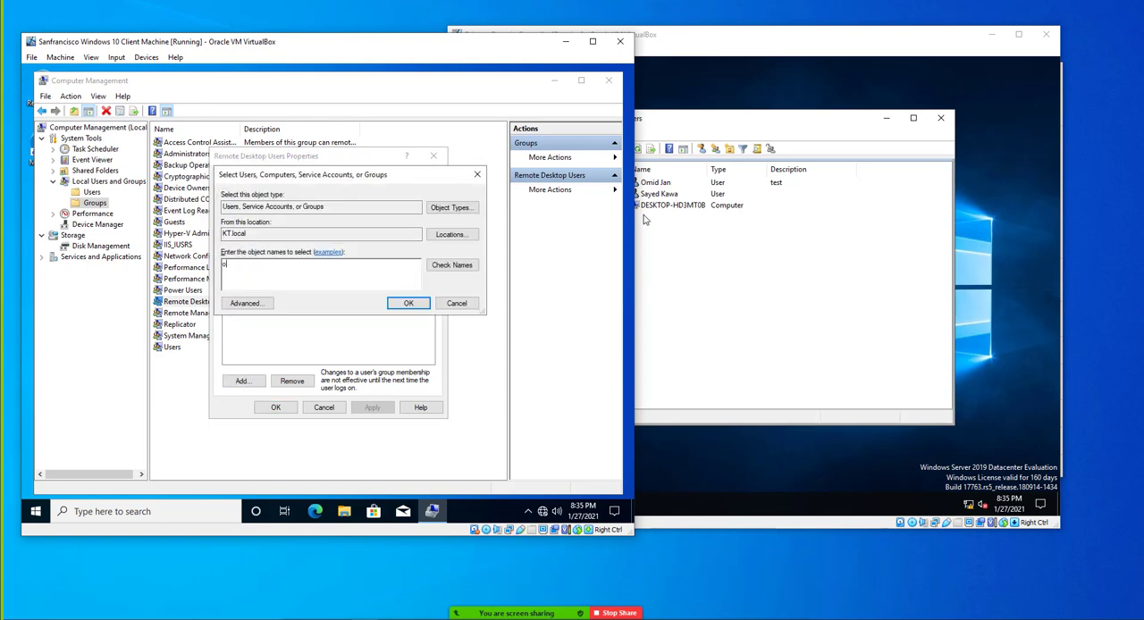
pyautogui.press('Return')
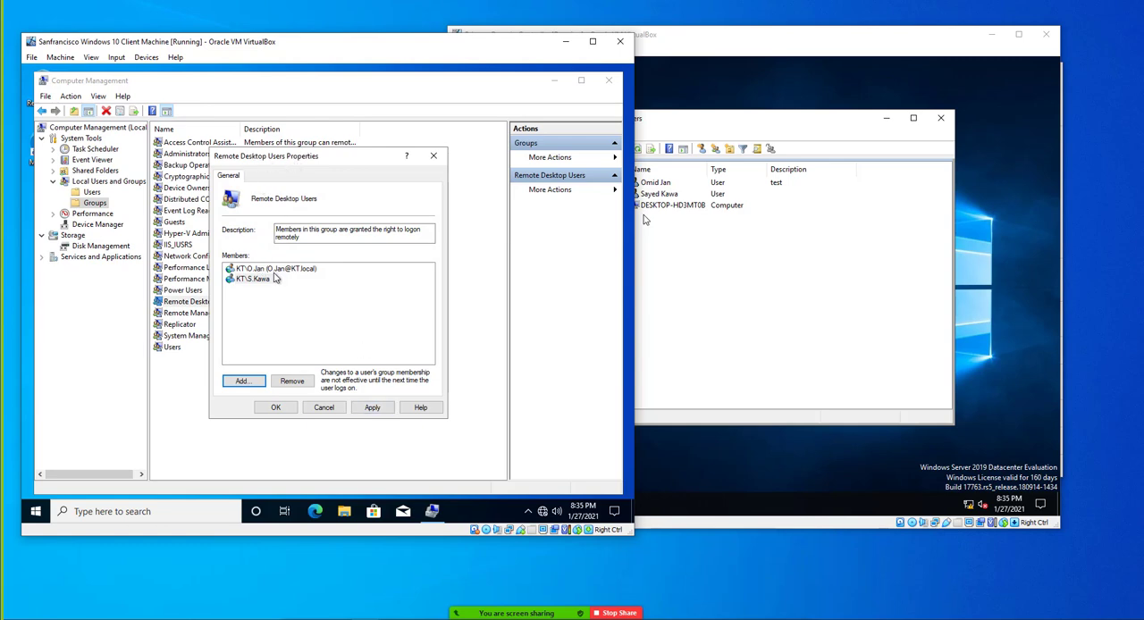
pyautogui.click(373, 409)
pyautogui.click(271, 412)
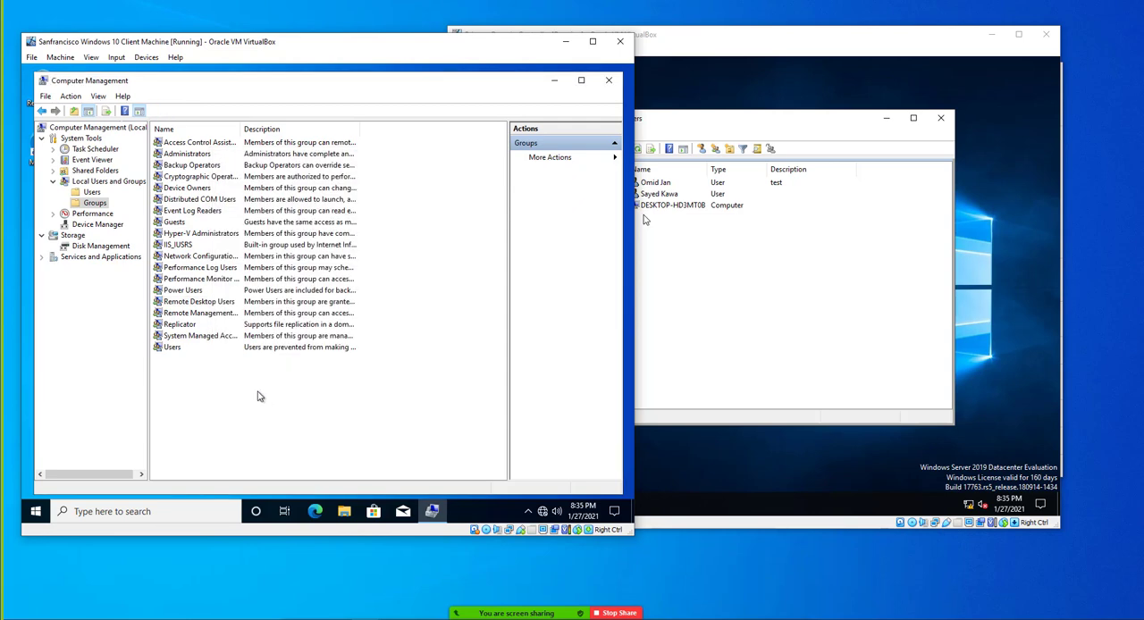
# Reopen the Remote Desktop Users group, remove the other HR user from its members, and apply the change
pyautogui.doubleClick(201, 302)
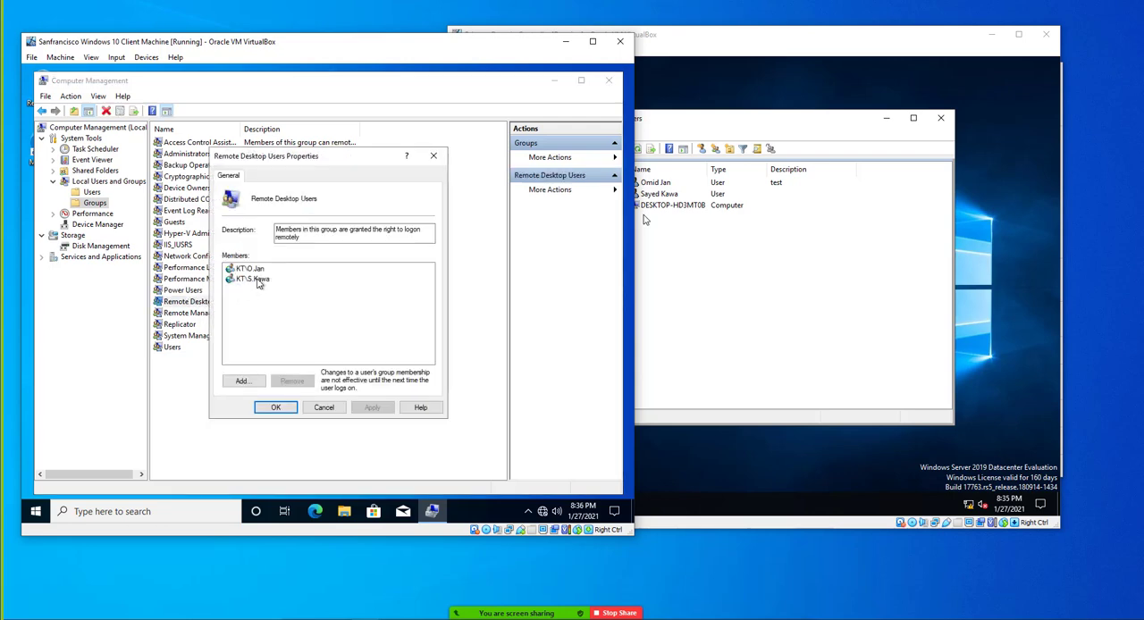
pyautogui.click(255, 280)
pyautogui.click(295, 385)
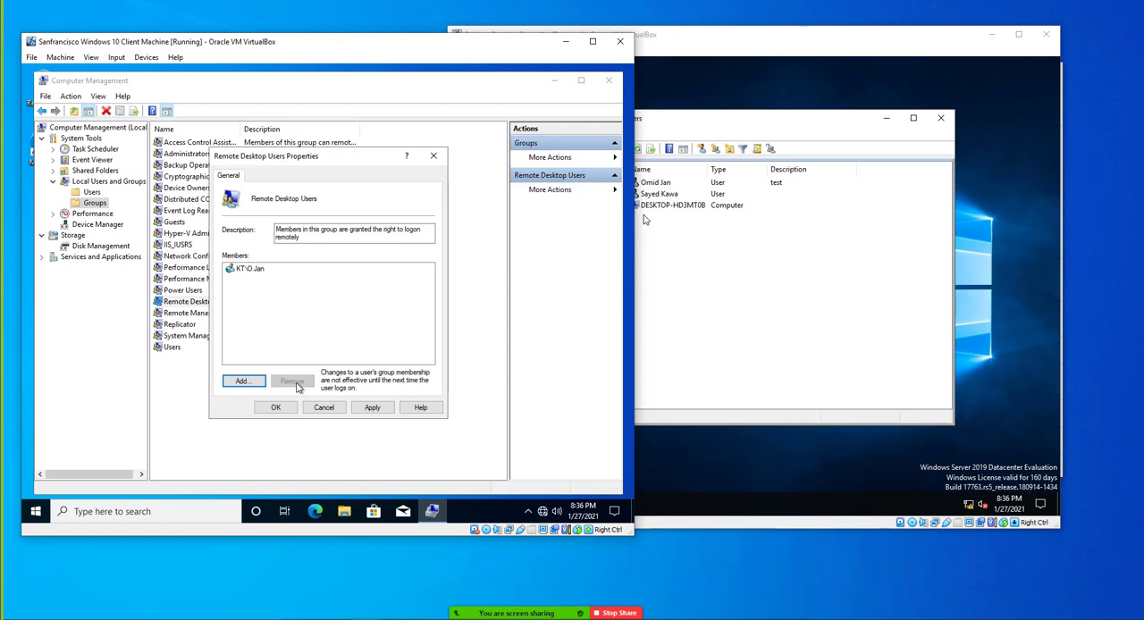
pyautogui.click(372, 407)
pyautogui.click(276, 408)
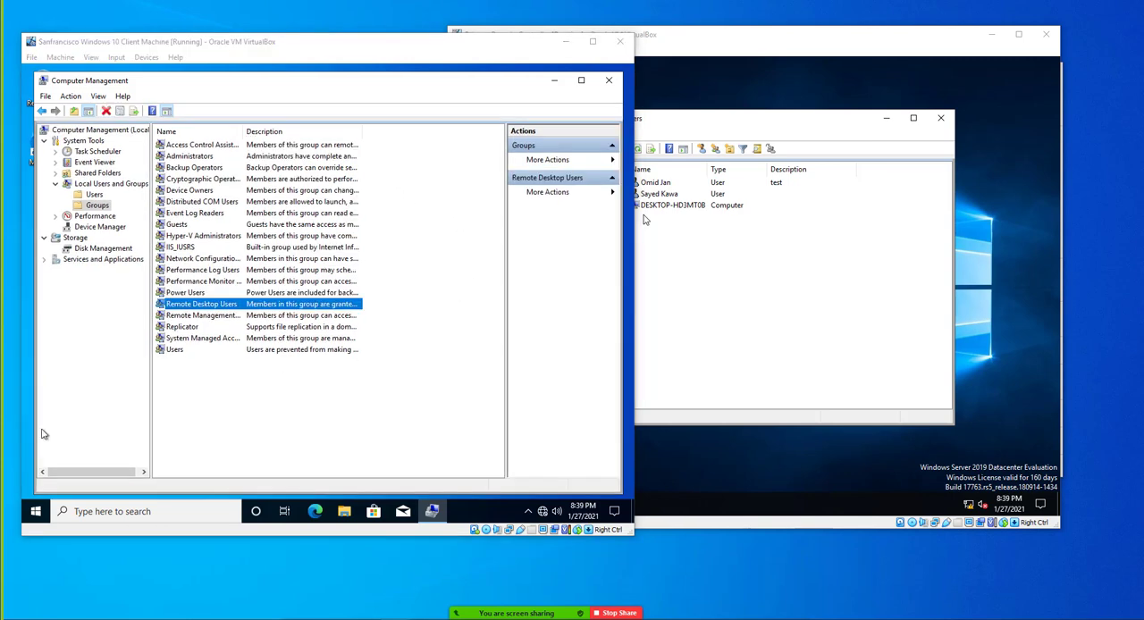
pyautogui.click(694, 279)
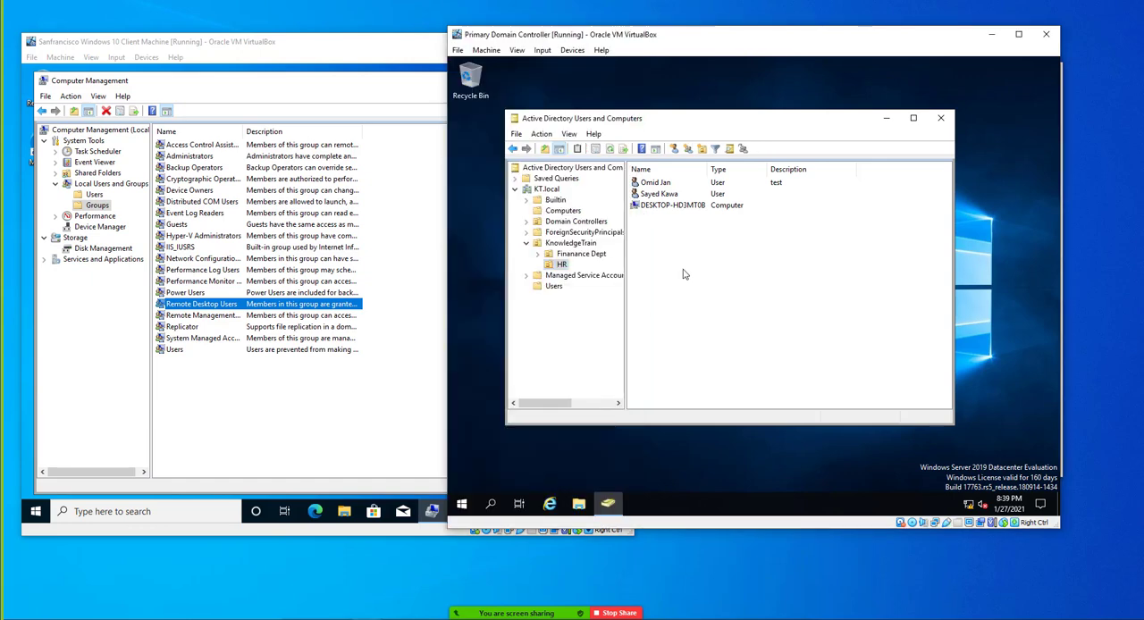
pyautogui.rightClick(683, 270)
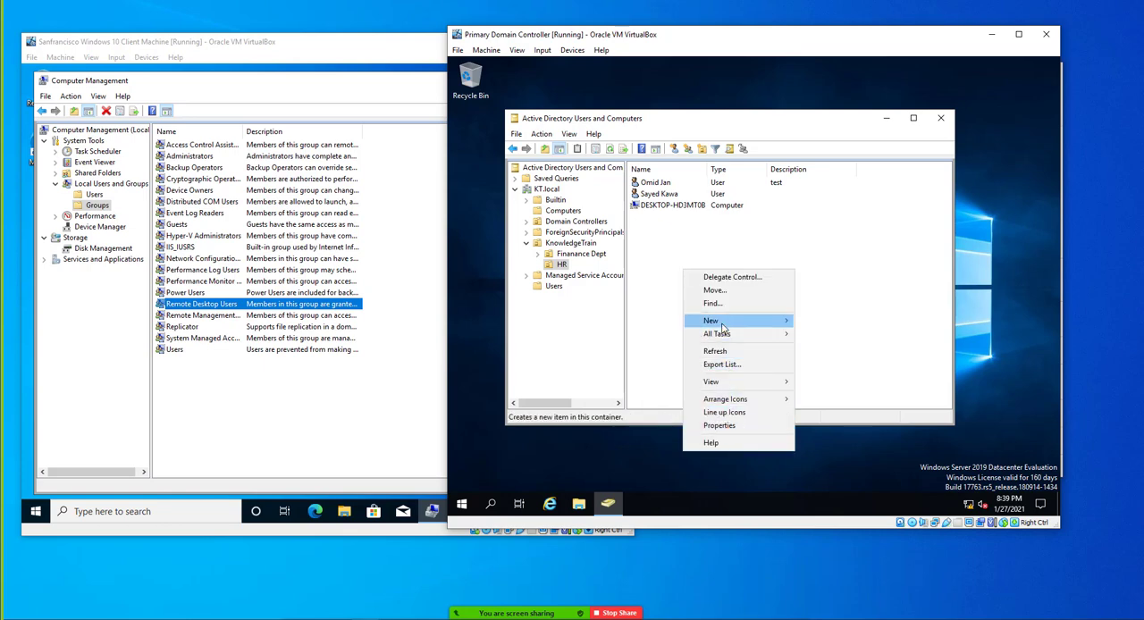
pyautogui.moveTo(724, 322)
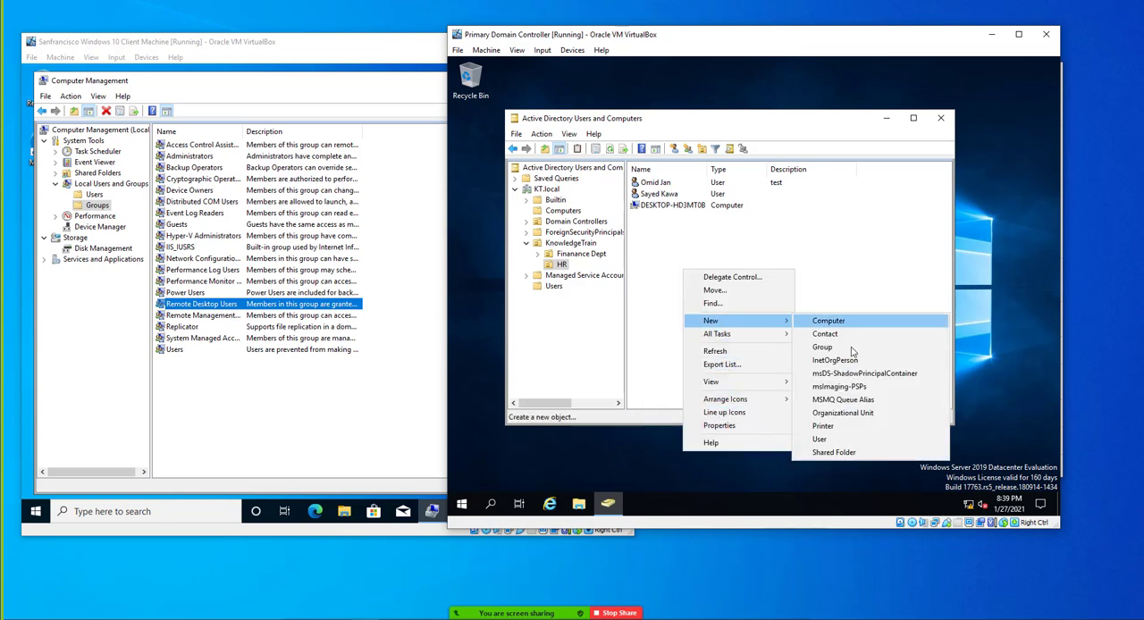
pyautogui.click(836, 439)
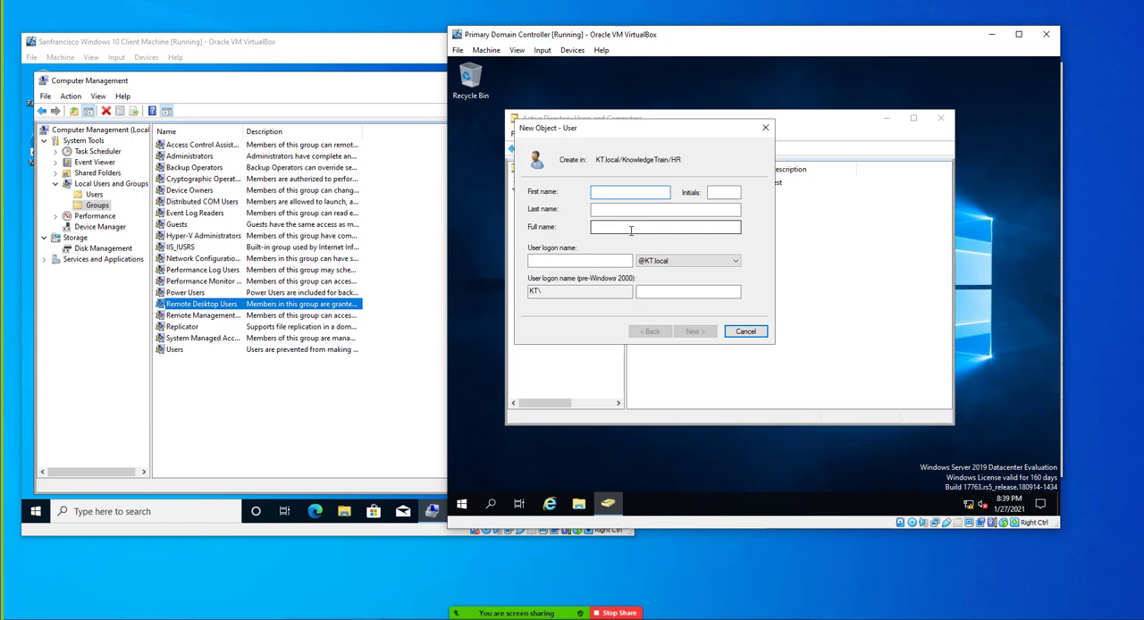
pyautogui.press('Tab')
pyautogui.press('Tab')
pyautogui.press('Tab')
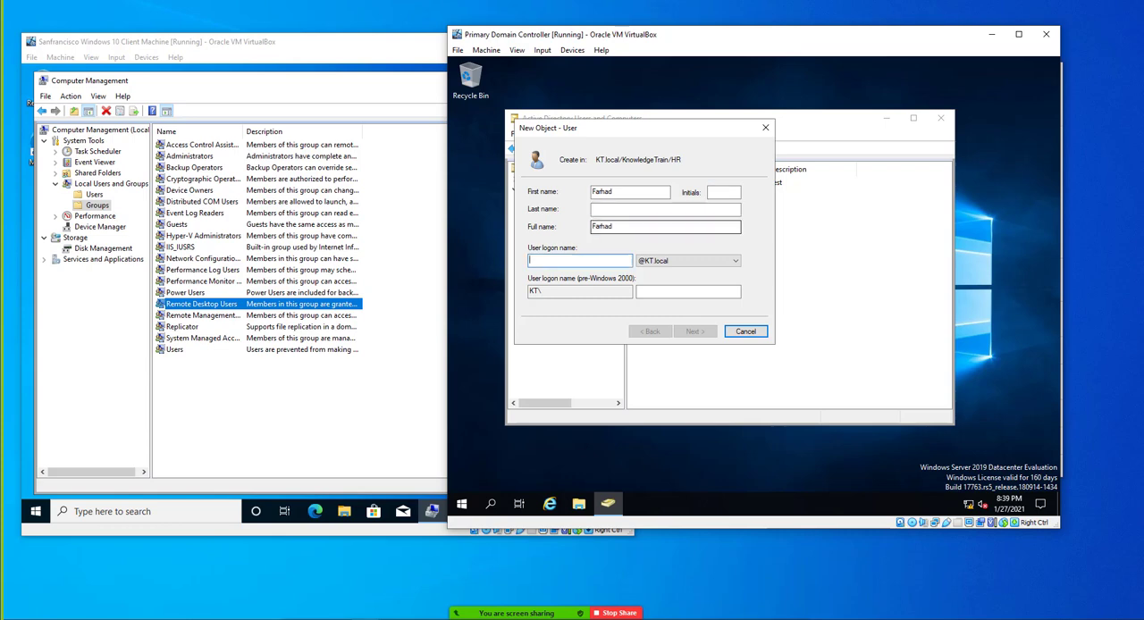
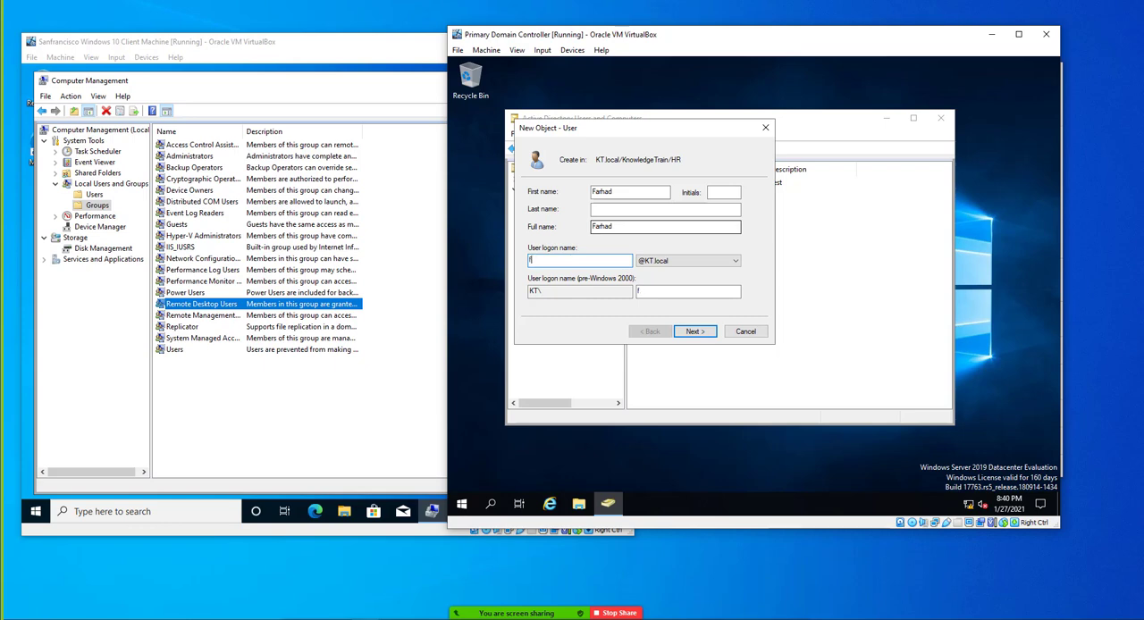
pyautogui.press('BackSpace')
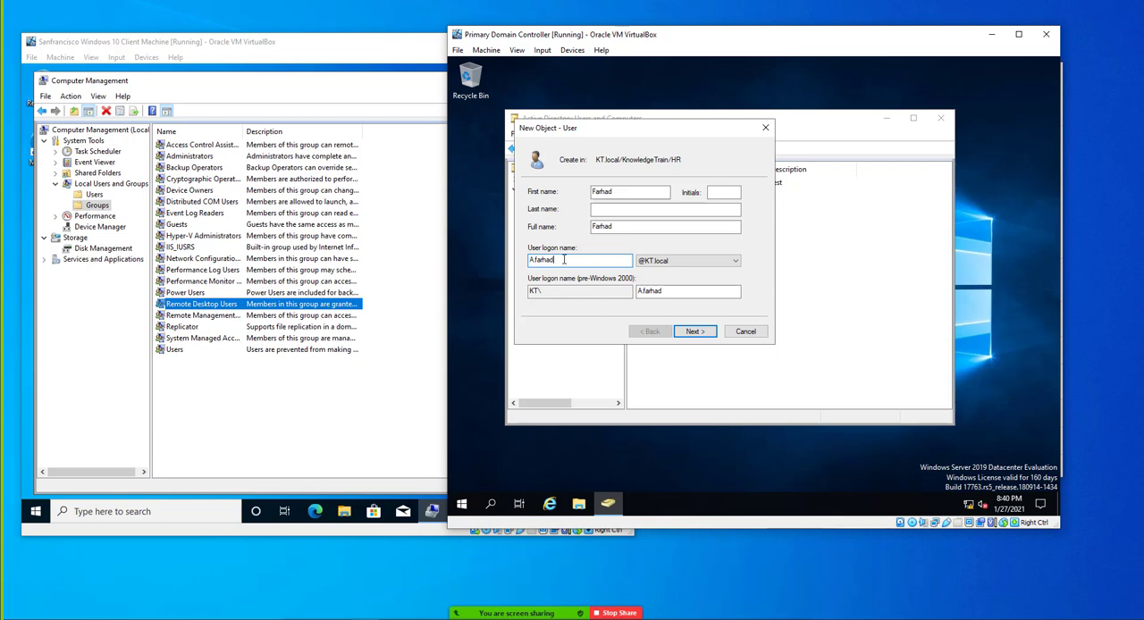
pyautogui.click(696, 333)
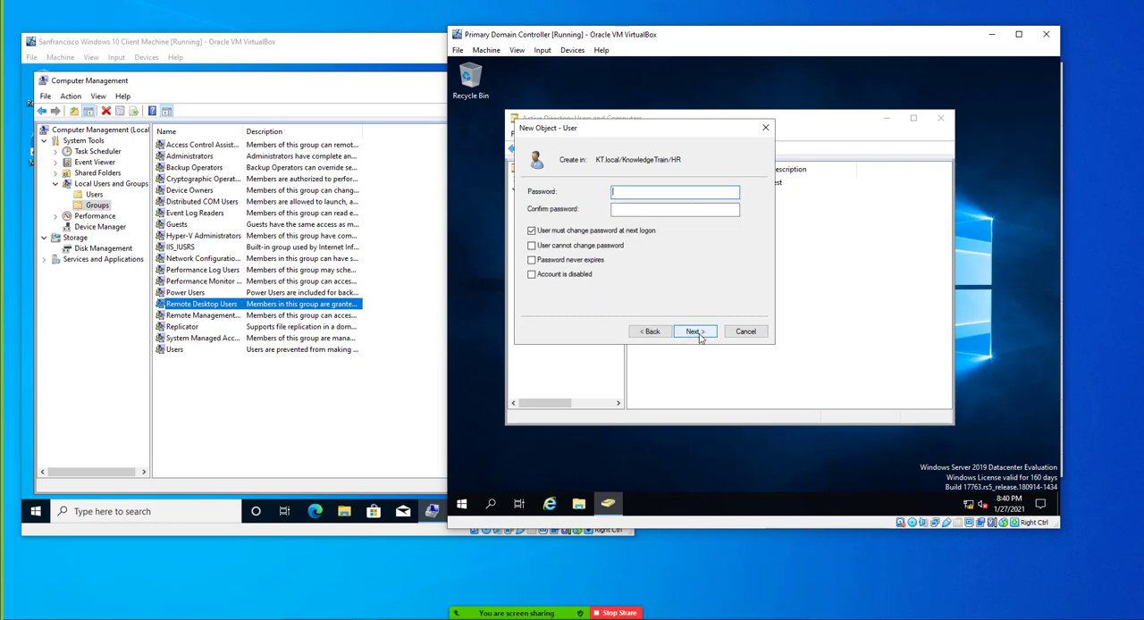
# Enter and confirm the new user's password, turn off "User must change password at next logon", and finish creating the account
pyautogui.write('Pa')
pyautogui.press('Tab')
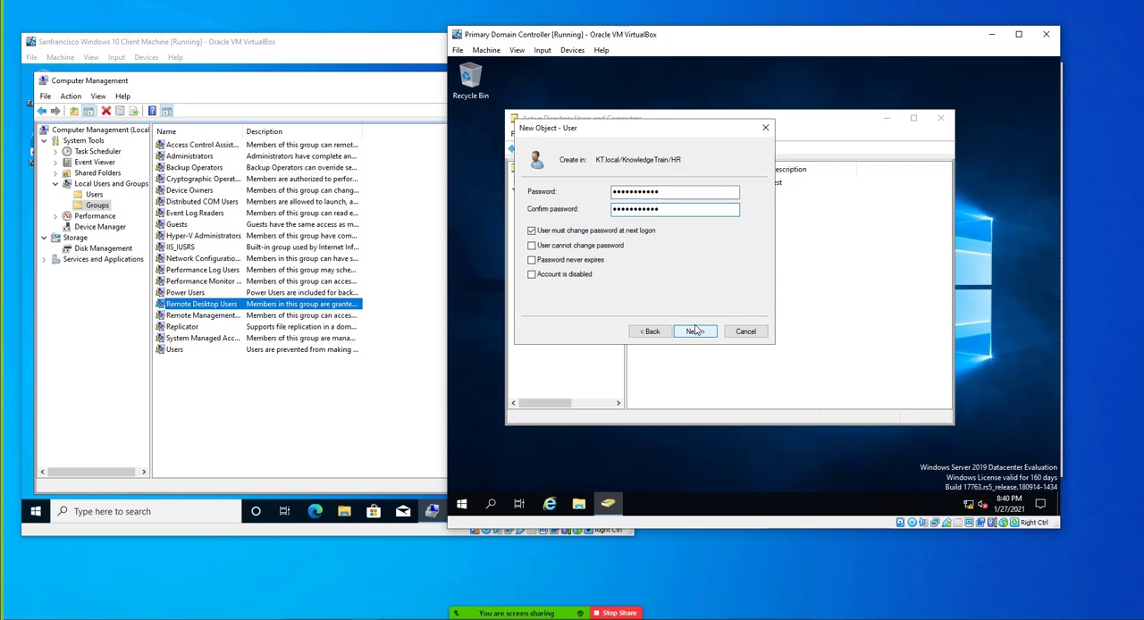
pyautogui.click(624, 232)
pyautogui.click(693, 330)
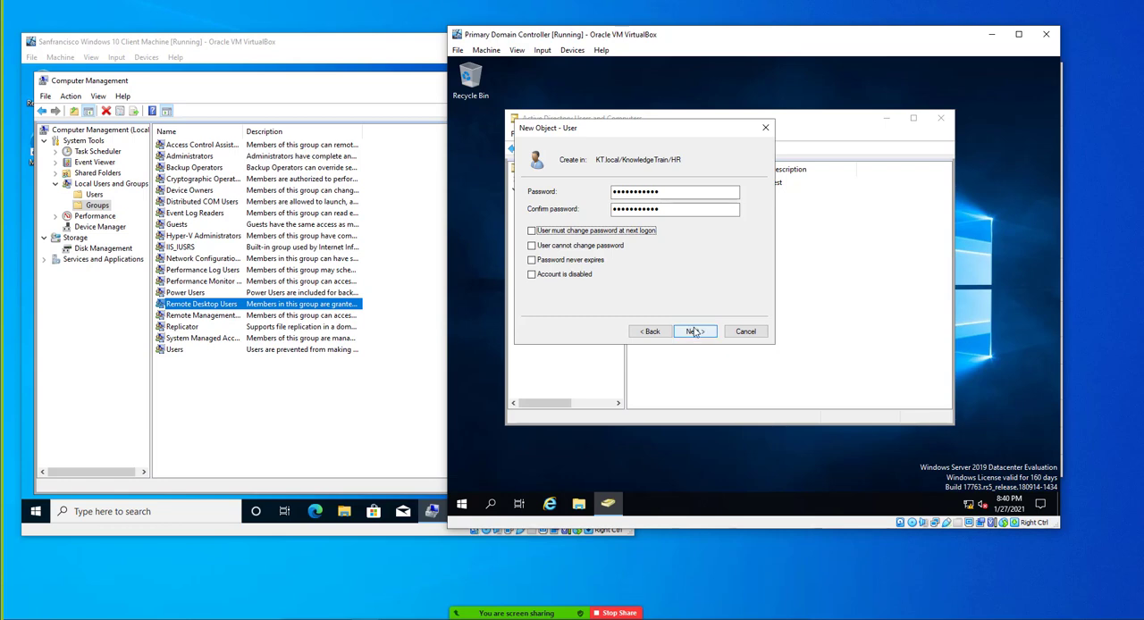
pyautogui.click(695, 332)
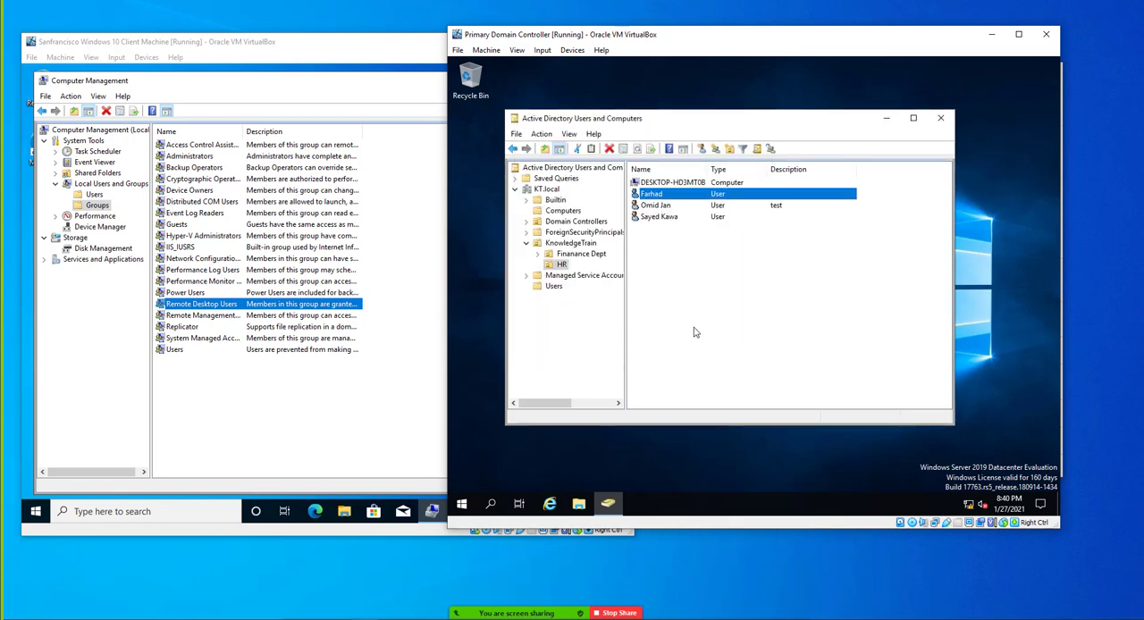
# On the Windows 10 client, open the date and time settings and turn on automatic time zone setting
pyautogui.click(350, 48)
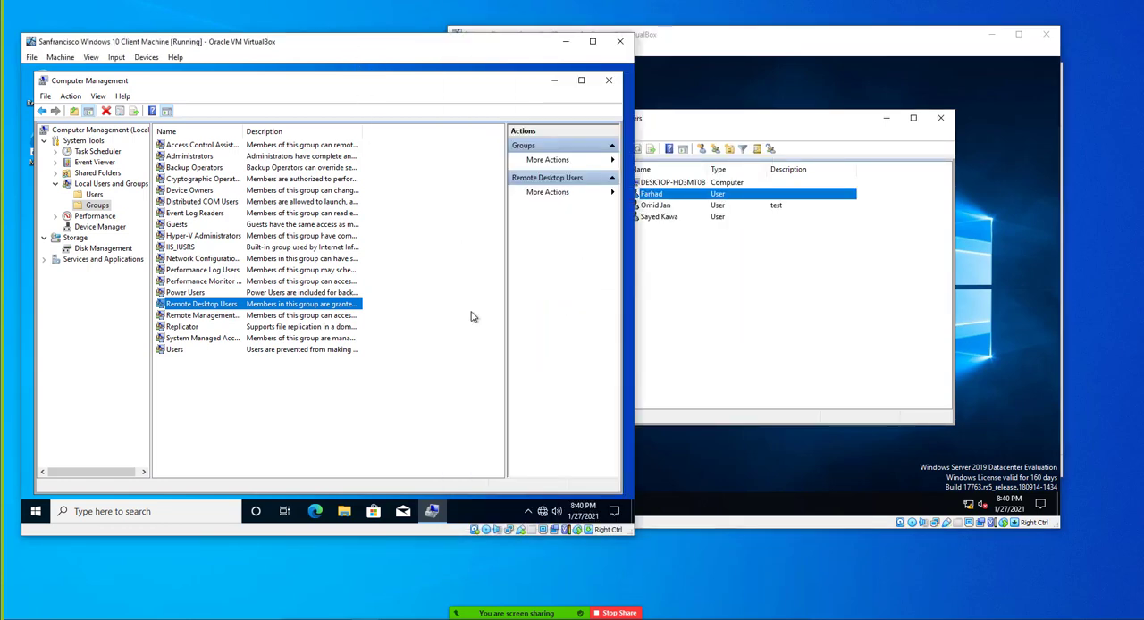
pyautogui.click(586, 511)
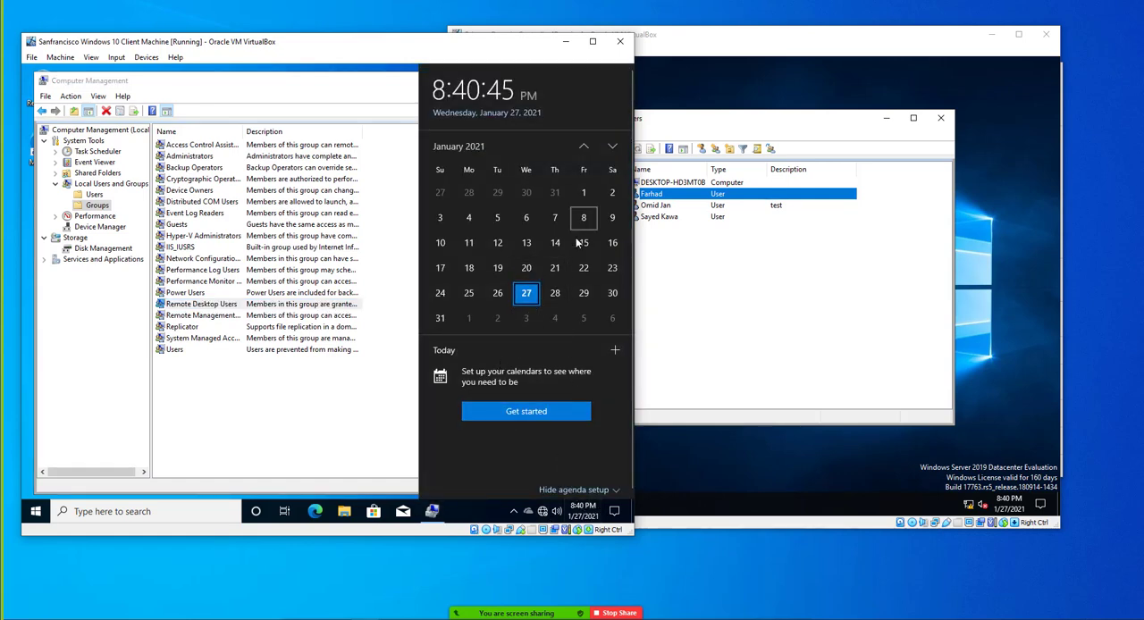
pyautogui.rightClick(576, 509)
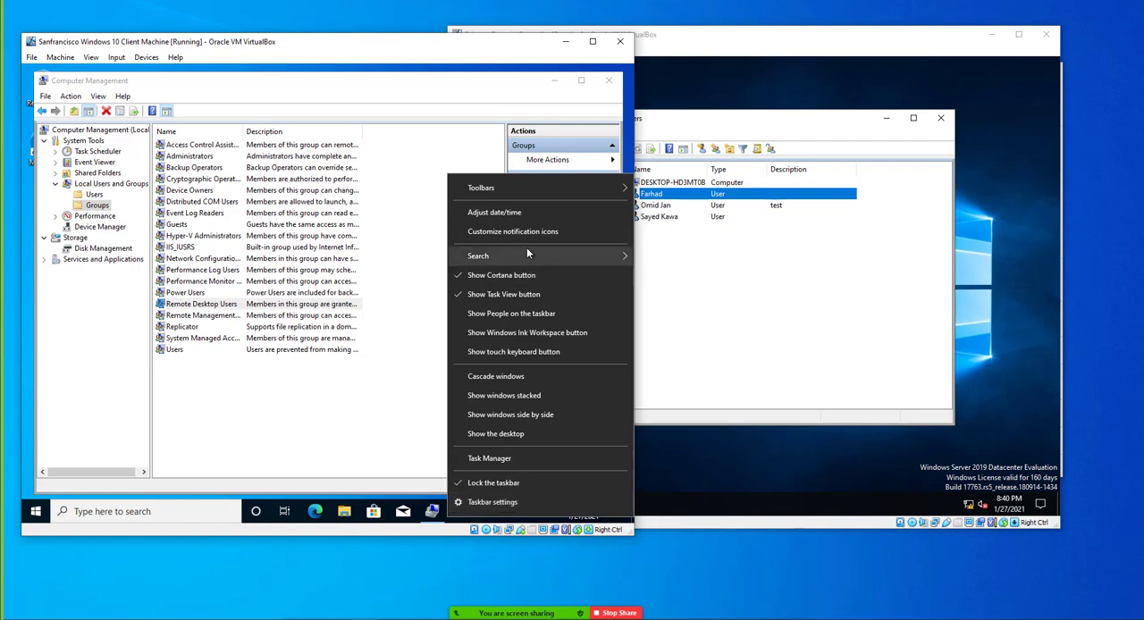
pyautogui.click(498, 213)
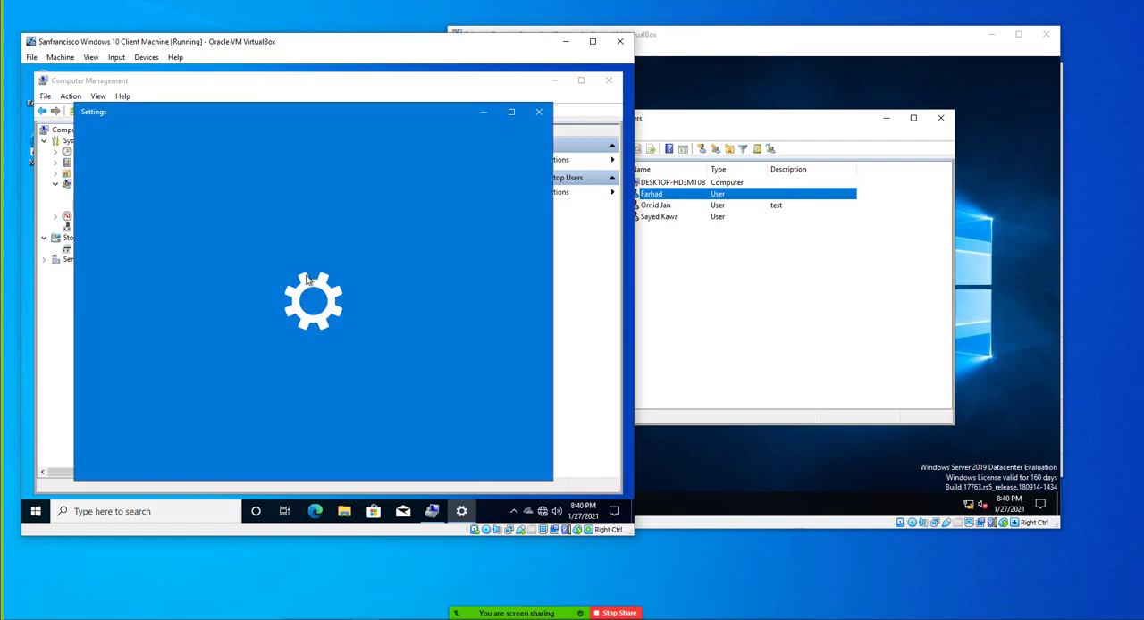
pyautogui.click(293, 304)
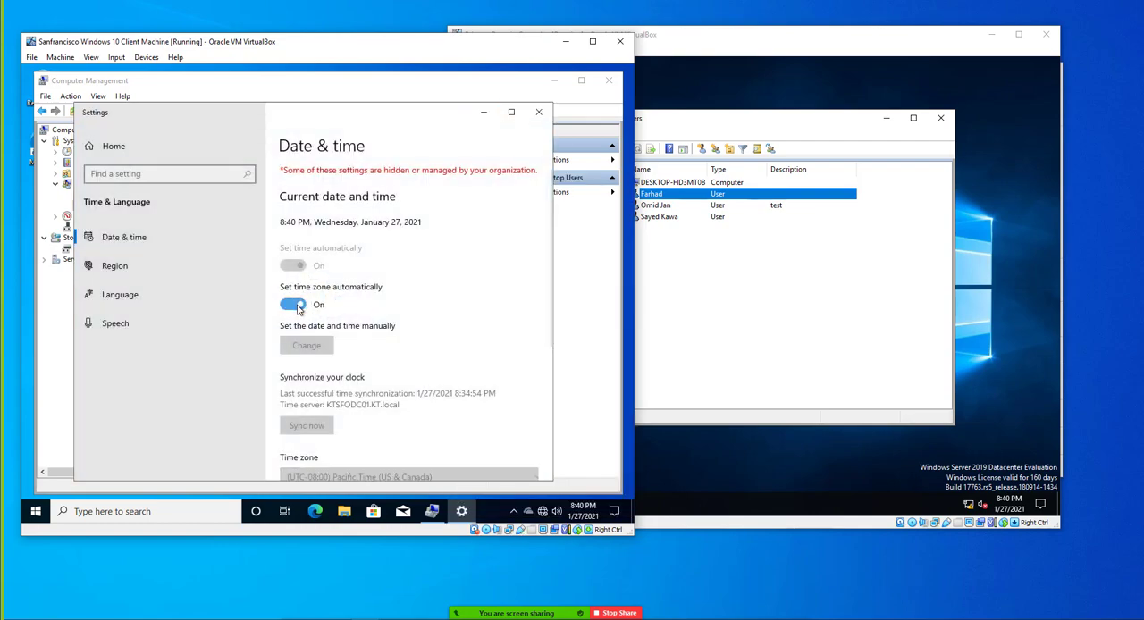
pyautogui.scroll(-1, 289, 363)
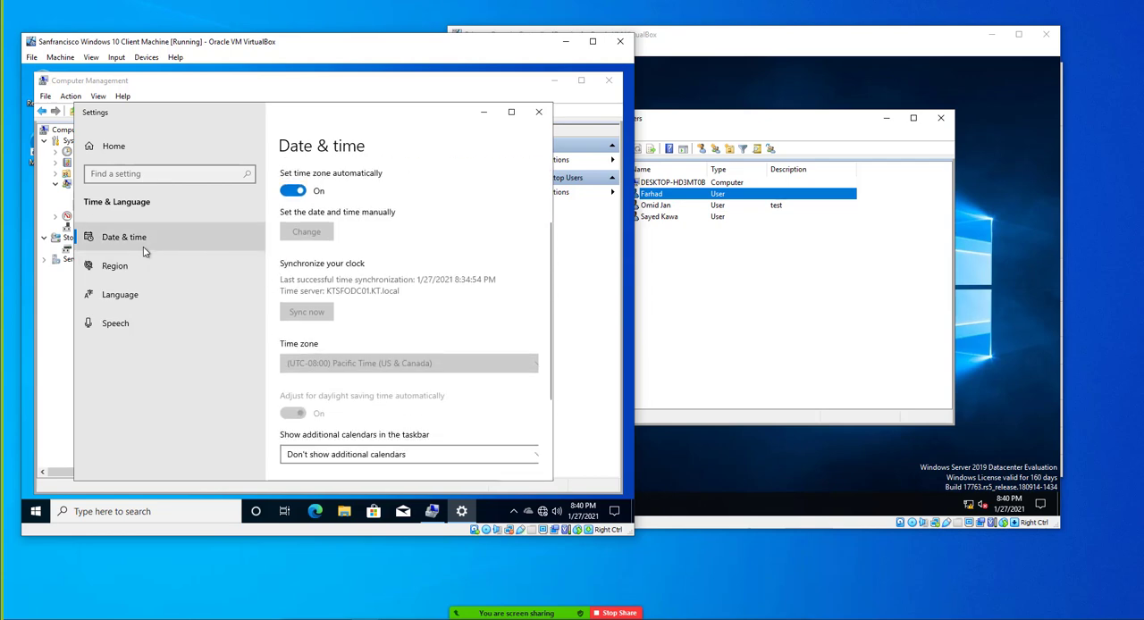
# Set the client's regional format to English (Botswana), and close Settings and Computer Management
pyautogui.click(121, 265)
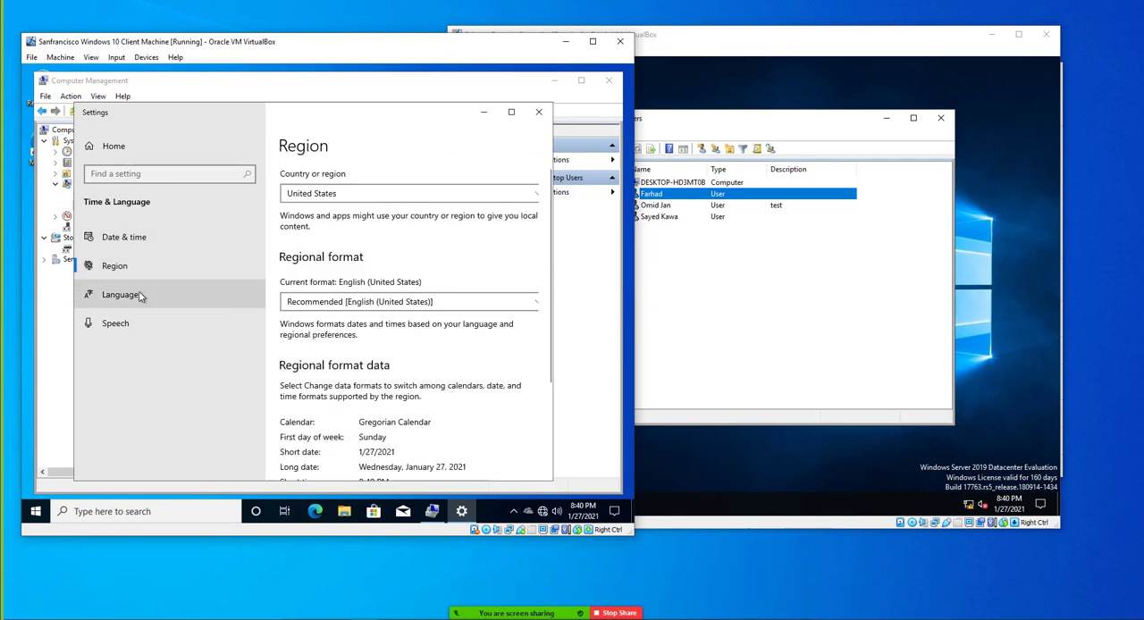
pyautogui.click(343, 302)
pyautogui.click(341, 383)
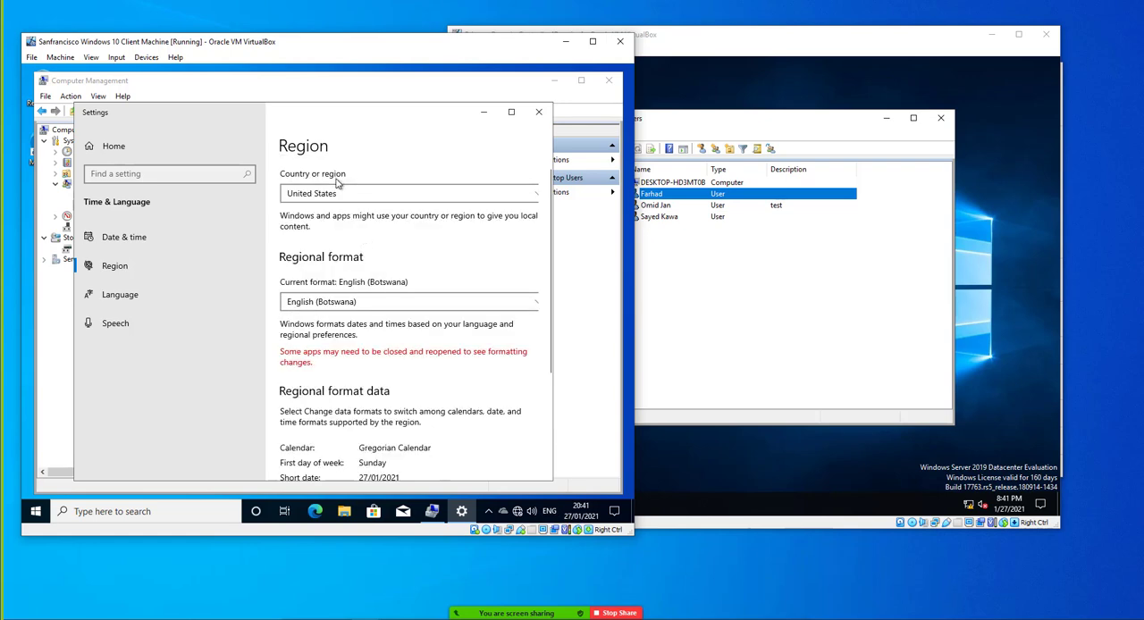
pyautogui.click(337, 188)
pyautogui.click(327, 315)
pyautogui.click(538, 114)
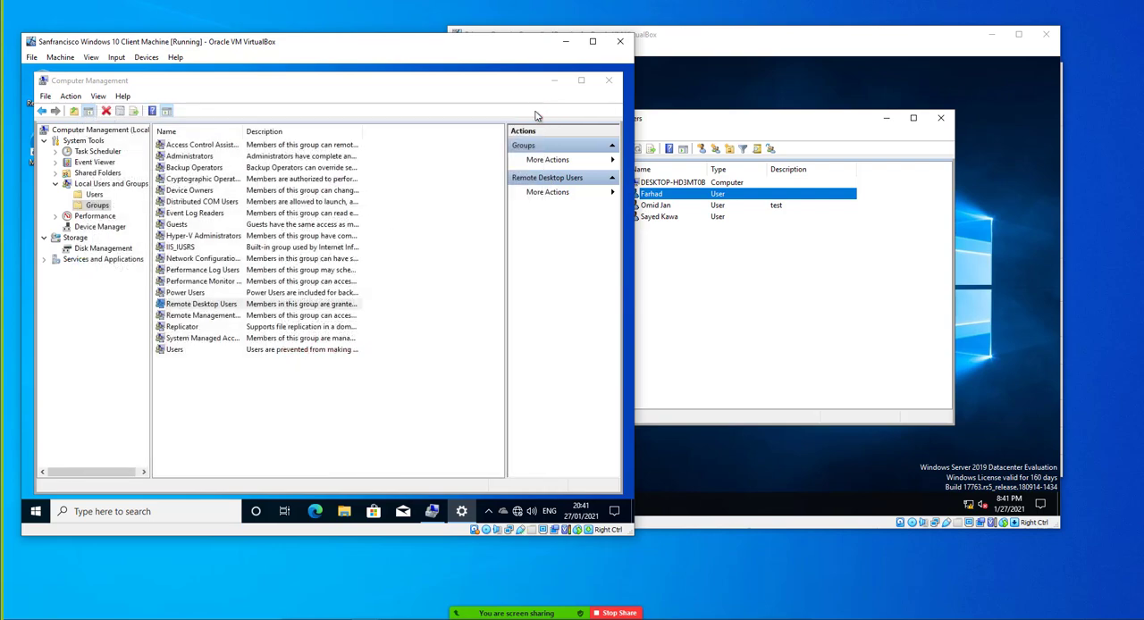
pyautogui.click(610, 83)
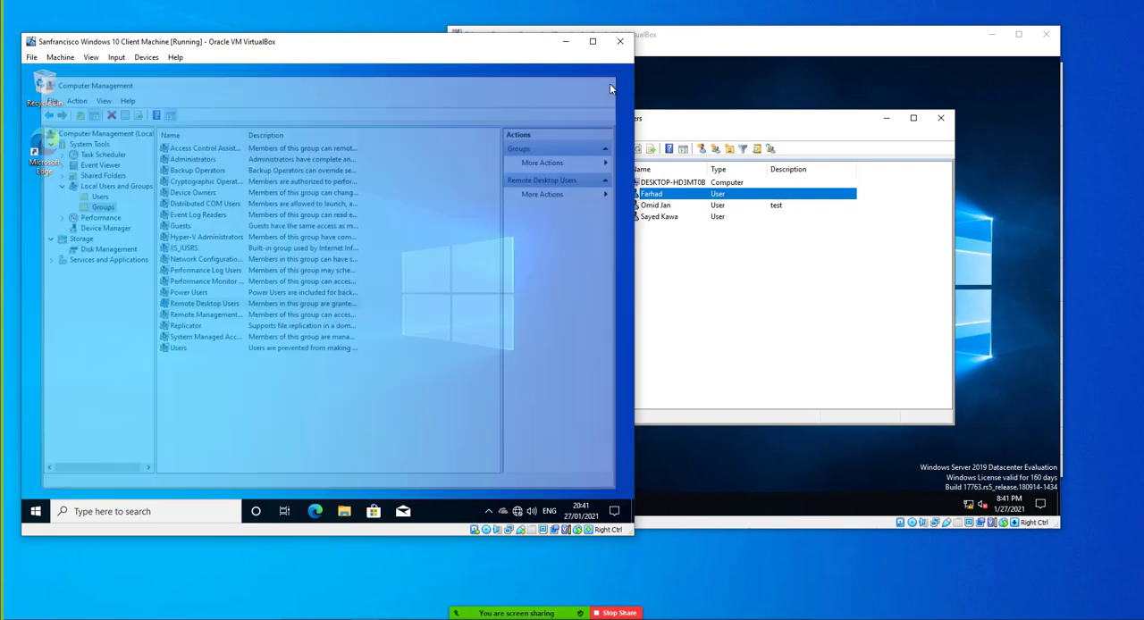
pyautogui.click(664, 197)
pyautogui.click(664, 197)
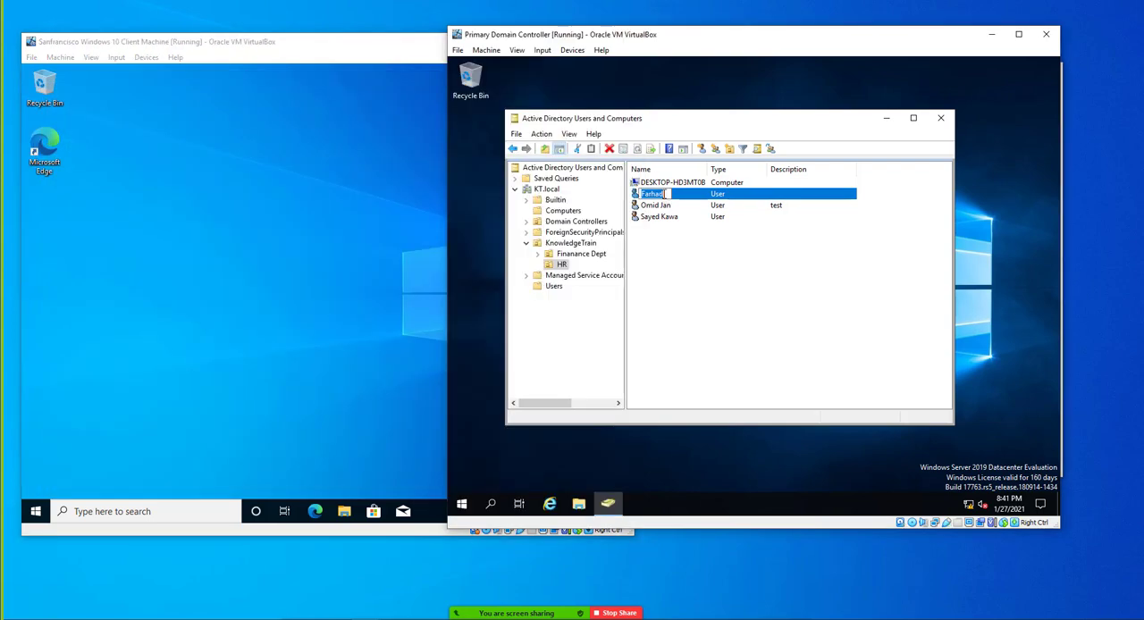
pyautogui.click(697, 198)
# On the client, set the display scaling of text, apps, and other items to 125% and close the settings
pyautogui.click(277, 235)
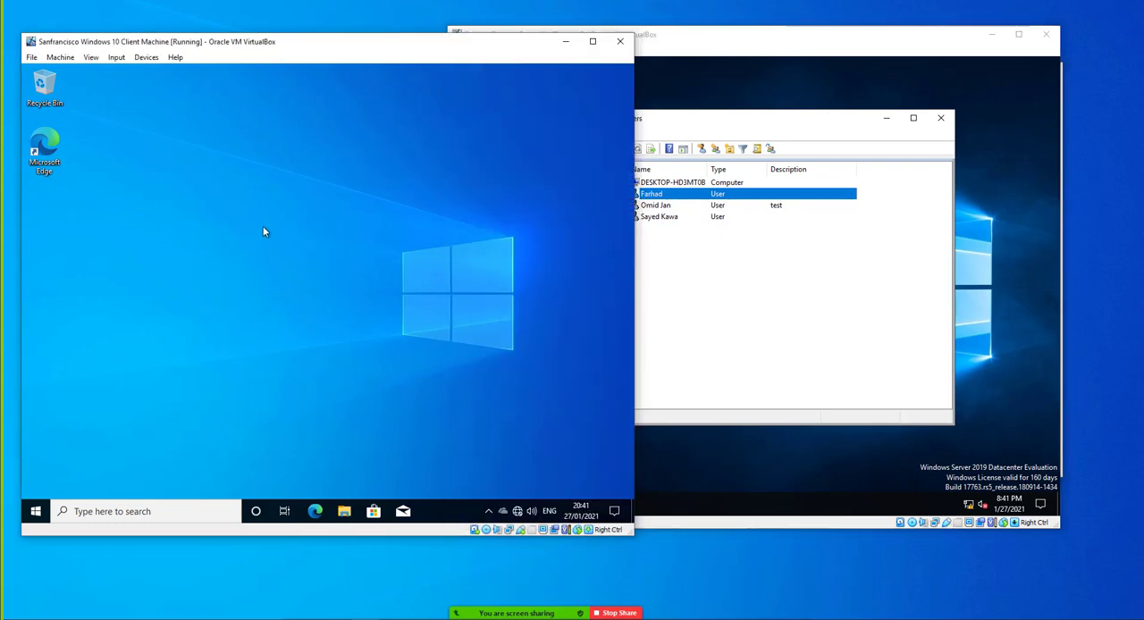
pyautogui.rightClick(262, 226)
pyautogui.click(310, 327)
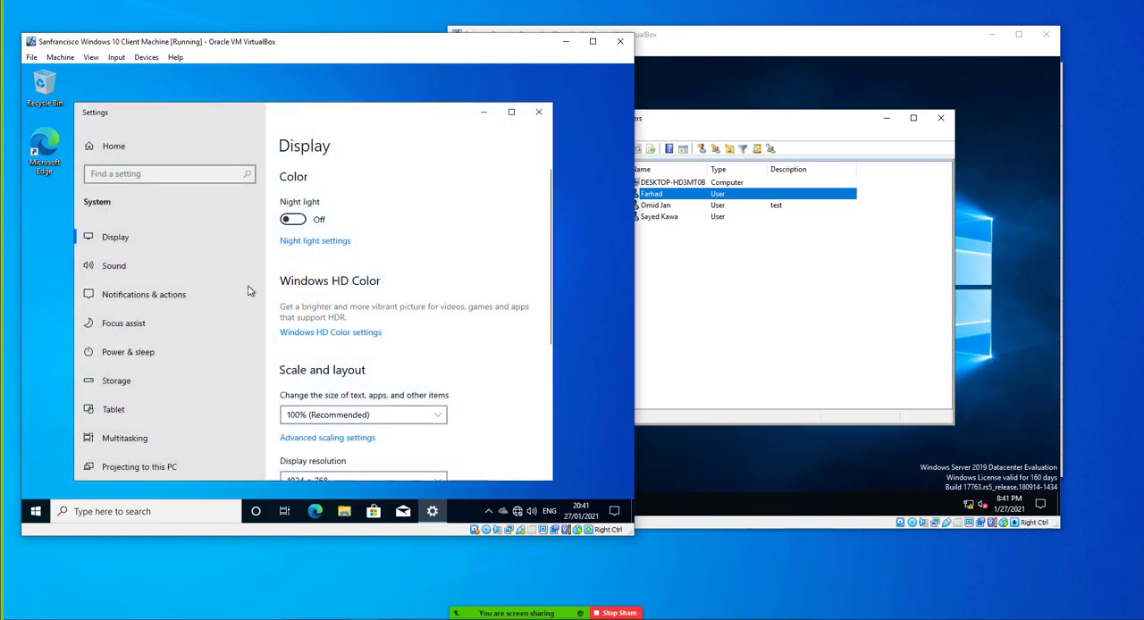
pyautogui.scroll(-4, 173, 299)
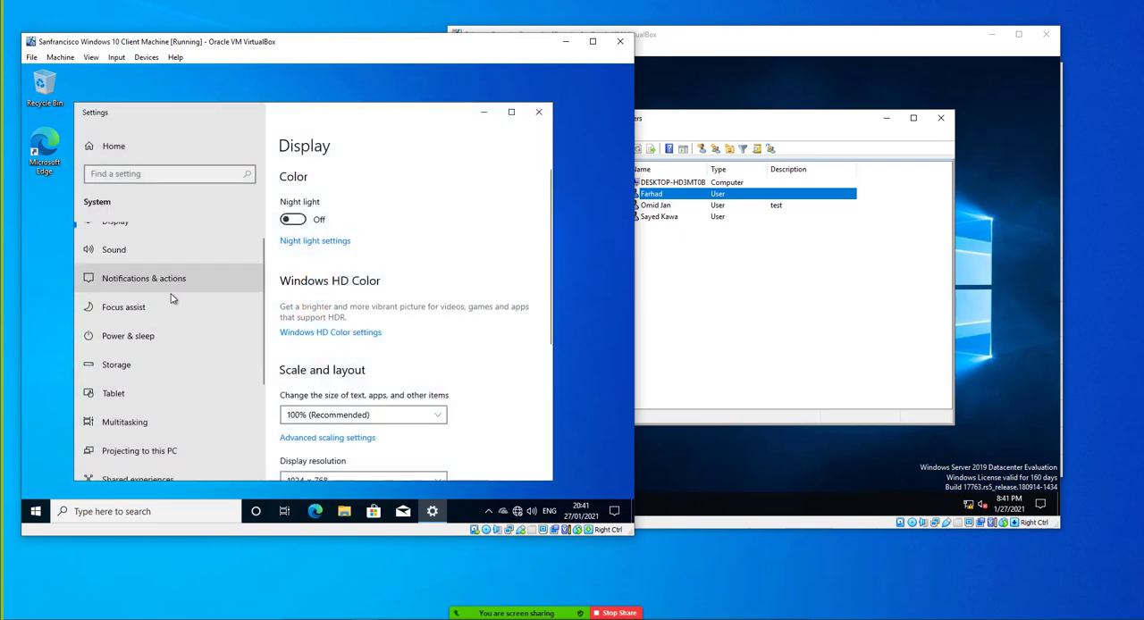
pyautogui.click(375, 416)
pyautogui.click(324, 434)
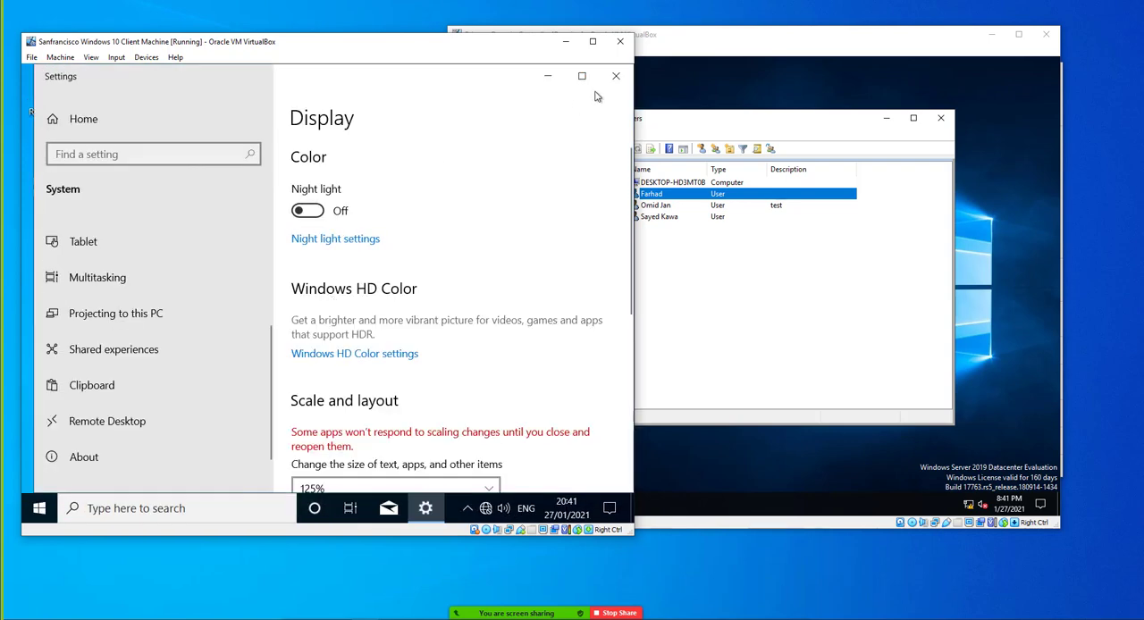
pyautogui.click(616, 76)
# Examine the client's personalization settings for background, colors, lock screen, themes and Start, and close them
pyautogui.rightClick(298, 196)
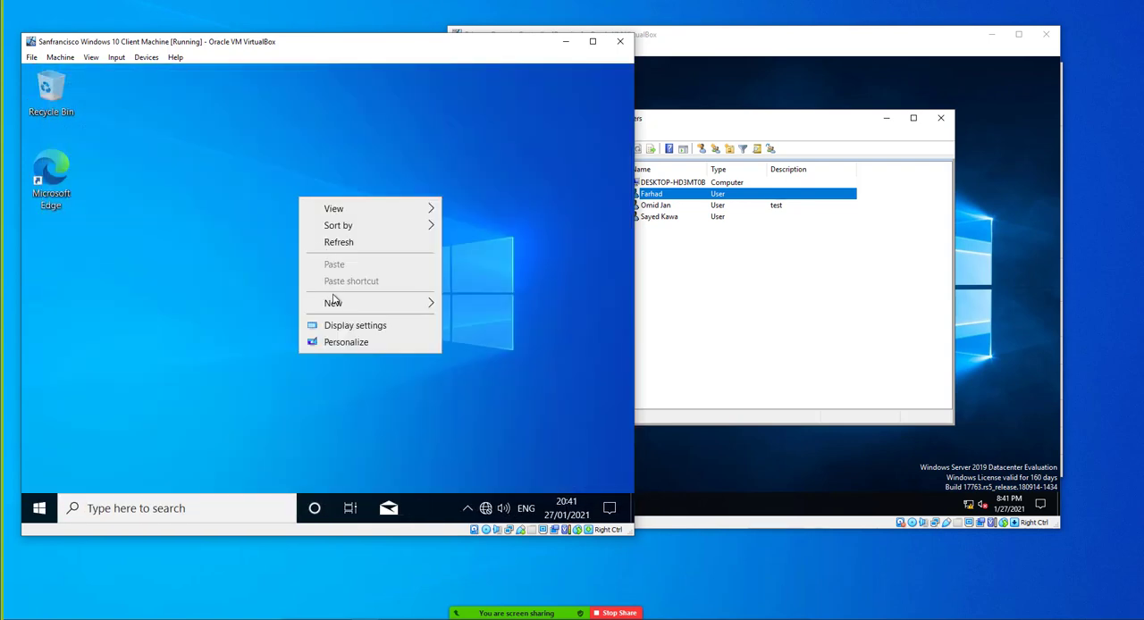
pyautogui.click(335, 342)
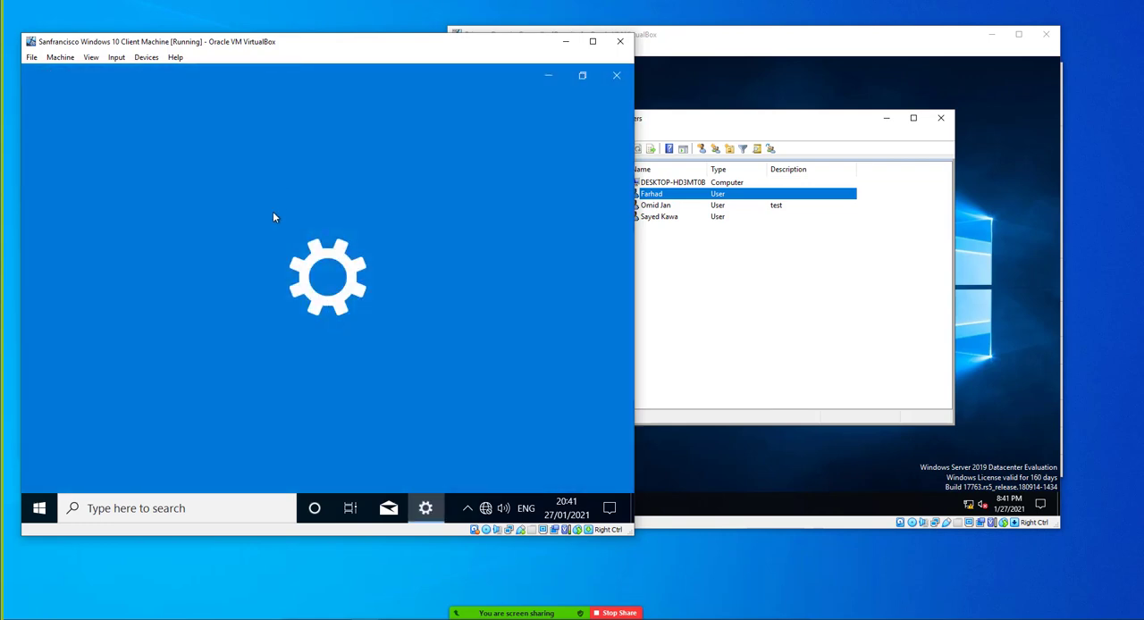
pyautogui.scroll(-5, 325, 416)
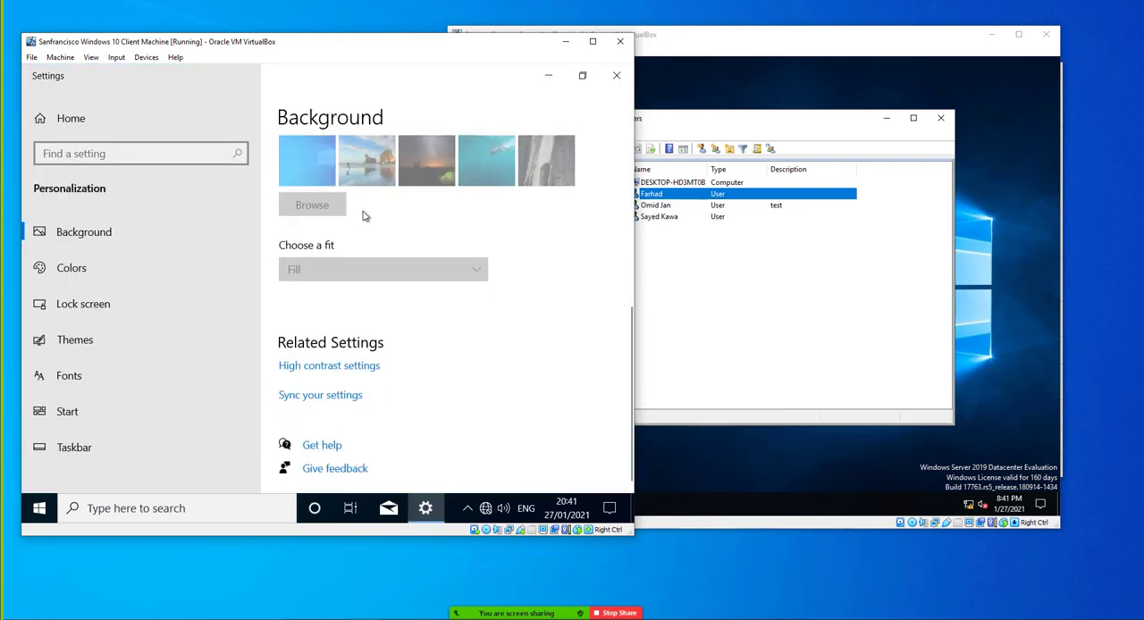
pyautogui.scroll(2, 359, 206)
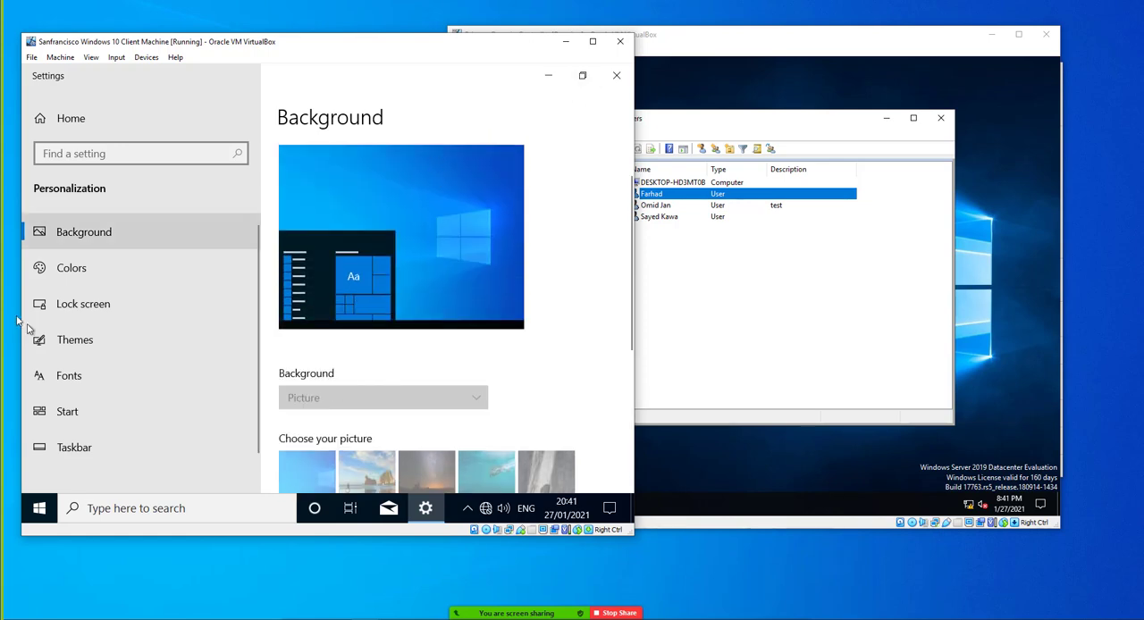
pyautogui.click(88, 283)
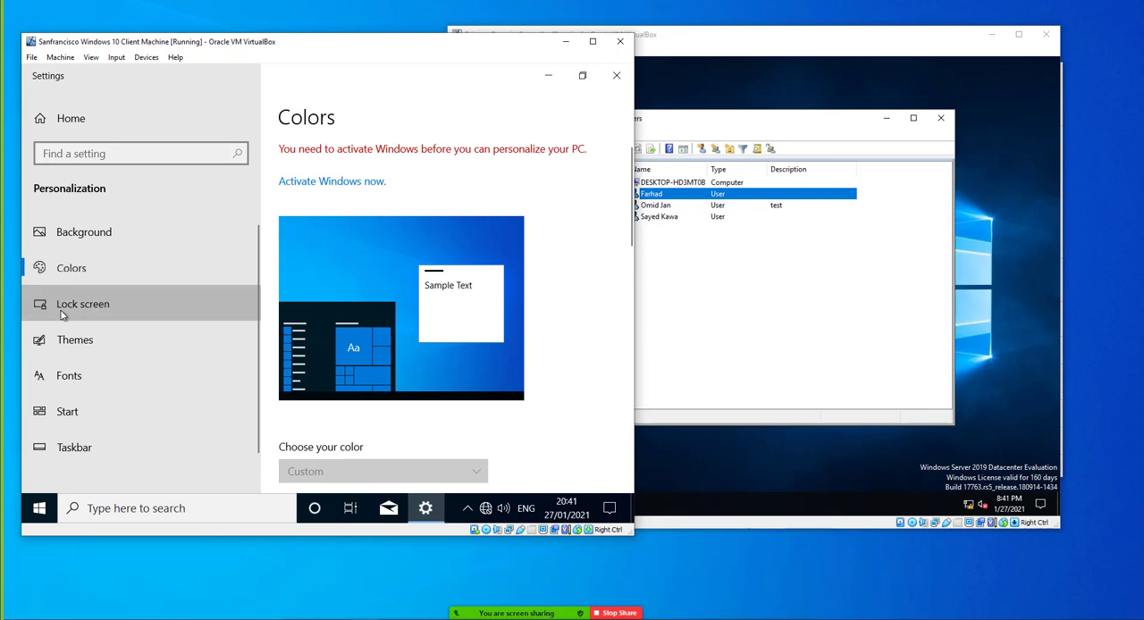
pyautogui.click(91, 309)
pyautogui.click(79, 347)
pyautogui.click(86, 404)
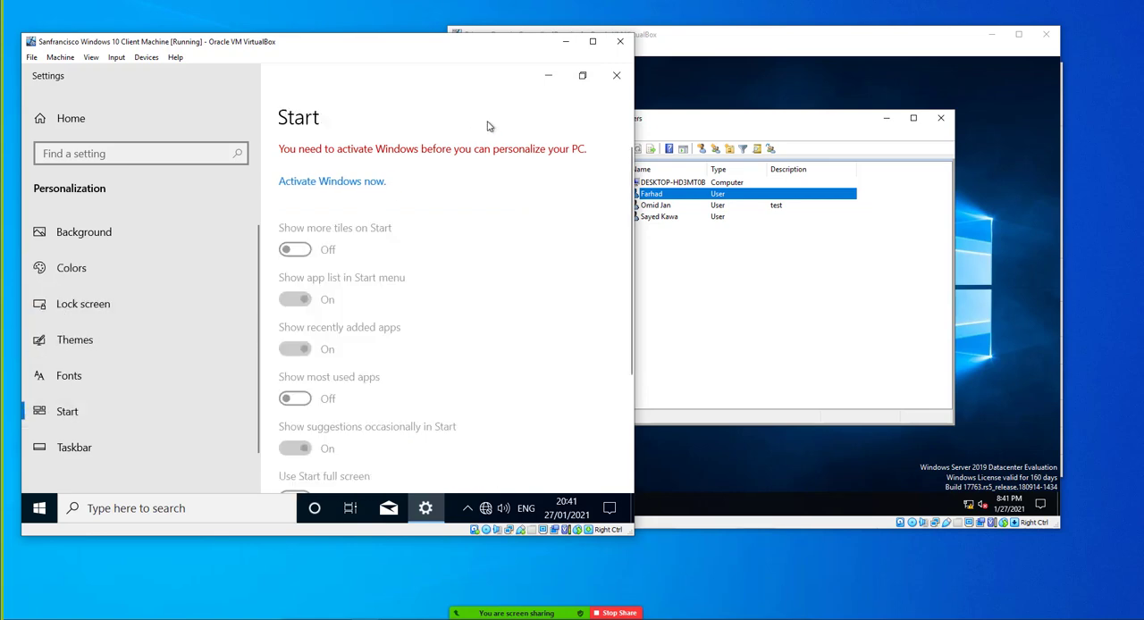
pyautogui.click(617, 77)
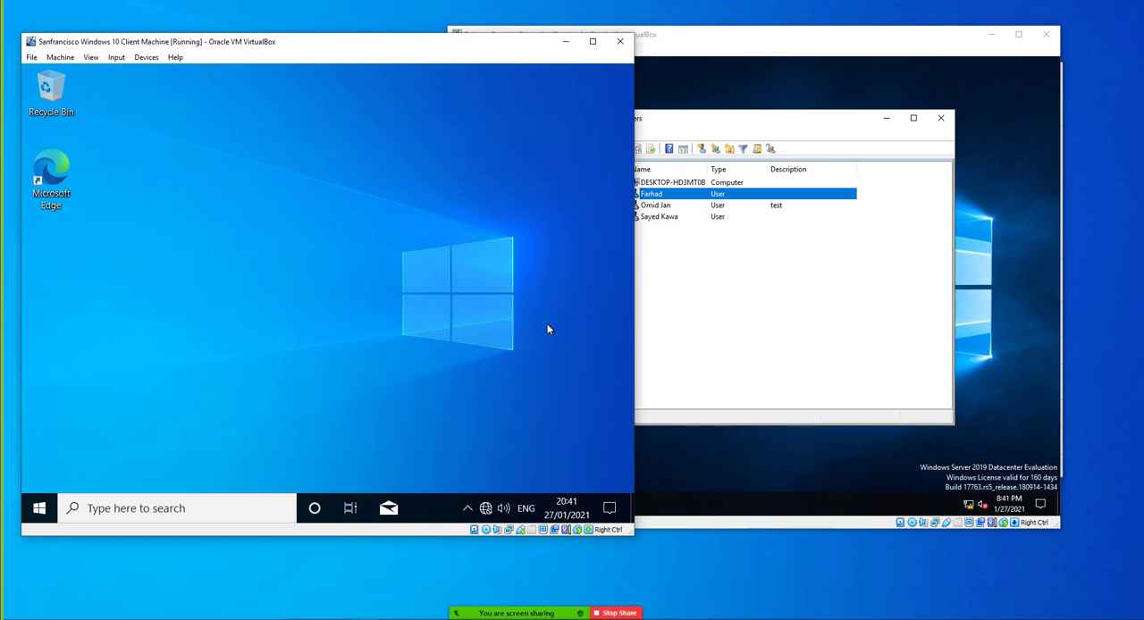
# On the domain controller, add the HR user selected in the list to the Guests group and apply the change
pyautogui.rightClick(657, 195)
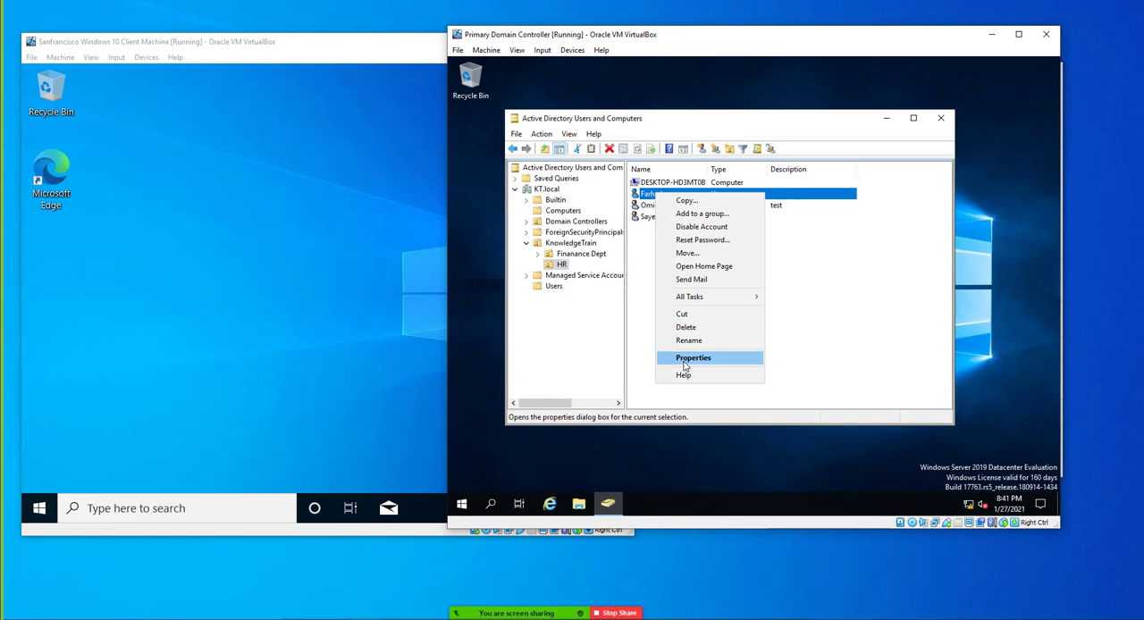
pyautogui.click(684, 366)
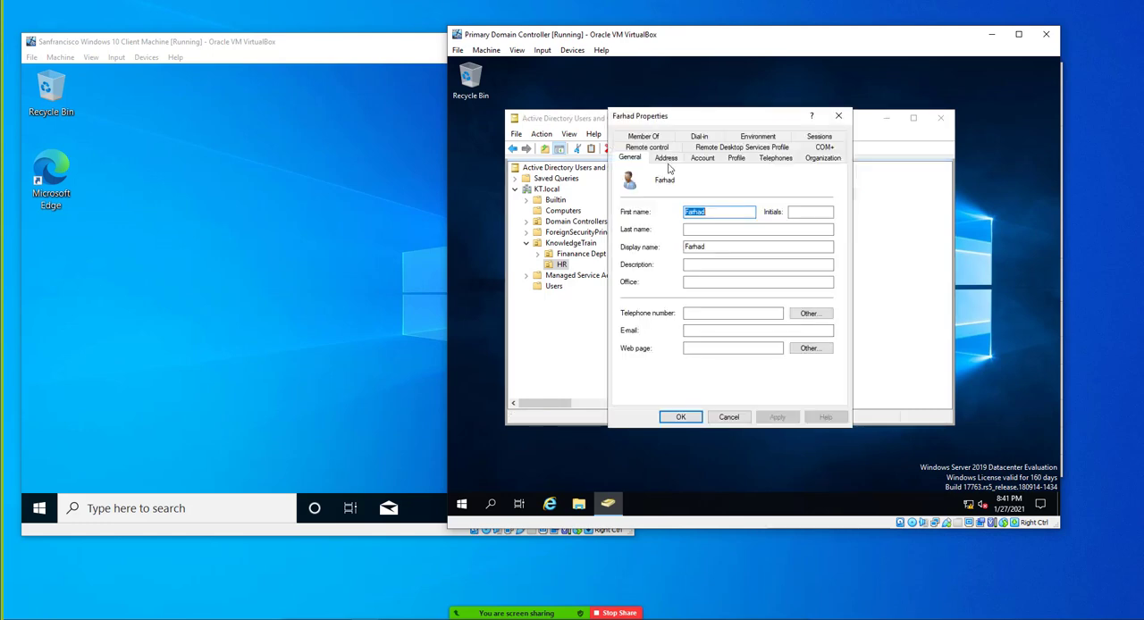
pyautogui.click(643, 136)
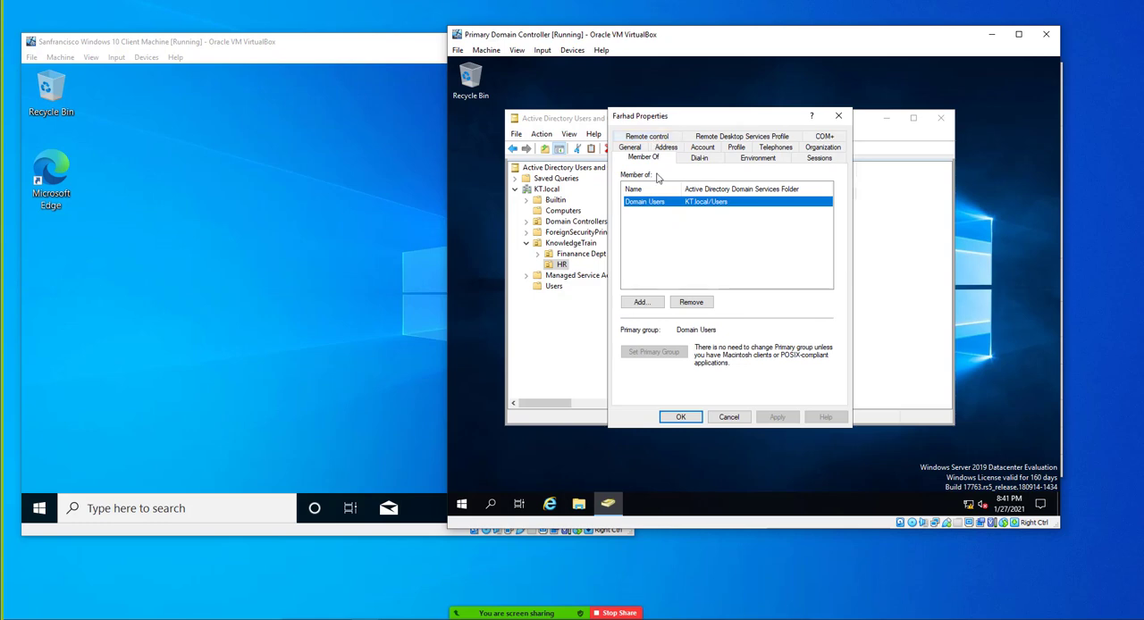
pyautogui.click(653, 304)
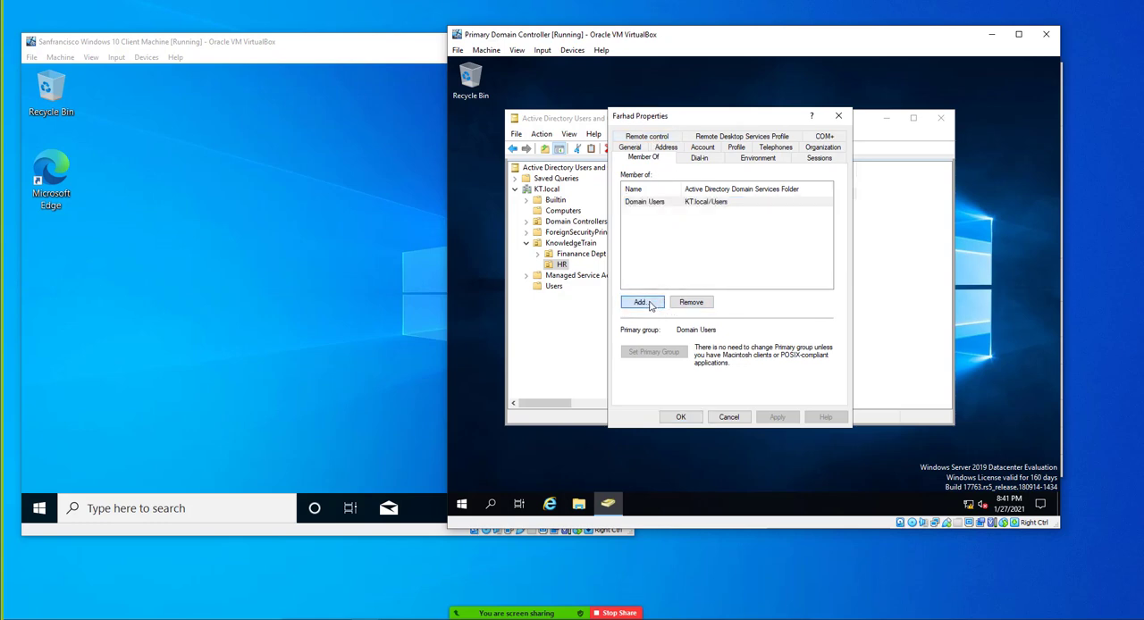
pyautogui.write('guest')
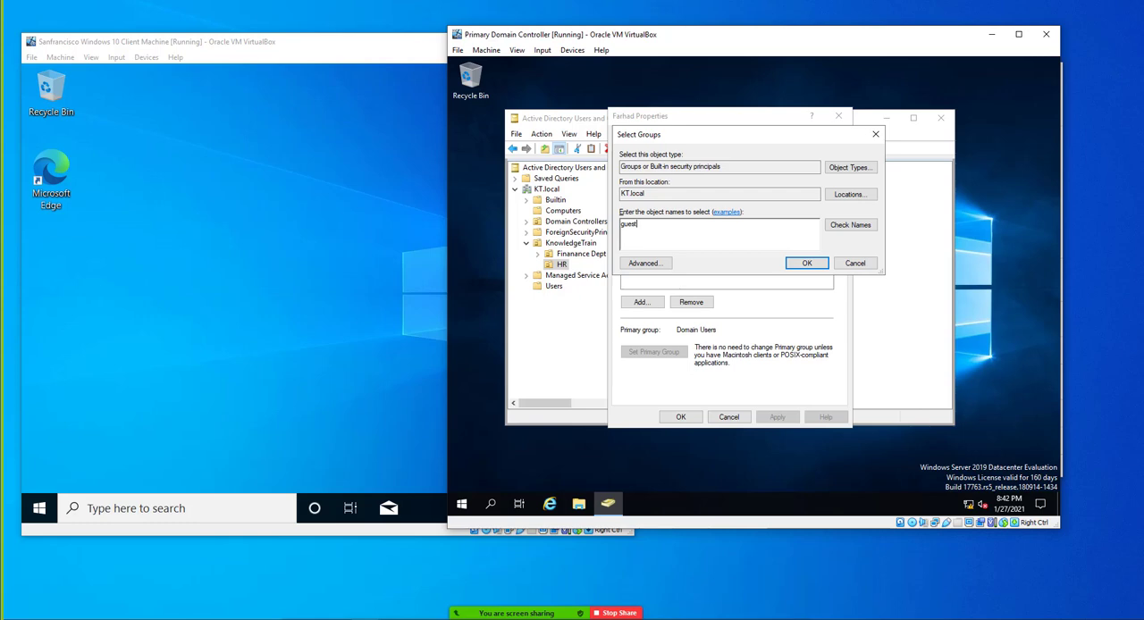
pyautogui.press('Return')
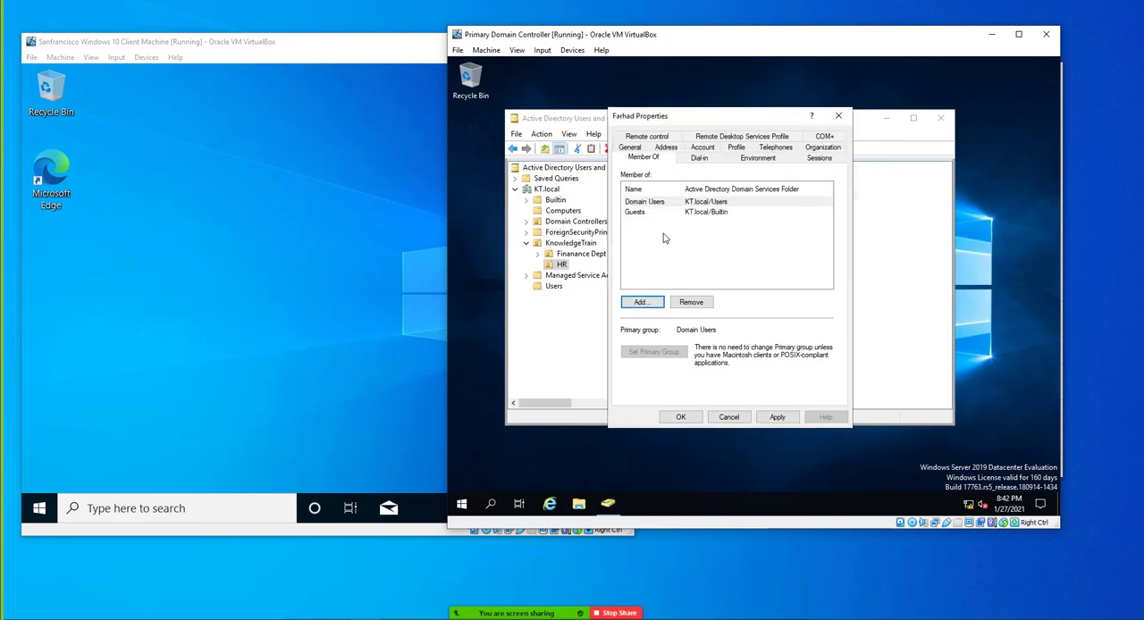
pyautogui.click(651, 215)
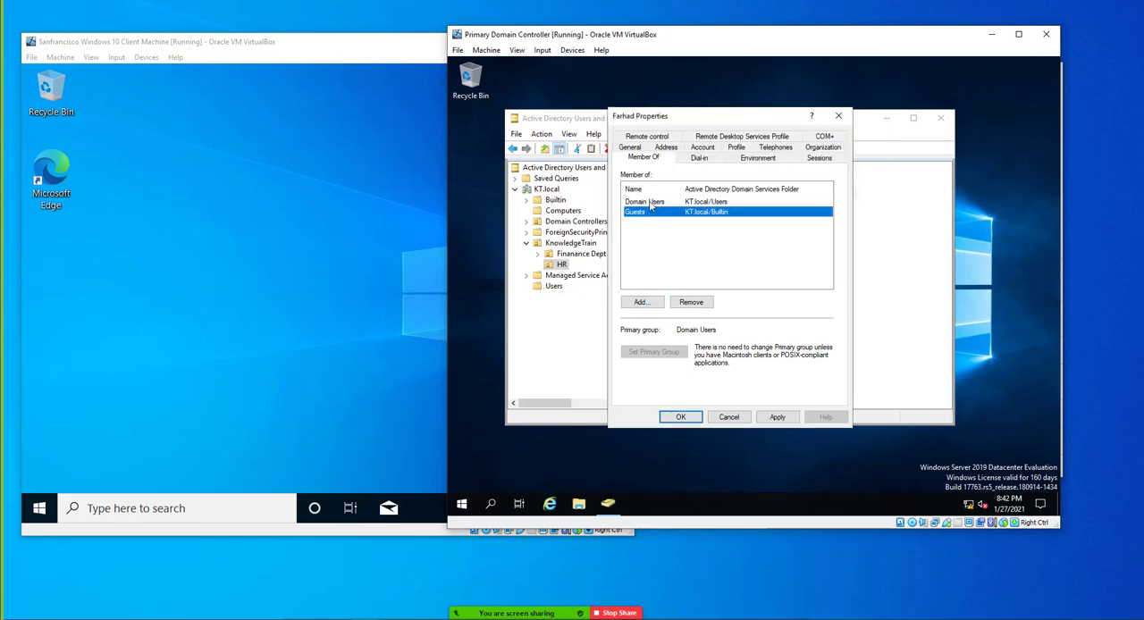
pyautogui.click(651, 204)
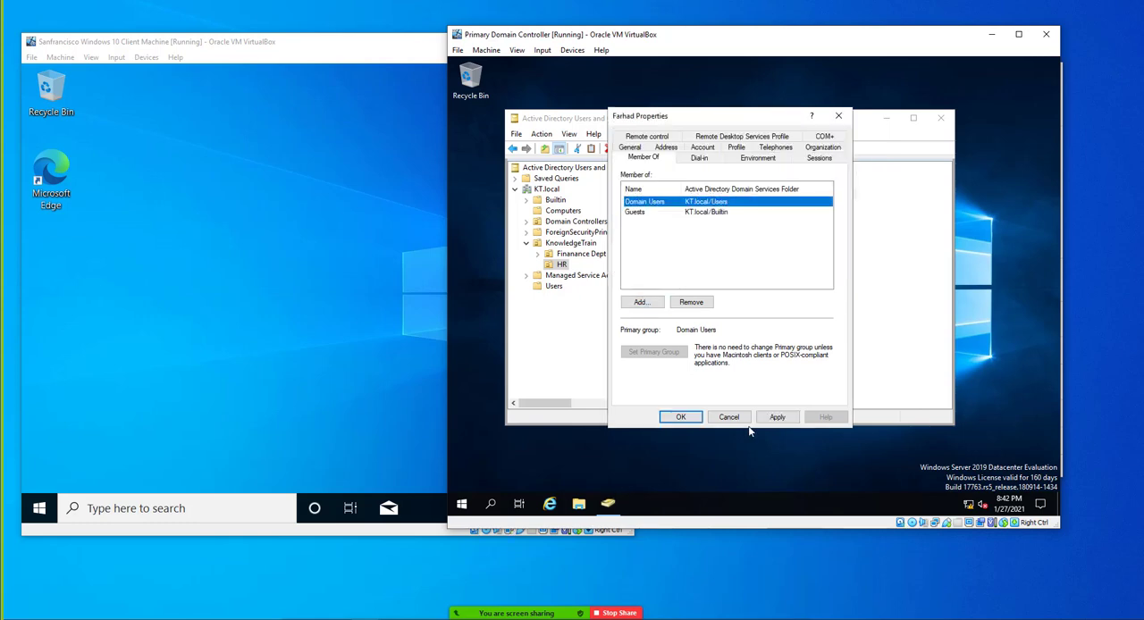
pyautogui.click(777, 420)
# Try to remove the user from the Domain Users group
pyautogui.click(651, 214)
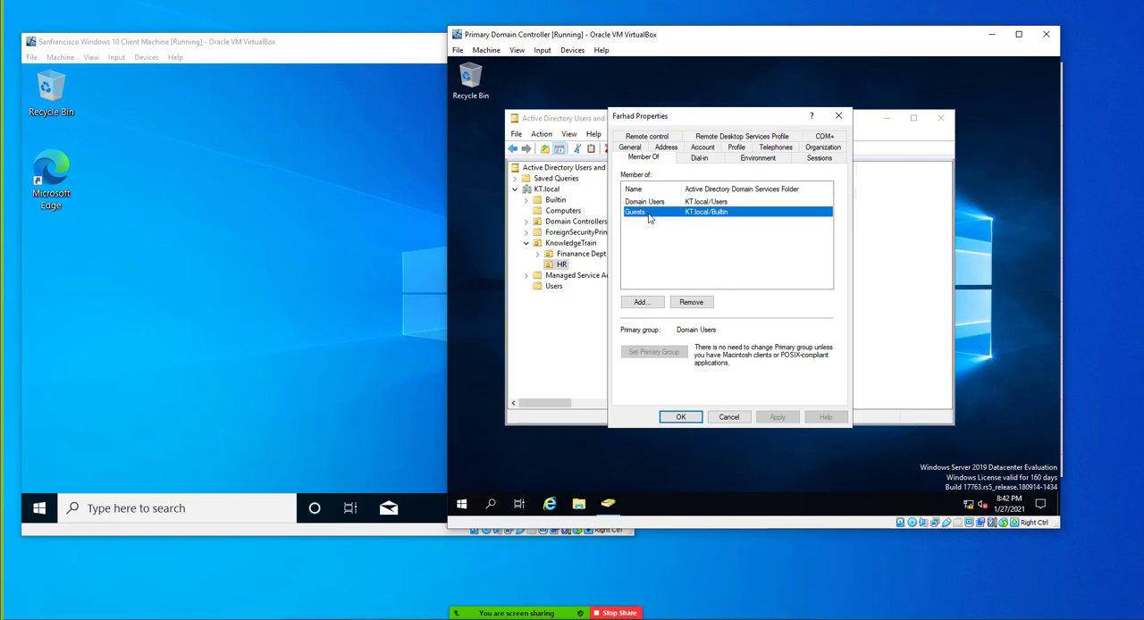
pyautogui.click(644, 207)
pyautogui.click(645, 213)
pyautogui.click(644, 205)
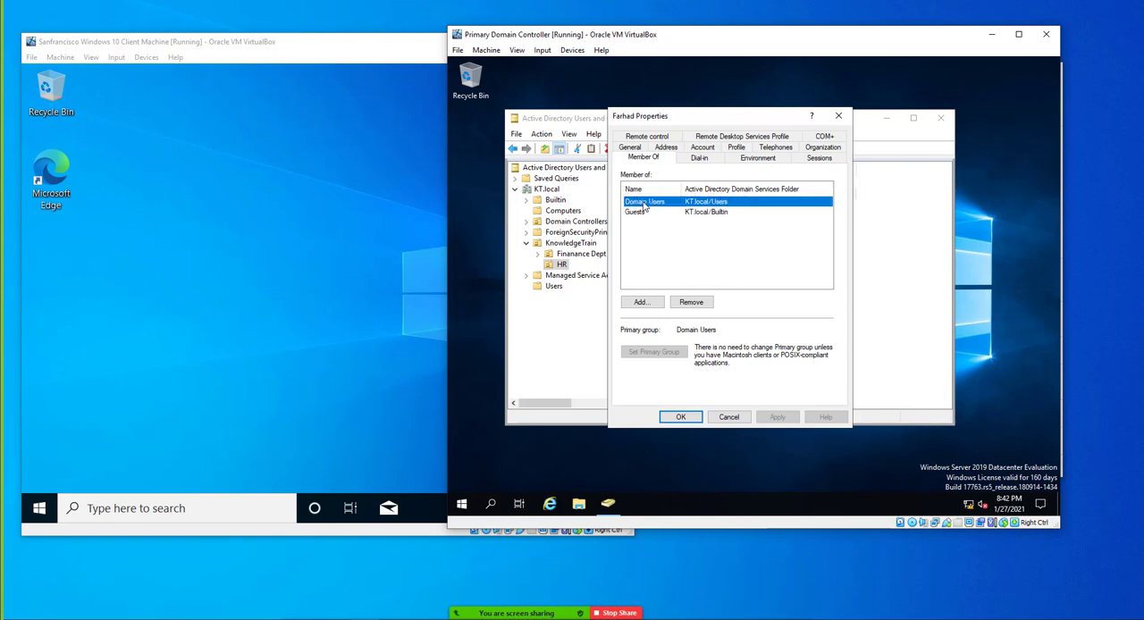
pyautogui.click(695, 304)
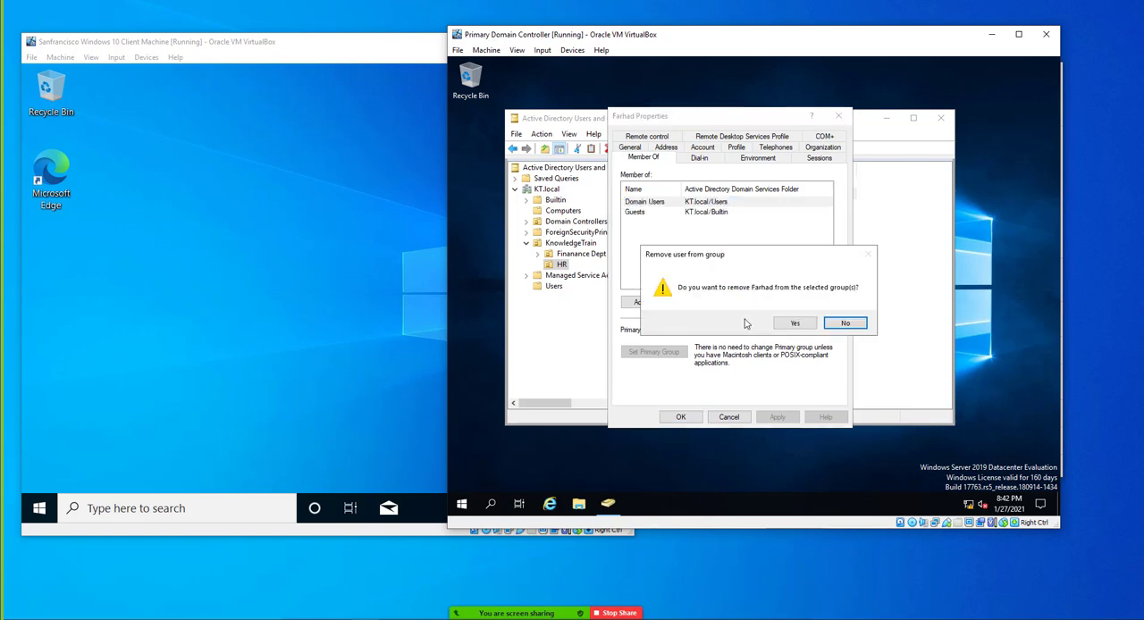
pyautogui.click(796, 323)
pyautogui.click(843, 323)
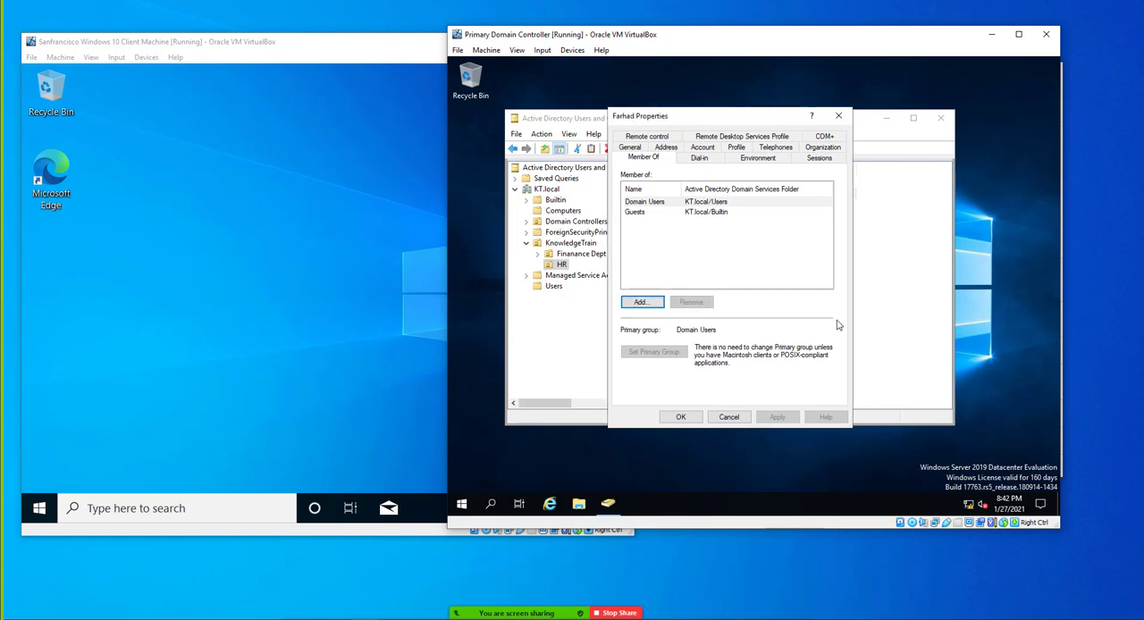
# Close the user's properties and sign the administrator out of the Windows 10 client
pyautogui.click(660, 213)
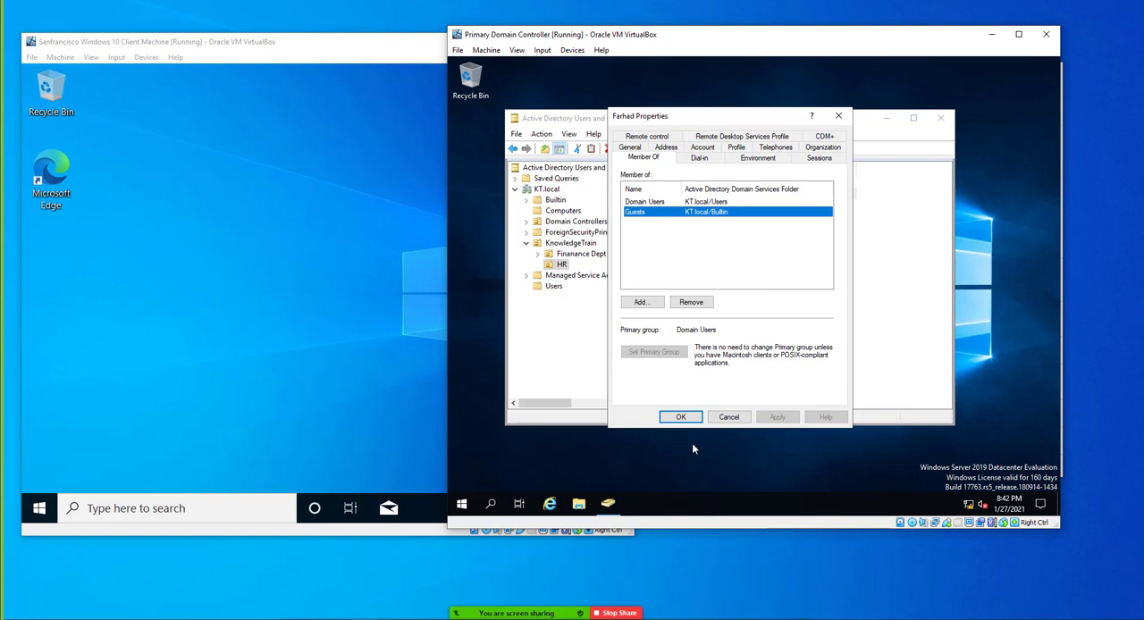
pyautogui.click(681, 422)
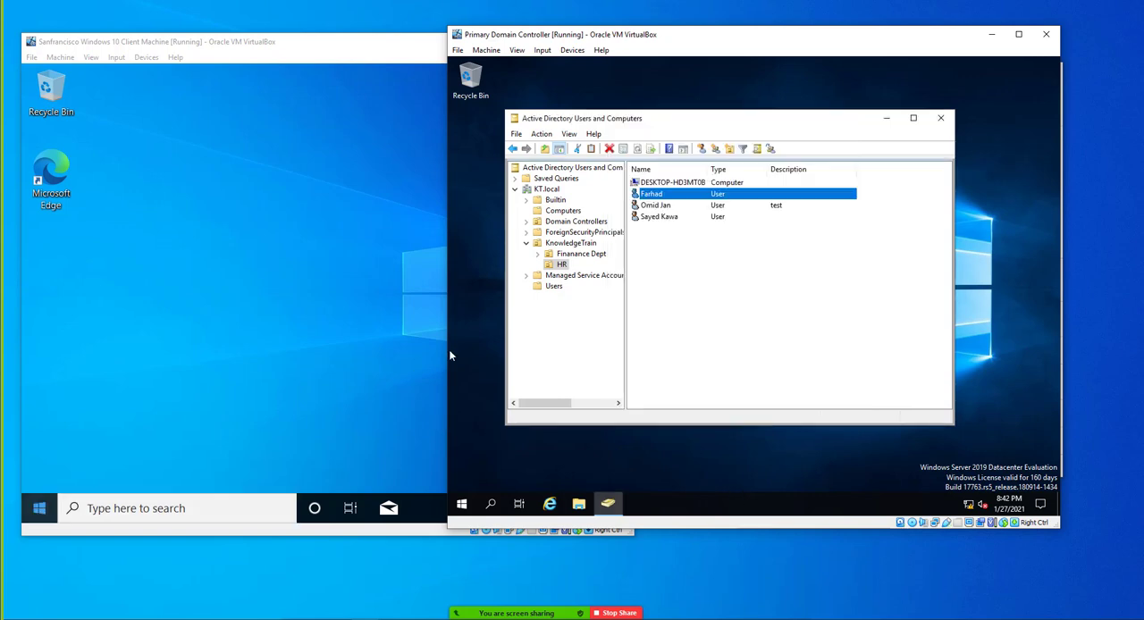
pyautogui.click(39, 515)
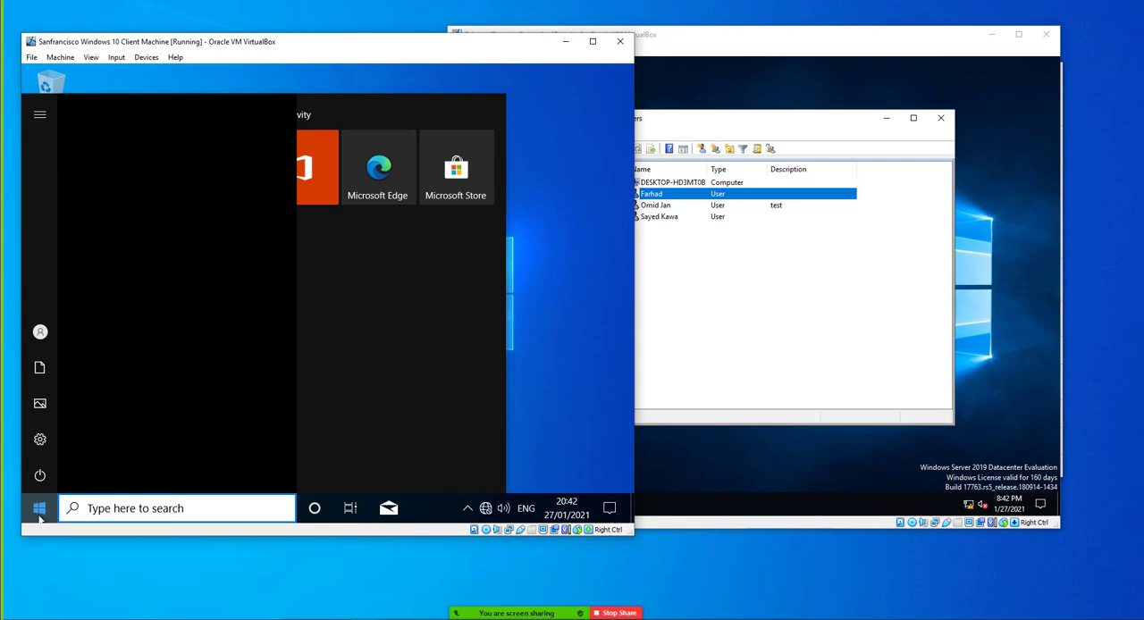
pyautogui.click(40, 335)
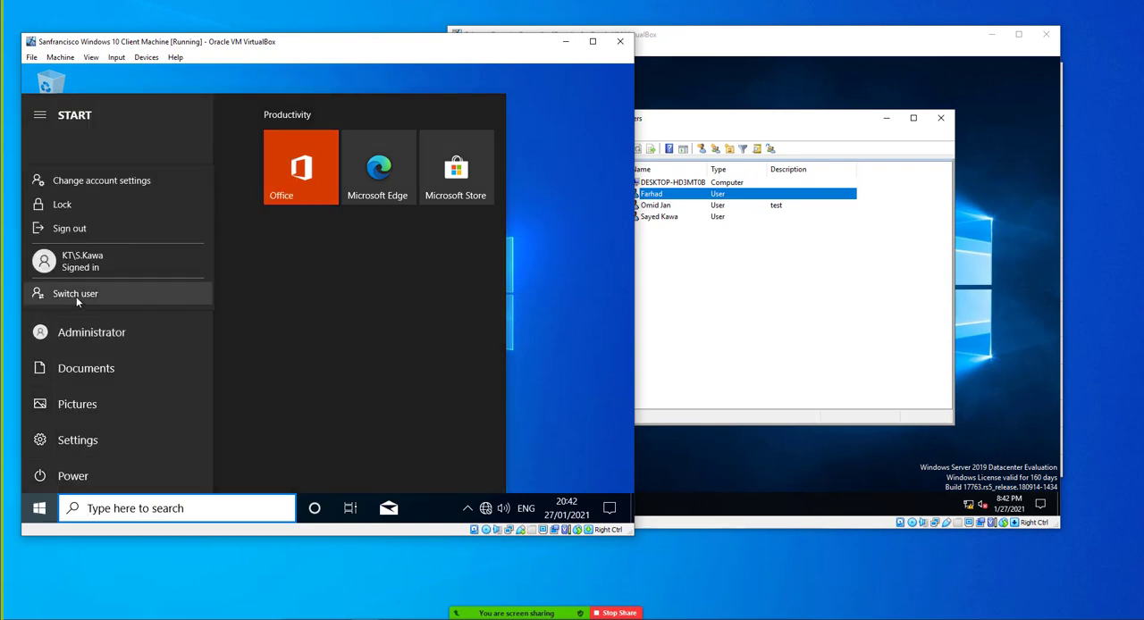
pyautogui.click(67, 235)
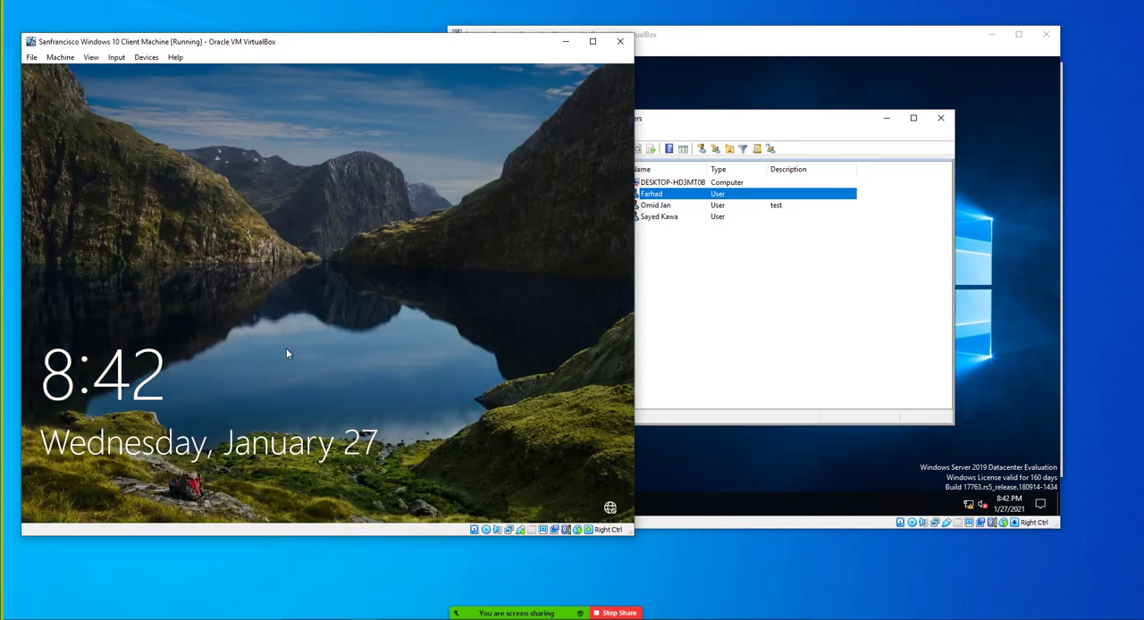
# Sign in to the client as another user, entering the HR guest user's logon name and account password
pyautogui.click(286, 349)
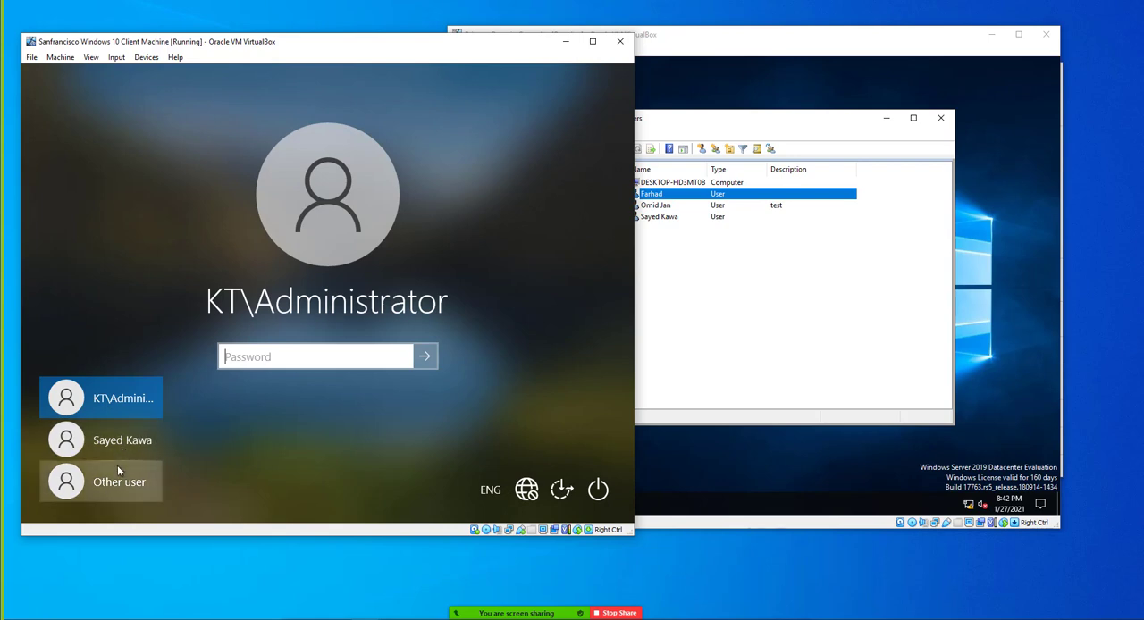
pyautogui.click(117, 471)
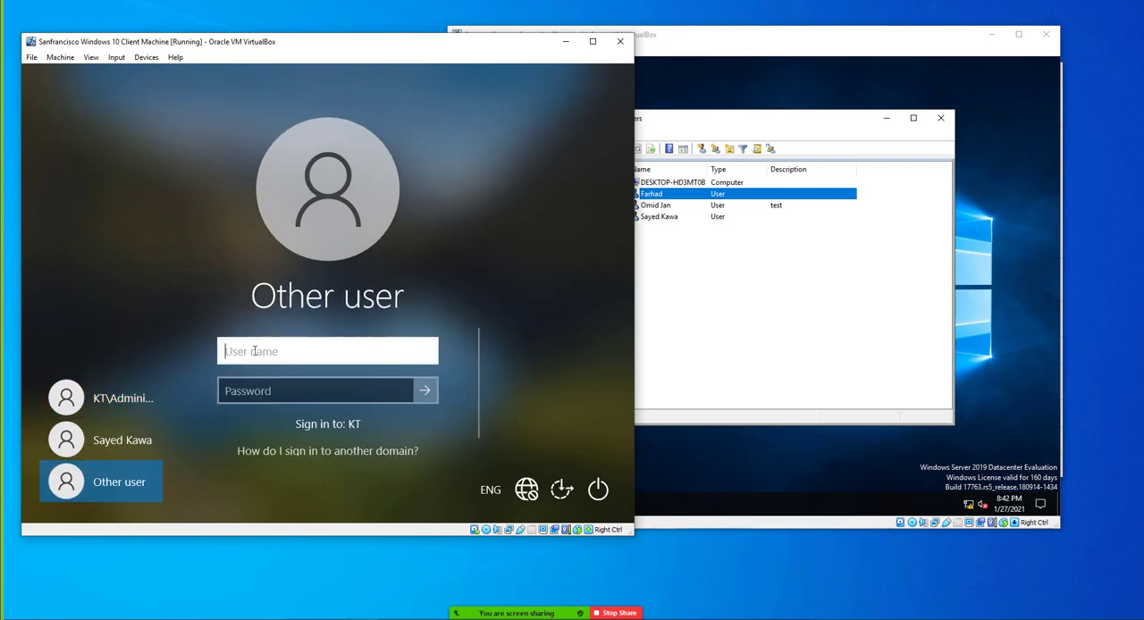
pyautogui.write('.Frh')
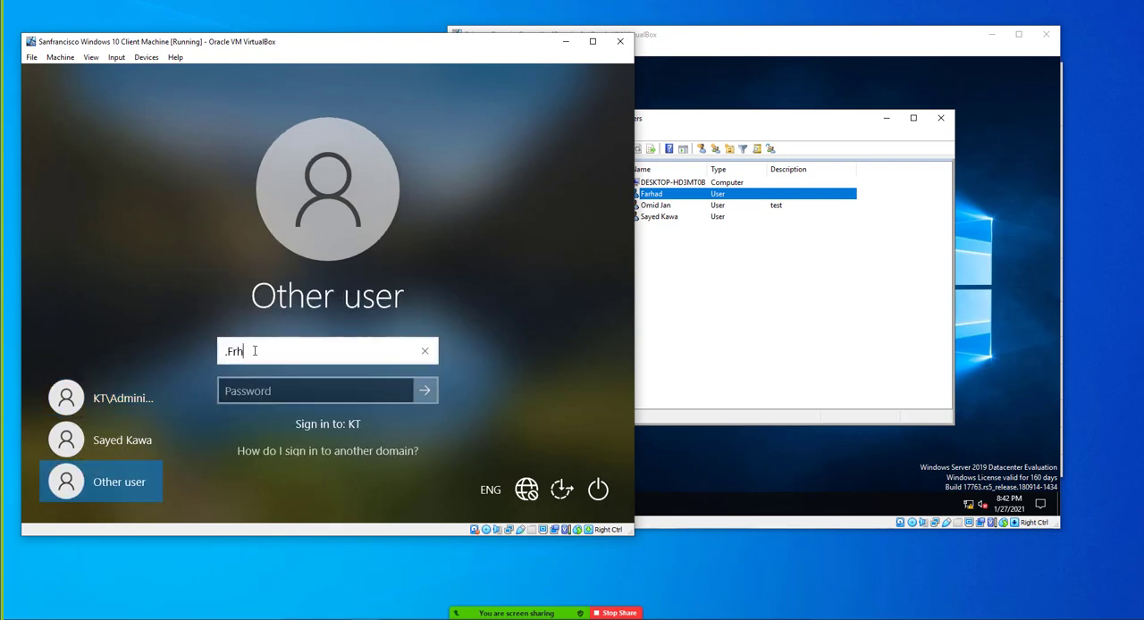
pyautogui.press('BackSpace')
pyautogui.press('BackSpace')
pyautogui.press('BackSpace')
pyautogui.press('BackSpace')
pyautogui.press('Tab')
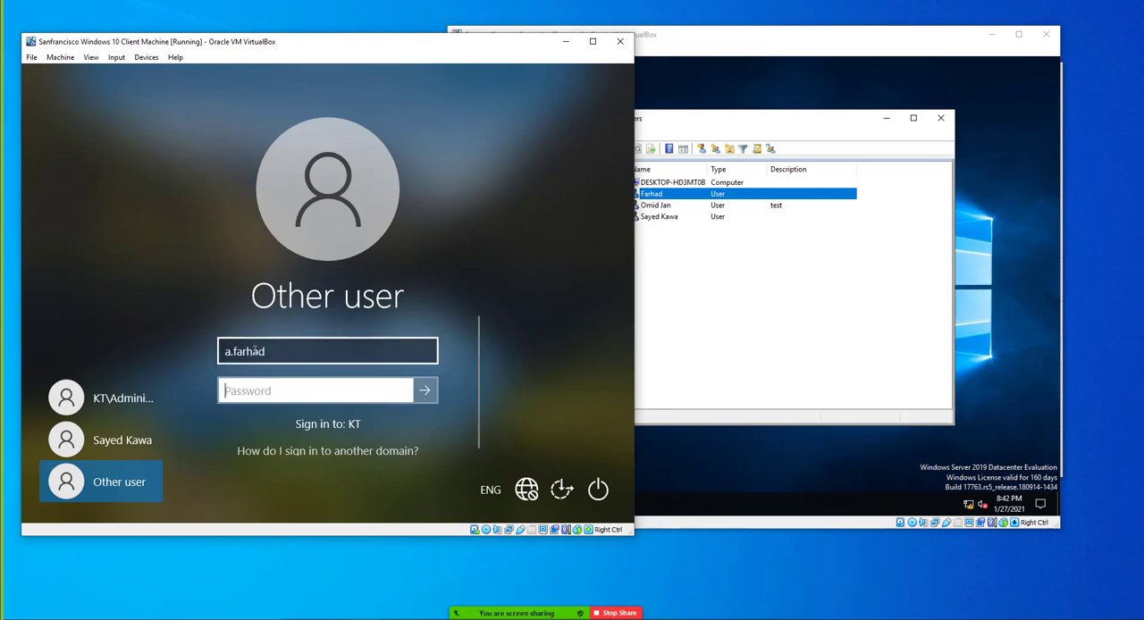
pyautogui.write('************')
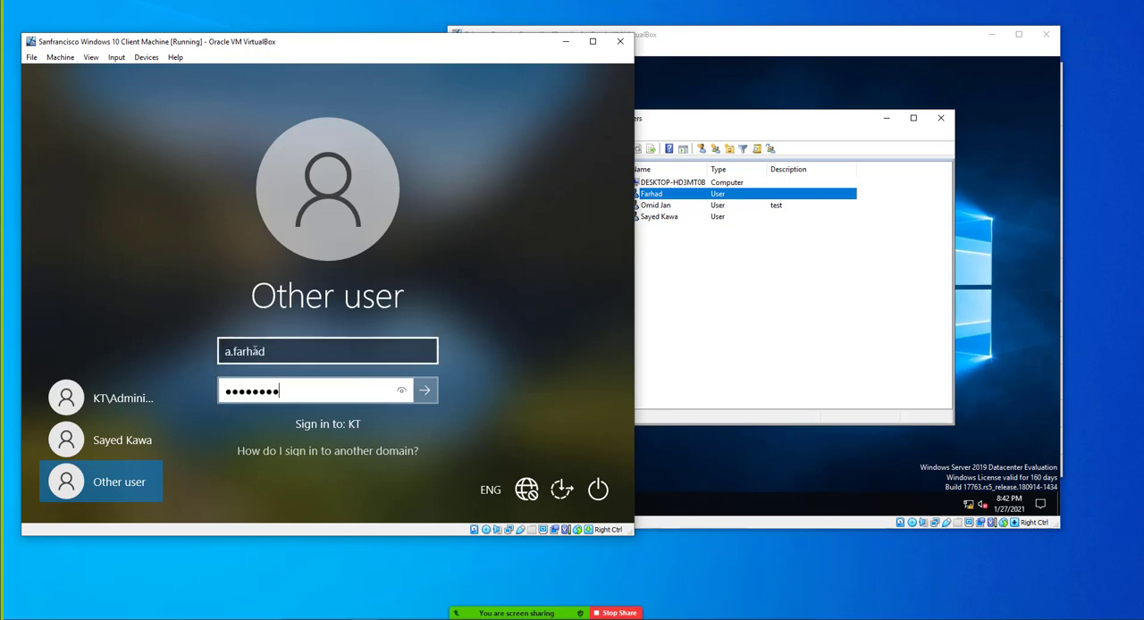
pyautogui.press('Return')
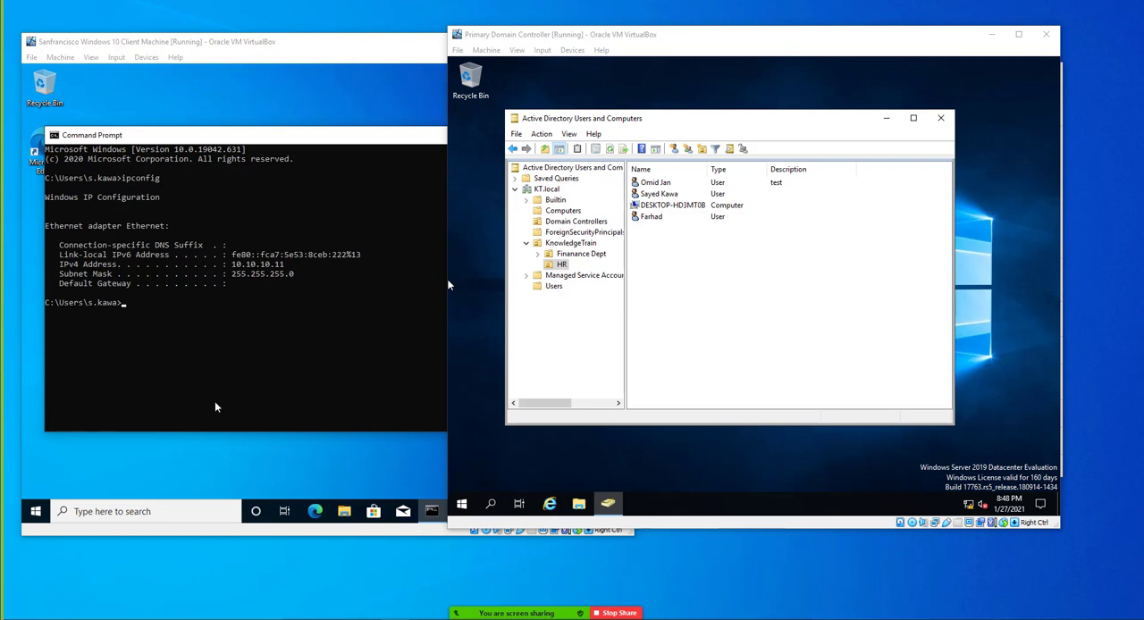
# On the domain controller, show the contents of the KT.local Users container and widen the Name column to fit its entries
pyautogui.click(556, 287)
pyautogui.click(554, 287)
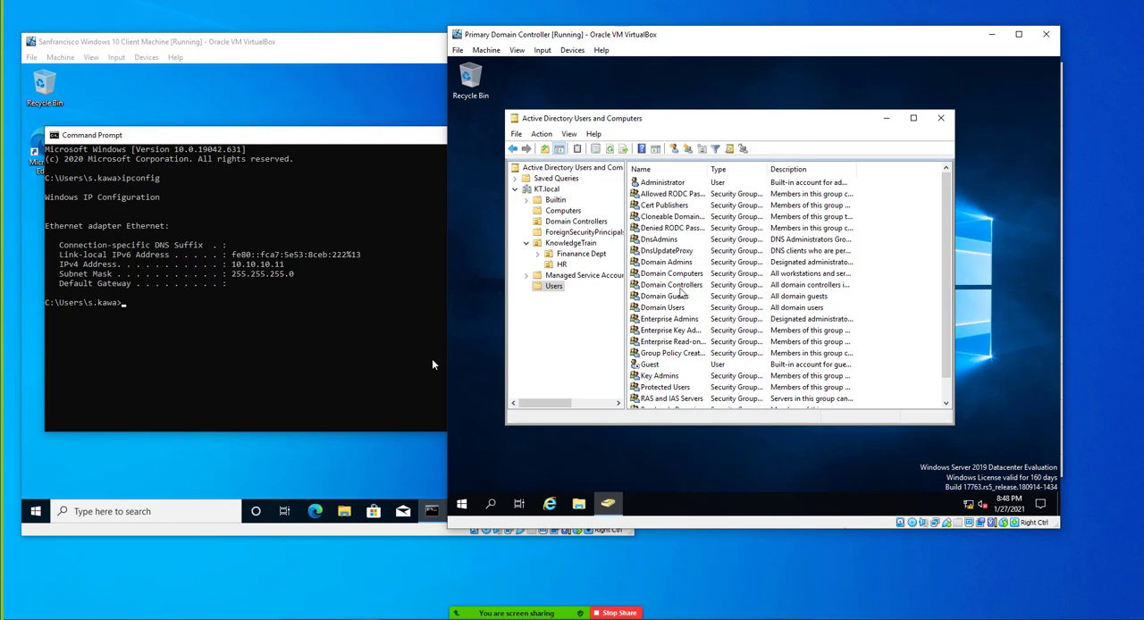
pyautogui.doubleClick(706, 174)
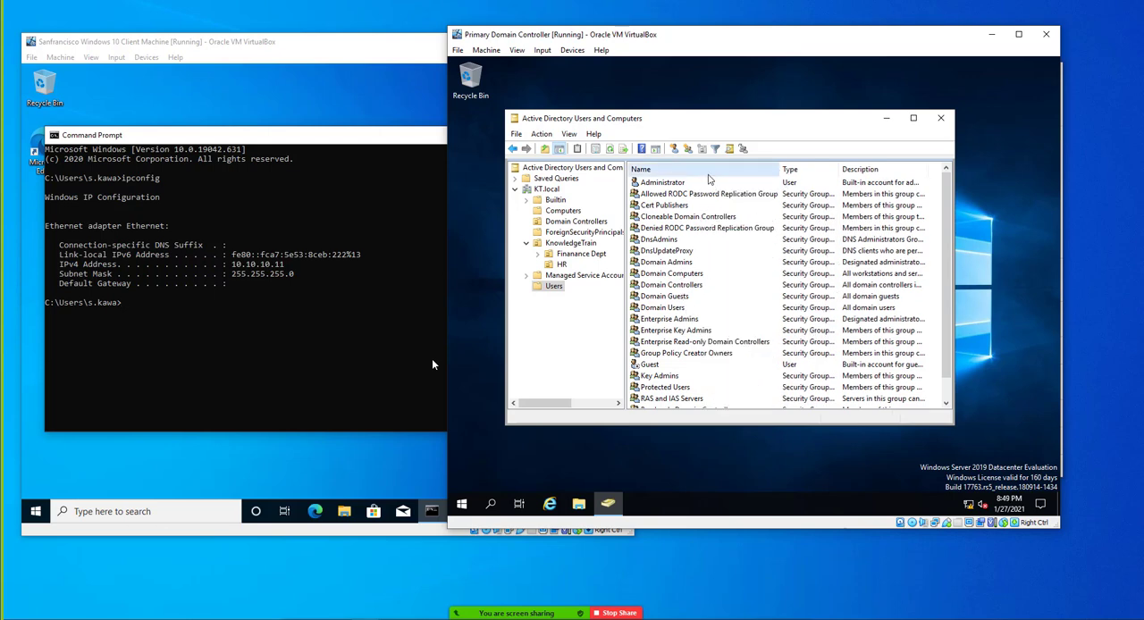
# Examine the security groups in the Users container, including Domain Guests, Domain Users, Enterprise Admins, Domain Admins and Domain Computers
pyautogui.click(673, 298)
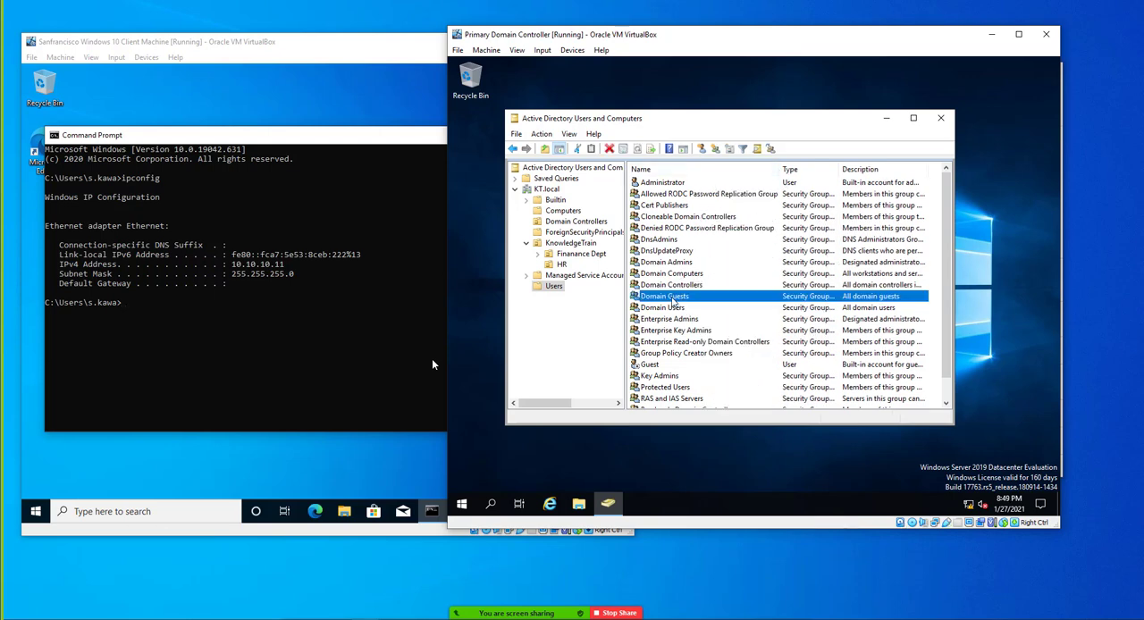
pyautogui.click(672, 309)
pyautogui.click(669, 319)
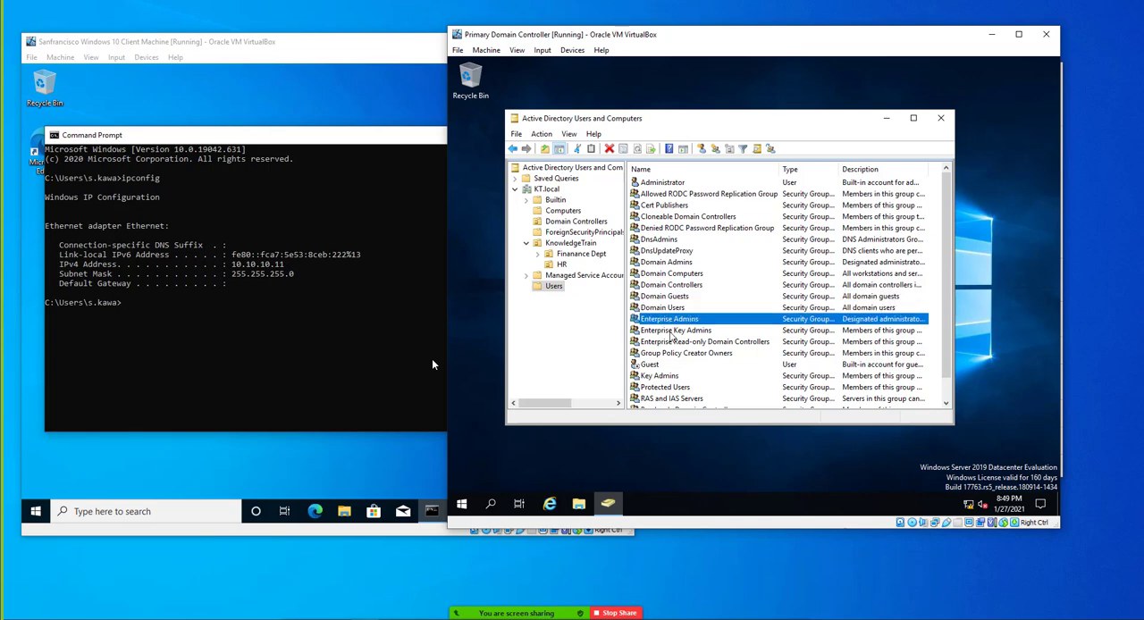
pyautogui.click(673, 332)
pyautogui.click(676, 348)
pyautogui.click(672, 331)
pyautogui.click(666, 296)
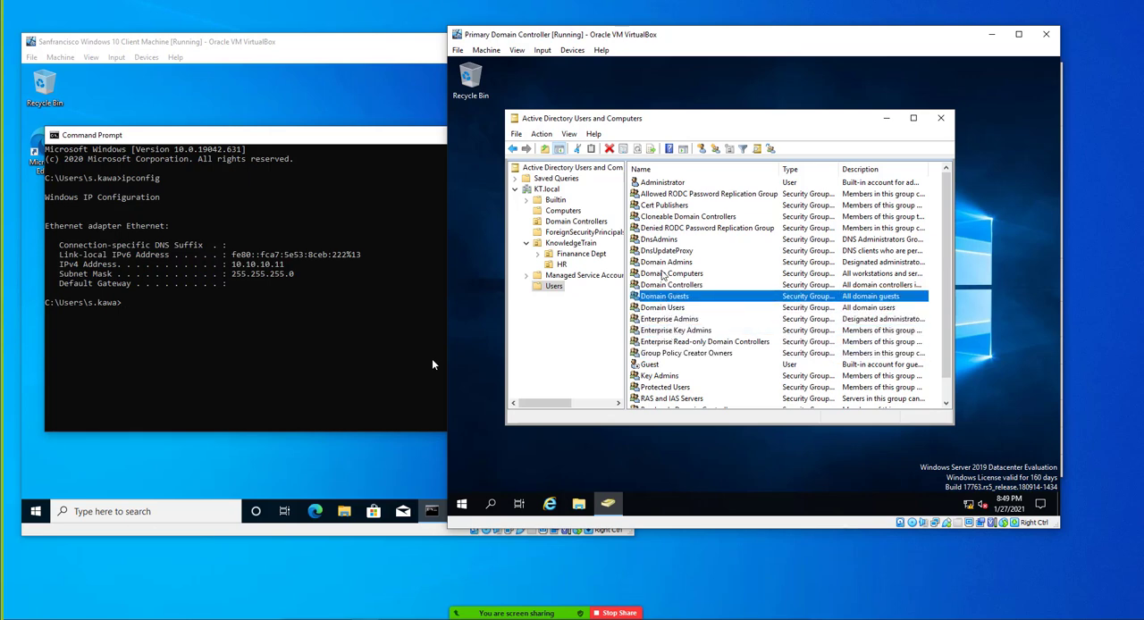
pyautogui.click(664, 273)
pyautogui.click(663, 263)
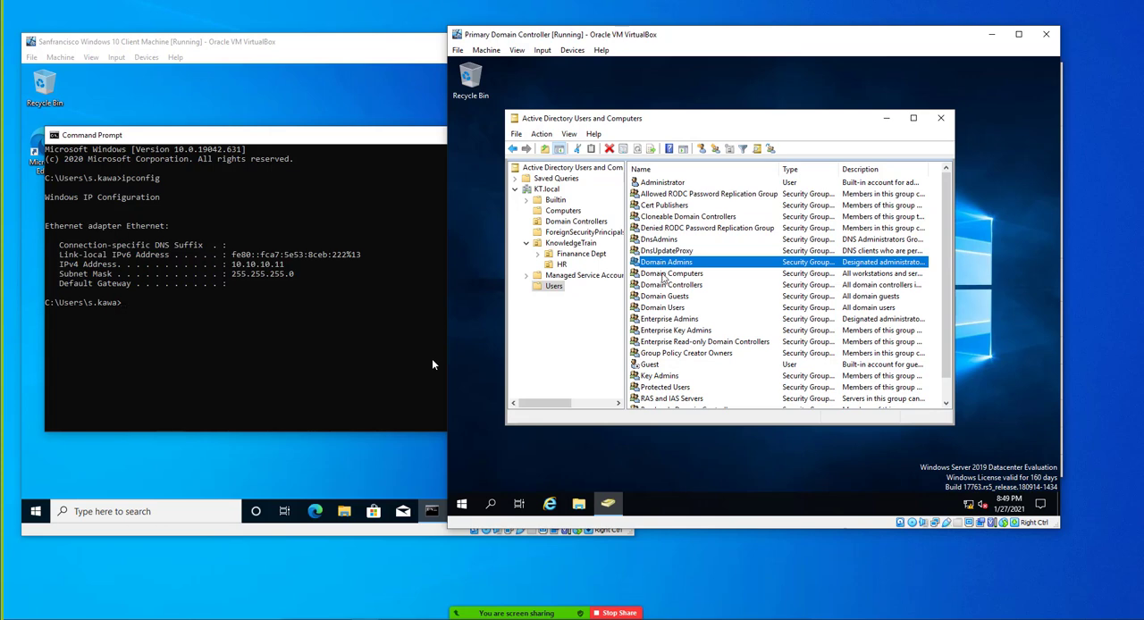
pyautogui.click(666, 274)
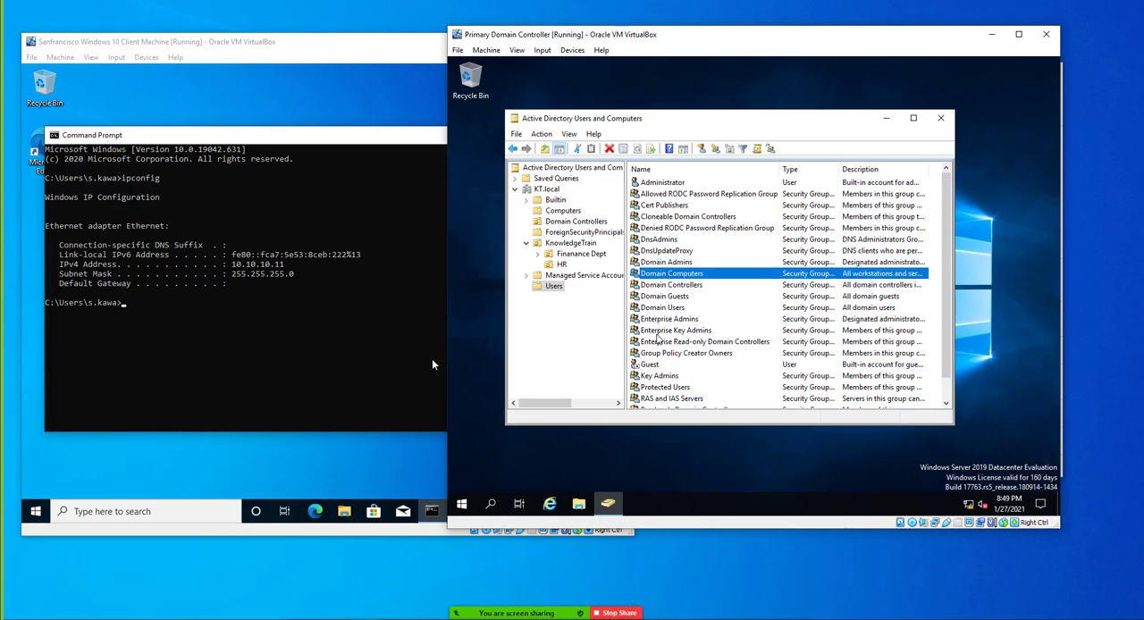
pyautogui.scroll(-1, 659, 327)
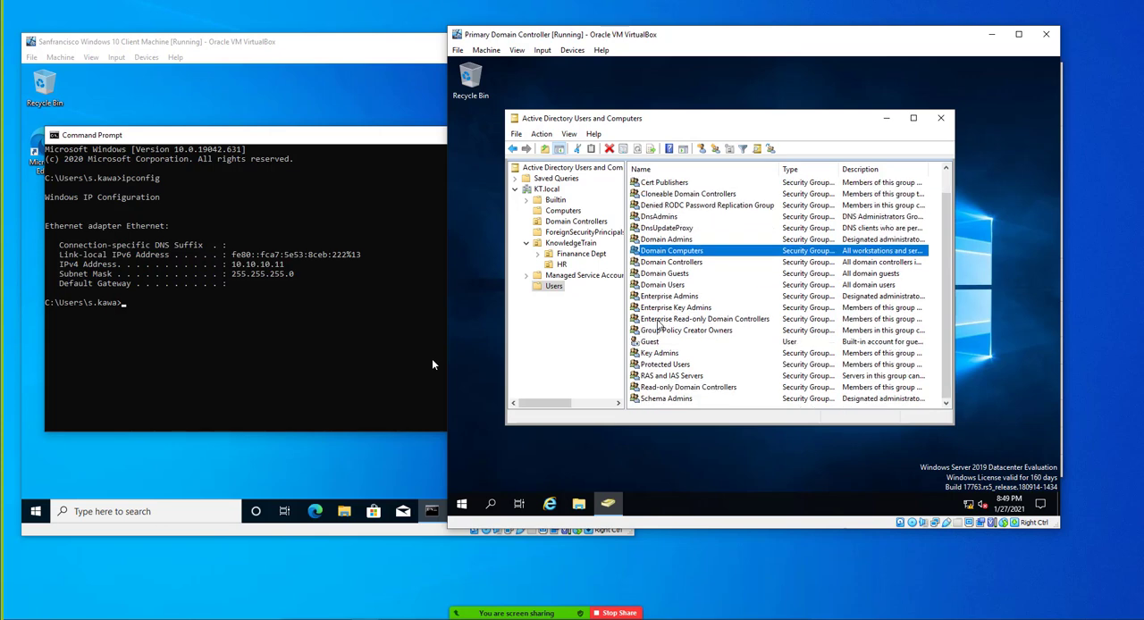
pyautogui.scroll(1, 659, 324)
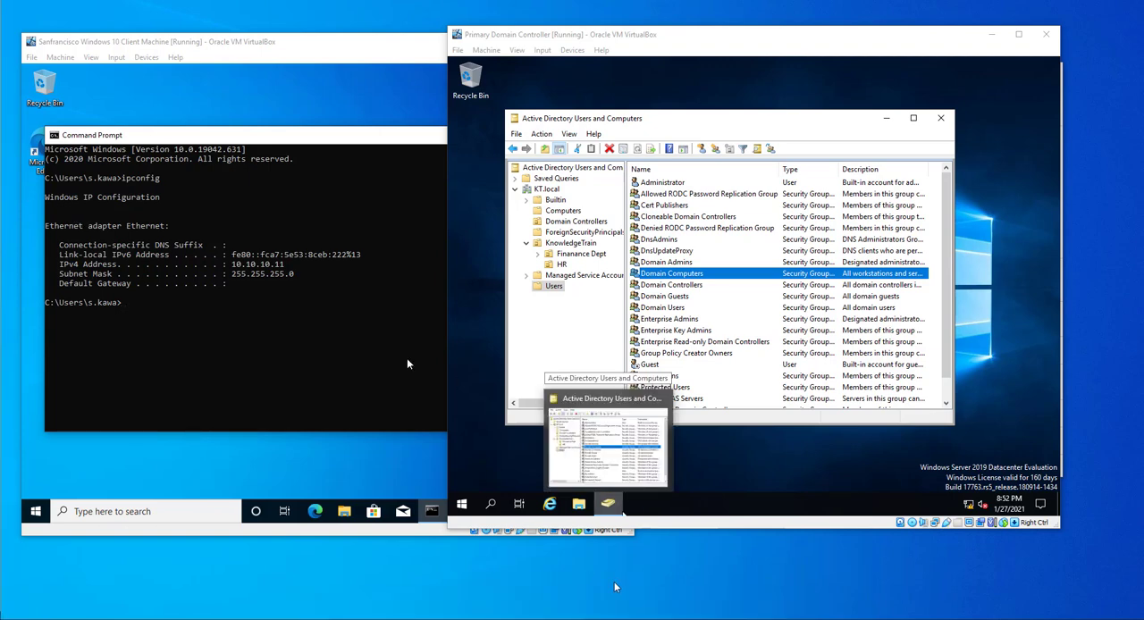
# Close the Windows 10 client virtual machine by sending it the shutdown signal
pyautogui.click(32, 58)
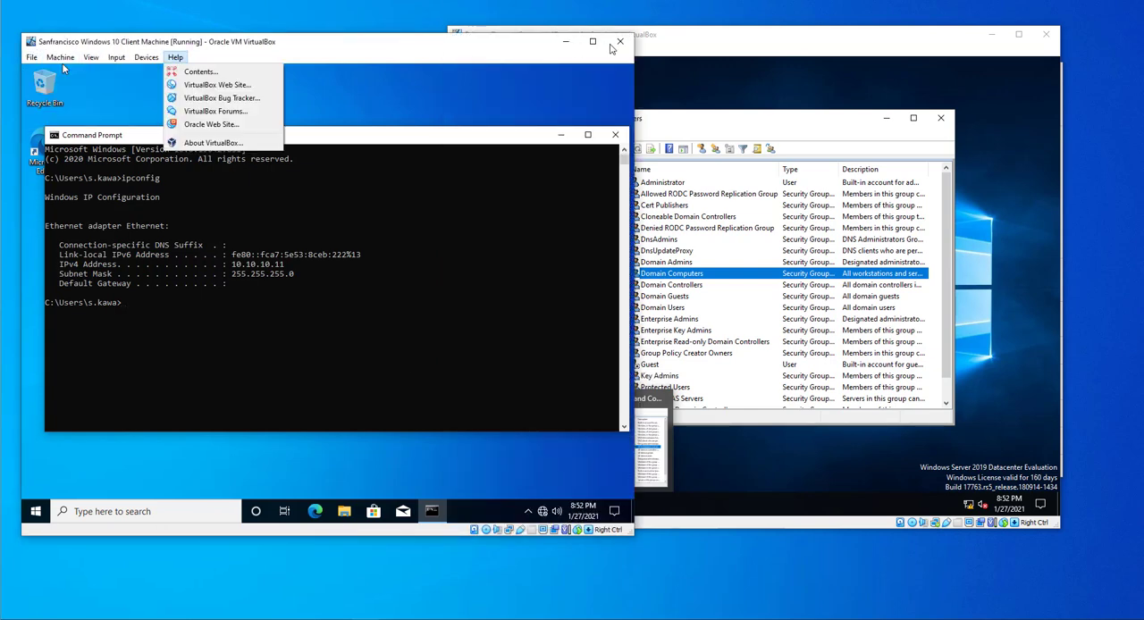
pyautogui.click(617, 46)
pyautogui.click(616, 45)
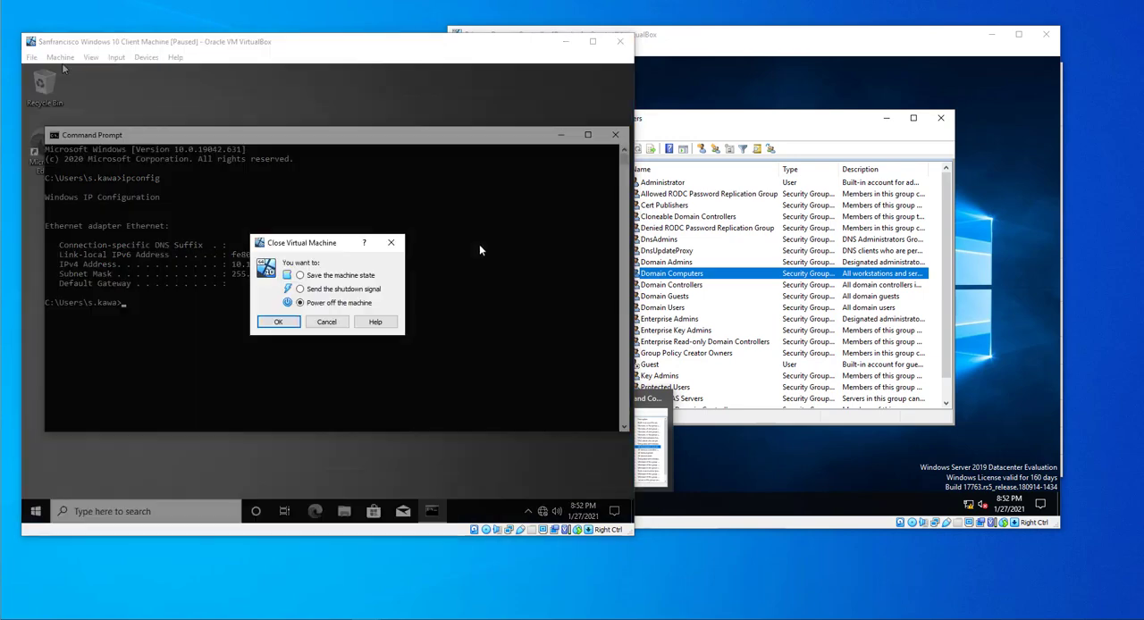
pyautogui.click(289, 327)
# Close the Primary Domain Controller virtual machine by sending it the shutdown signal
pyautogui.click(716, 55)
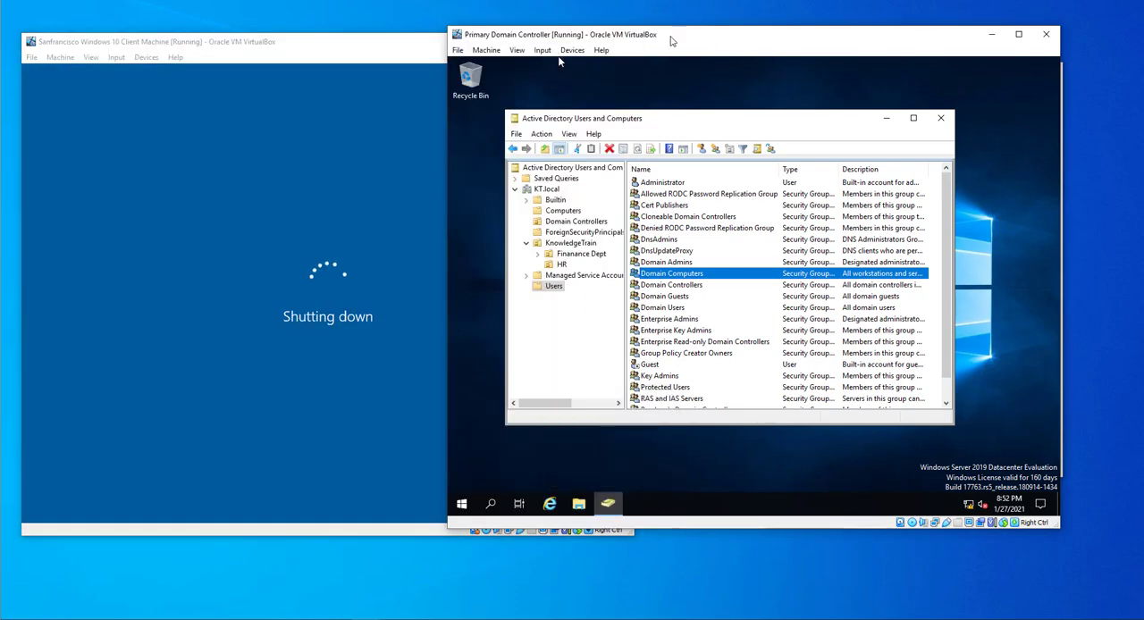
pyautogui.click(1046, 34)
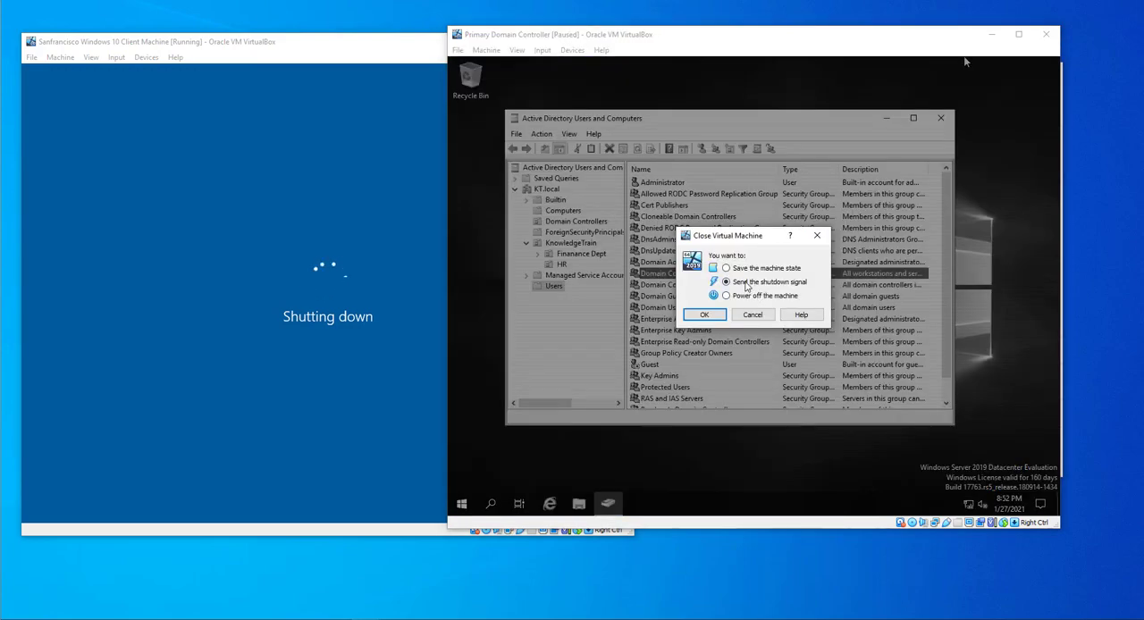
pyautogui.click(709, 314)
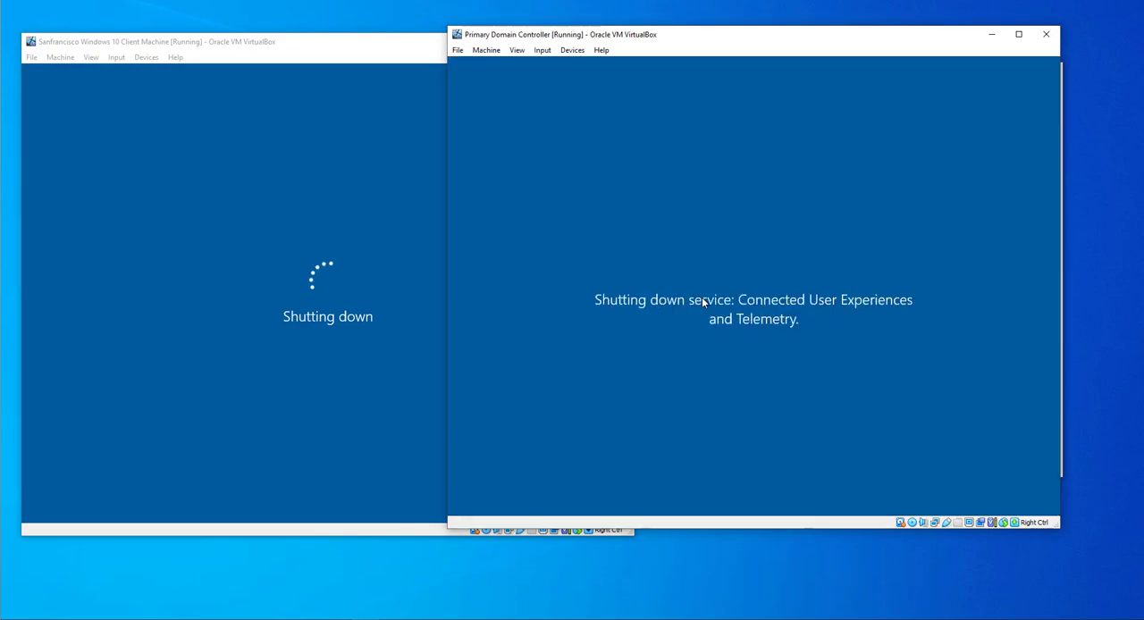